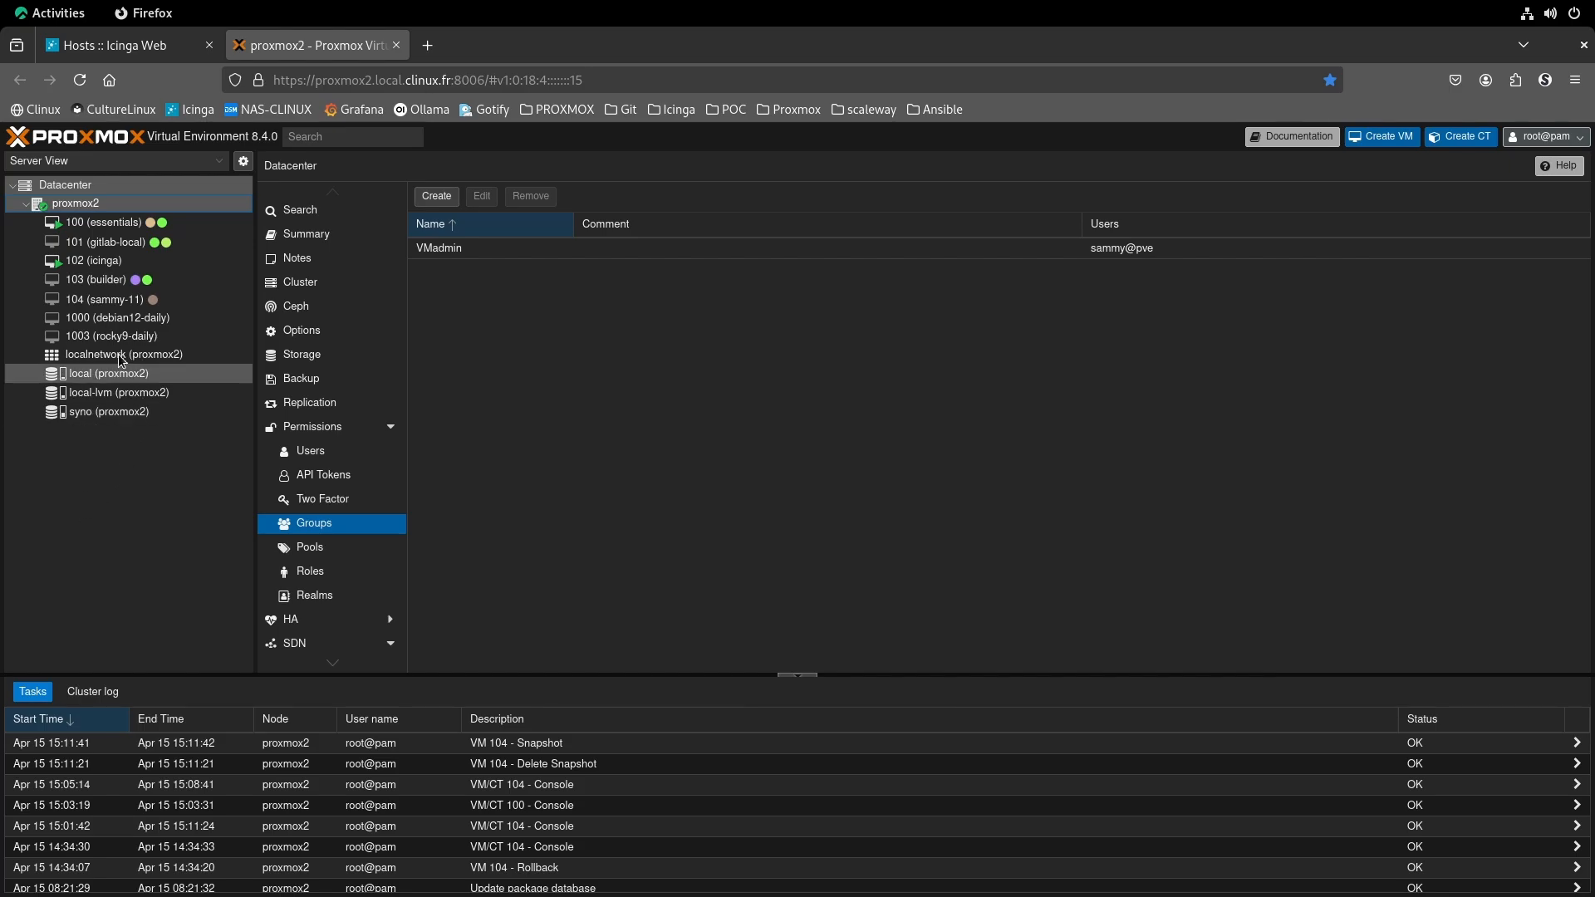
# - Start virtual machine 104 (sammy-11), watch it boot in its console and close the console window
pyautogui.click(110, 316)
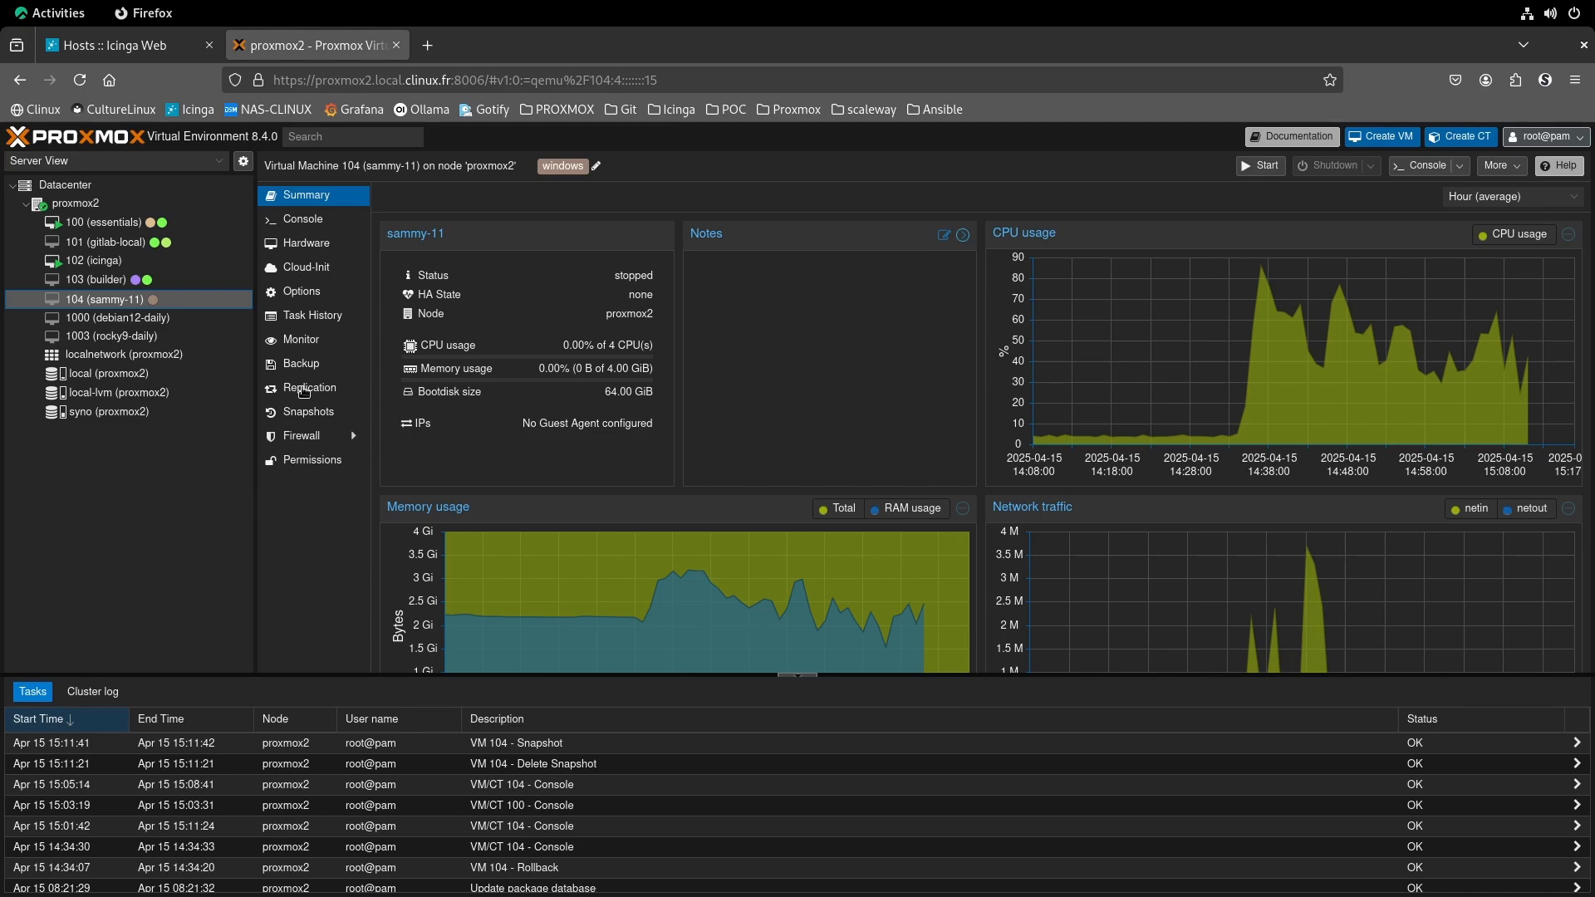
pyautogui.click(1262, 166)
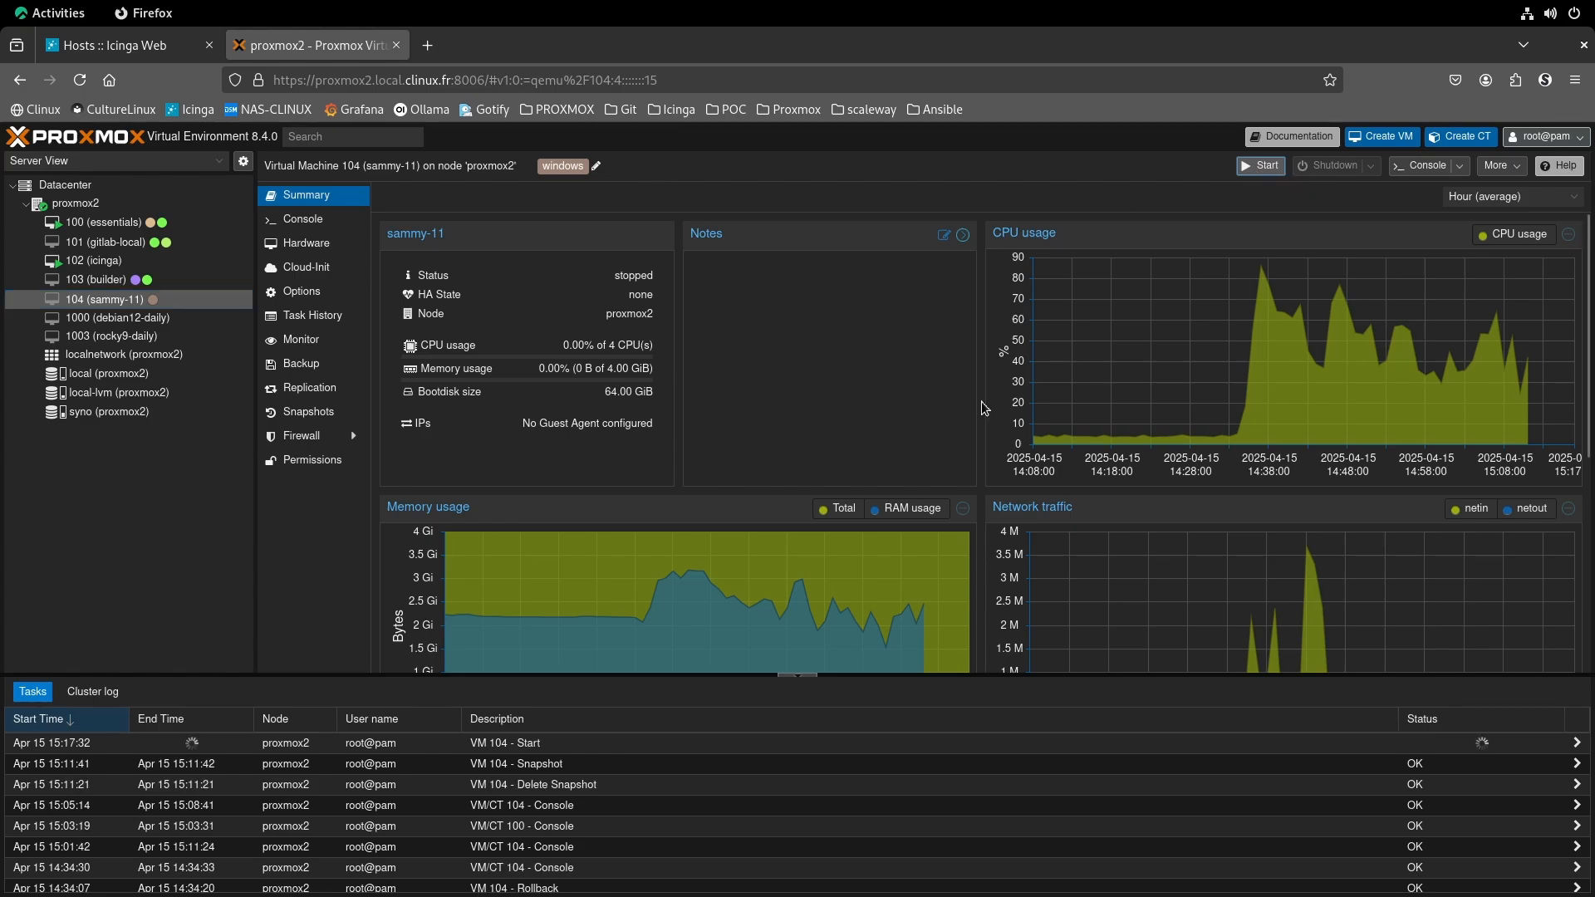
pyautogui.click(1426, 165)
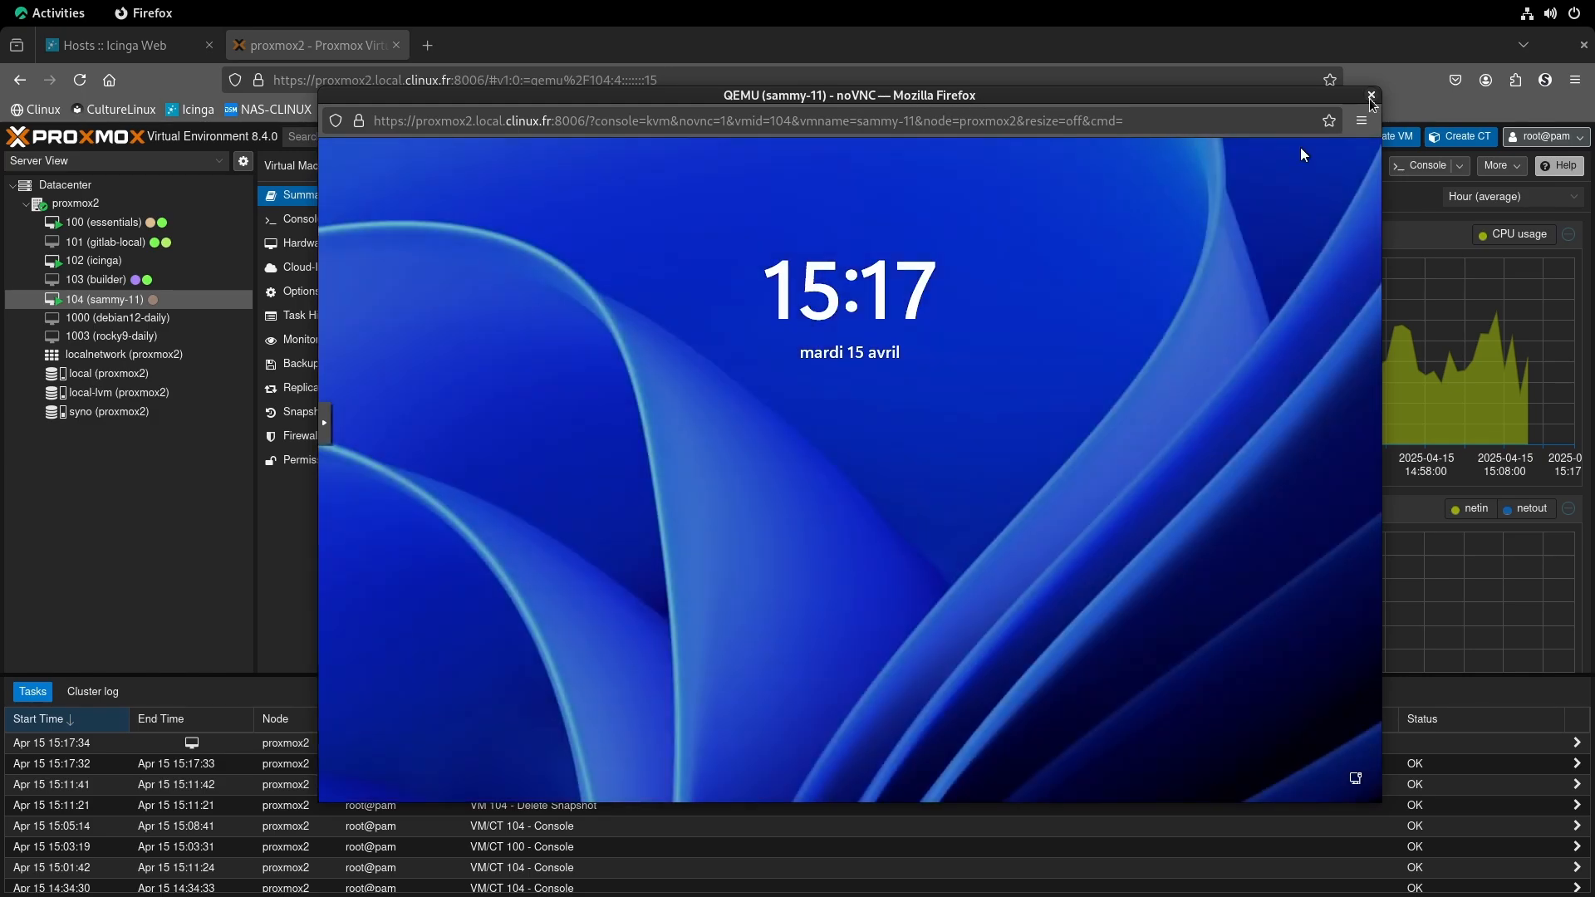
pyautogui.click(1371, 97)
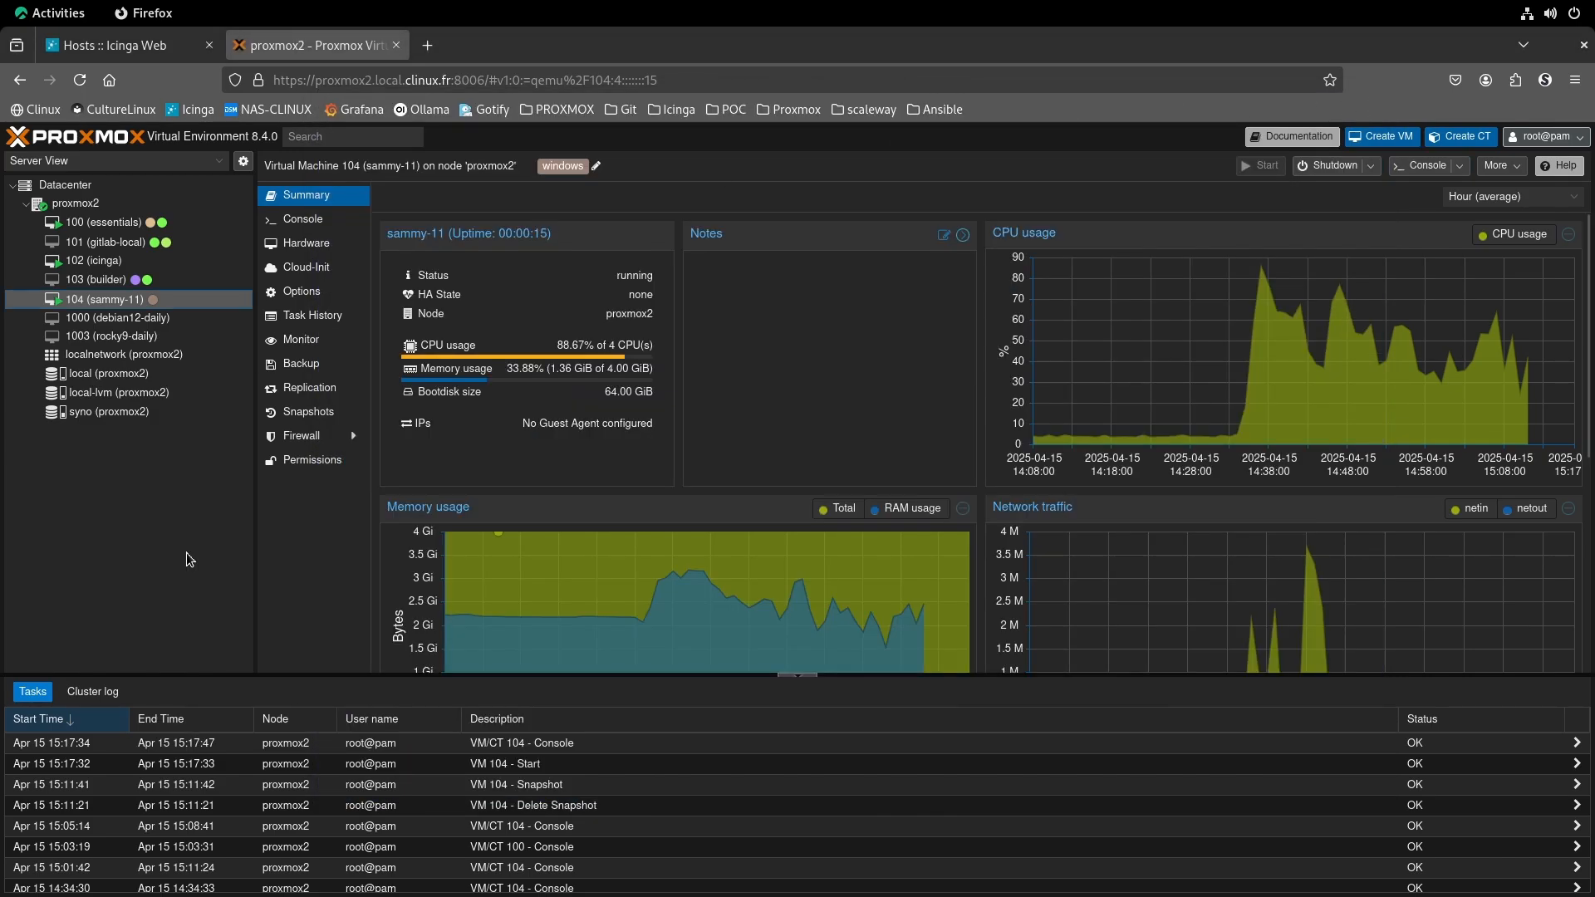
# - Switch to the remote desktop client and open a full-screen session on the Windows 11 virtual machine
pyautogui.press('super')
pyautogui.click(851, 875)
pyautogui.doubleClick(84, 178)
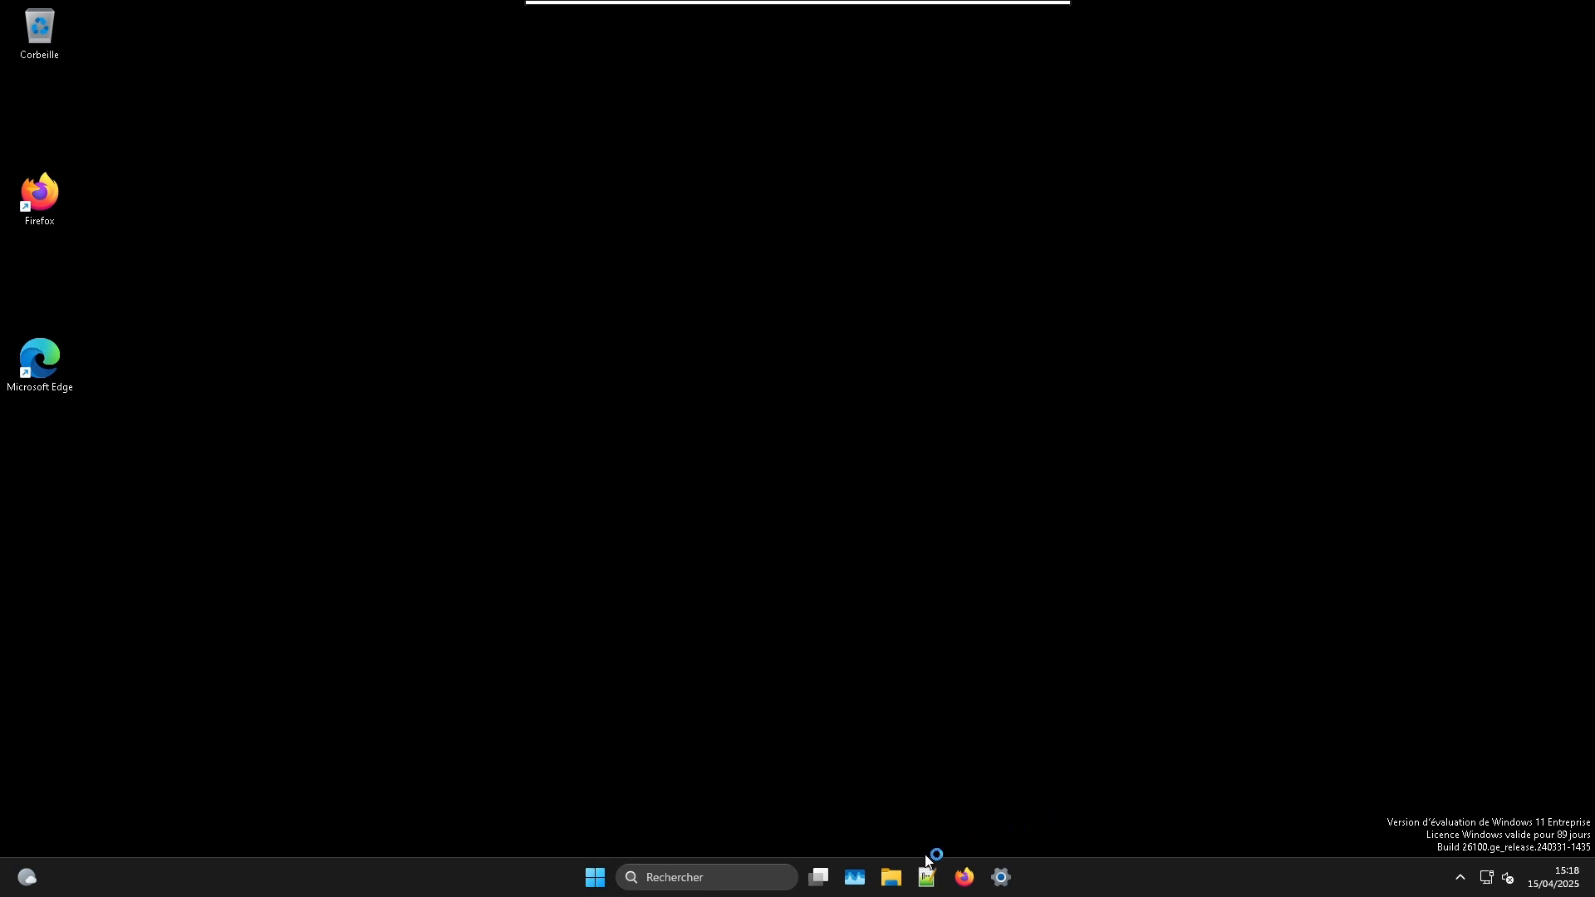
# - Check the signed-in account's type in the Windows account settings and close the settings window
pyautogui.click(597, 883)
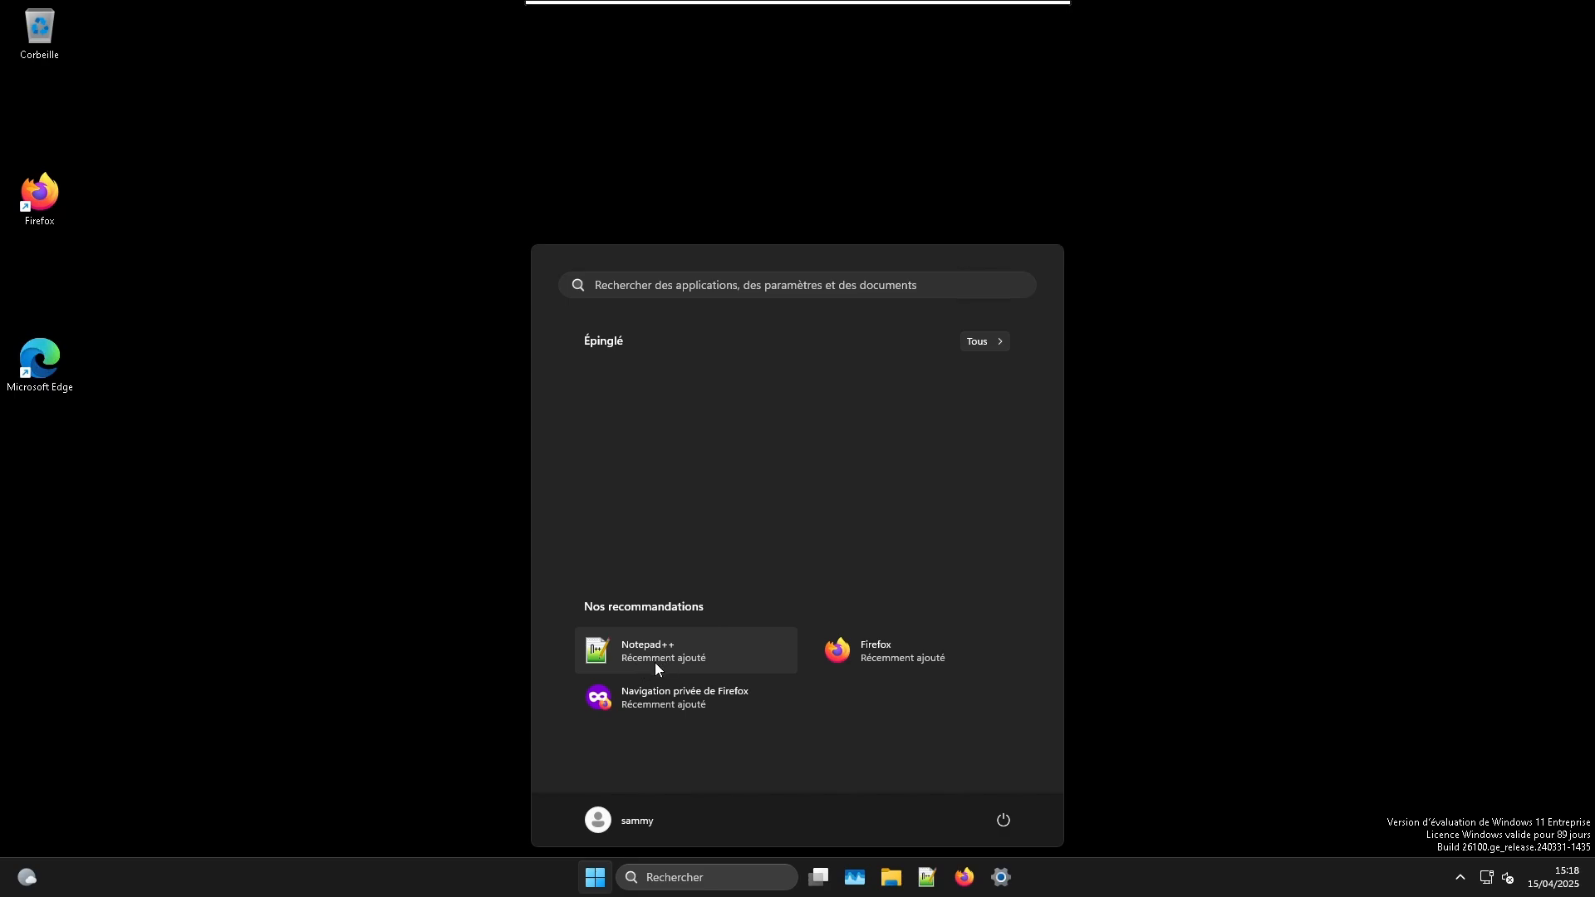
pyautogui.click(613, 821)
pyautogui.click(657, 779)
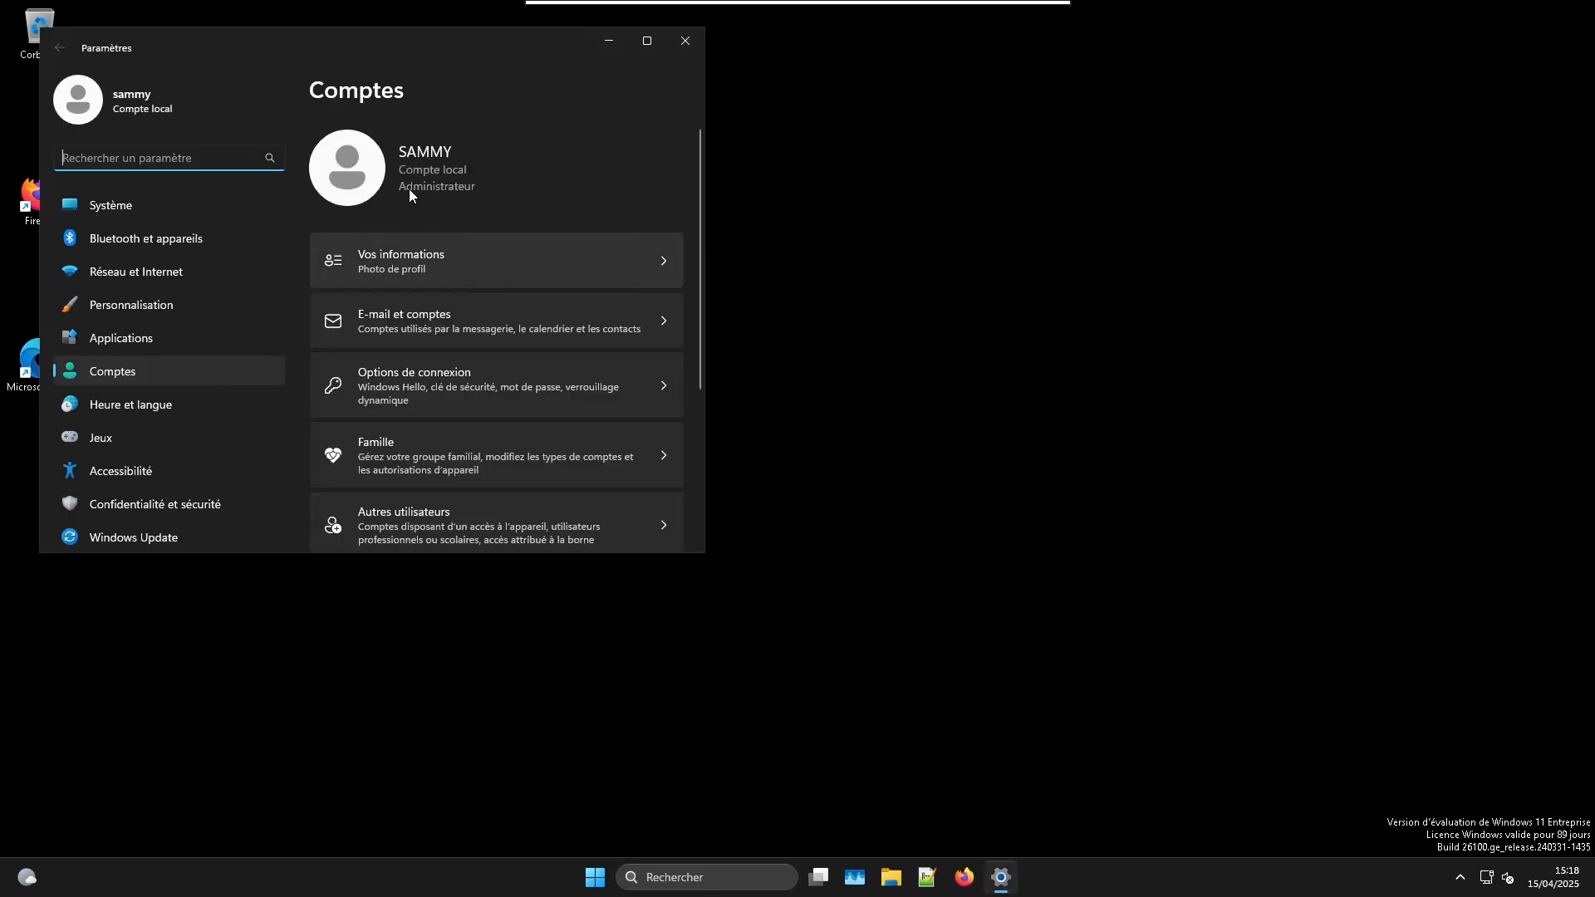
pyautogui.click(690, 42)
# - Open Firefox on the Windows machine and go to doc.clinux.fr
pyautogui.click(964, 878)
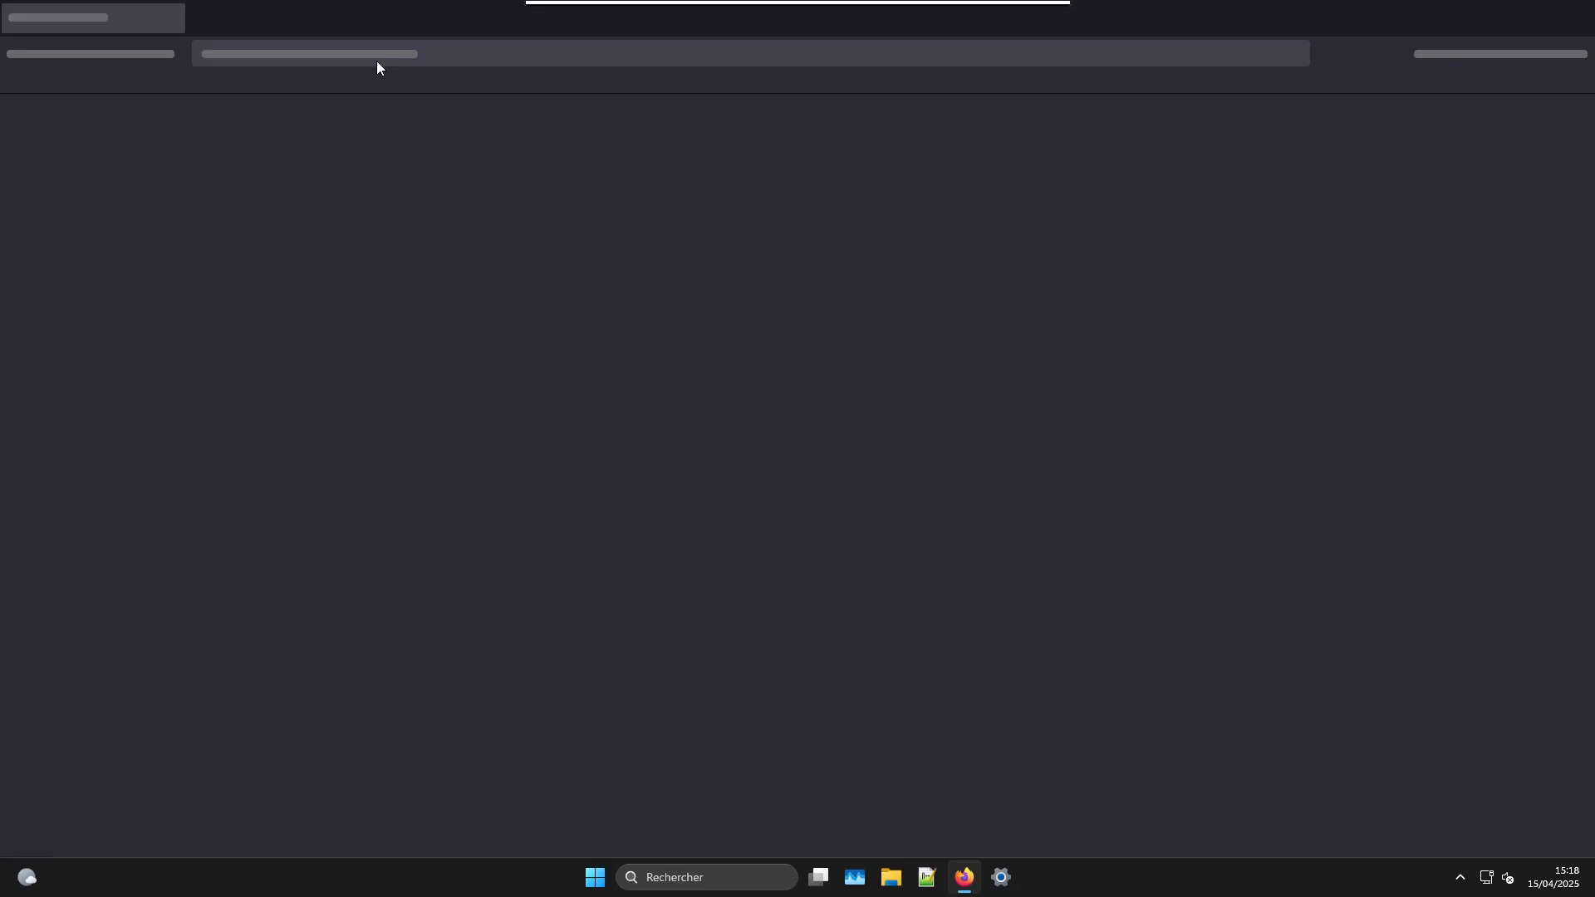
pyautogui.write('doc.')
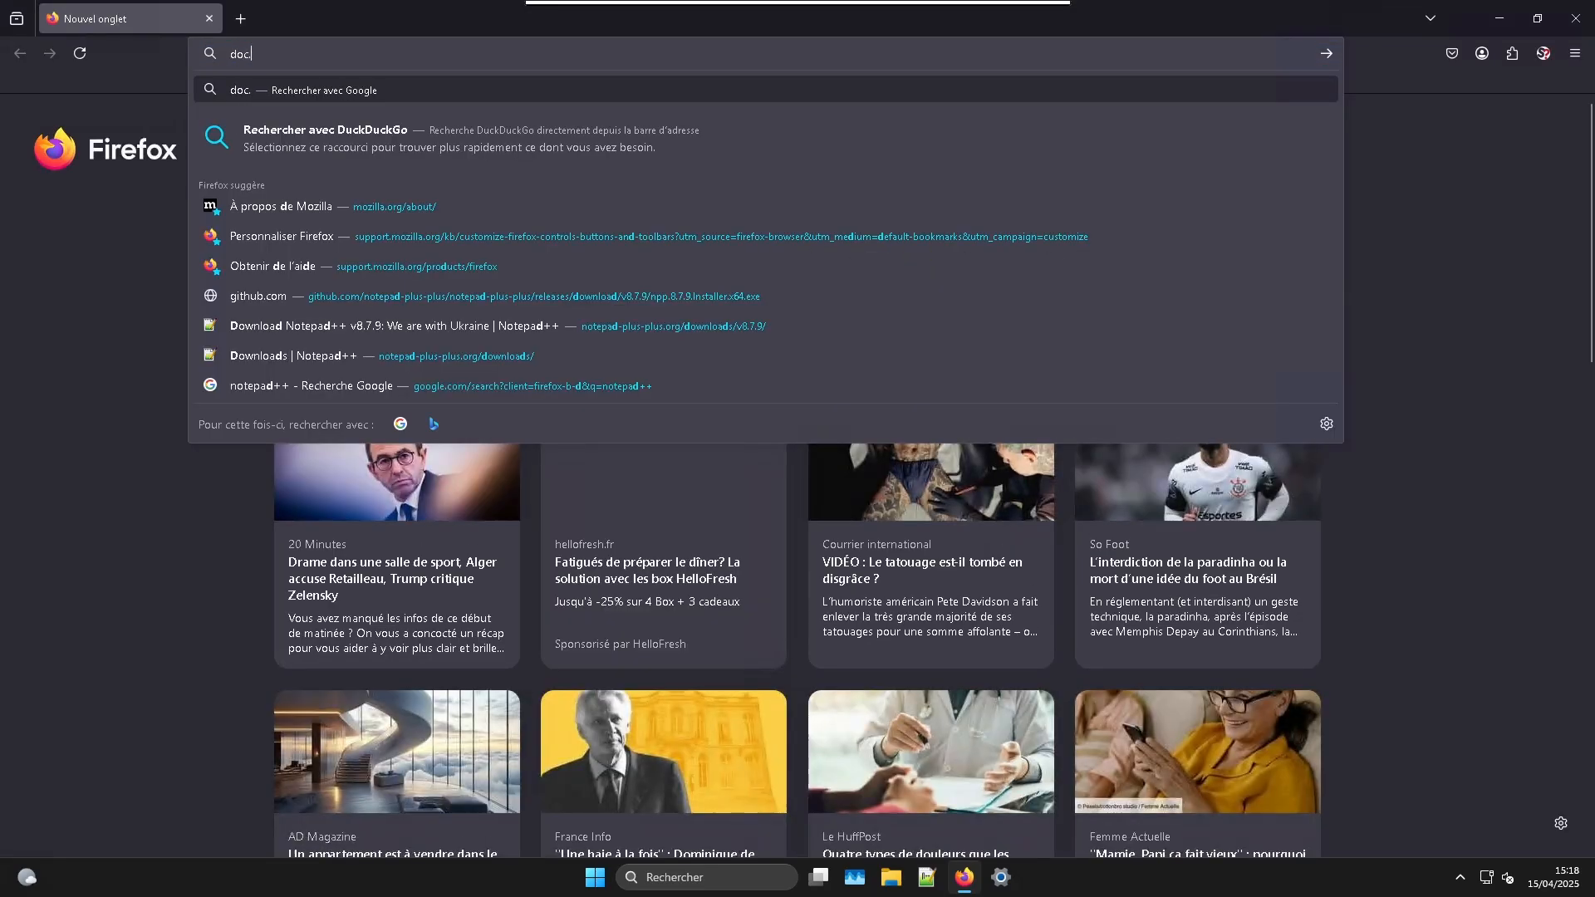
pyautogui.write('clinux.fr')
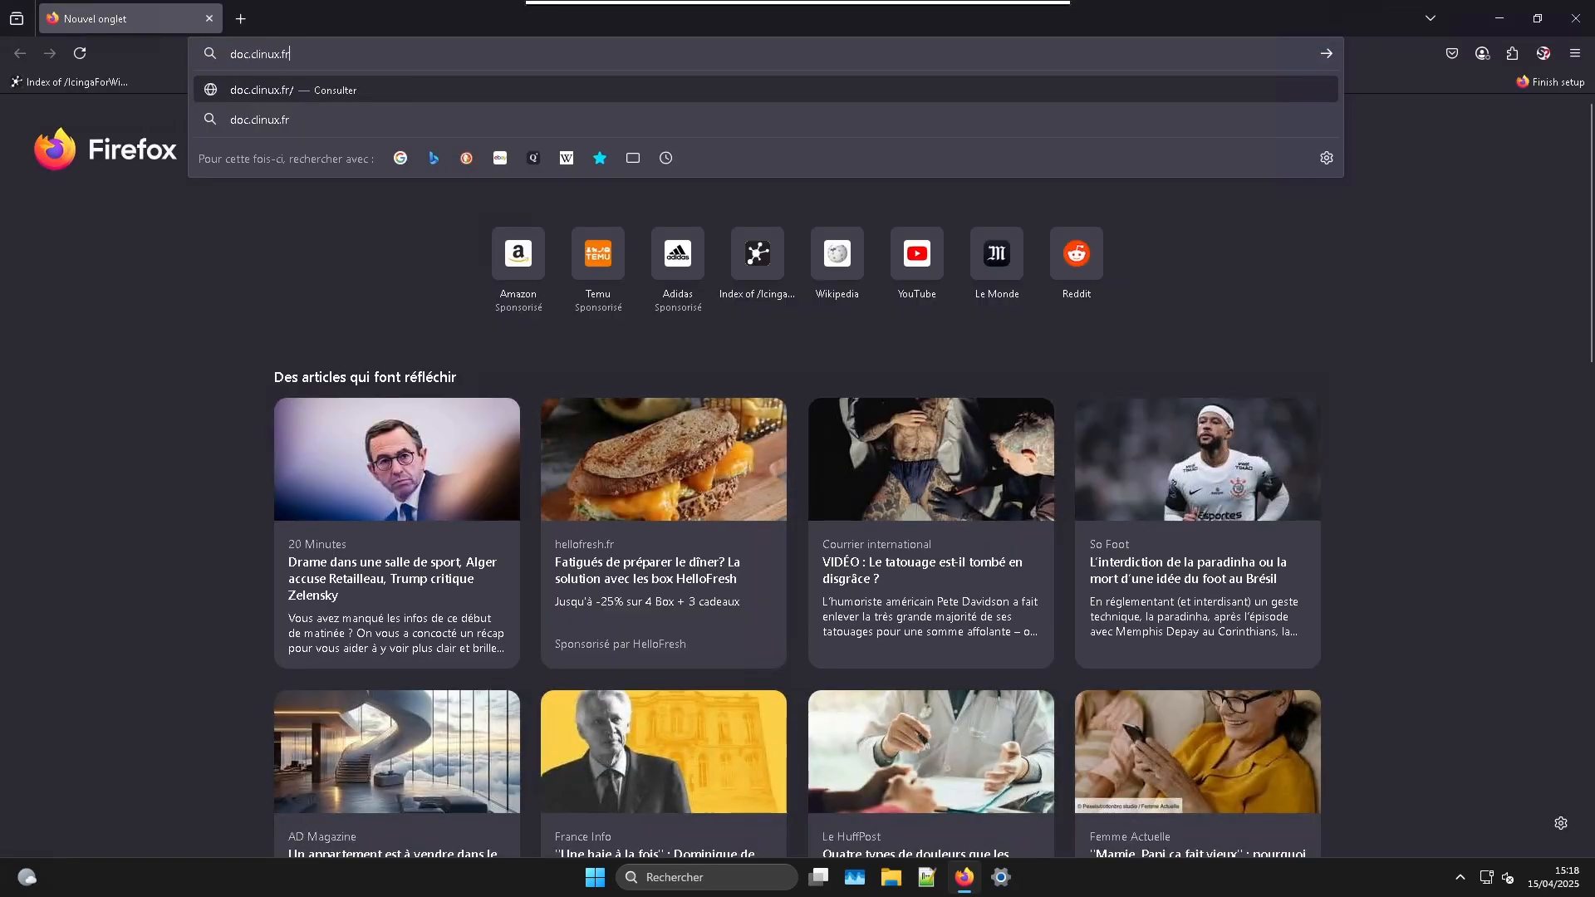
pyautogui.press('Return')
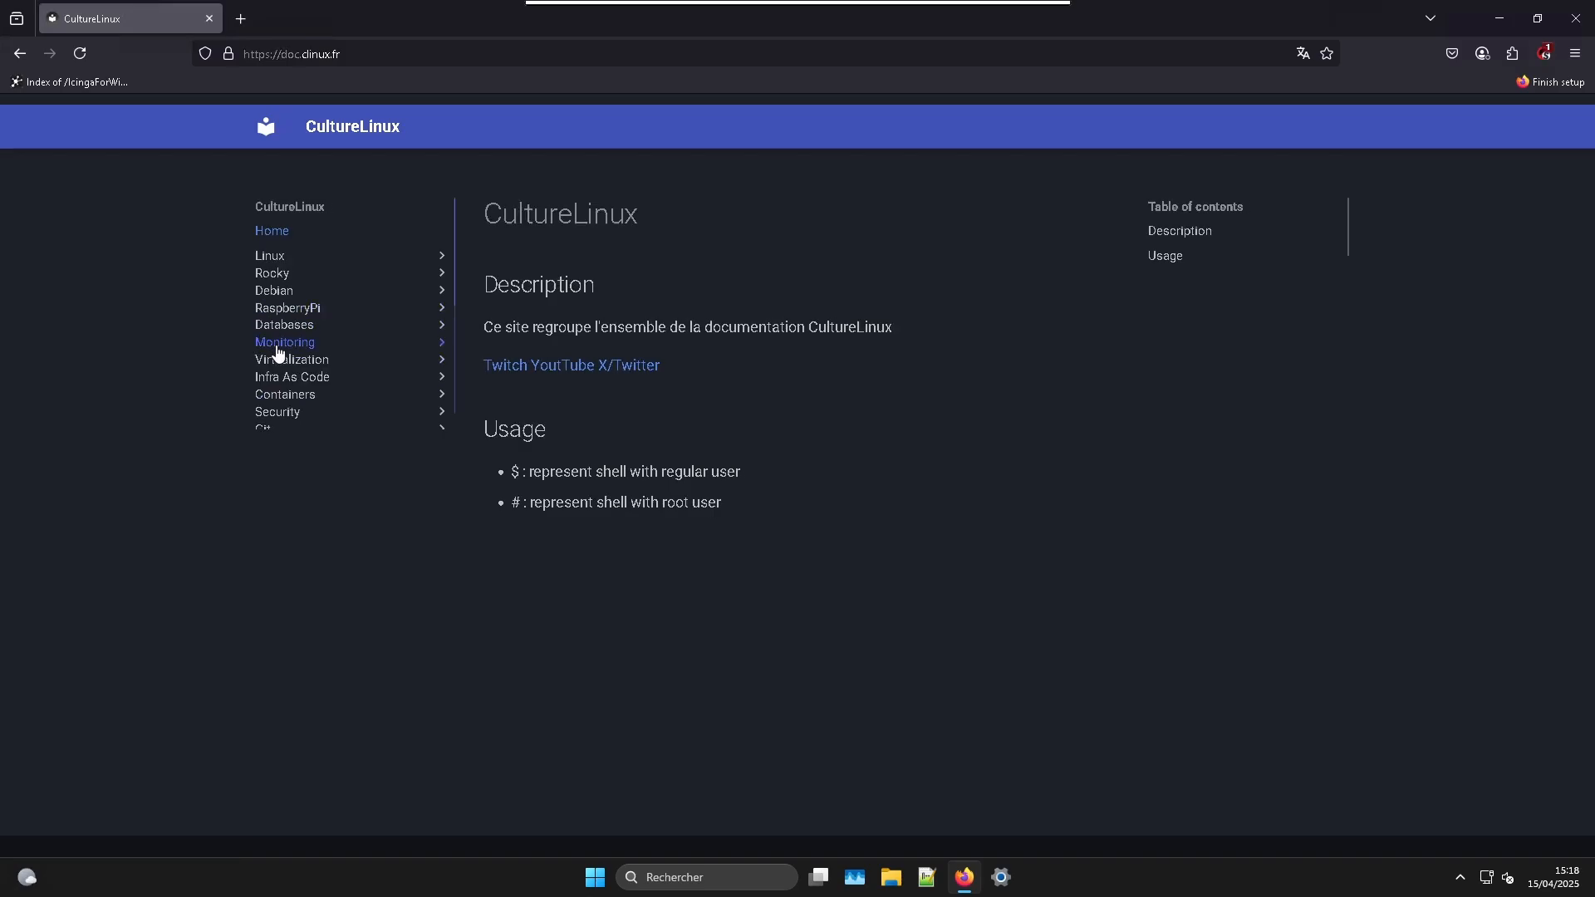
# - Go to the Windows agent section of the Icinga page under Monitoring in the documentation
pyautogui.click(279, 351)
pyautogui.click(283, 356)
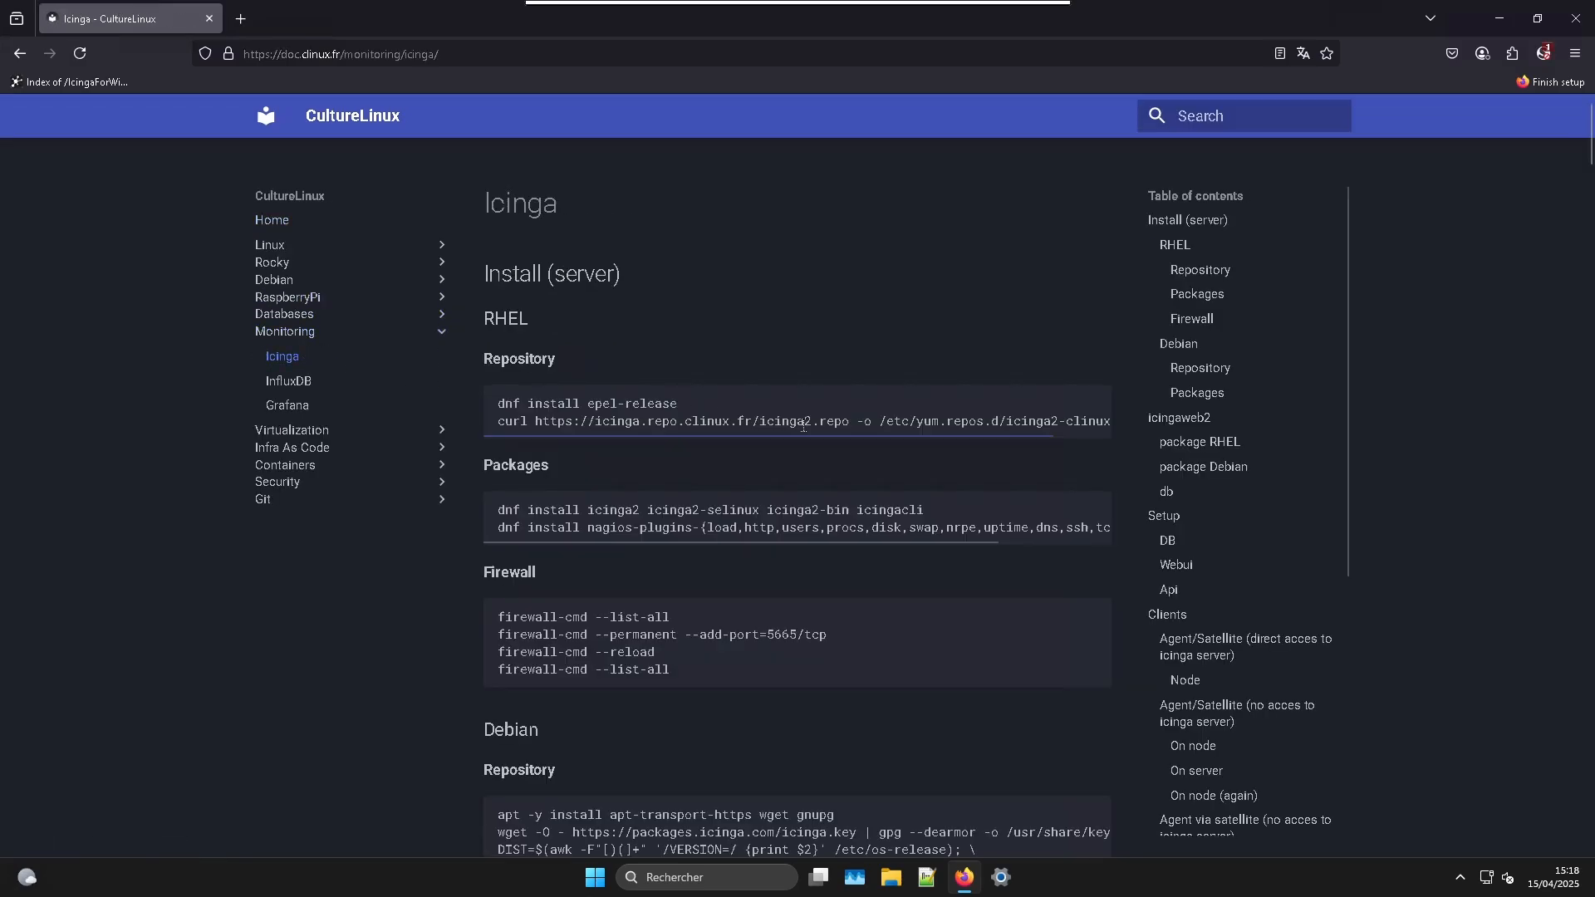
pyautogui.scroll(-3, 1173, 540)
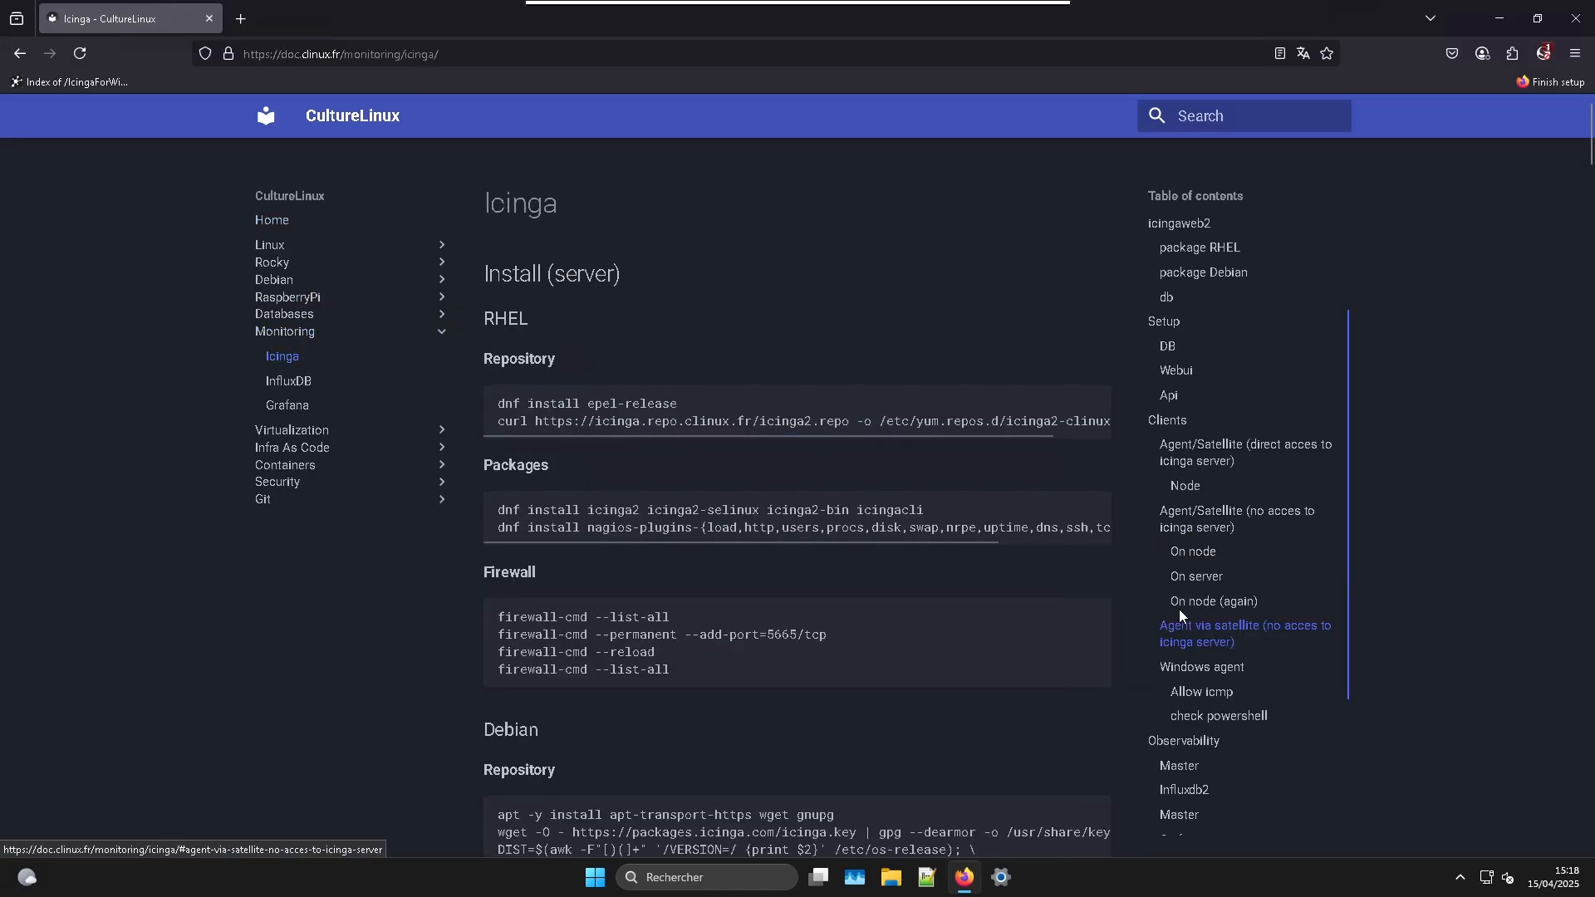
pyautogui.click(1188, 669)
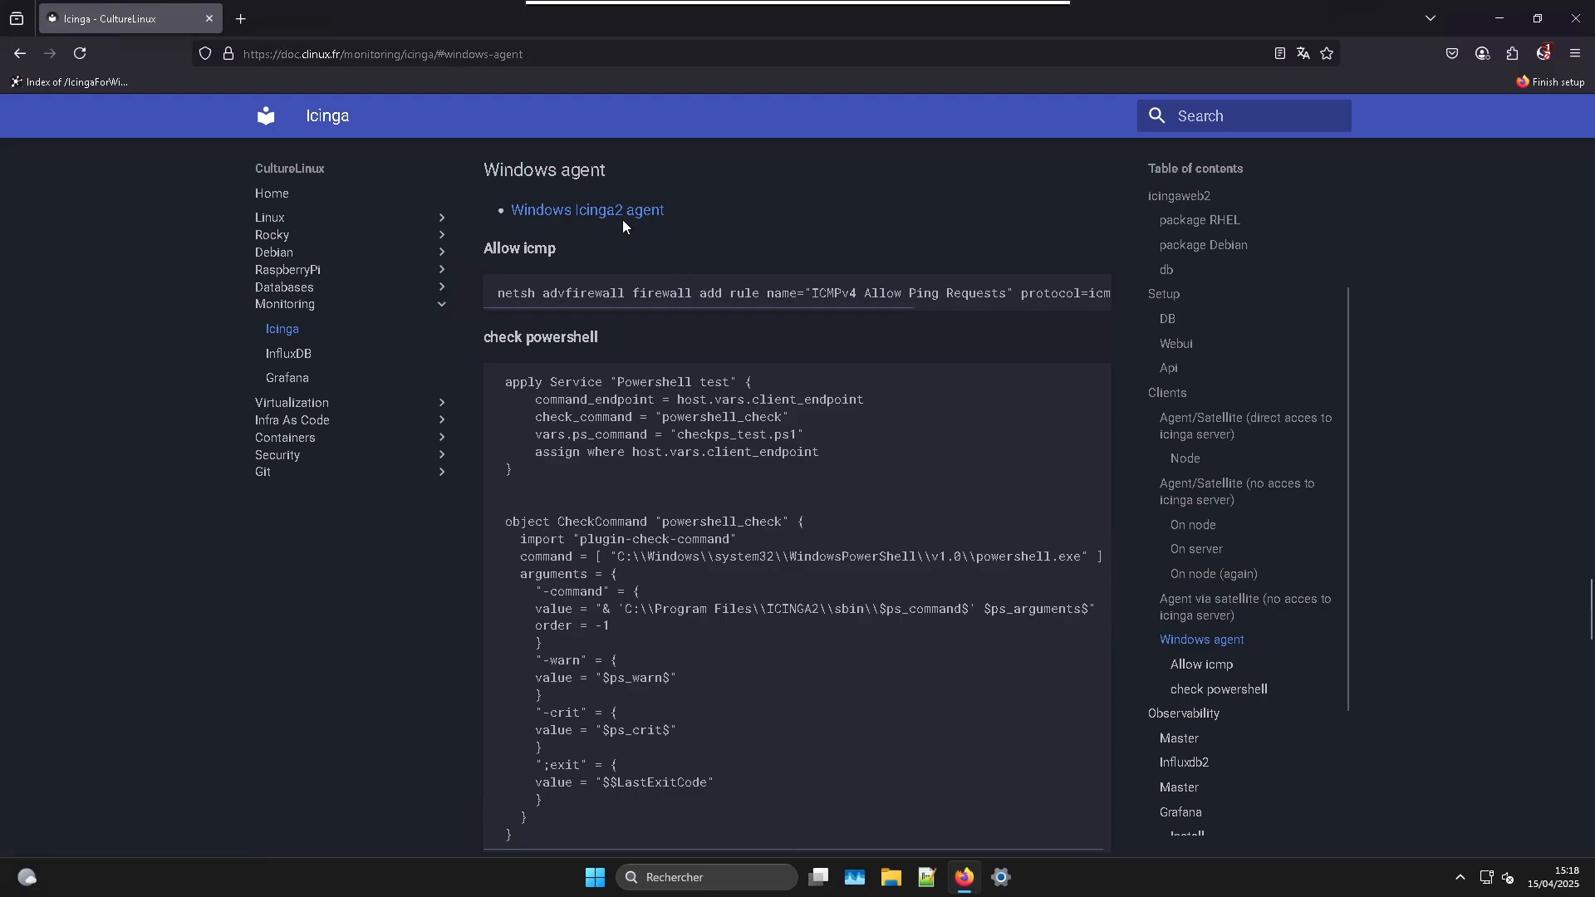
# - Follow the Windows Icinga2 agent link and download Icinga2-v2.14.5-x86_64.msi from the package repository
pyautogui.middleClick(586, 214)
pyautogui.click(585, 214)
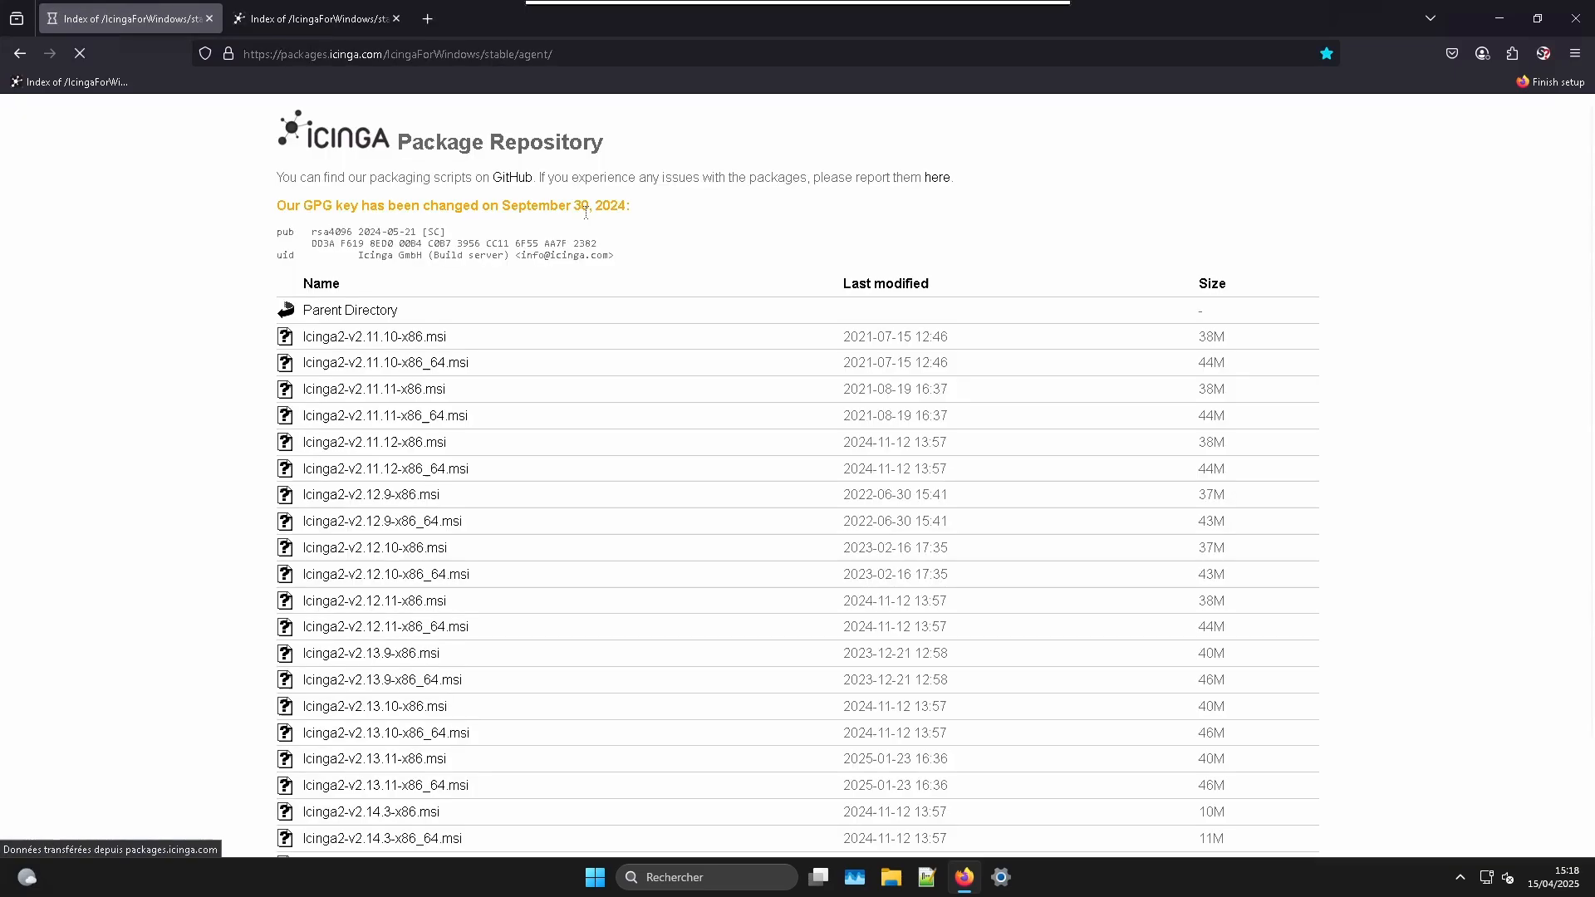
pyautogui.scroll(-3, 509, 251)
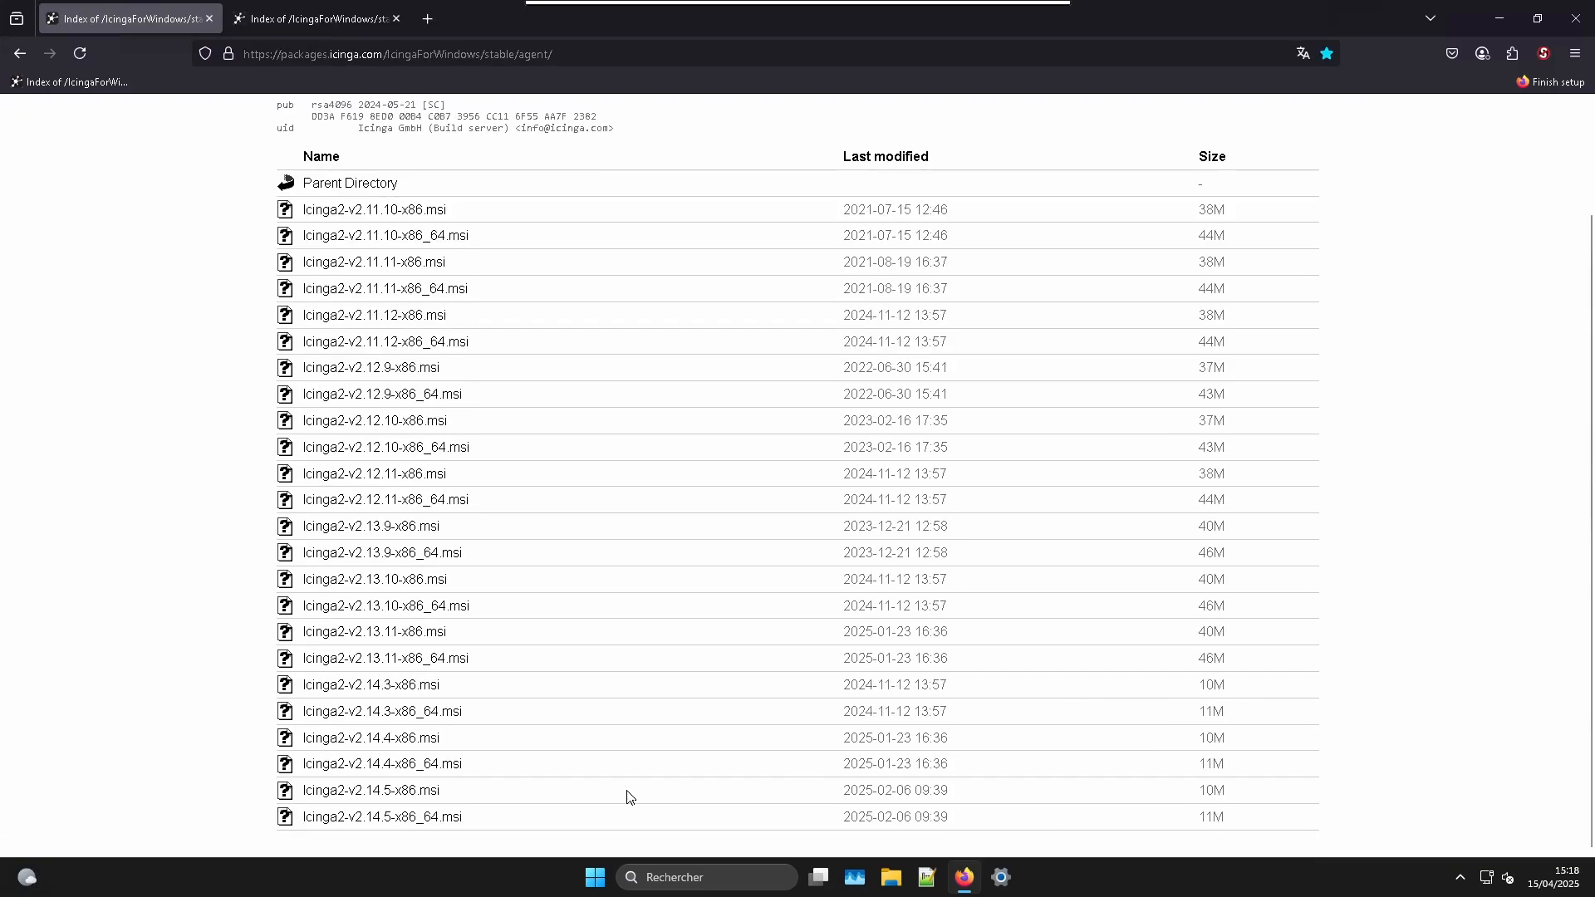
pyautogui.click(442, 818)
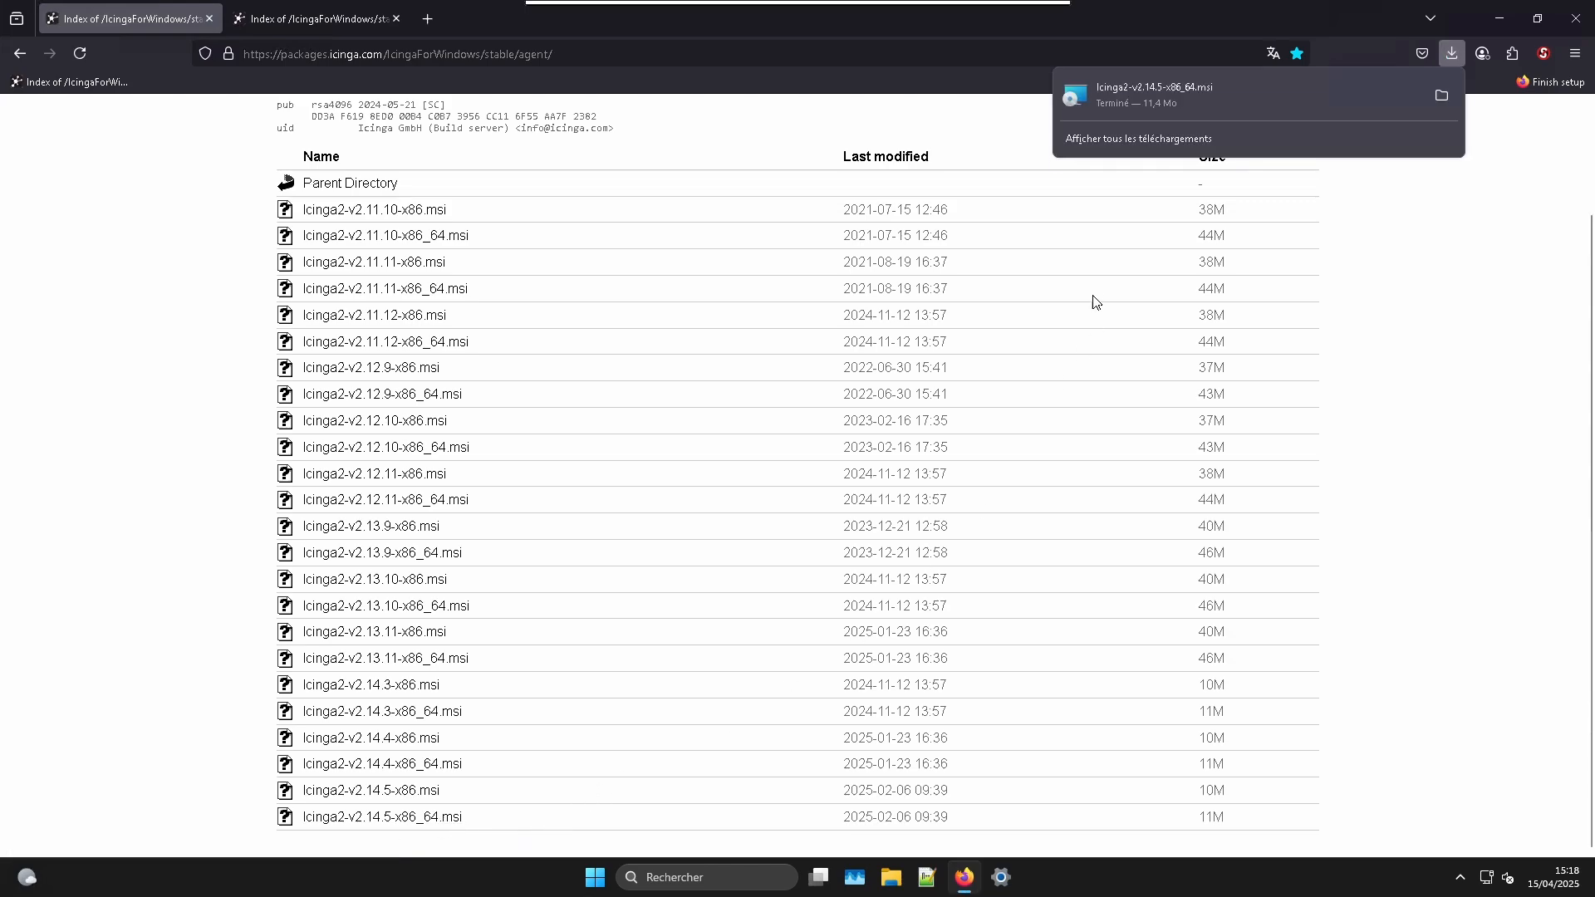
# - Launch the downloaded Icinga 2 installer from its folder and allow it to run despite the SmartScreen block
pyautogui.click(1442, 96)
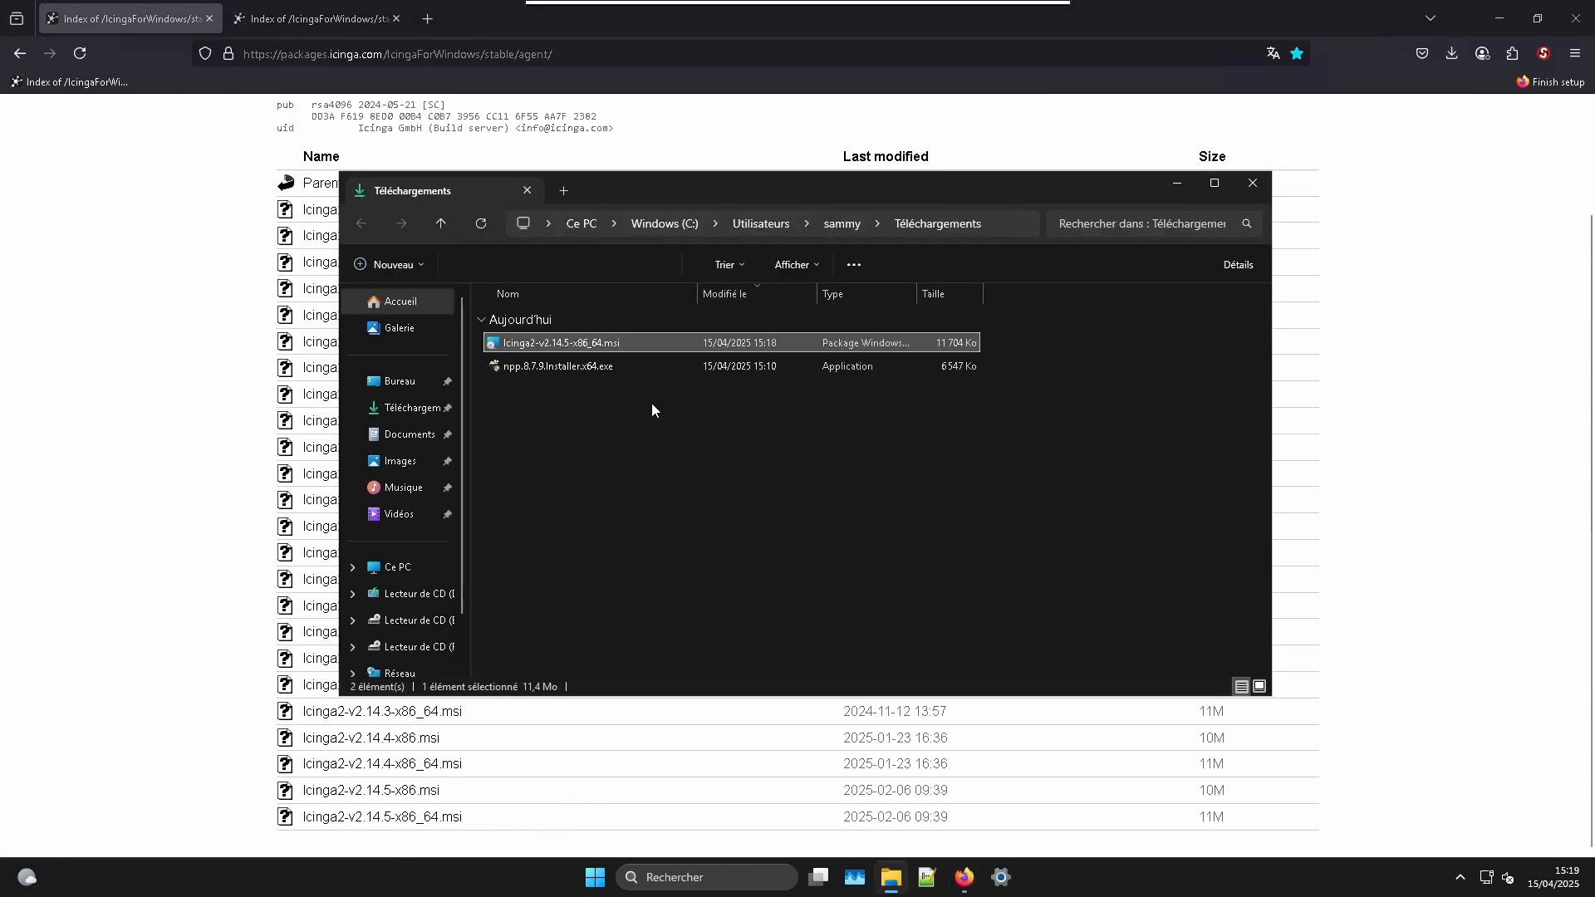
pyautogui.doubleClick(578, 345)
pyautogui.moveTo(665, 357); pyautogui.dragTo(709, 380)
pyautogui.click(718, 394)
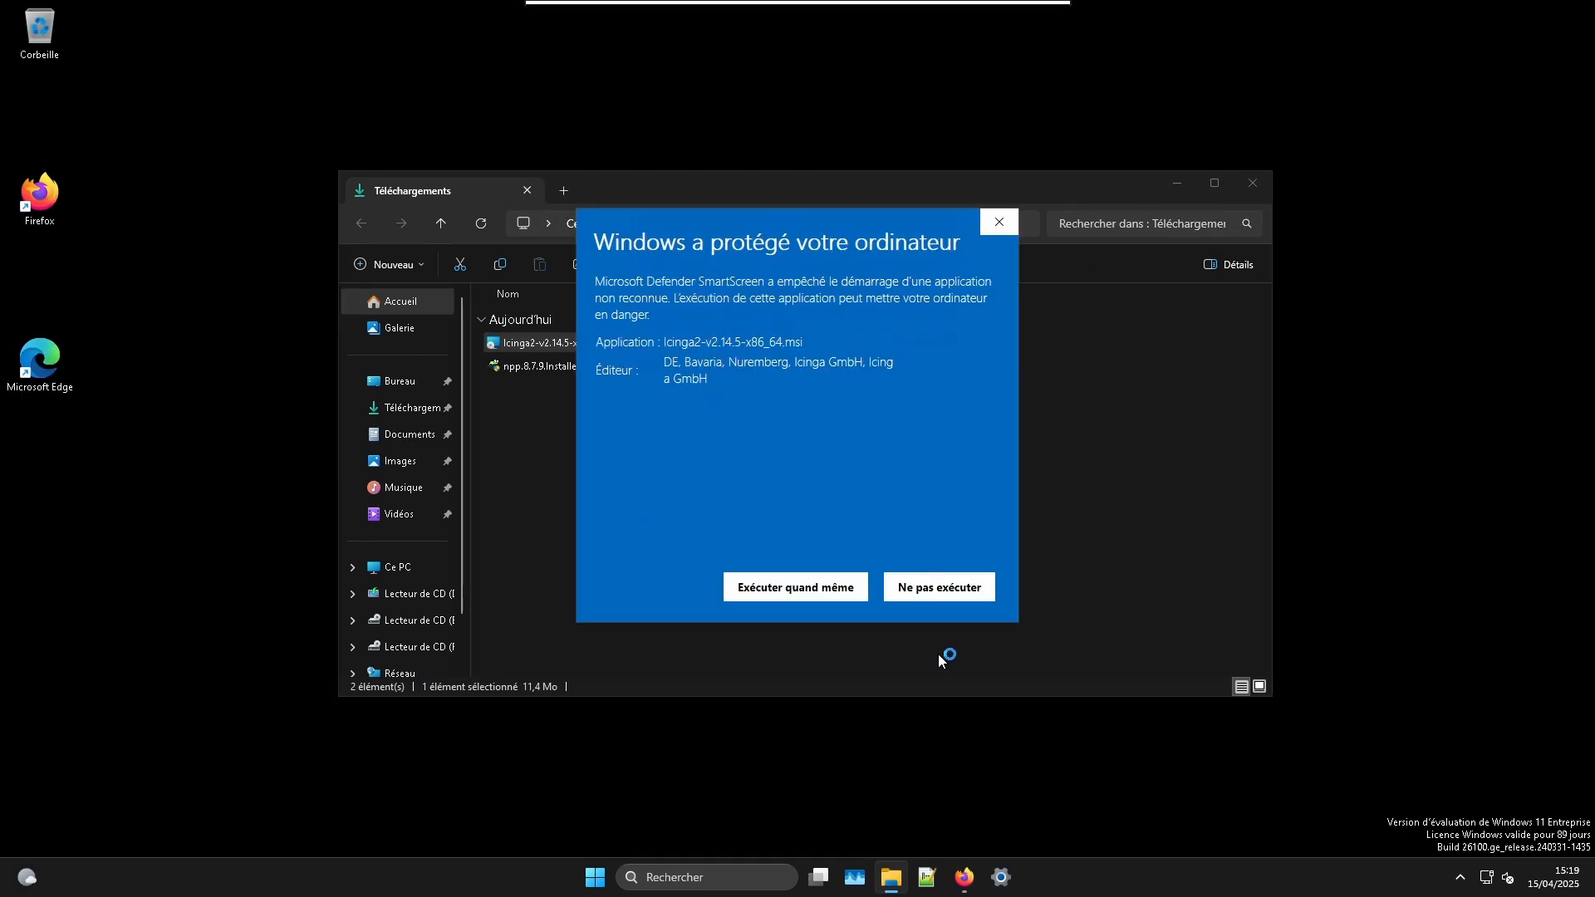
pyautogui.click(821, 593)
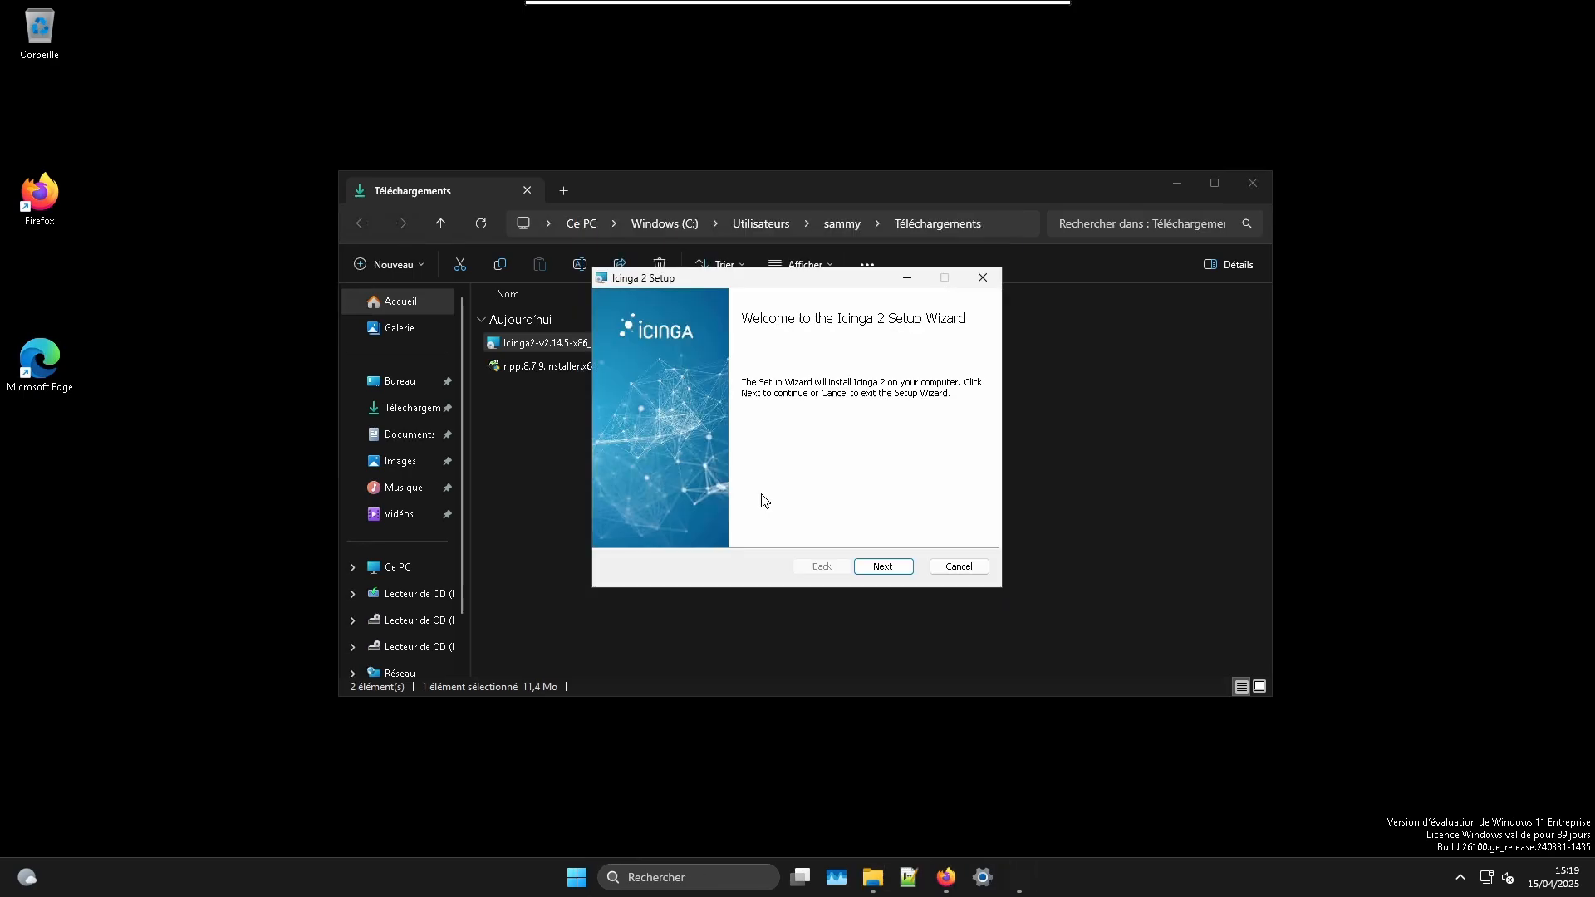
# - Install Icinga 2 in the default folder C:\Program Files\ICINGA2\ and authorize the administrator request
pyautogui.click(890, 577)
pyautogui.click(887, 572)
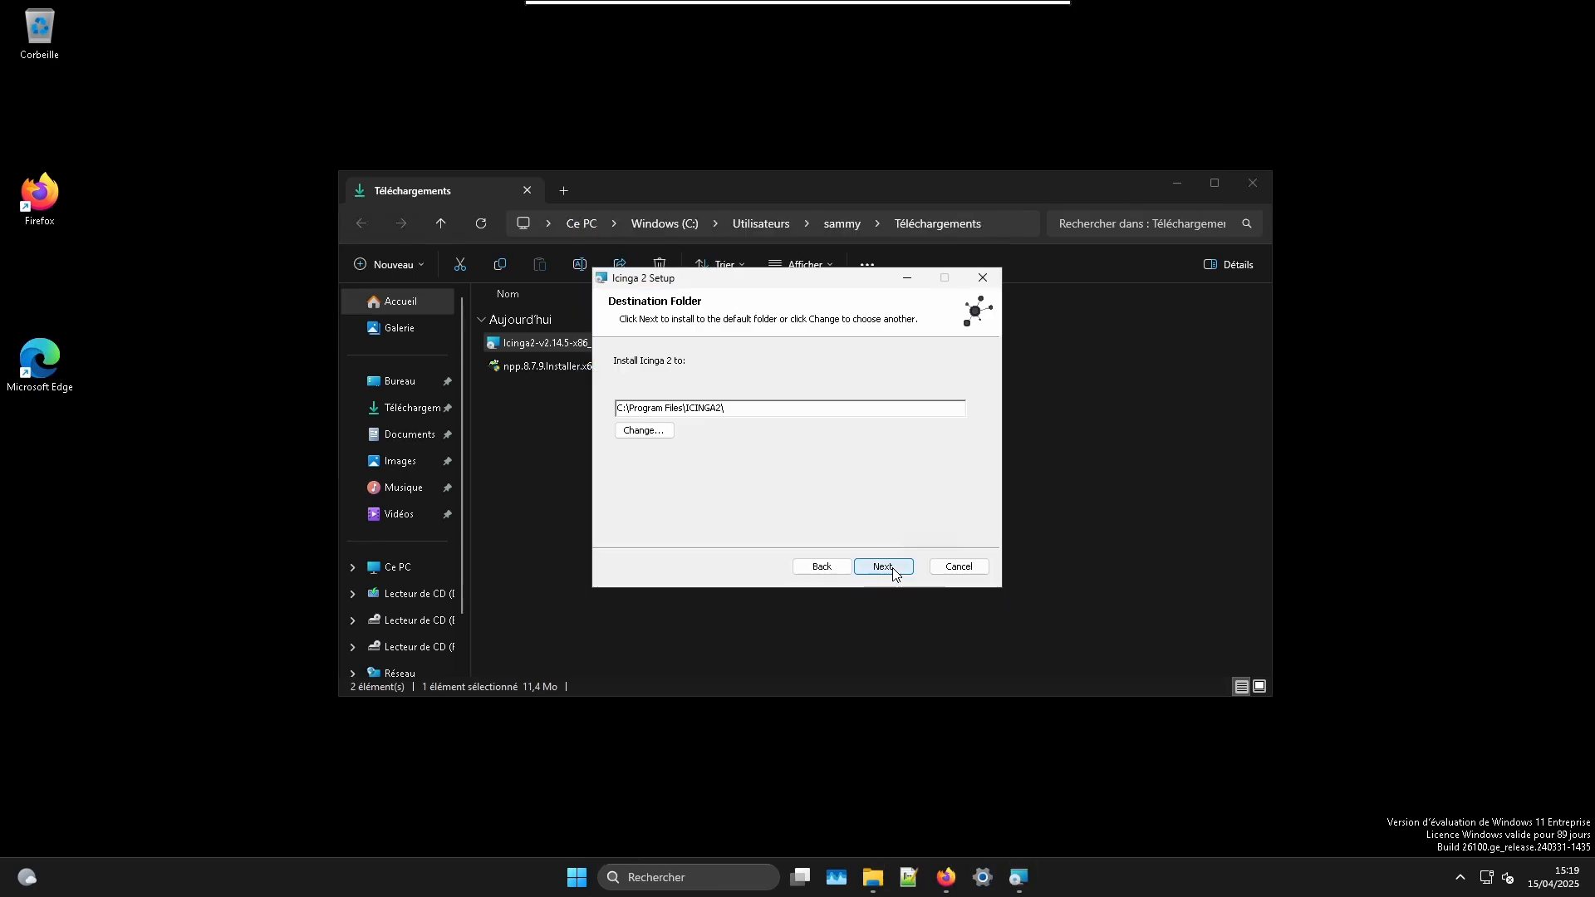
pyautogui.click(909, 566)
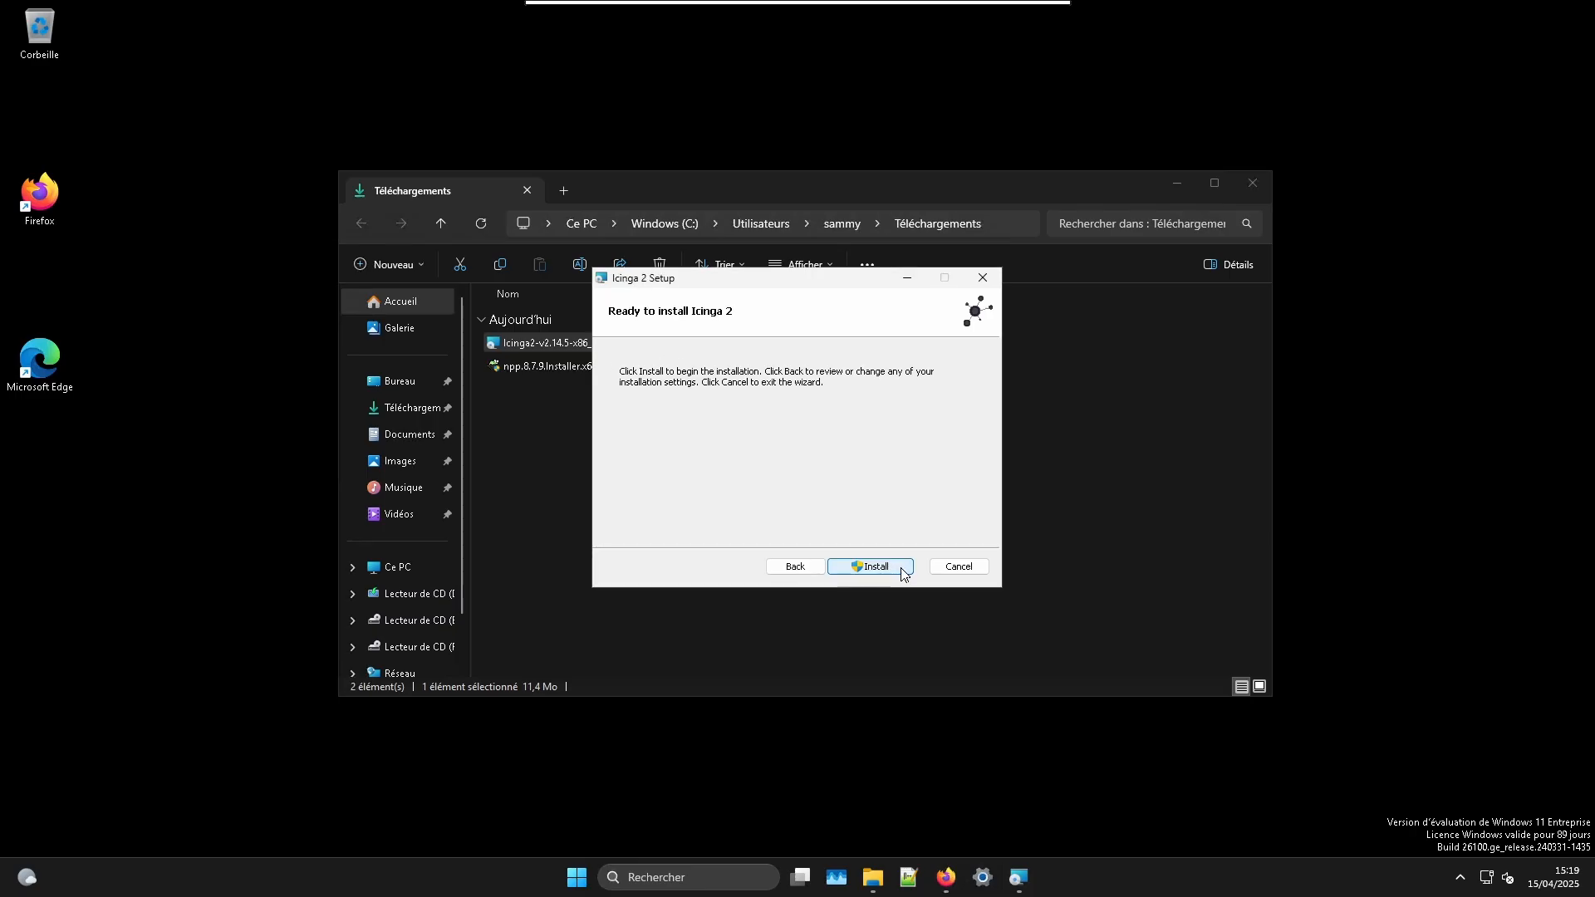
pyautogui.click(905, 565)
pyautogui.click(758, 584)
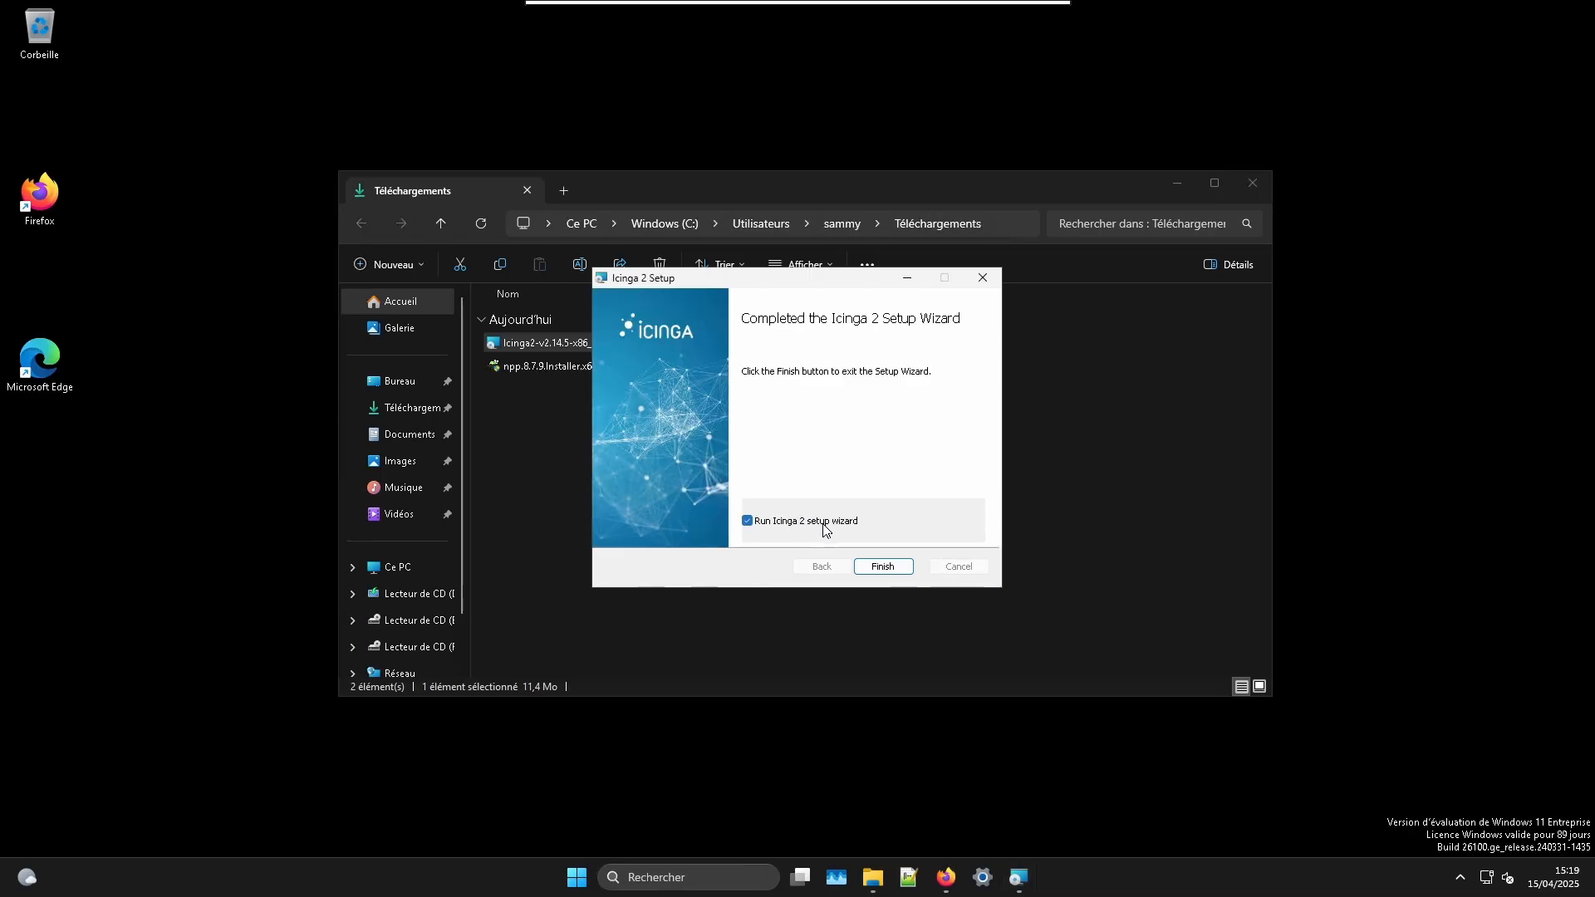
# - Finish the installer with the Icinga 2 setup wizard launched, reposition the wizard window and check the instance name
pyautogui.click(882, 567)
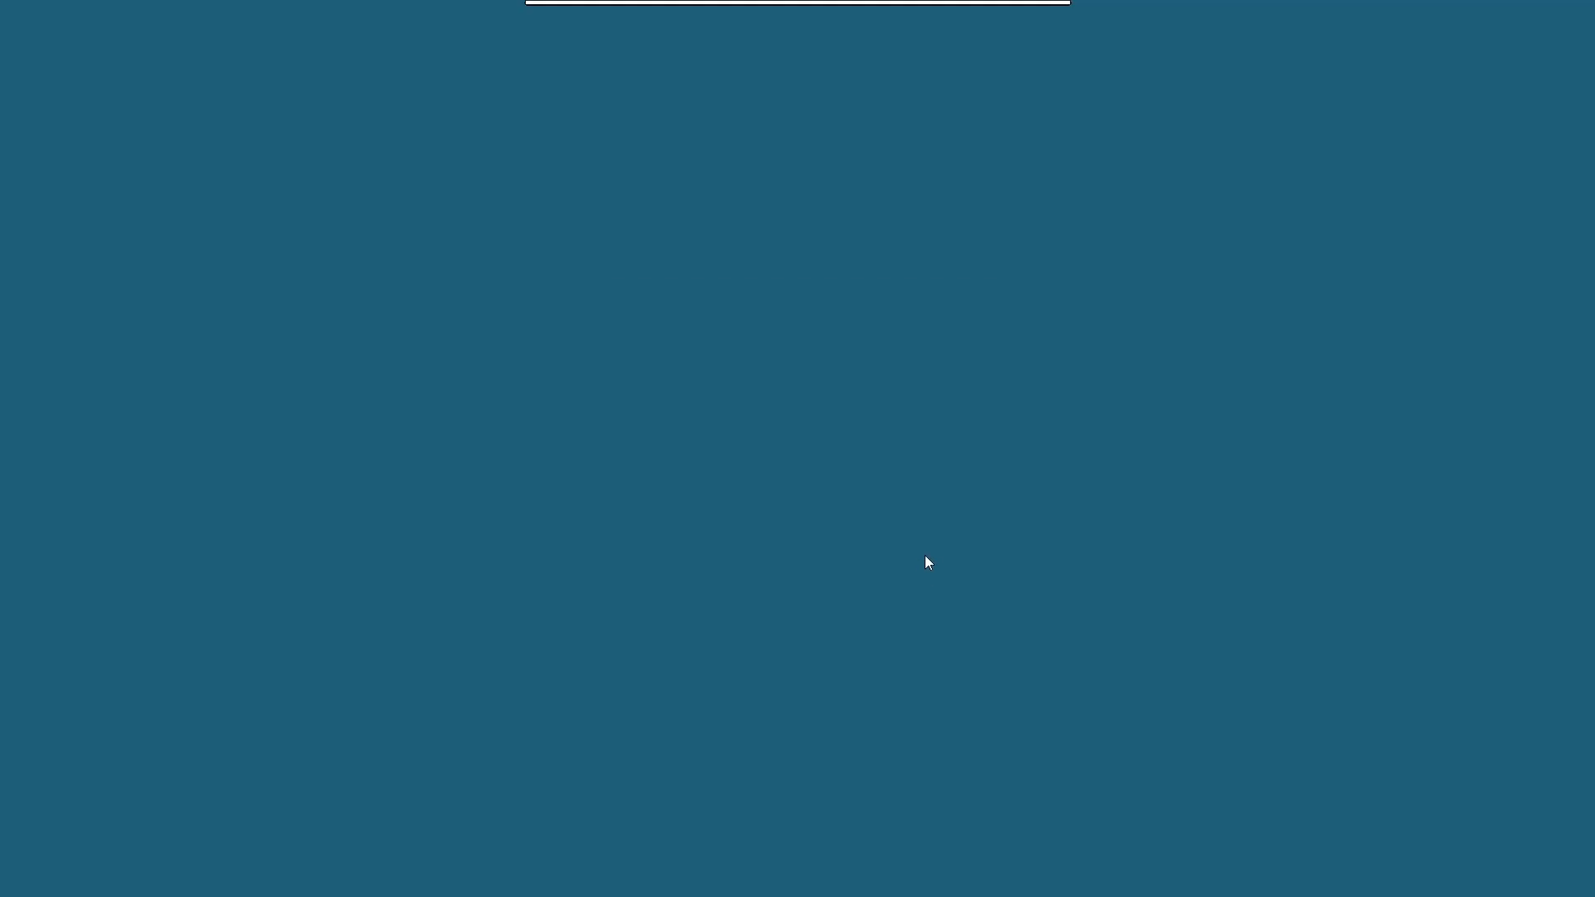
pyautogui.click(737, 578)
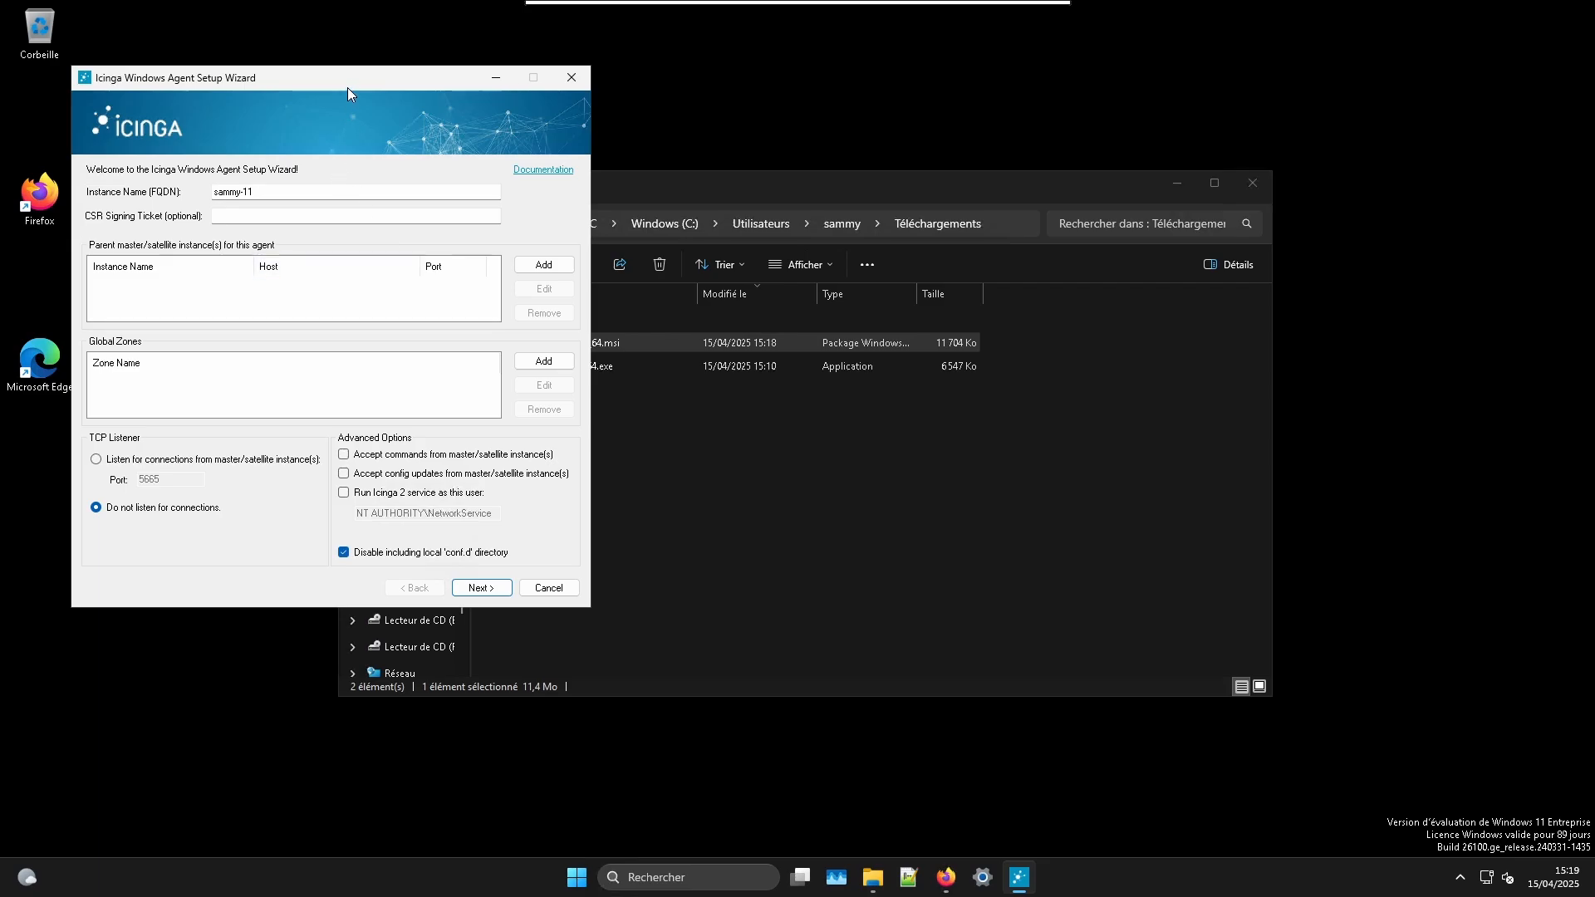
pyautogui.moveTo(347, 87); pyautogui.dragTo(934, 151)
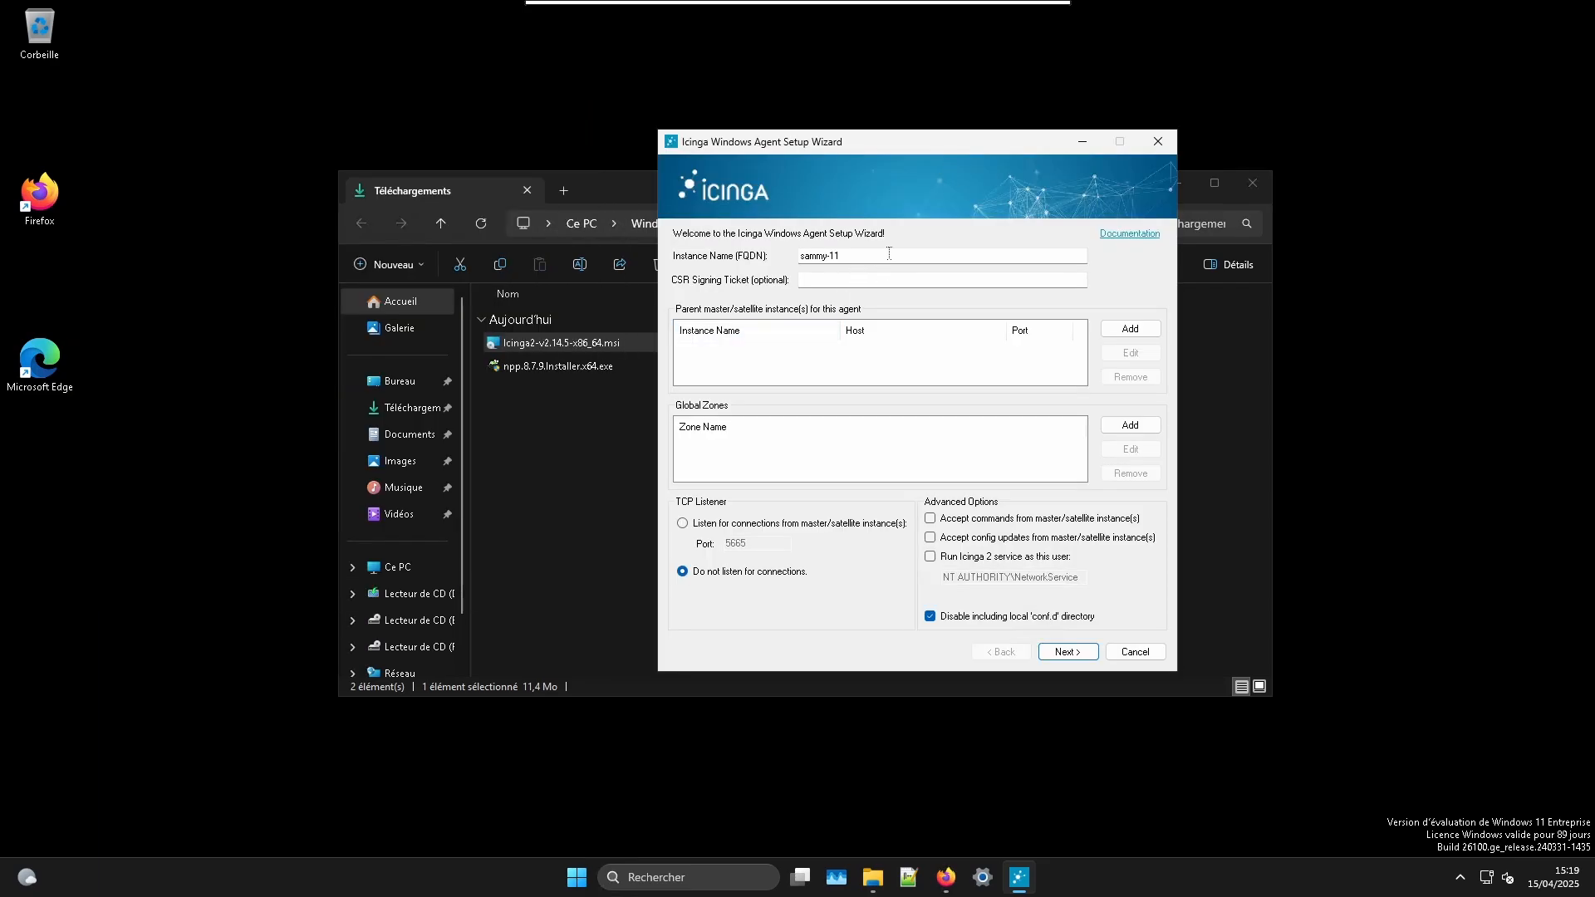
pyautogui.moveTo(889, 254); pyautogui.dragTo(793, 242)
pyautogui.click(865, 255)
# - Query the Windows machine's IP configuration with ipconfig in a PowerShell terminal and close the terminal
pyautogui.click(1490, 878)
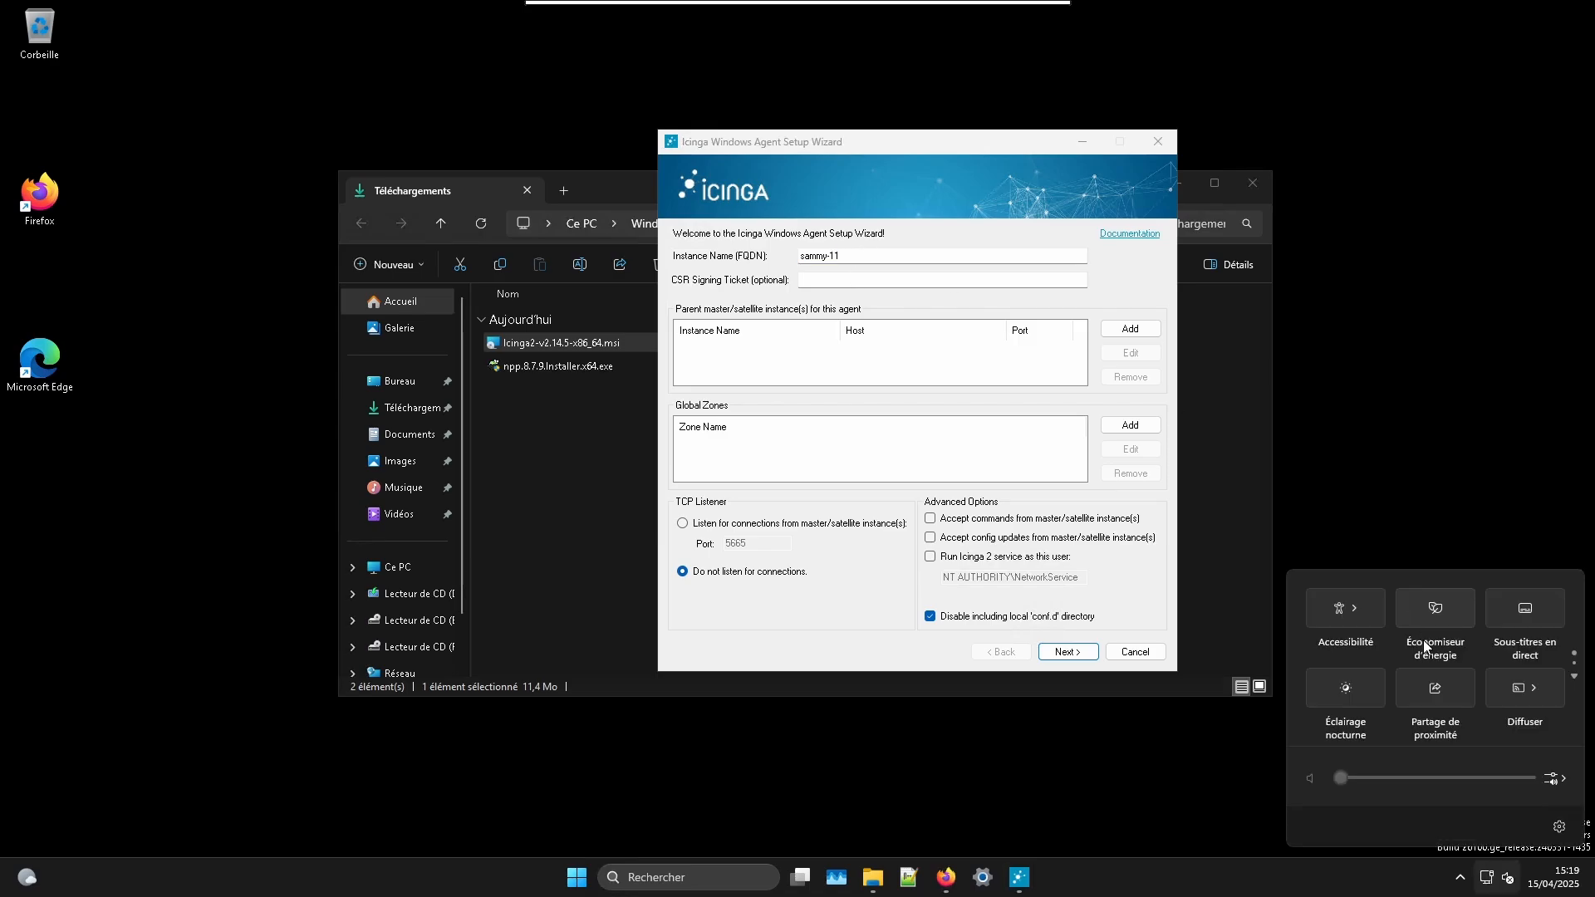
pyautogui.click(1213, 781)
pyautogui.click(586, 878)
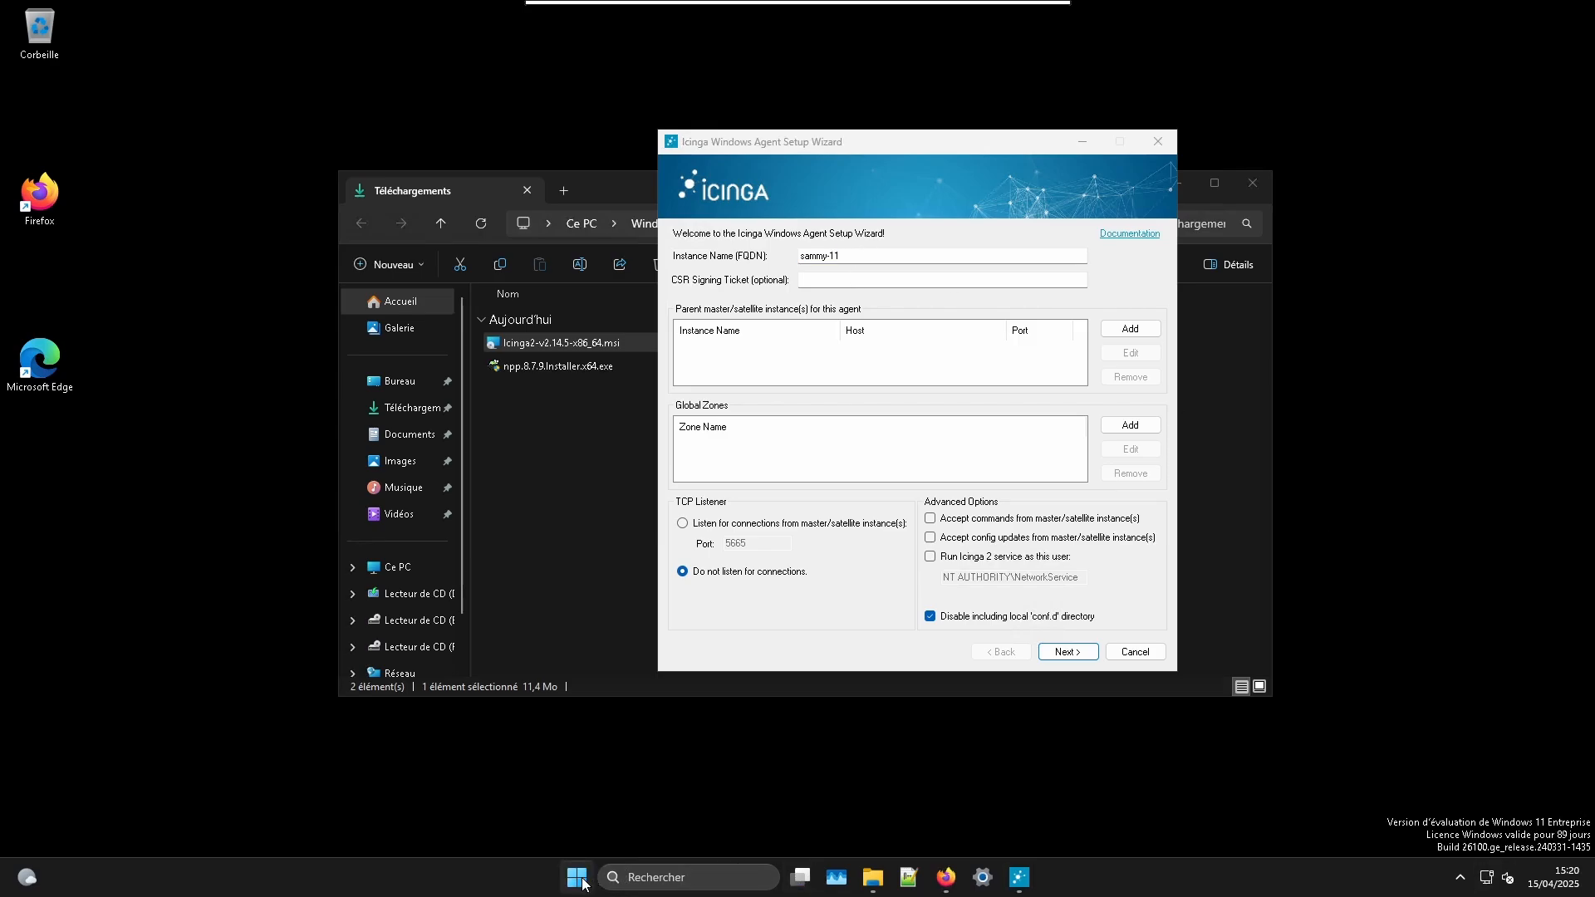
pyautogui.write('te')
pyautogui.press('Return')
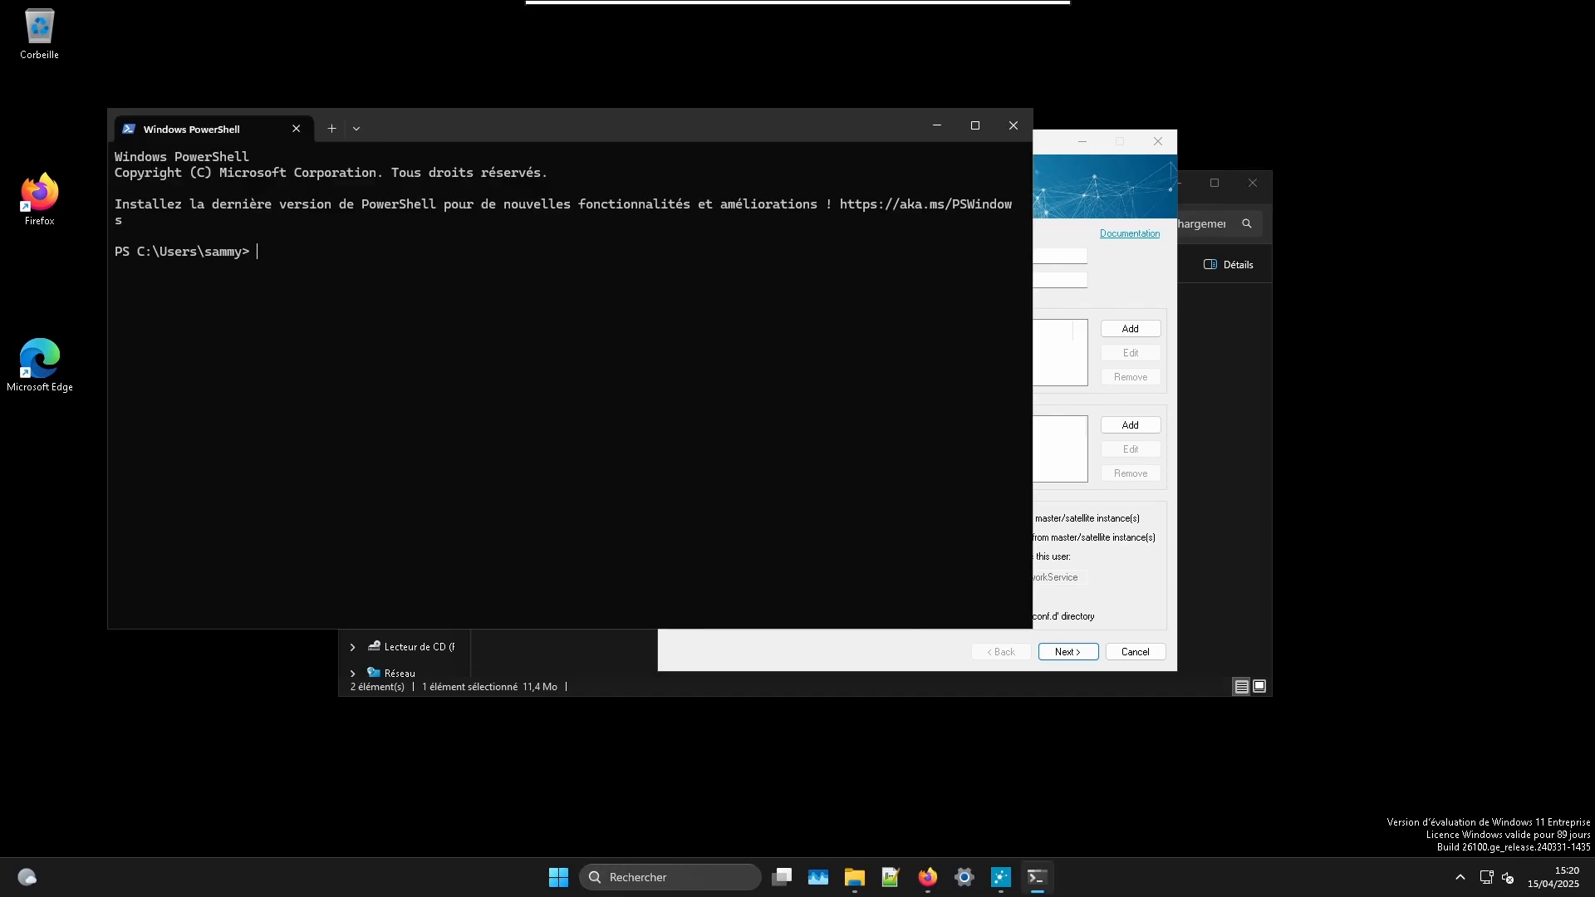
pyautogui.write('ipcinfig')
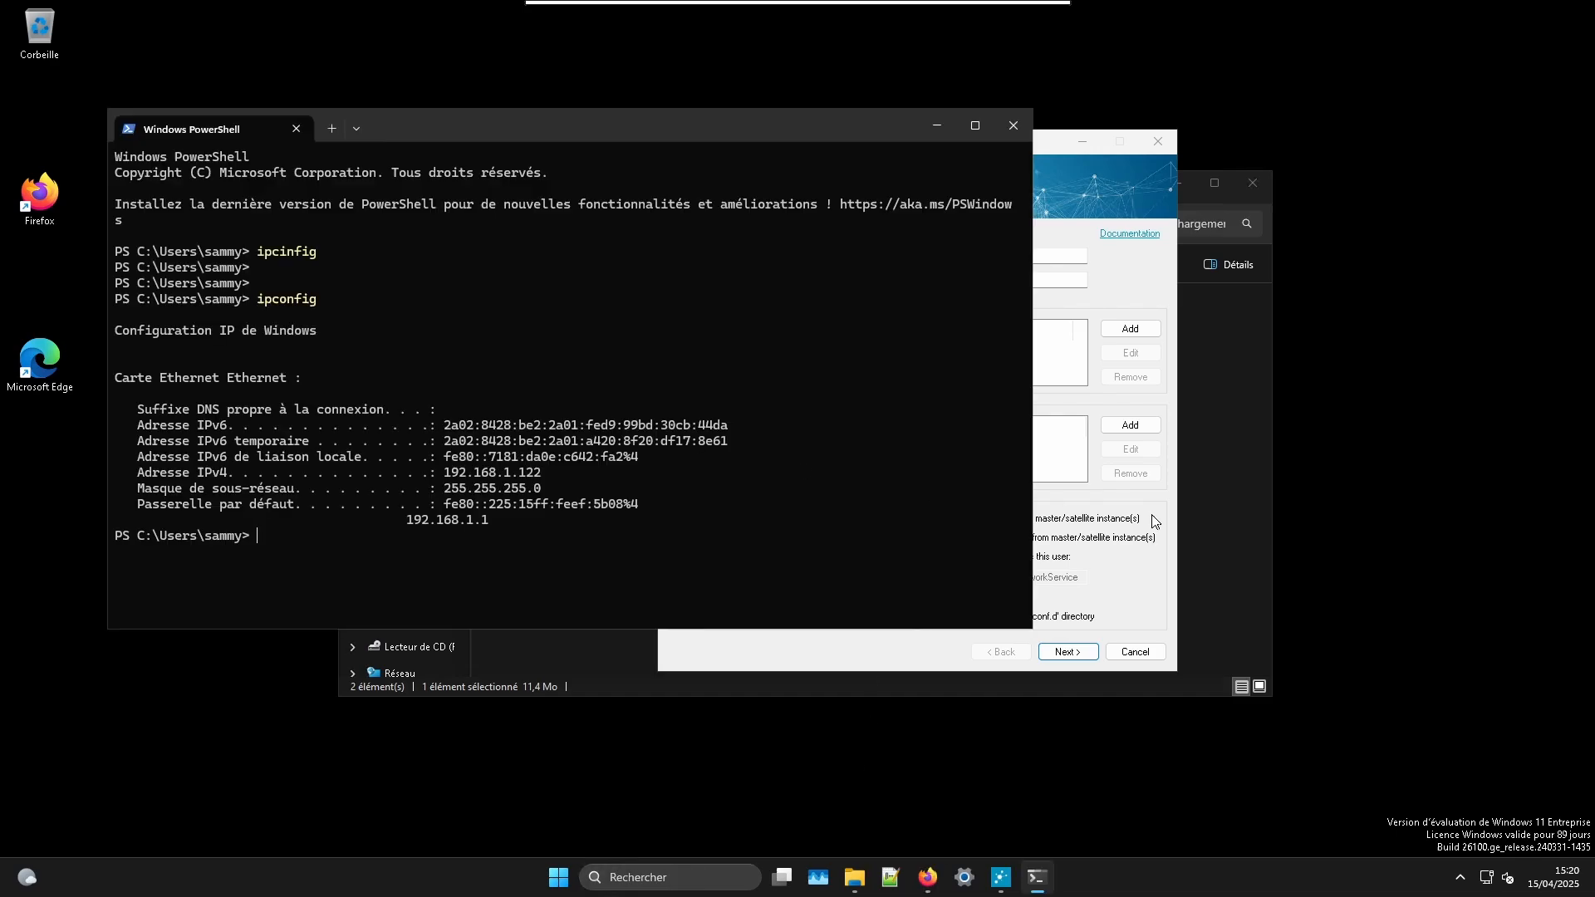
pyautogui.click(1013, 126)
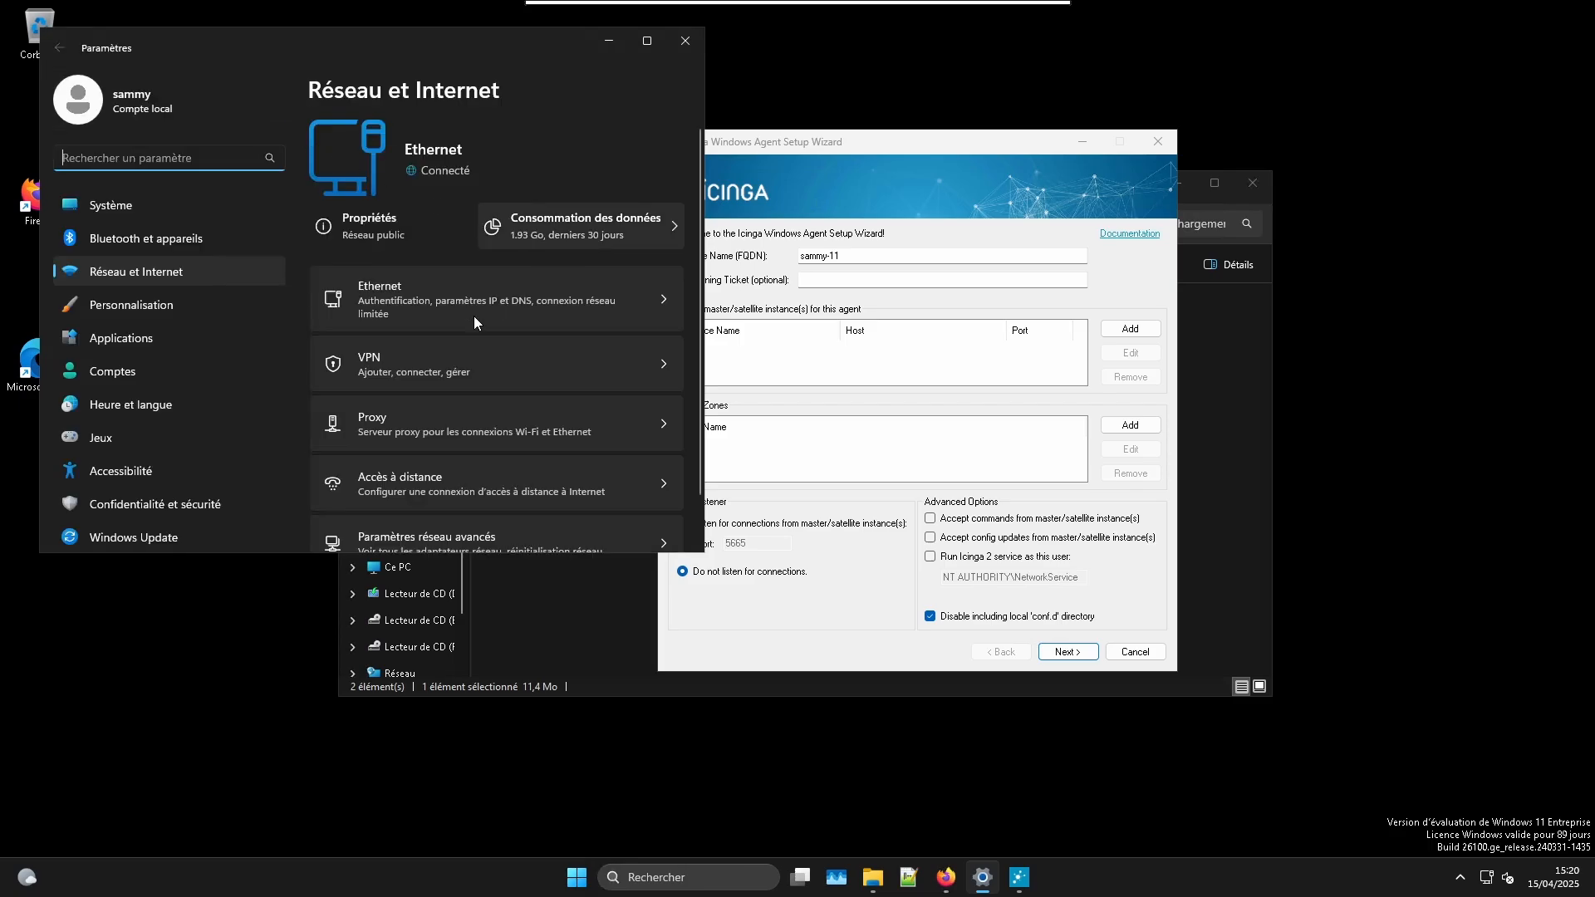
# - Switch the Ethernet connection's DNS server assignment to manual IPv4 settings
pyautogui.click(473, 315)
pyautogui.scroll(-2, 498, 349)
pyautogui.click(599, 270)
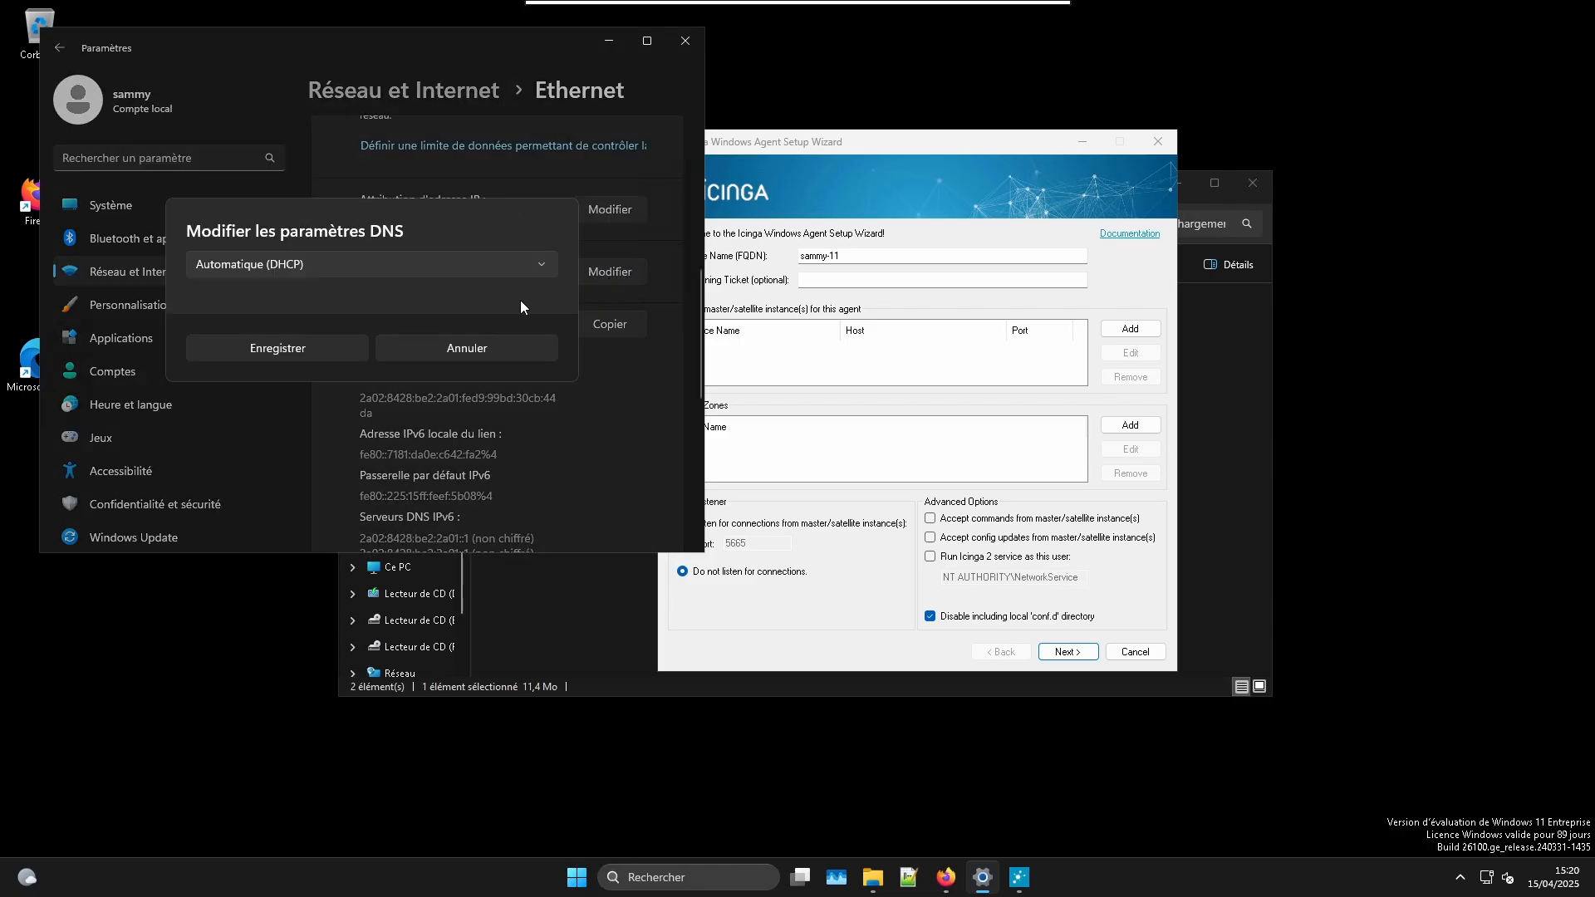
pyautogui.click(289, 265)
pyautogui.click(262, 298)
pyautogui.click(203, 274)
pyautogui.click(302, 221)
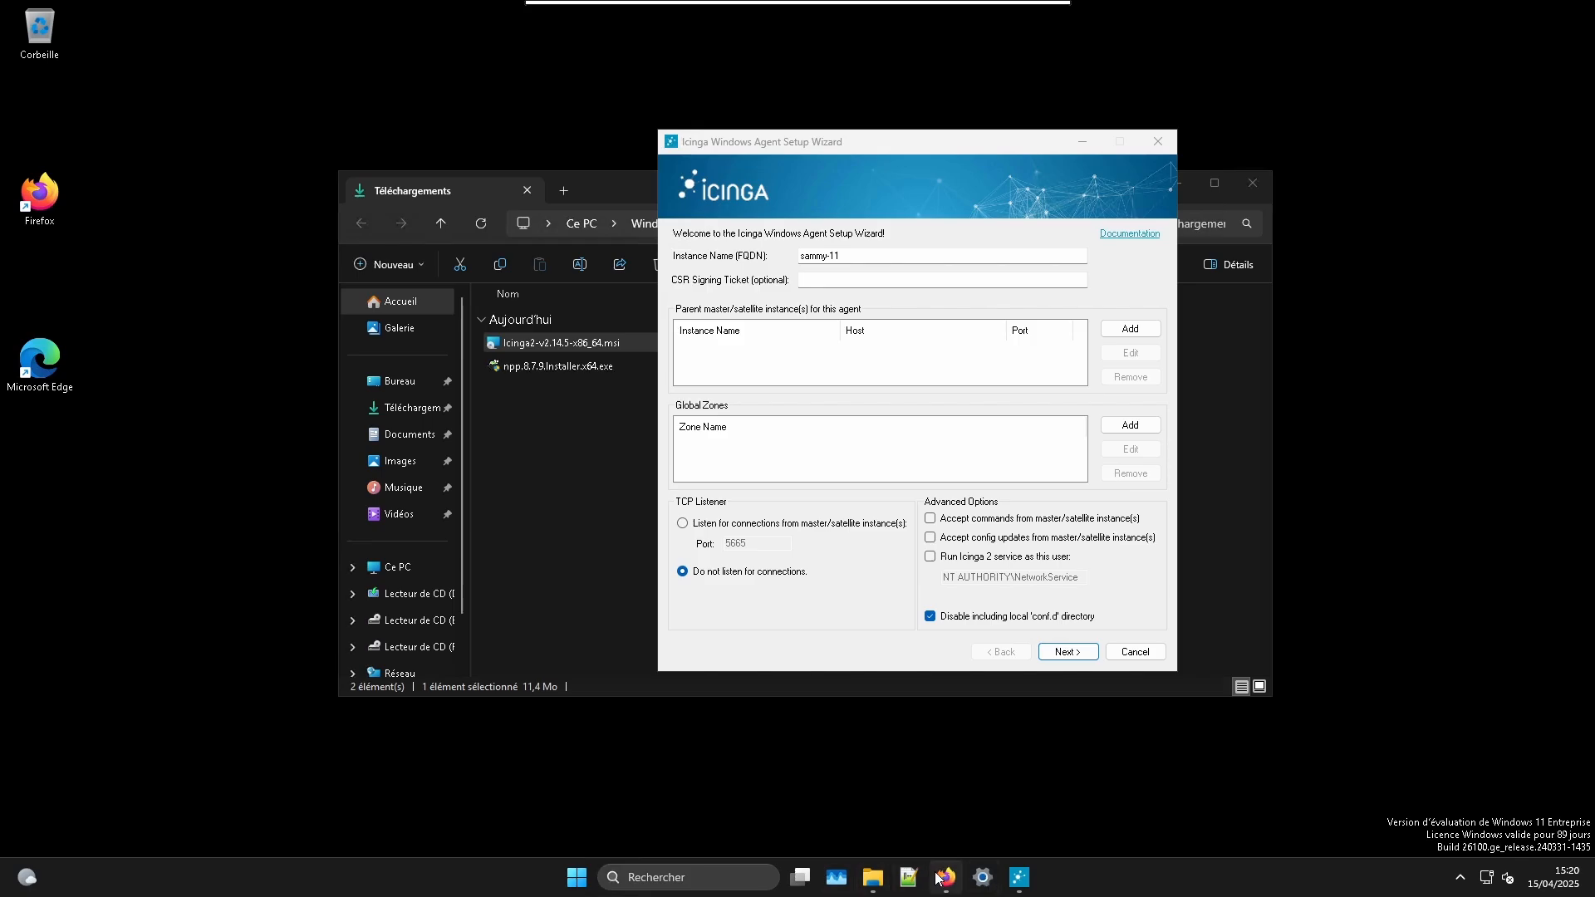
# - Ping icinga.local.clinux.fr from a new PowerShell terminal
pyautogui.click(578, 877)
pyautogui.write('te')
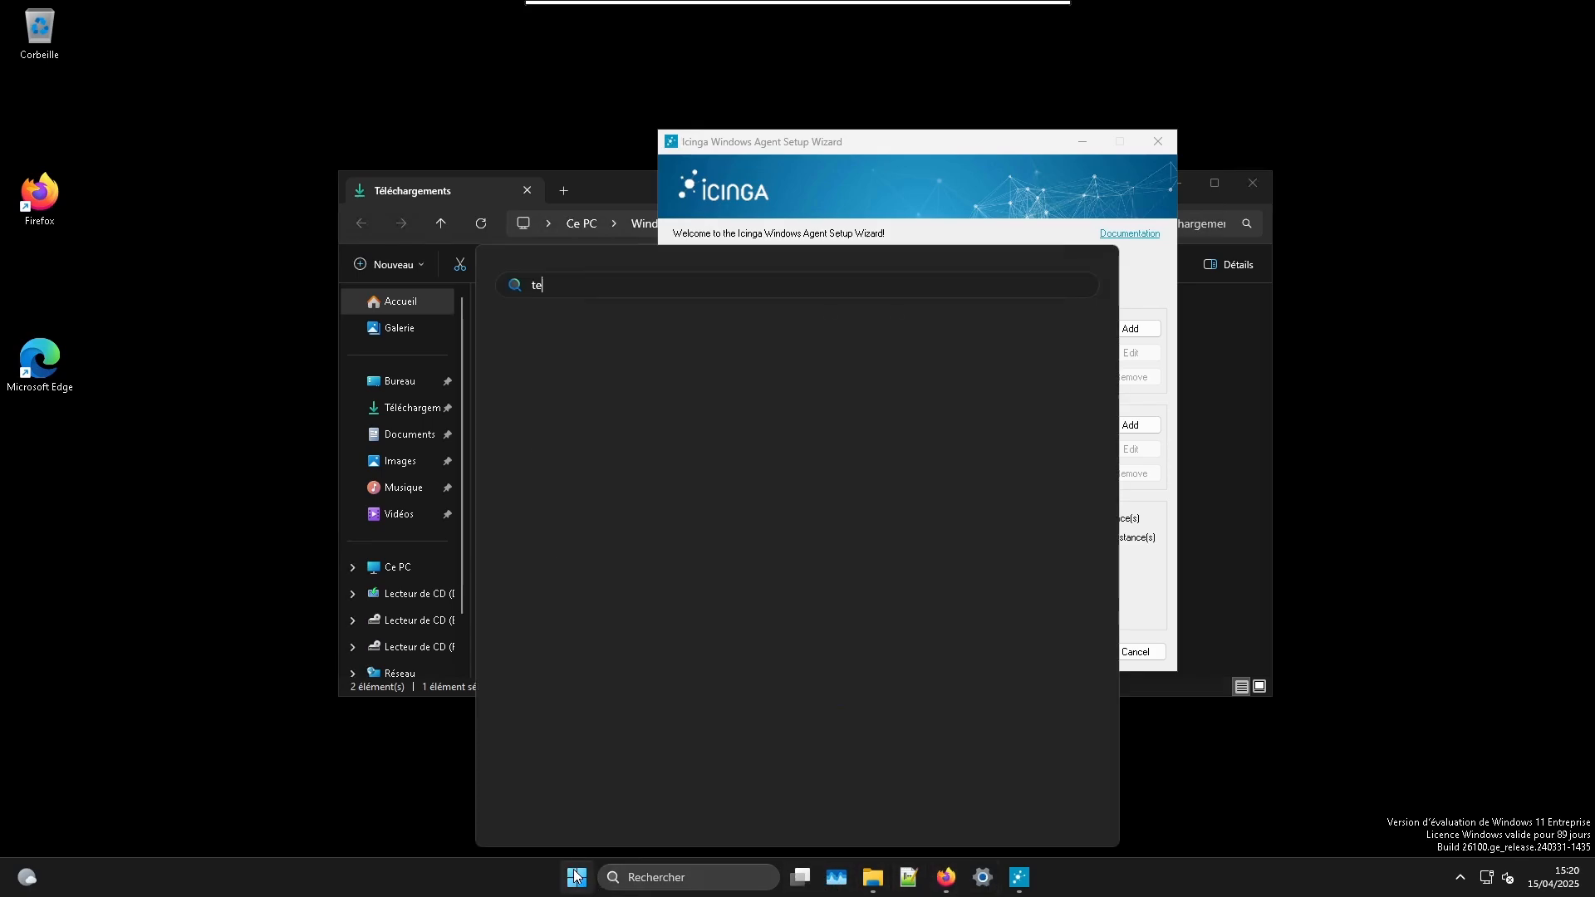
pyautogui.press('Return')
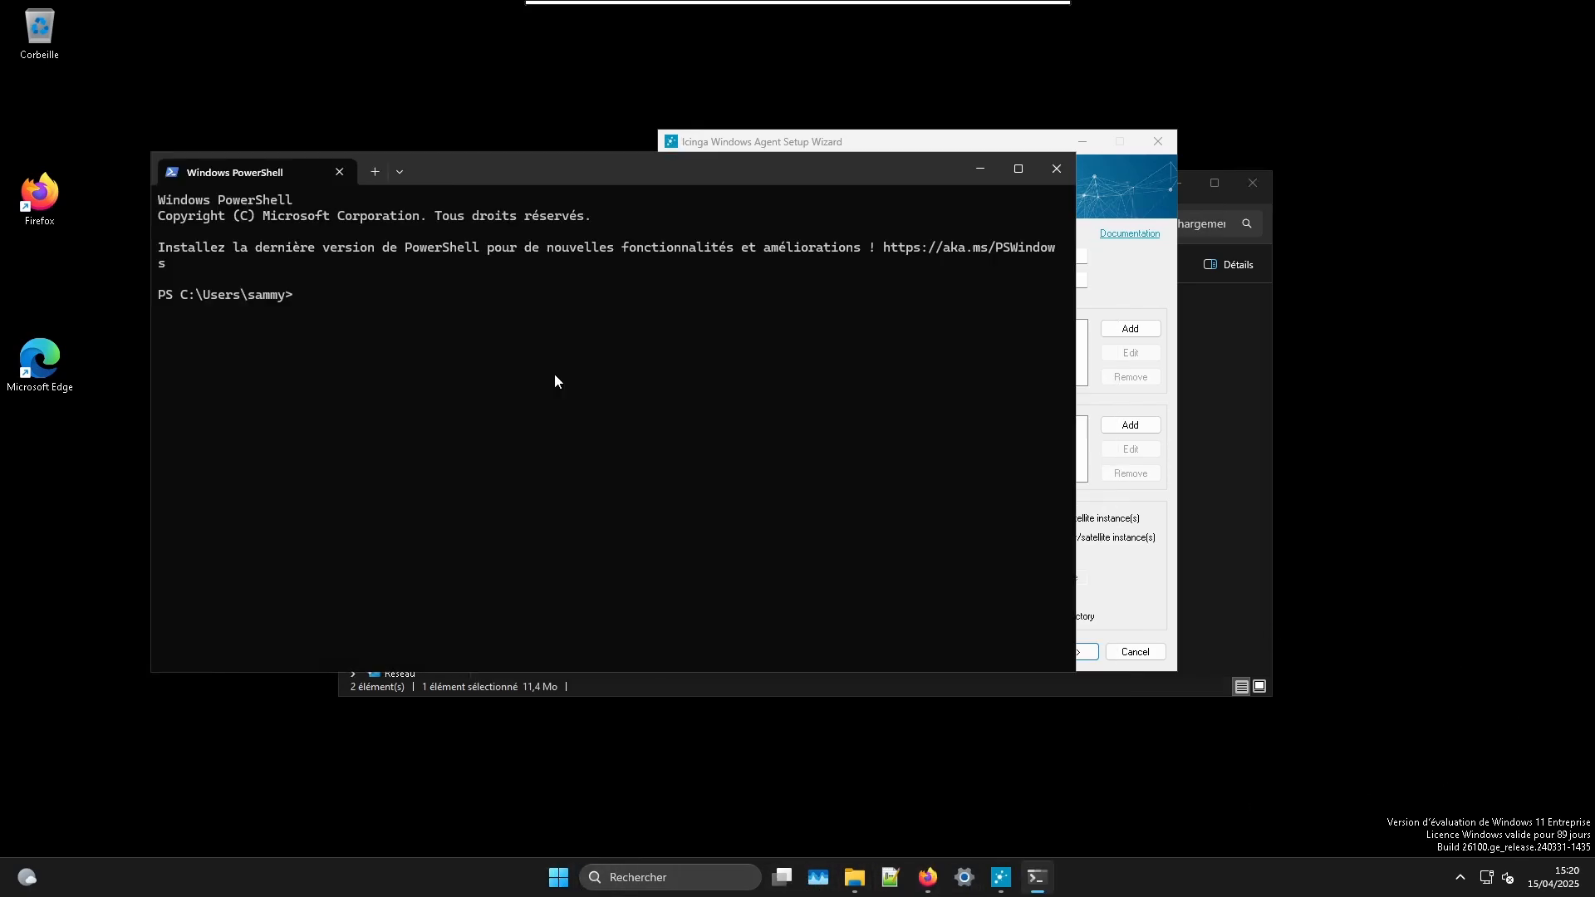
pyautogui.write('ping icinga.local.clinux.fr')
pyautogui.press('Return')
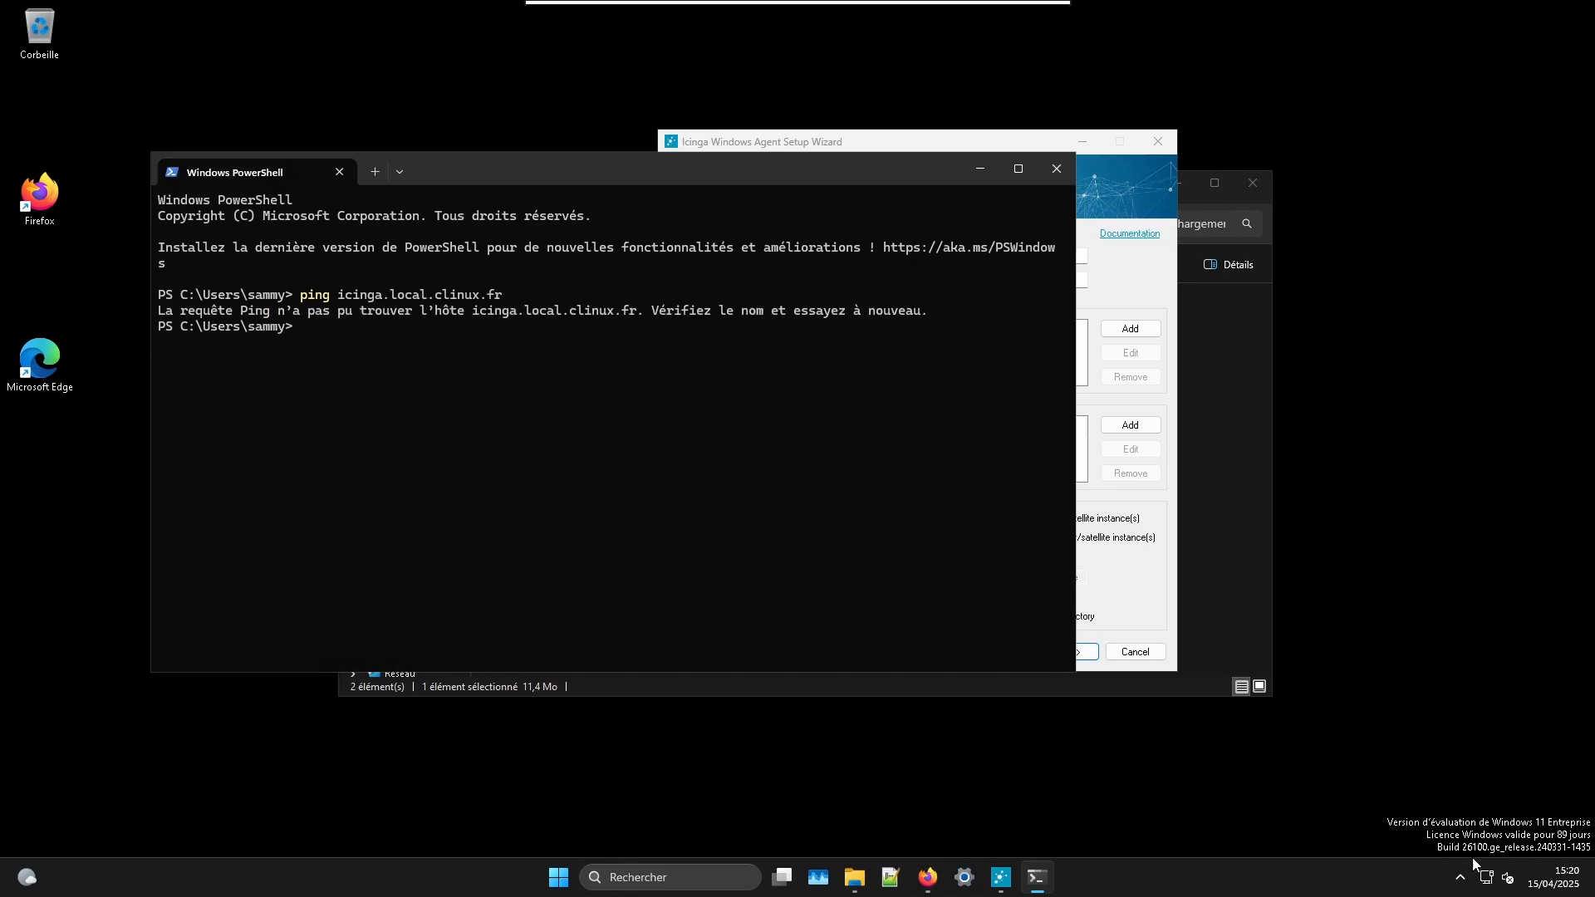
# - Open the Ethernet connection's settings, ping icinga.local.clinux.fr again from PowerShell and select the host name in the output
pyautogui.click(1489, 877)
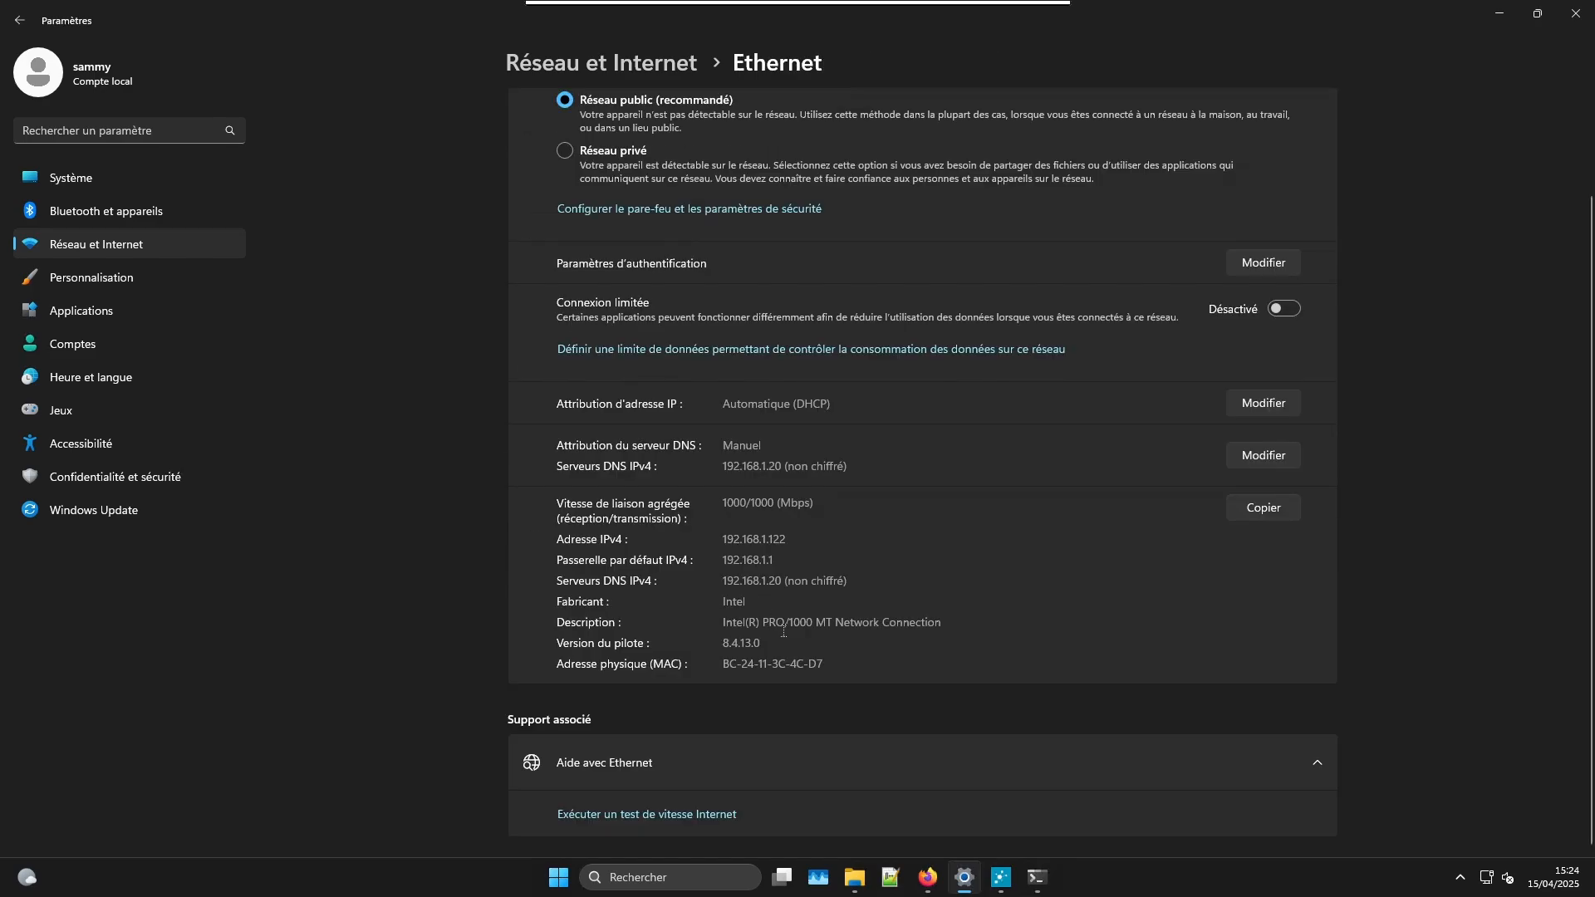
pyautogui.click(1036, 882)
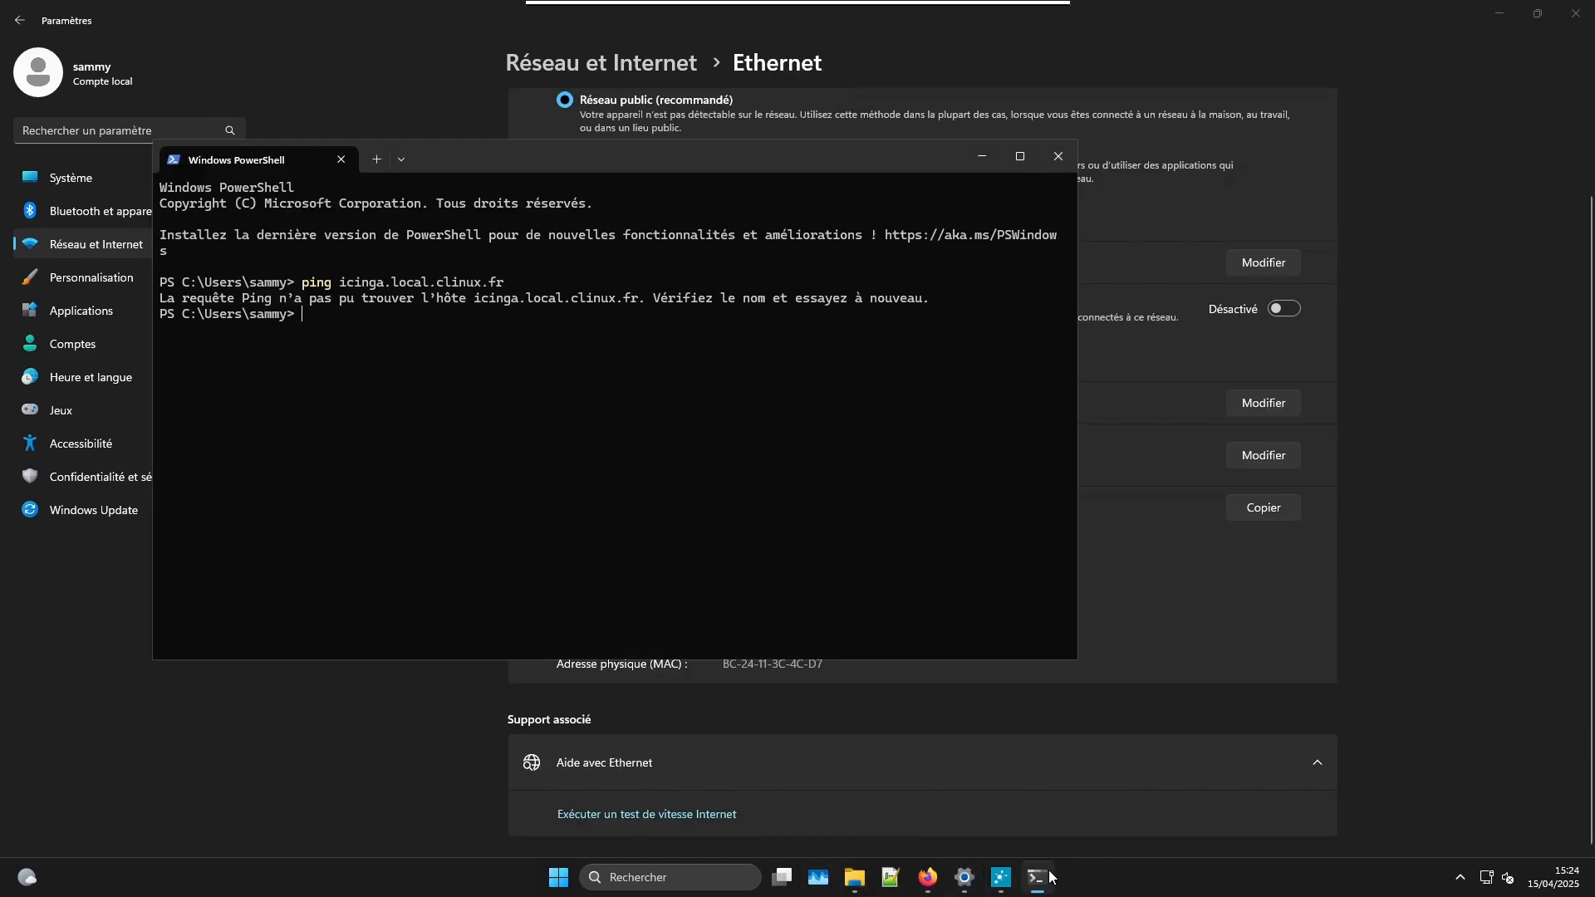
pyautogui.press('Up')
pyautogui.press('Return')
pyautogui.hotkey('ctrl', 'c')
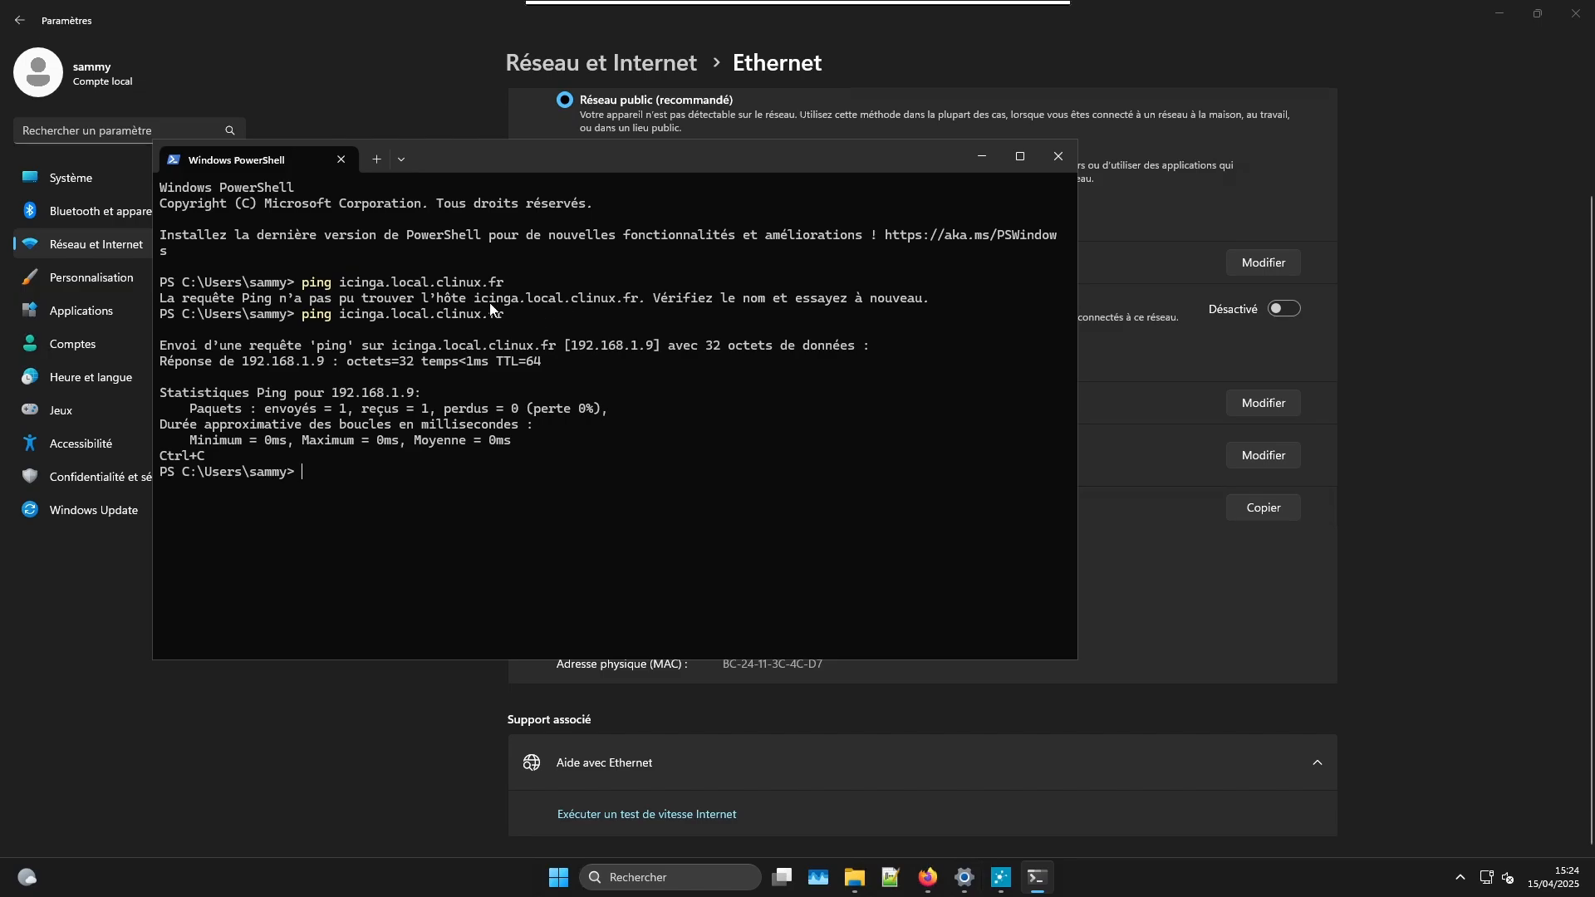
pyautogui.moveTo(512, 305); pyautogui.dragTo(645, 299)
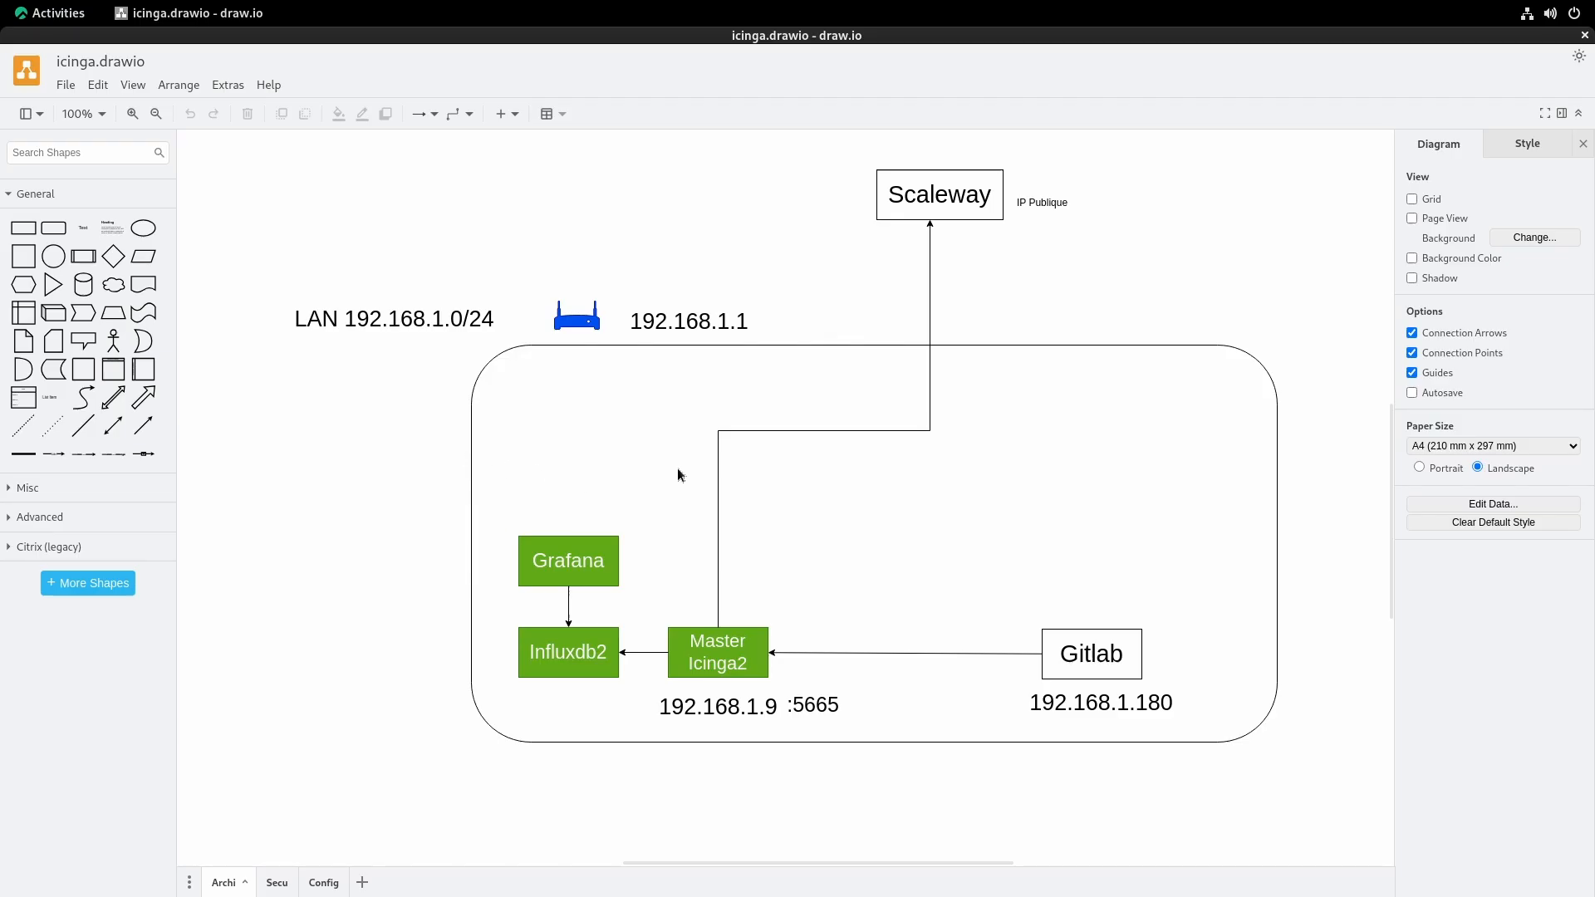
# - In the icinga.drawio network diagram in draw.io, duplicate the Gitlab box and place the copy above it inside the LAN
pyautogui.scroll(-3, 574, 467)
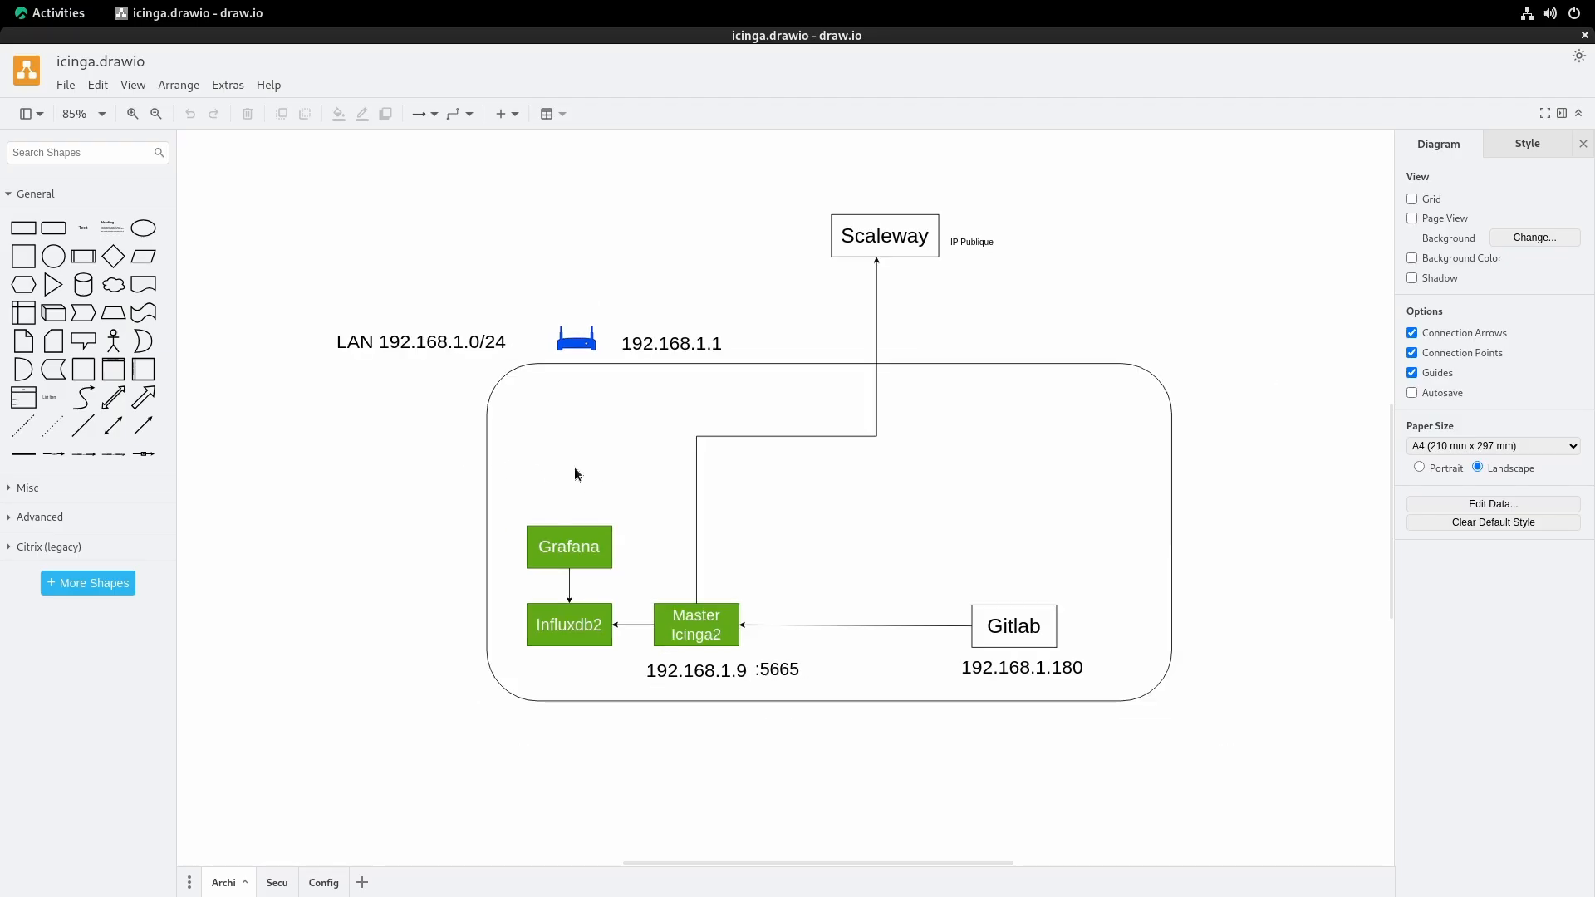
pyautogui.scroll(-1, 586, 487)
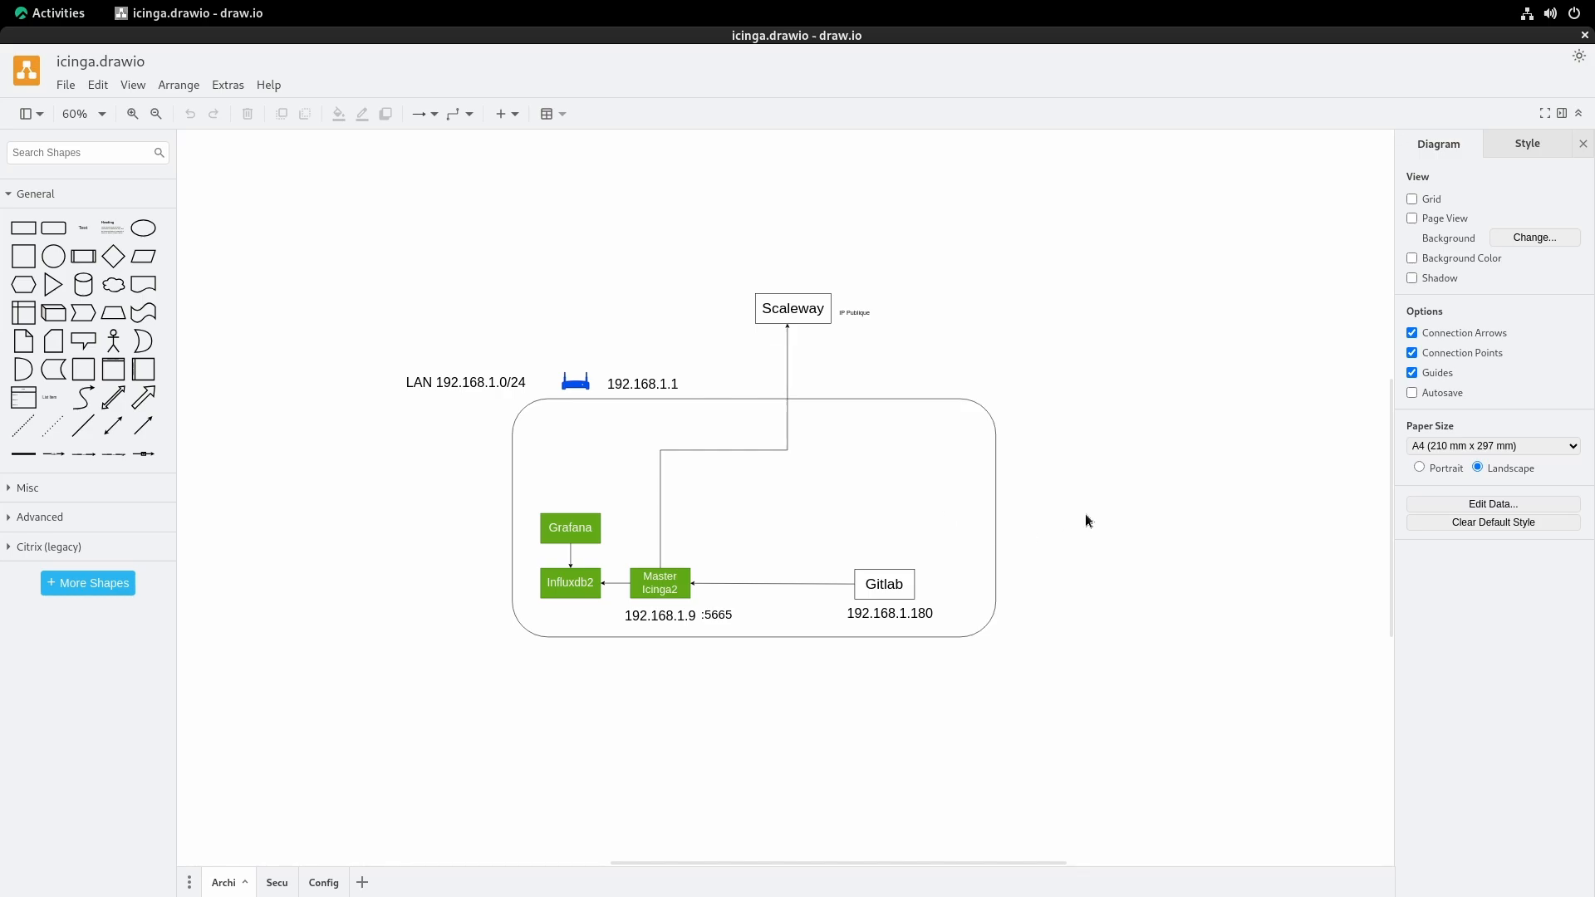
pyautogui.click(883, 584)
pyautogui.hotkey('ctrl', 'c')
pyautogui.hotkey('ctrl', 'v')
pyautogui.moveTo(888, 576); pyautogui.dragTo(880, 494)
pyautogui.hotkey('ctrl', 'z')
# - Label the copied box sammy-11 and align it above the Gitlab box
pyautogui.doubleClick(880, 493)
pyautogui.write('sam')
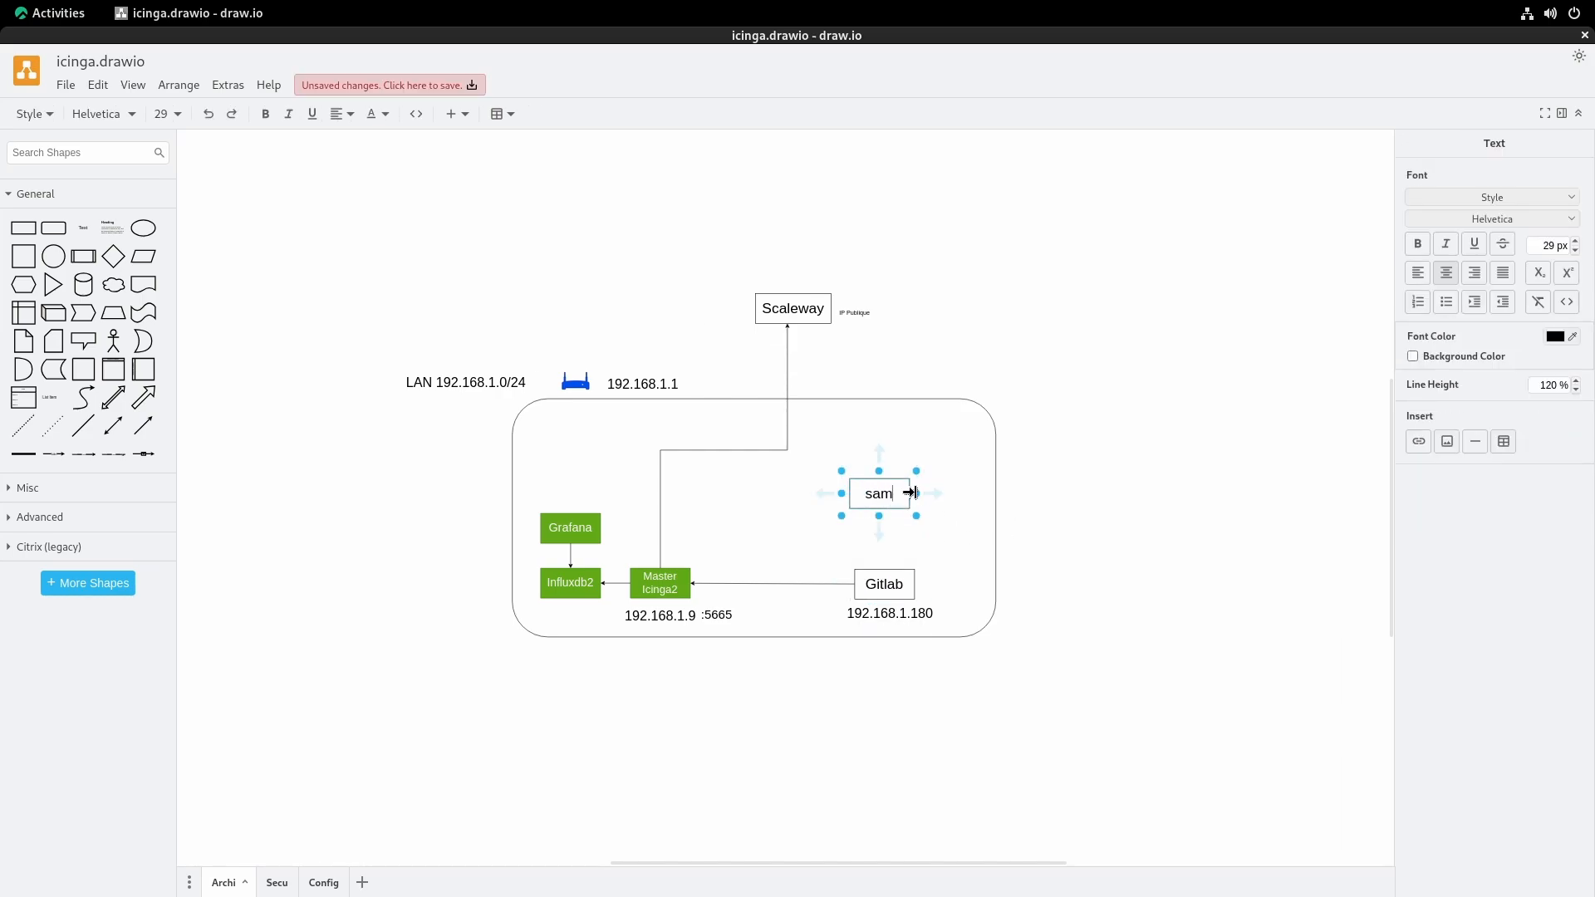
pyautogui.write('my-11')
pyautogui.moveTo(924, 498)
pyautogui.click(916, 452)
pyautogui.moveTo(904, 499); pyautogui.dragTo(909, 502)
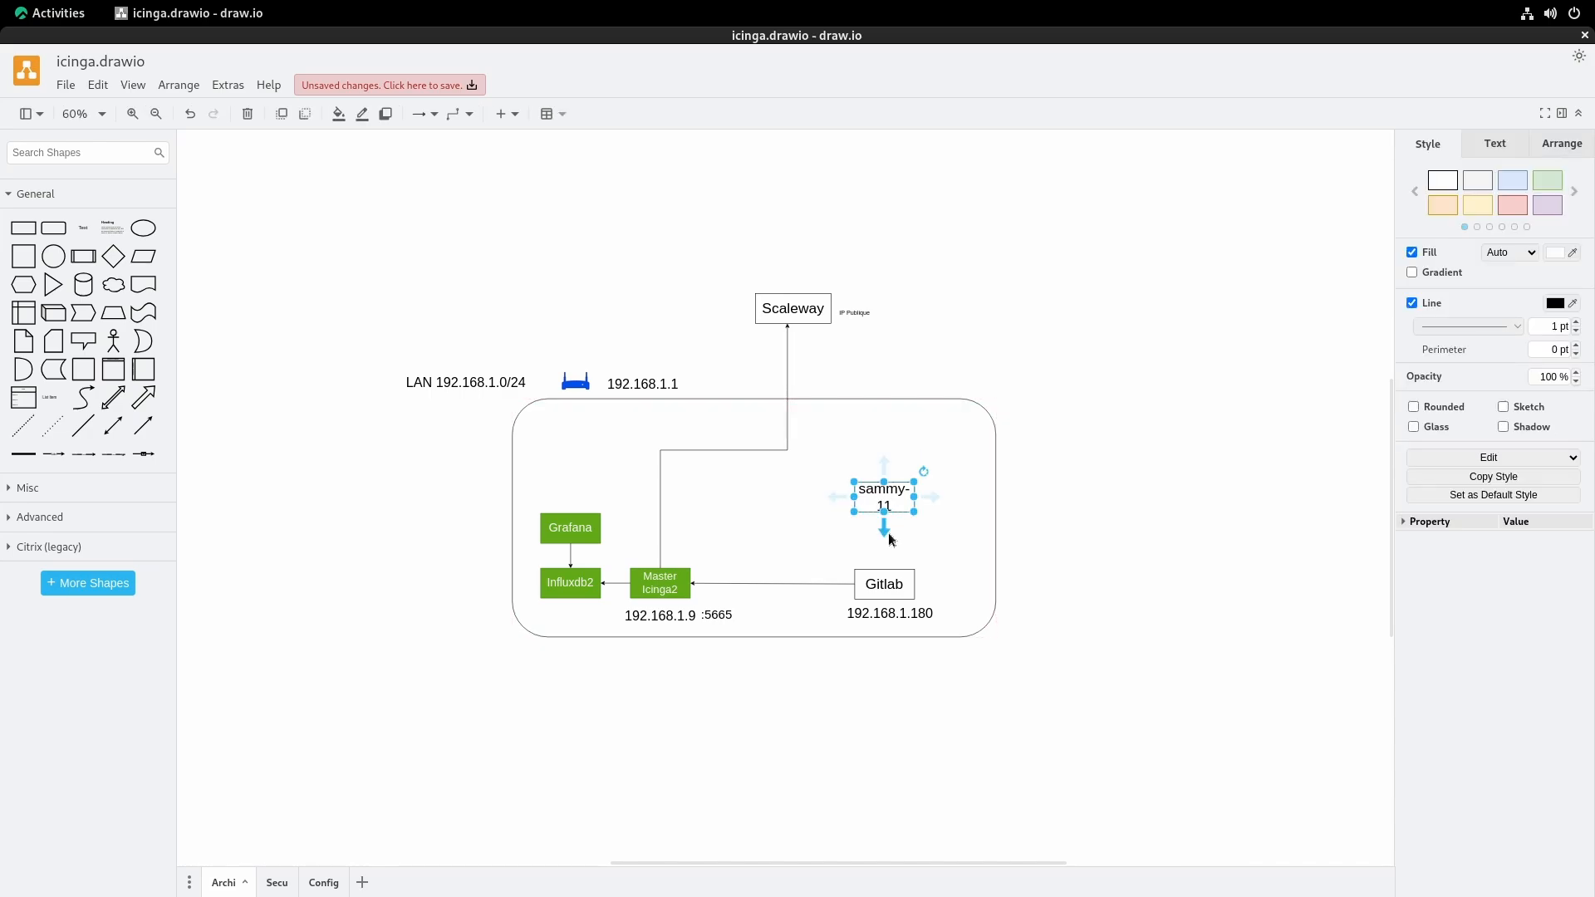
# - Place a copy of the Gitlab IP label under the sammy-11 box and set its text to 192.168.1.122
pyautogui.click(888, 534)
pyautogui.click(904, 615)
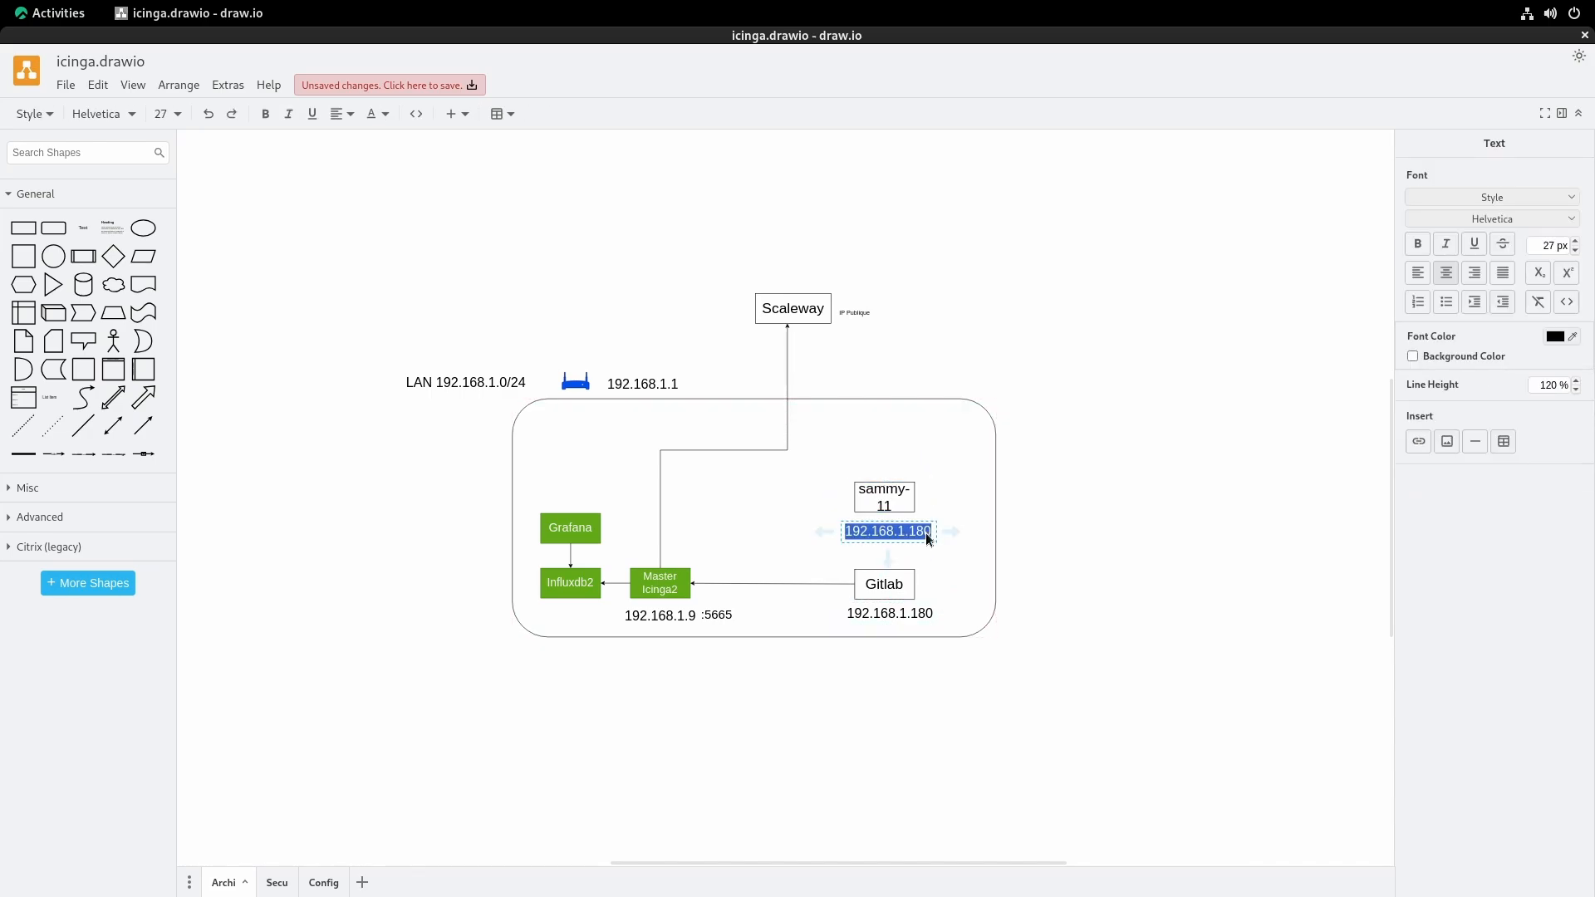
pyautogui.click(926, 541)
pyautogui.click(745, 503)
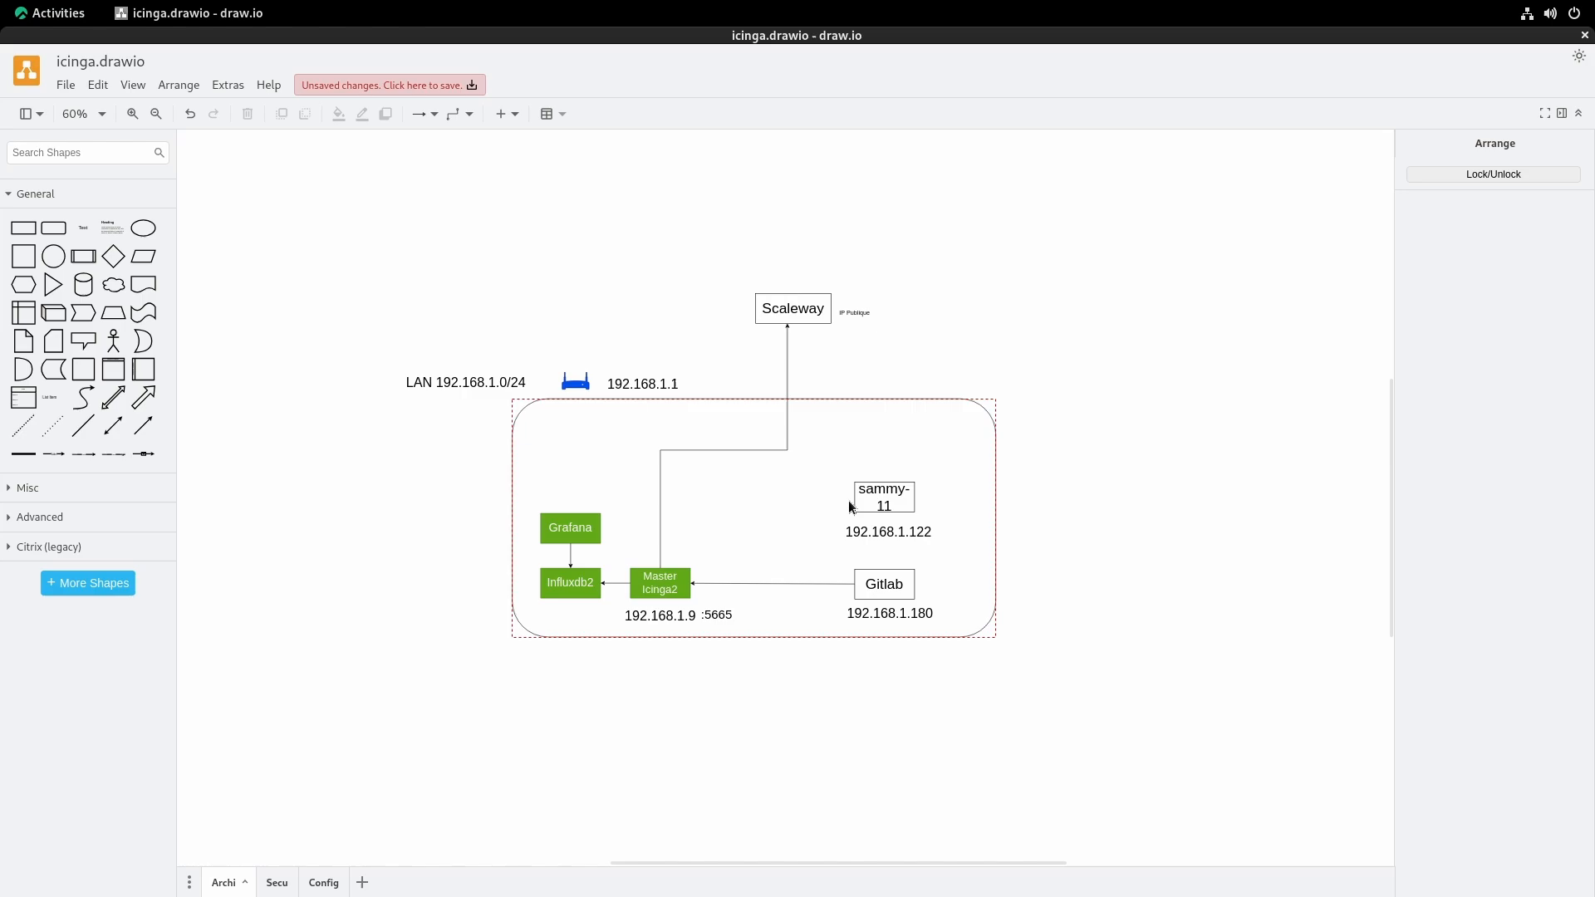
# - Draw a connector arrow from the sammy-11 box to the Master Icinga2 box
pyautogui.click(875, 497)
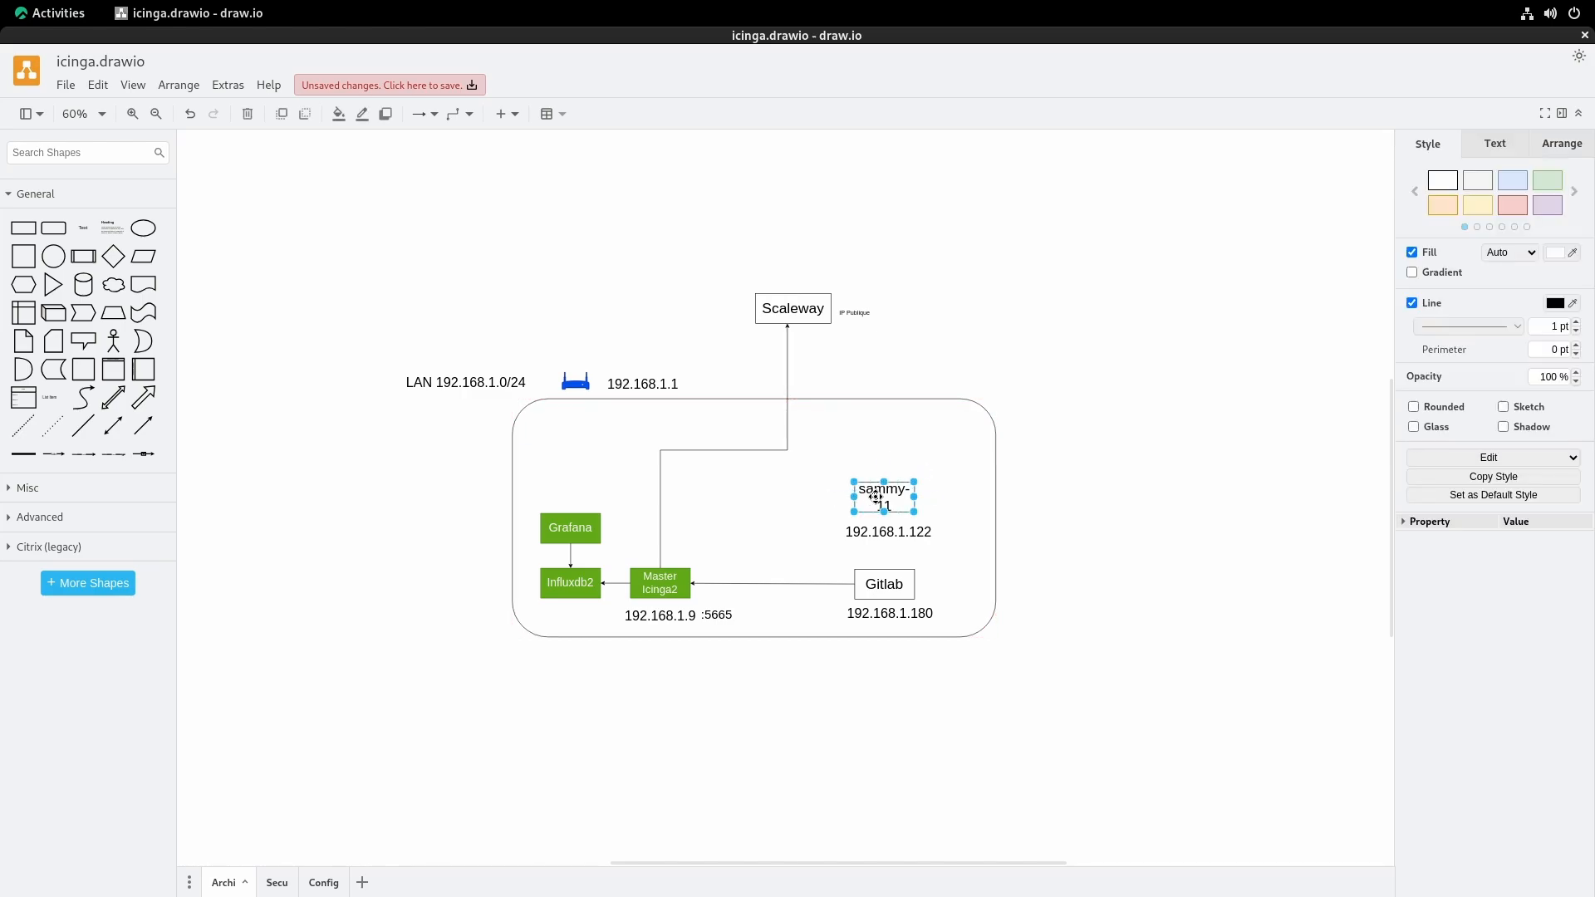
pyautogui.moveTo(837, 497)
pyautogui.moveTo(838, 499); pyautogui.dragTo(675, 585)
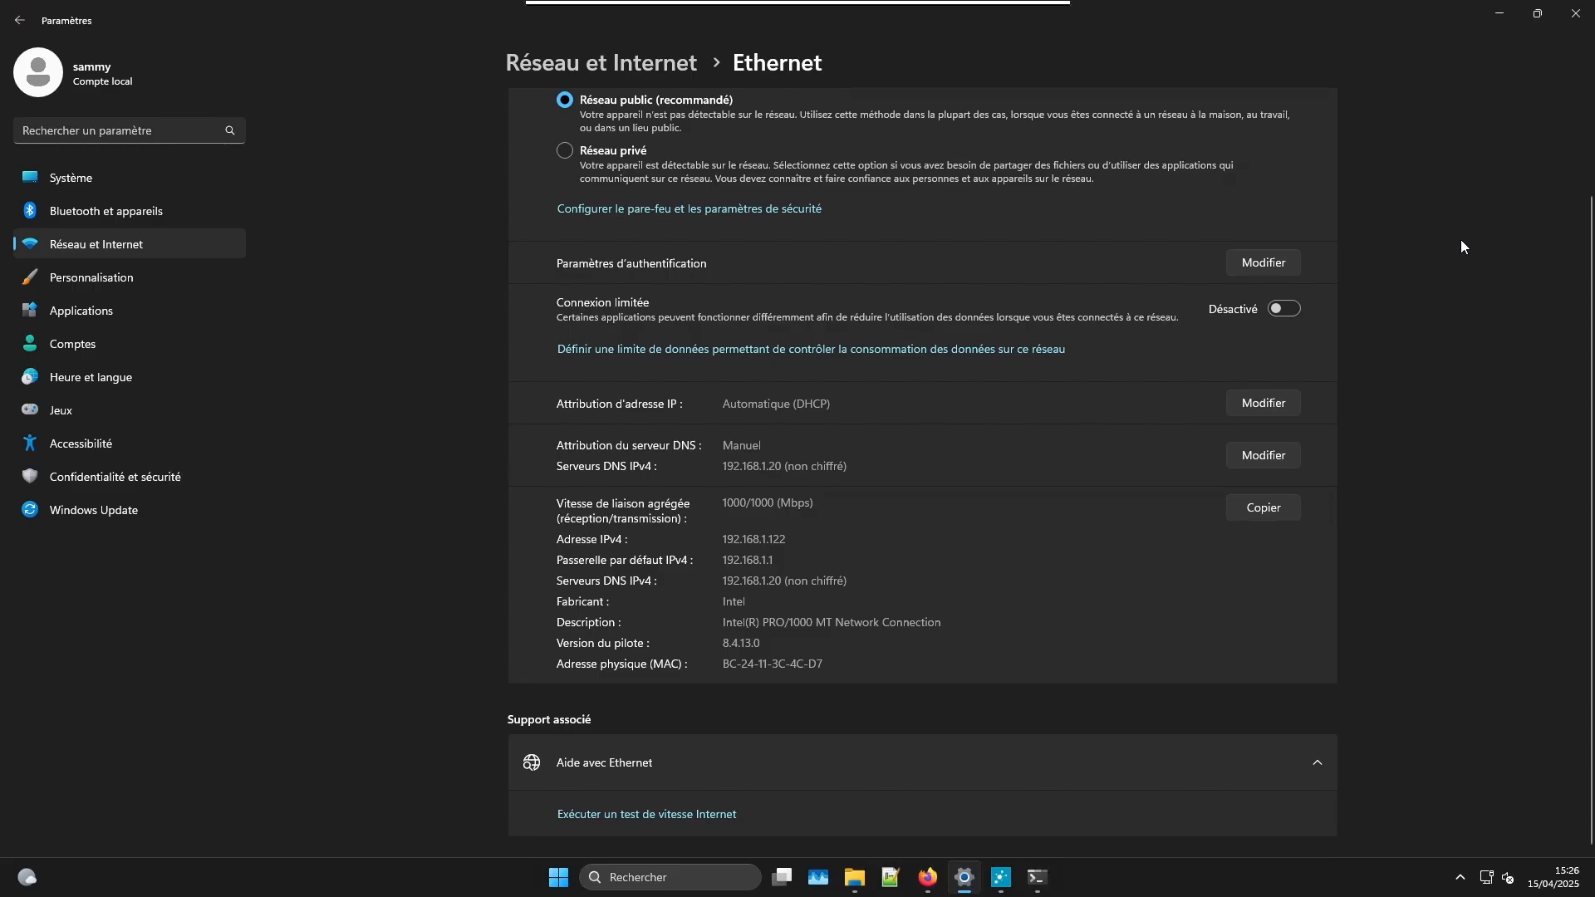
pyautogui.scroll(2, 1414, 377)
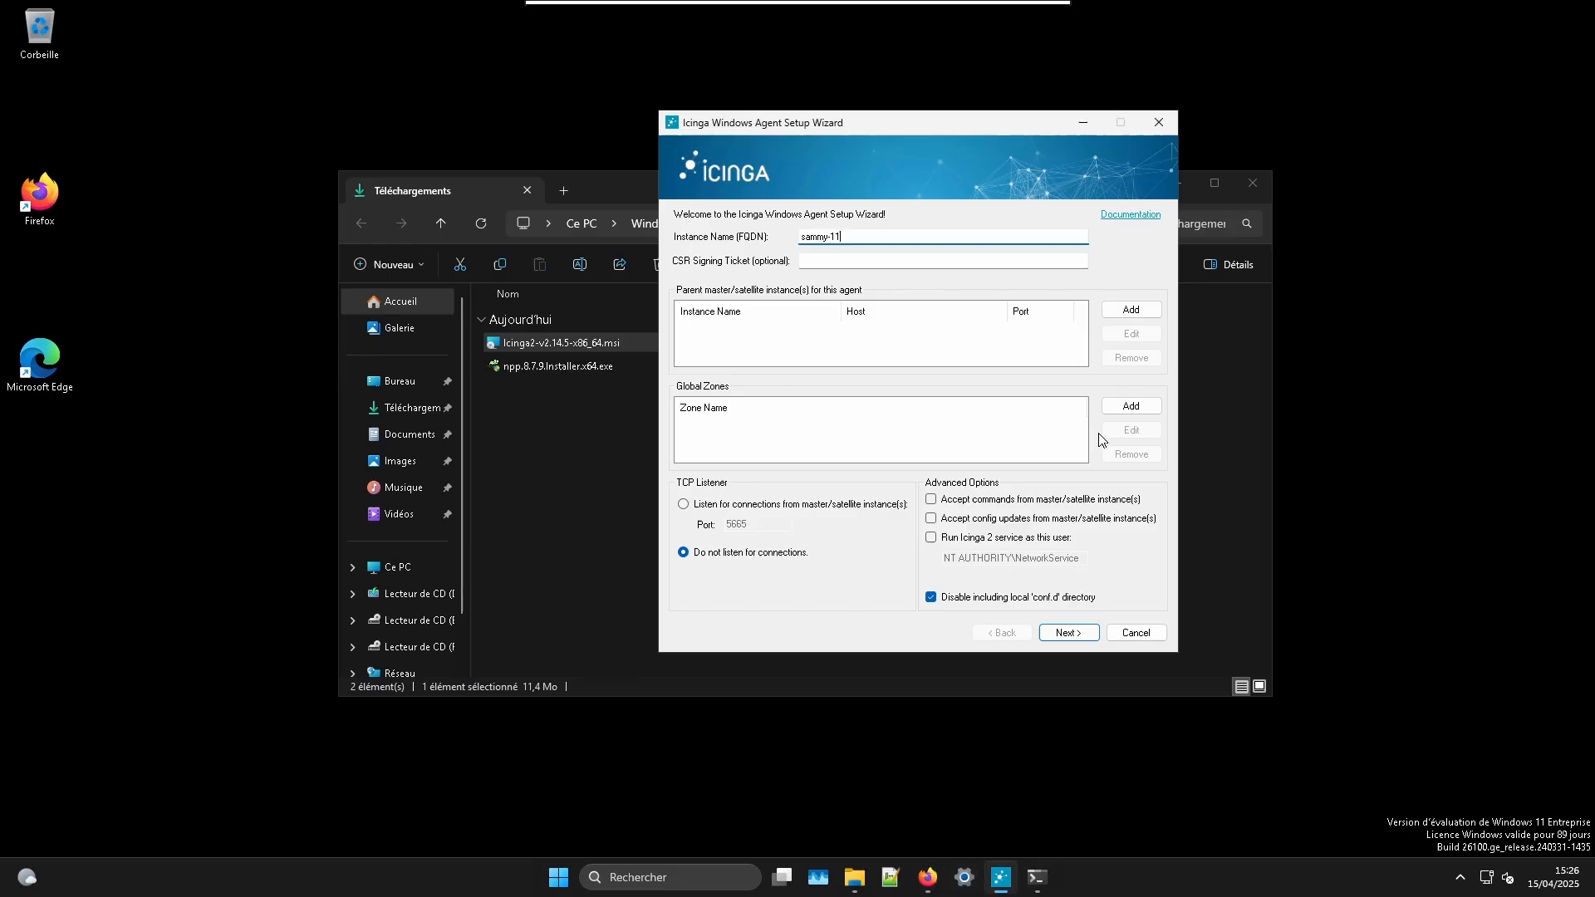
pyautogui.click(1130, 312)
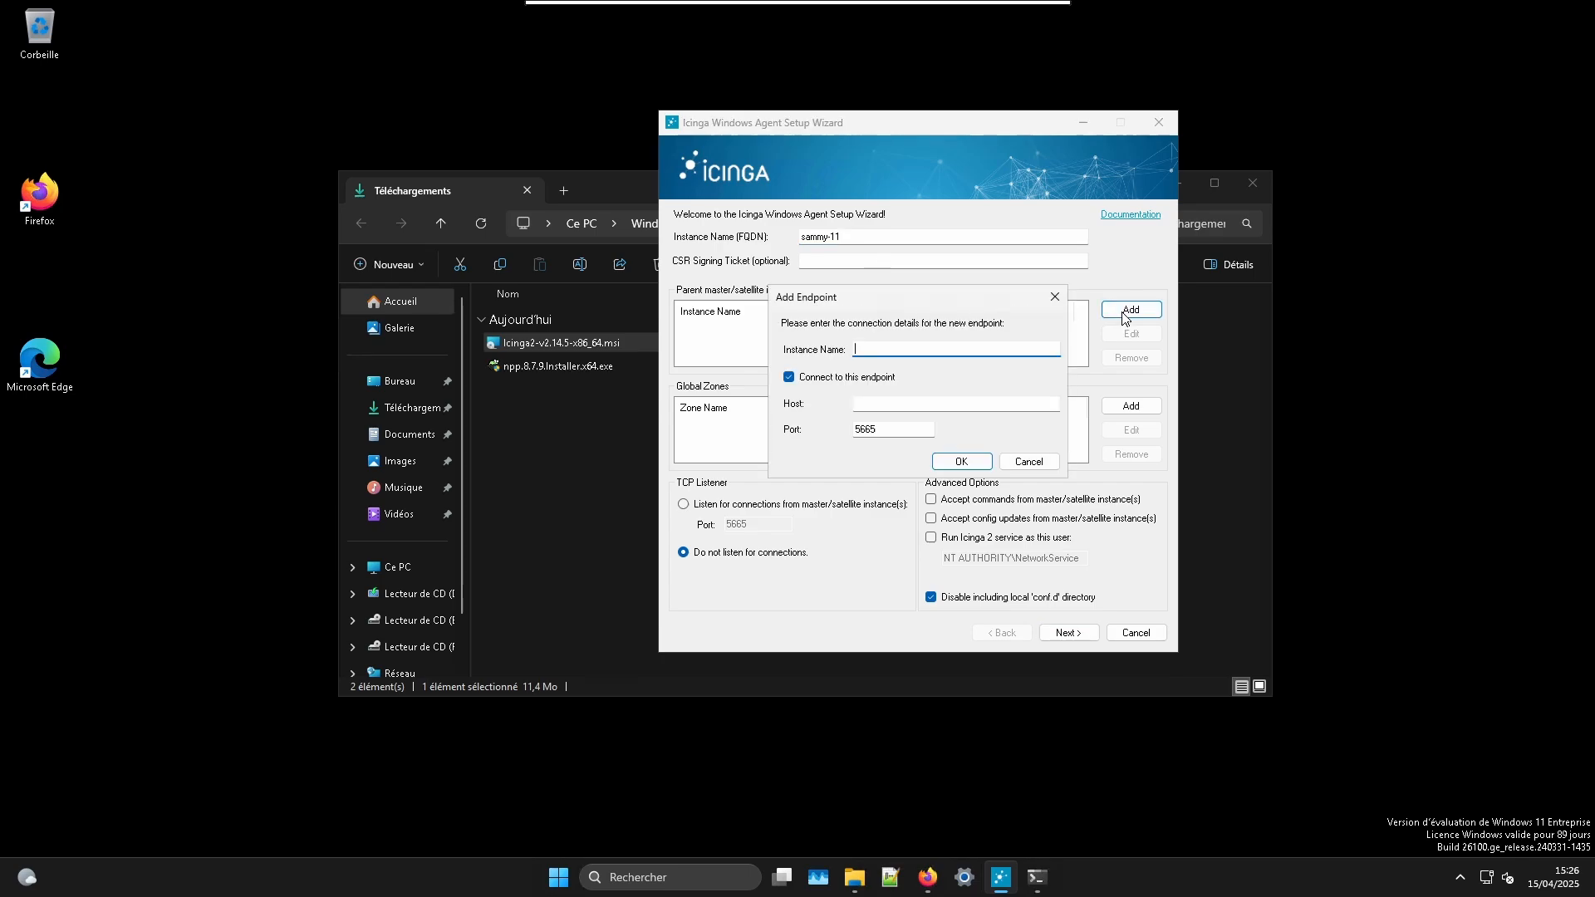
pyautogui.click(1029, 462)
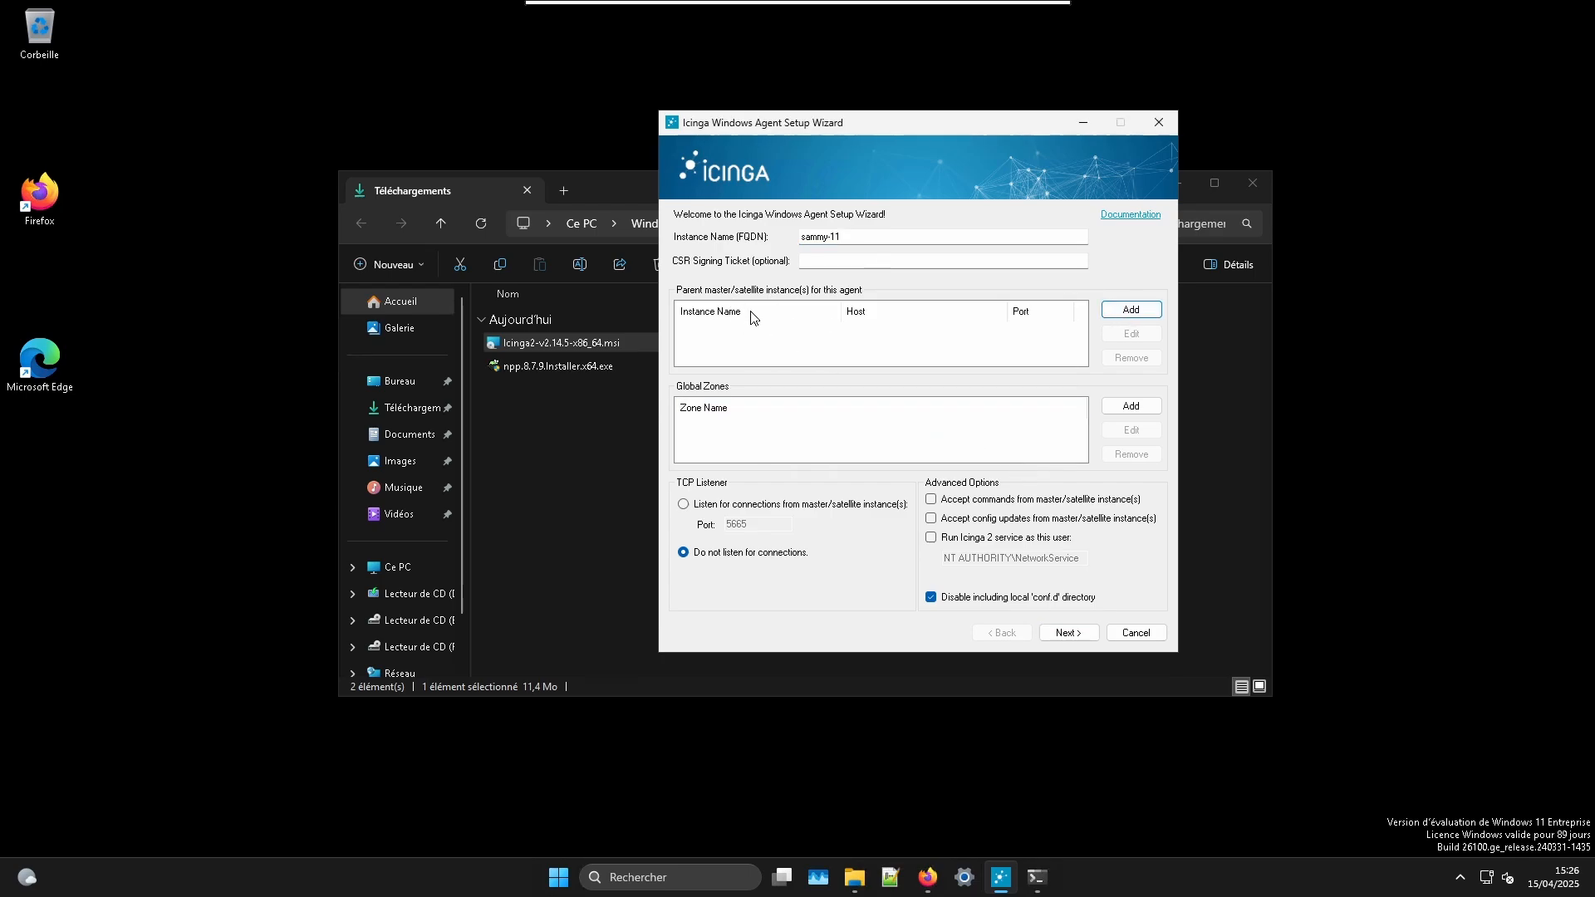
# - Add a parent master endpoint with instance name and host icinga.local.clinux.fr on port 5665 to the agent setup
pyautogui.click(1132, 311)
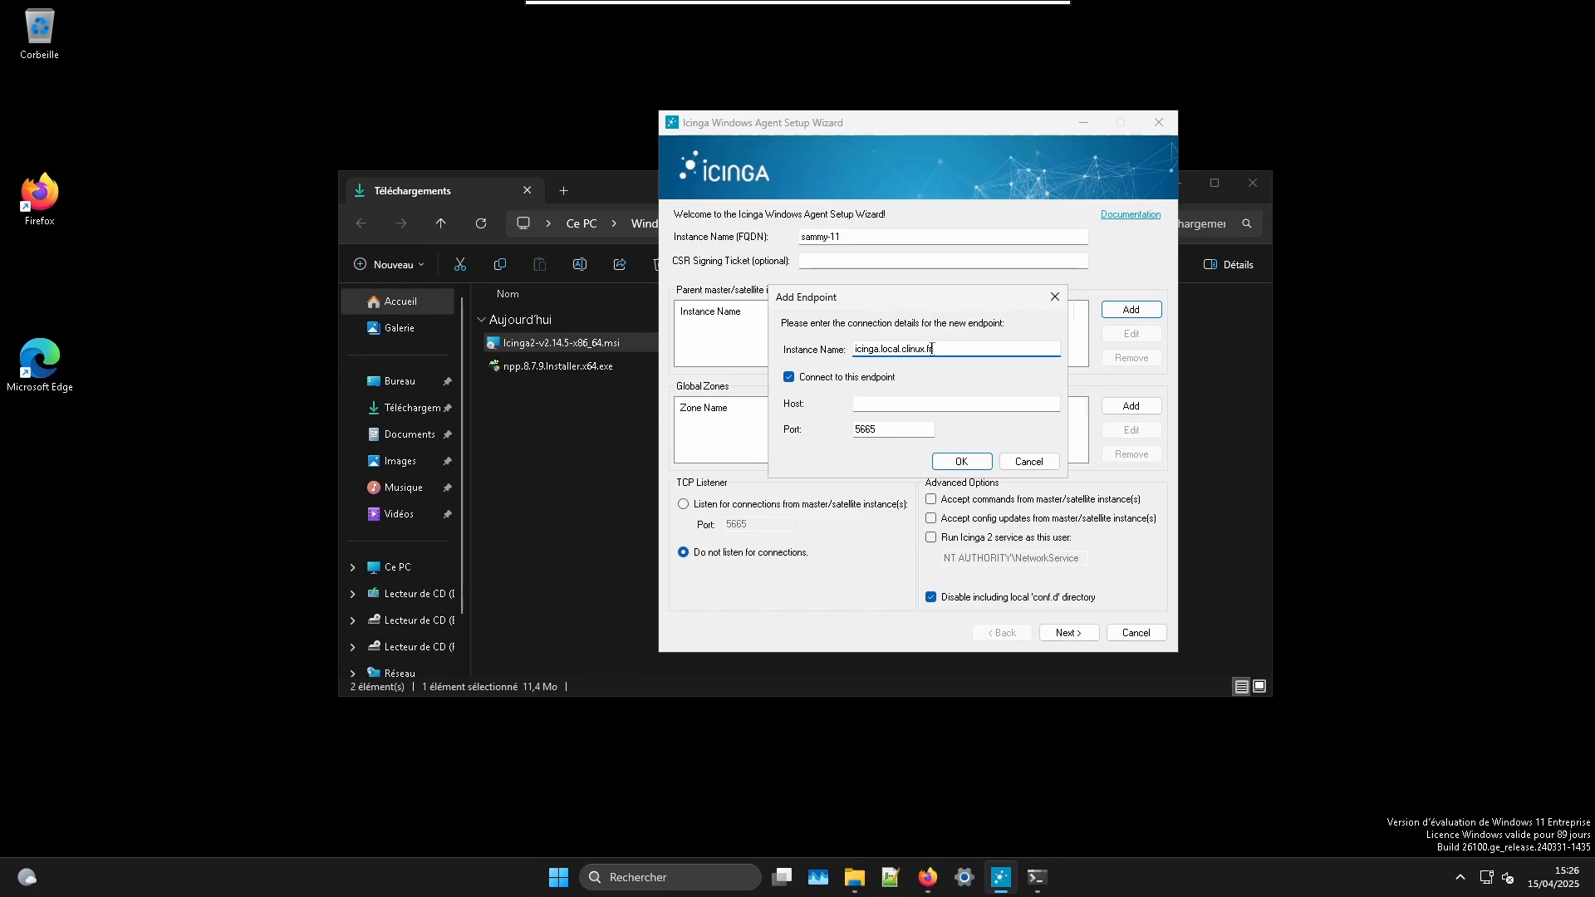
pyautogui.moveTo(932, 349); pyautogui.dragTo(827, 351)
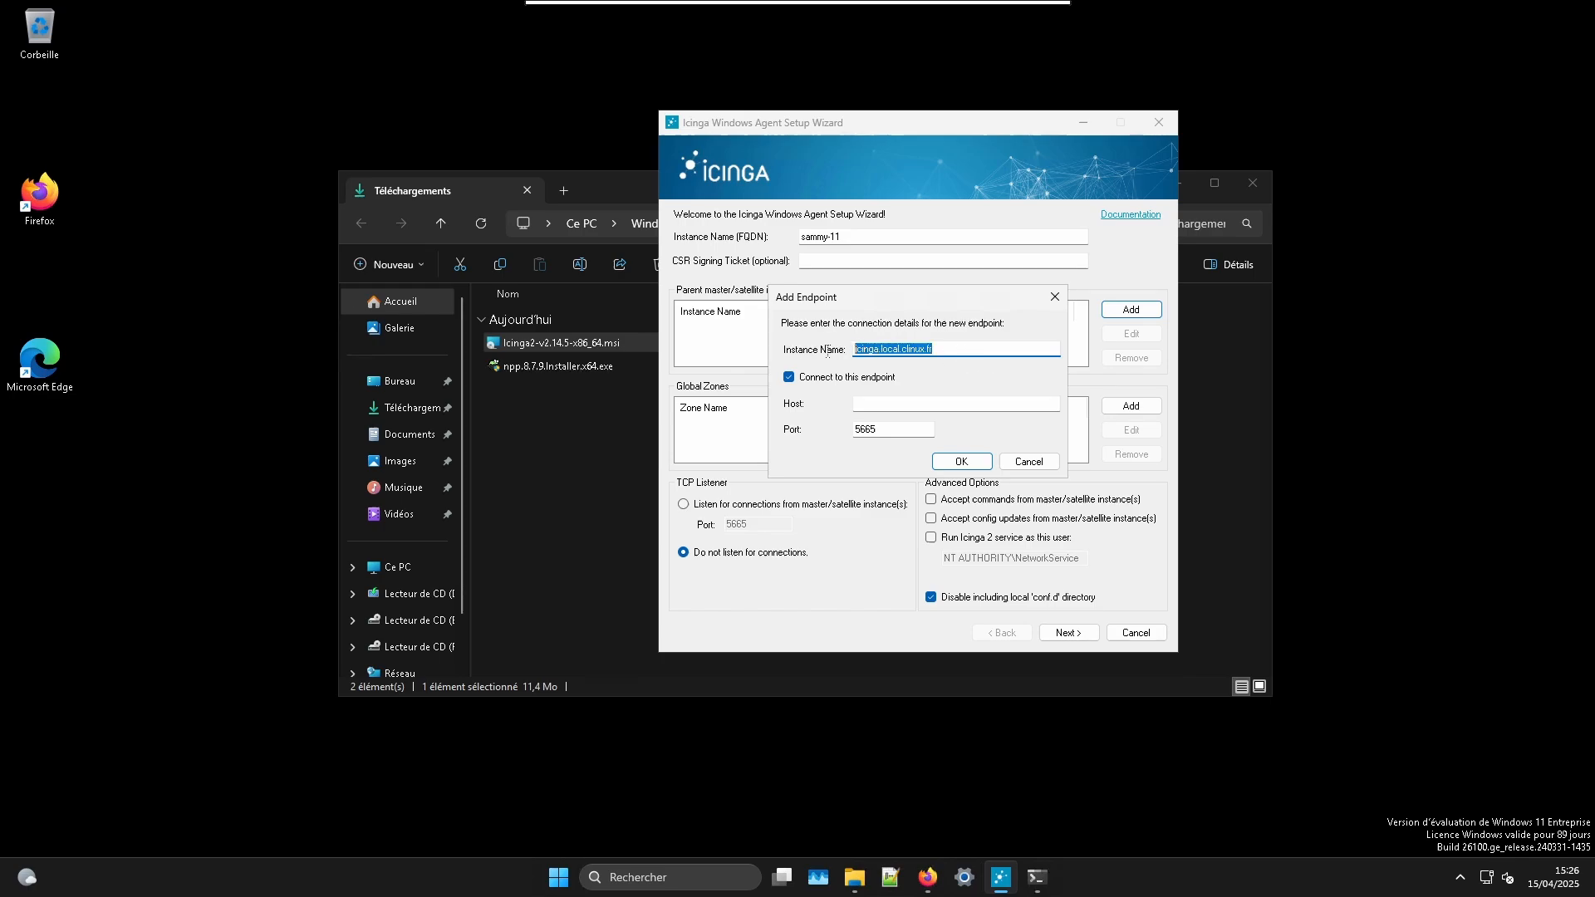
pyautogui.click(965, 349)
pyautogui.moveTo(856, 343); pyautogui.dragTo(948, 378)
pyautogui.click(929, 403)
pyautogui.hotkey('ctrl', 'v')
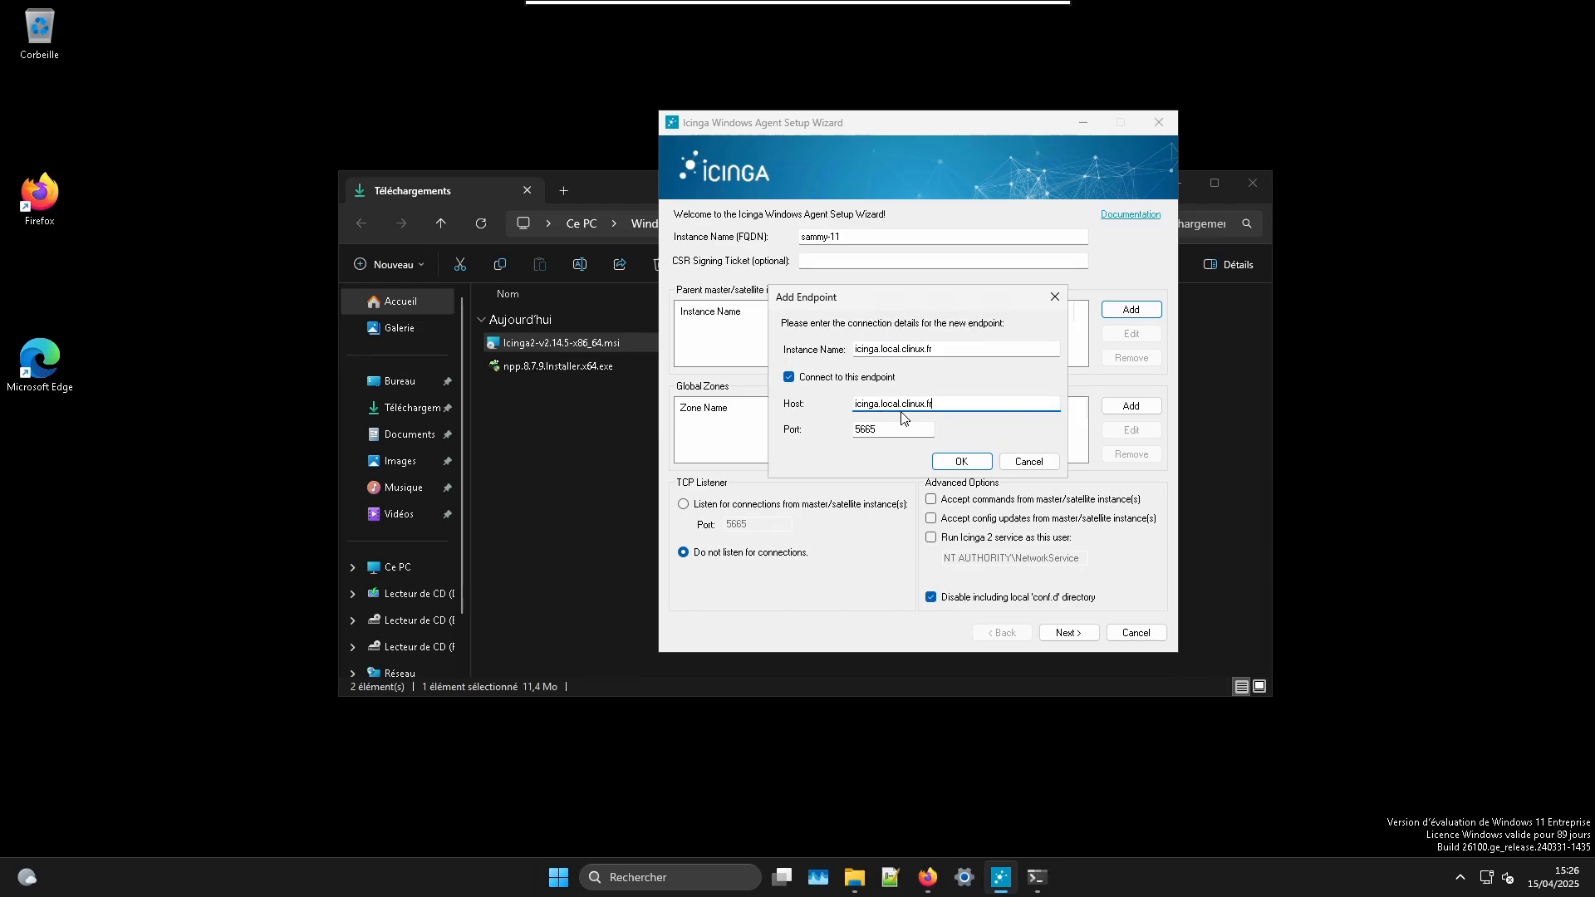
pyautogui.click(961, 461)
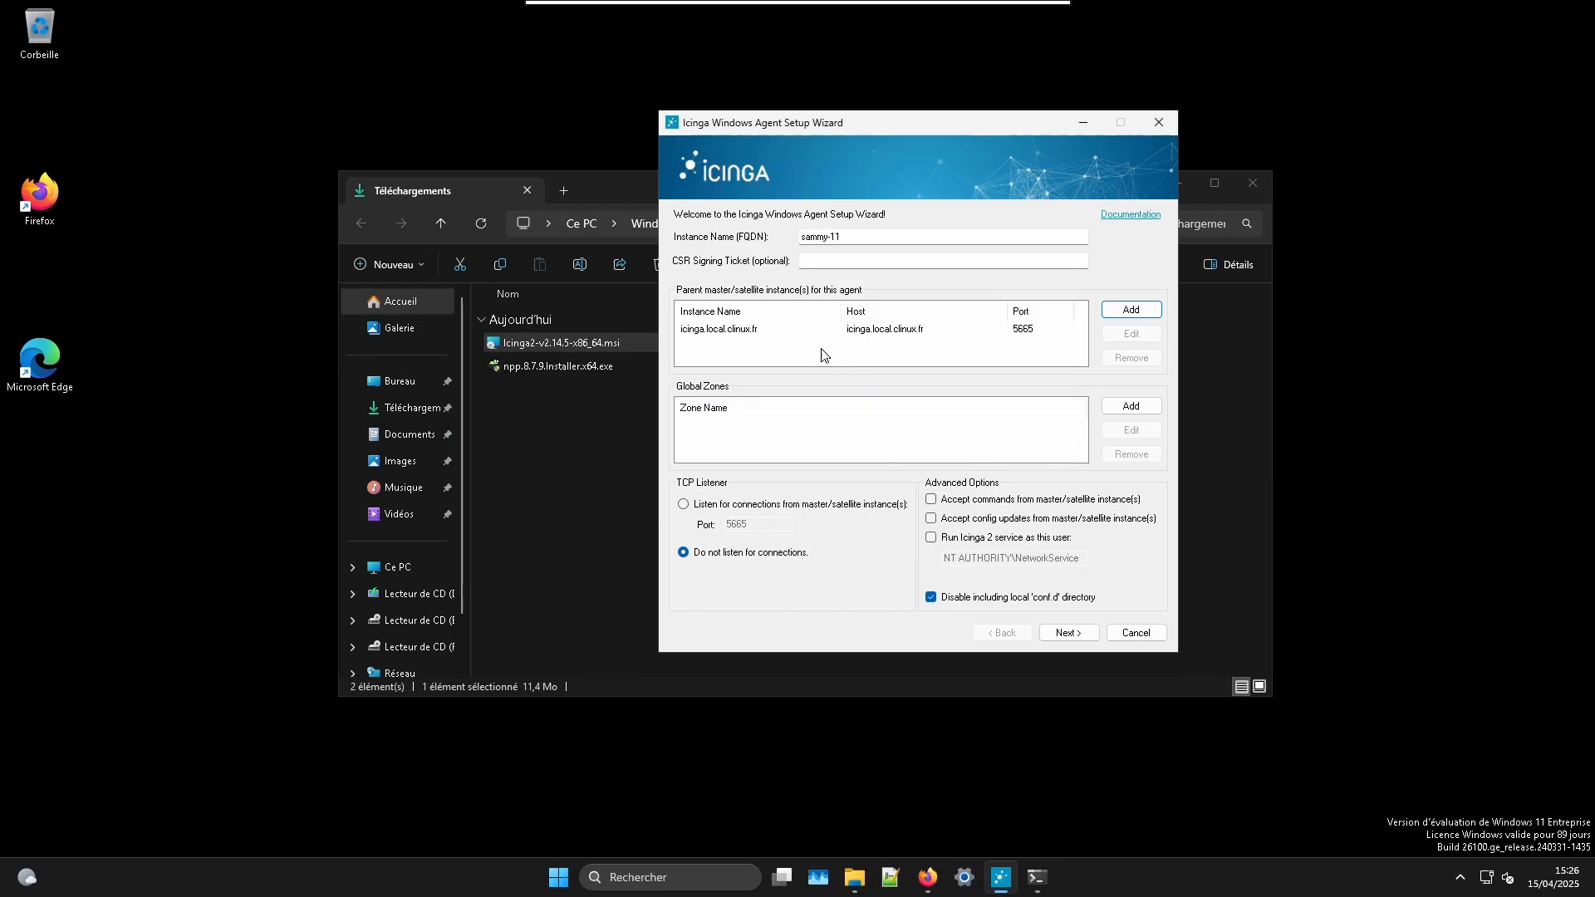
# - Accept commands and config updates from the master, and run the Icinga 2 service as NT AUTHORITY\System
pyautogui.click(973, 502)
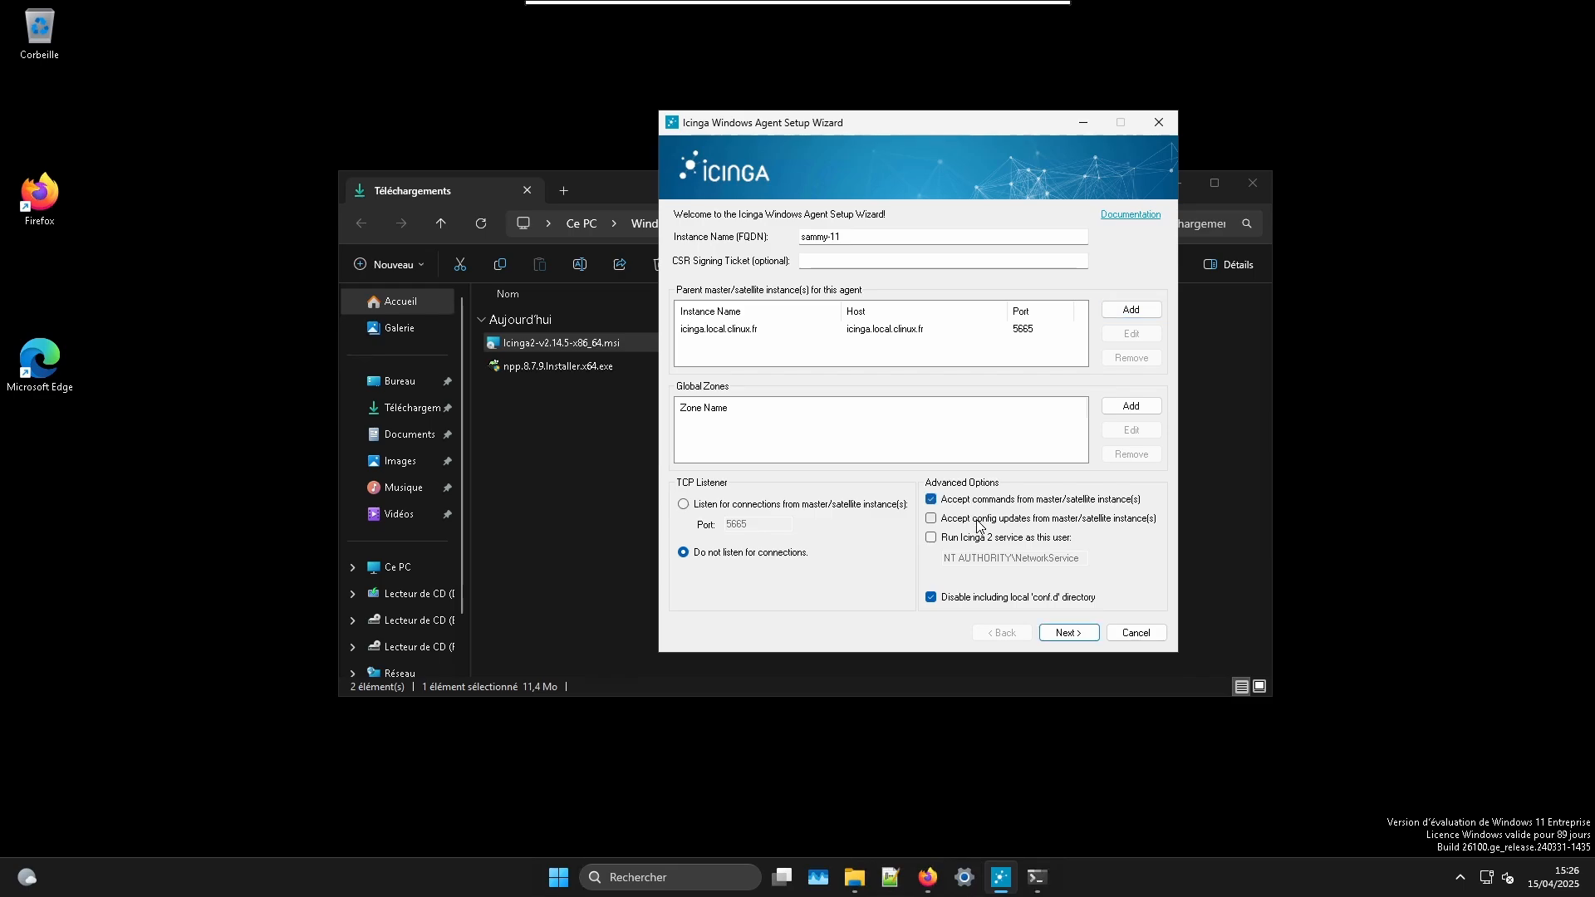
pyautogui.click(988, 521)
pyautogui.click(984, 539)
pyautogui.doubleClick(1095, 562)
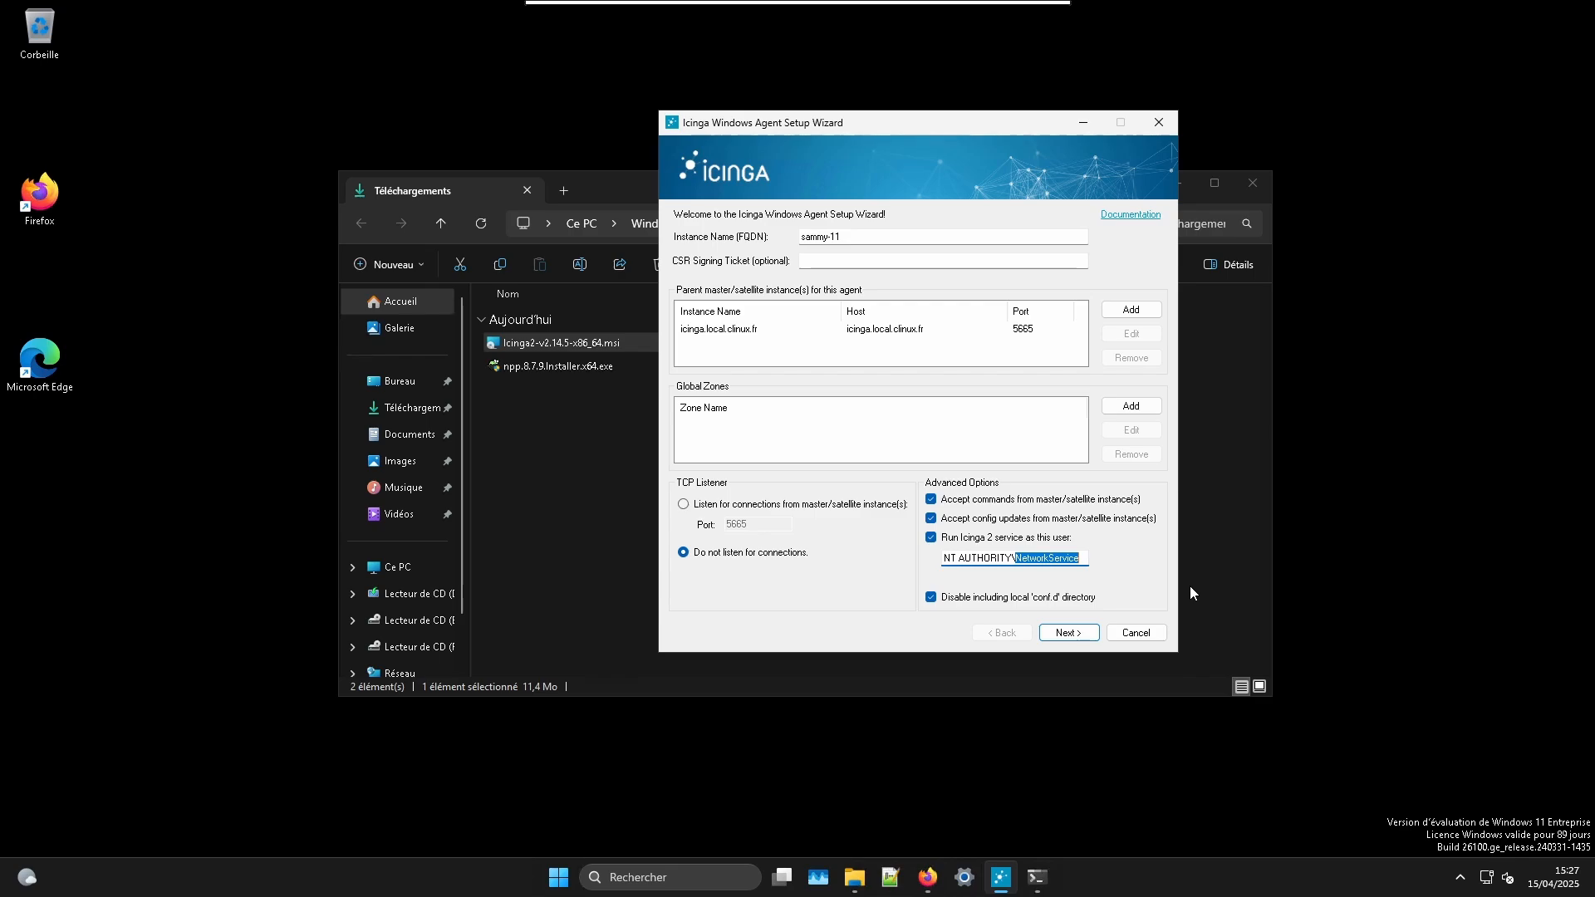
pyautogui.write('System')
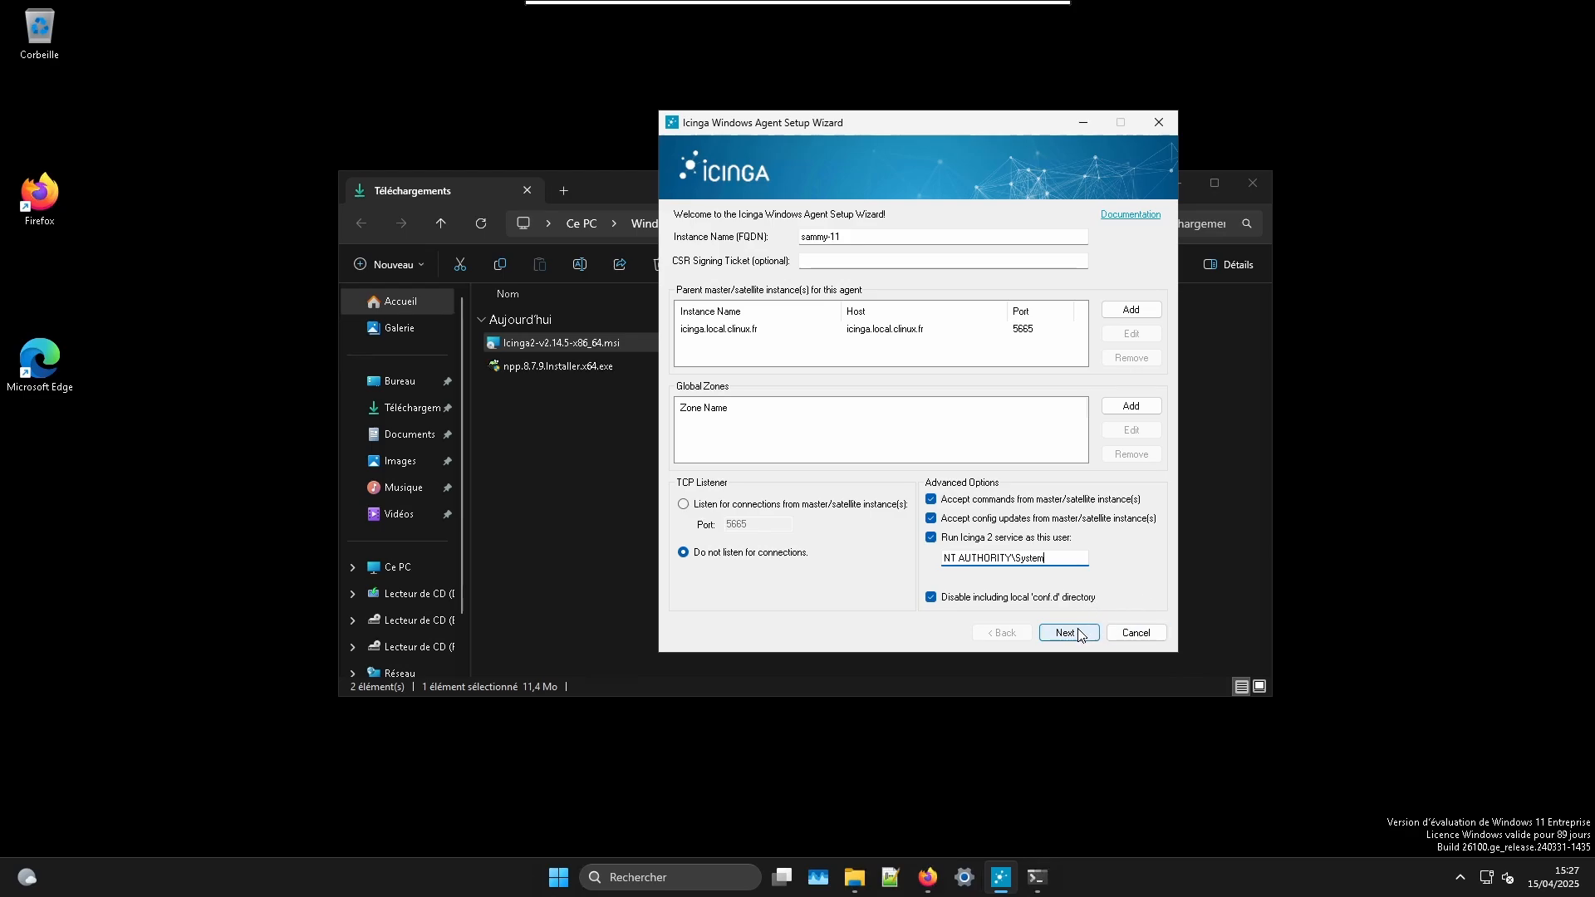
pyautogui.click(1036, 877)
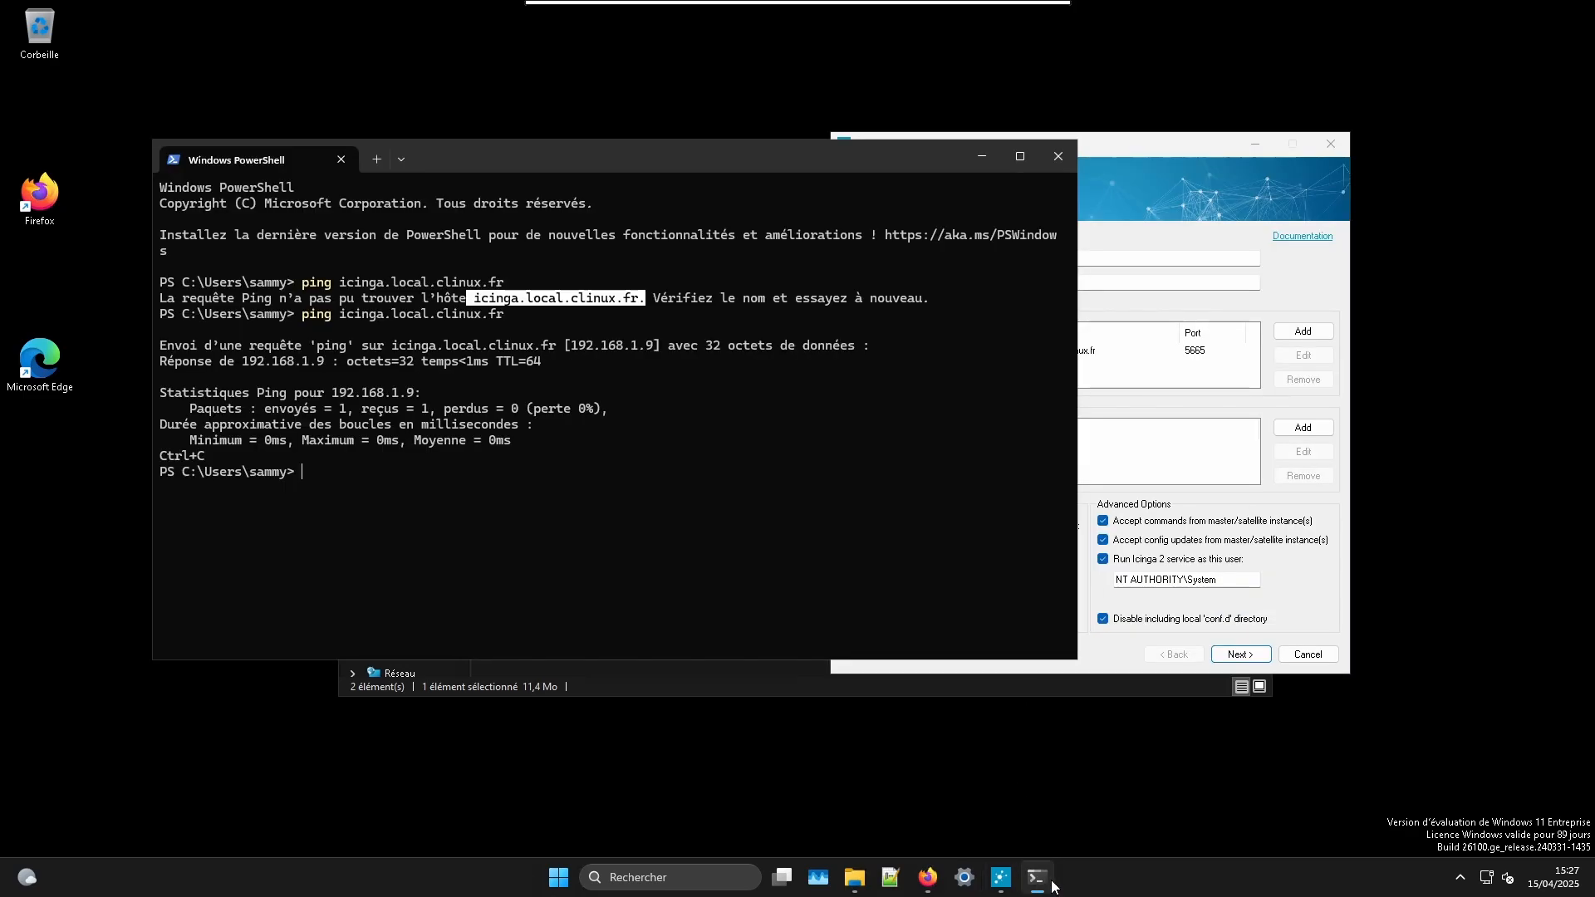
pyautogui.moveTo(605, 154); pyautogui.dragTo(460, 131)
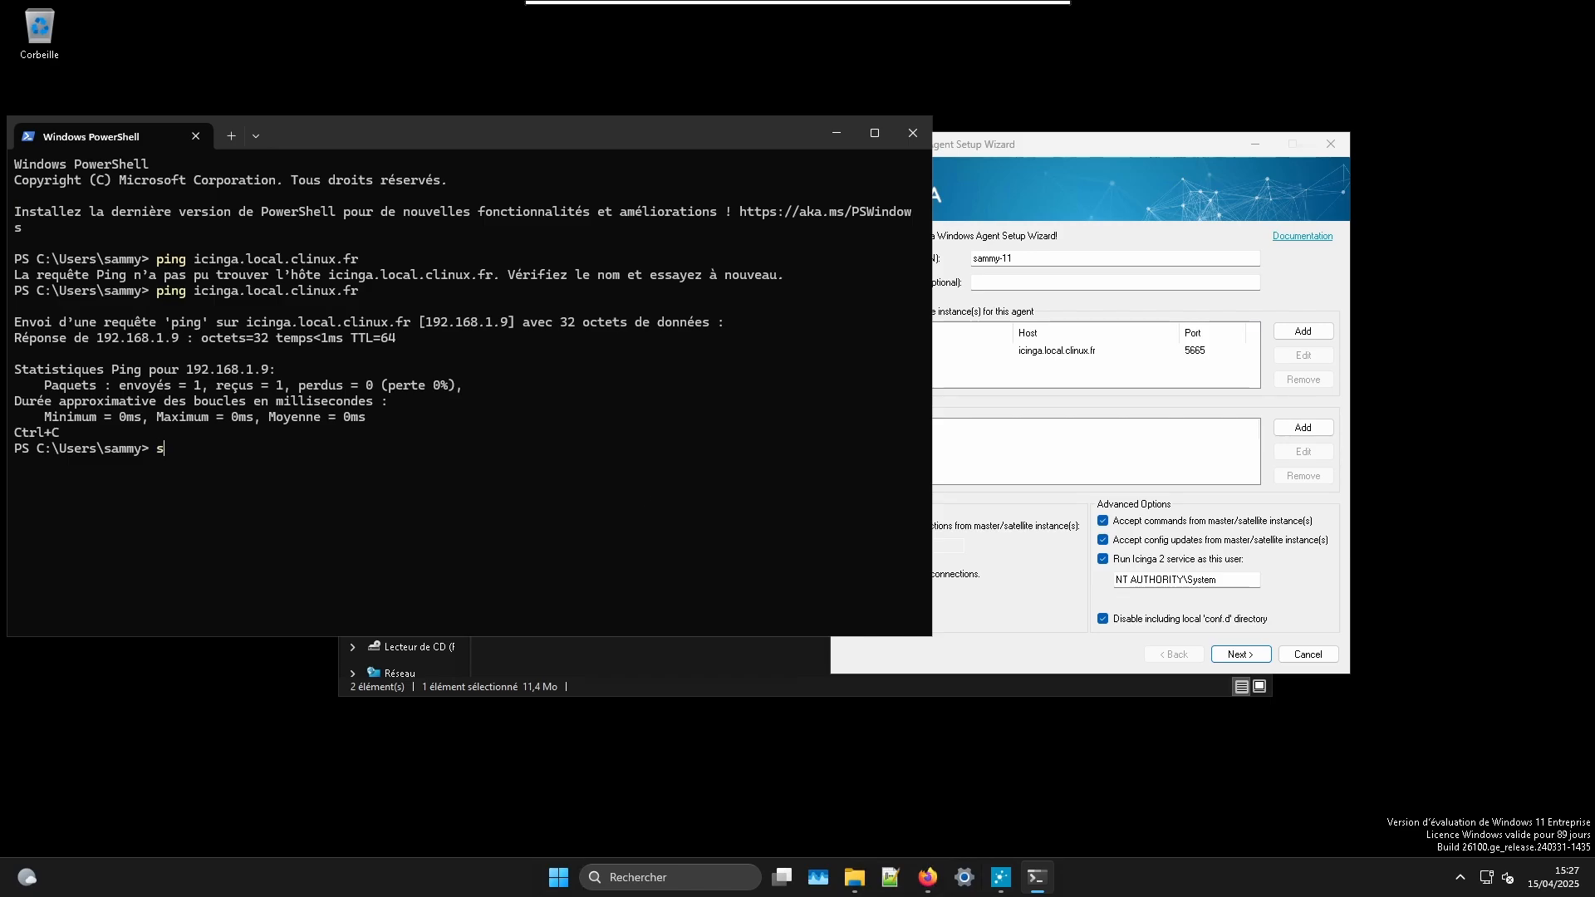
pyautogui.write('root@icinga.local.clinux.fr')
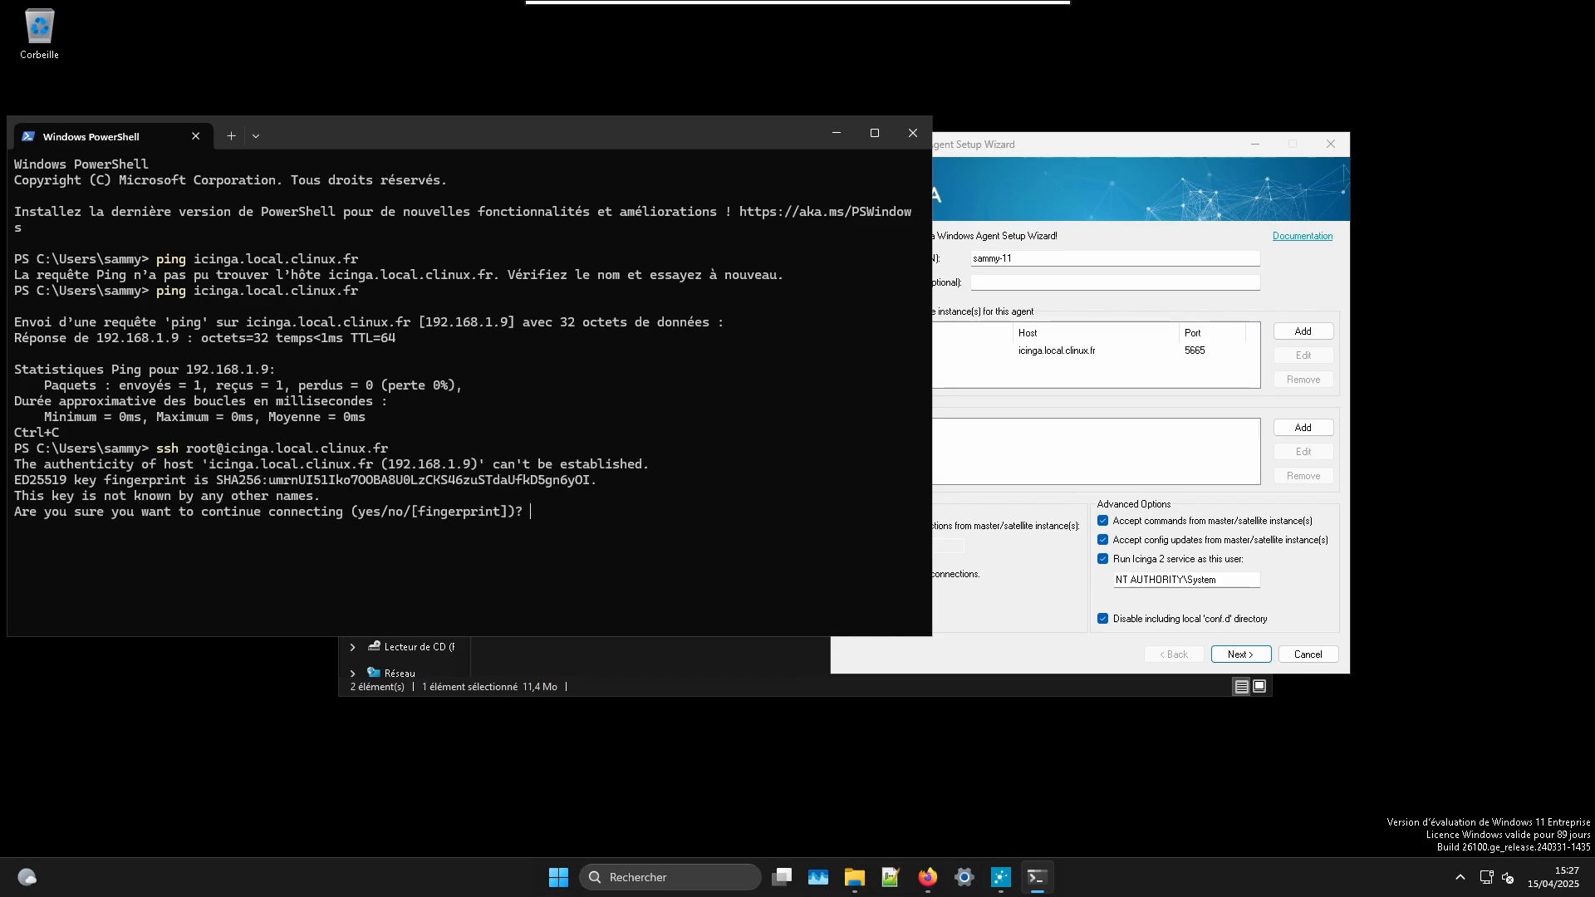
pyautogui.hotkey('alt', 'F4')
# - Leave the virtual machine view and copy the icinga2 pki ticket --cn command from the CultureLinux Icinga documentation in Firefox
pyautogui.click(1043, 278)
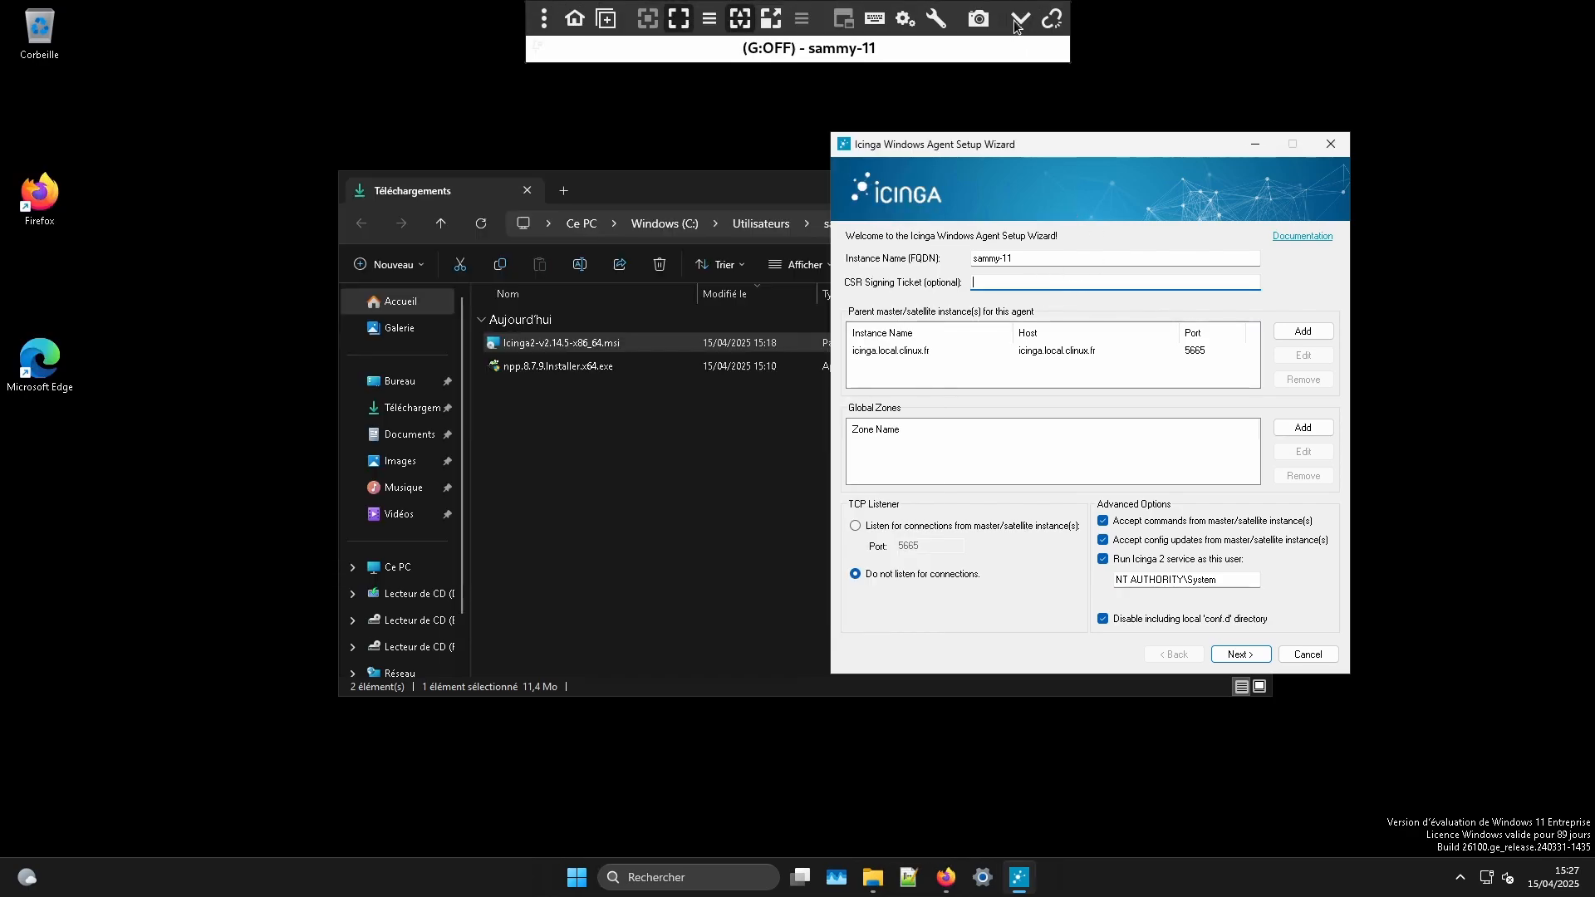
pyautogui.click(1014, 19)
pyautogui.click(693, 876)
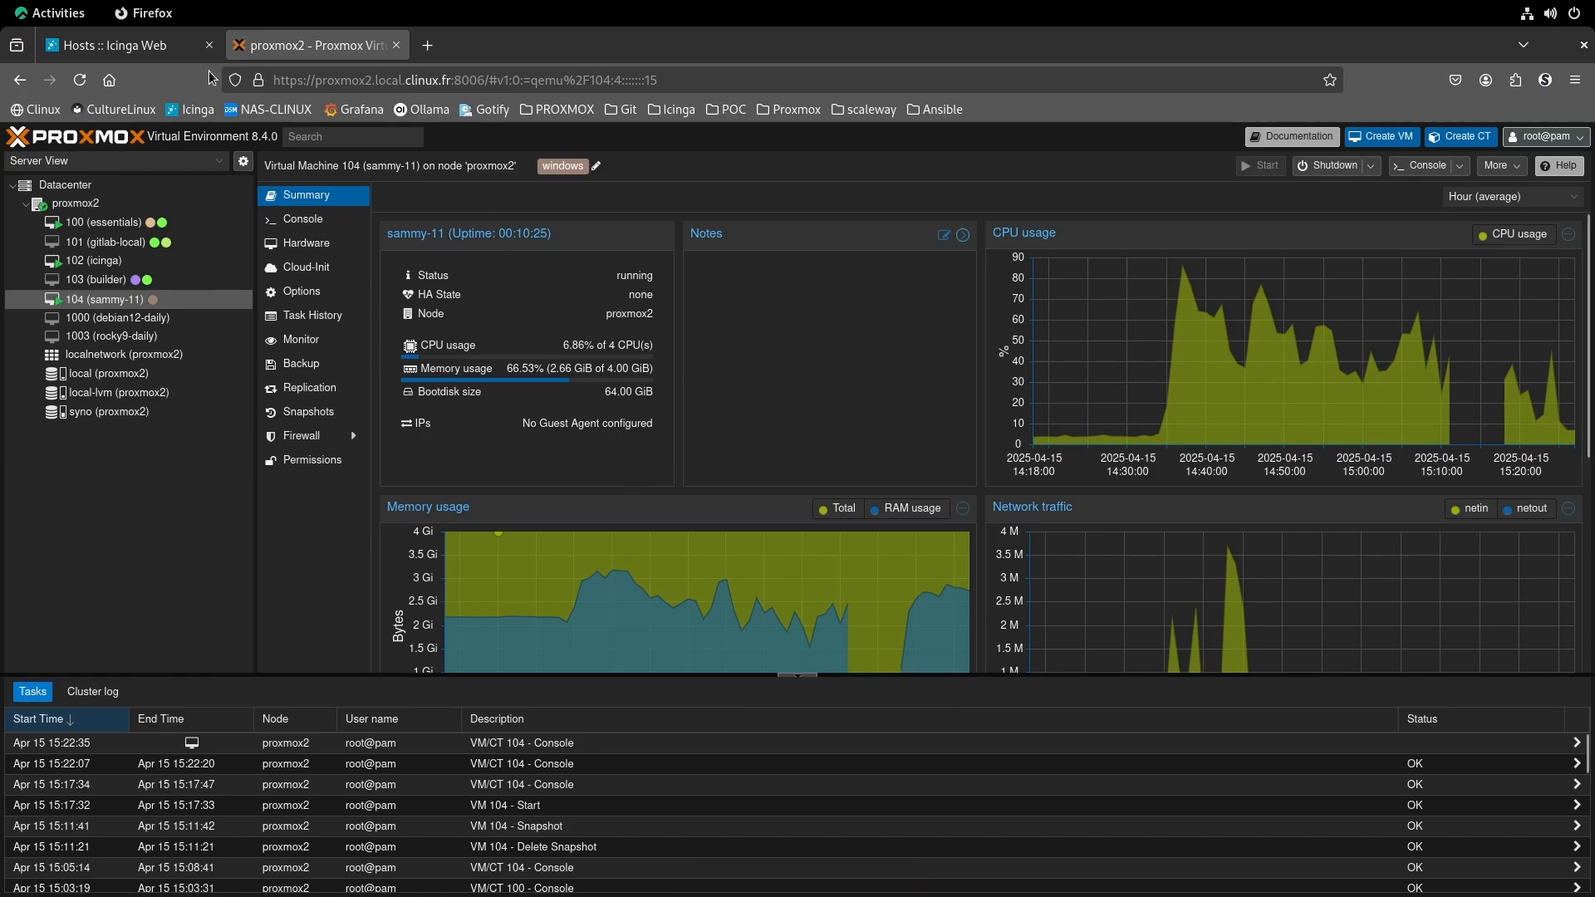
pyautogui.click(499, 45)
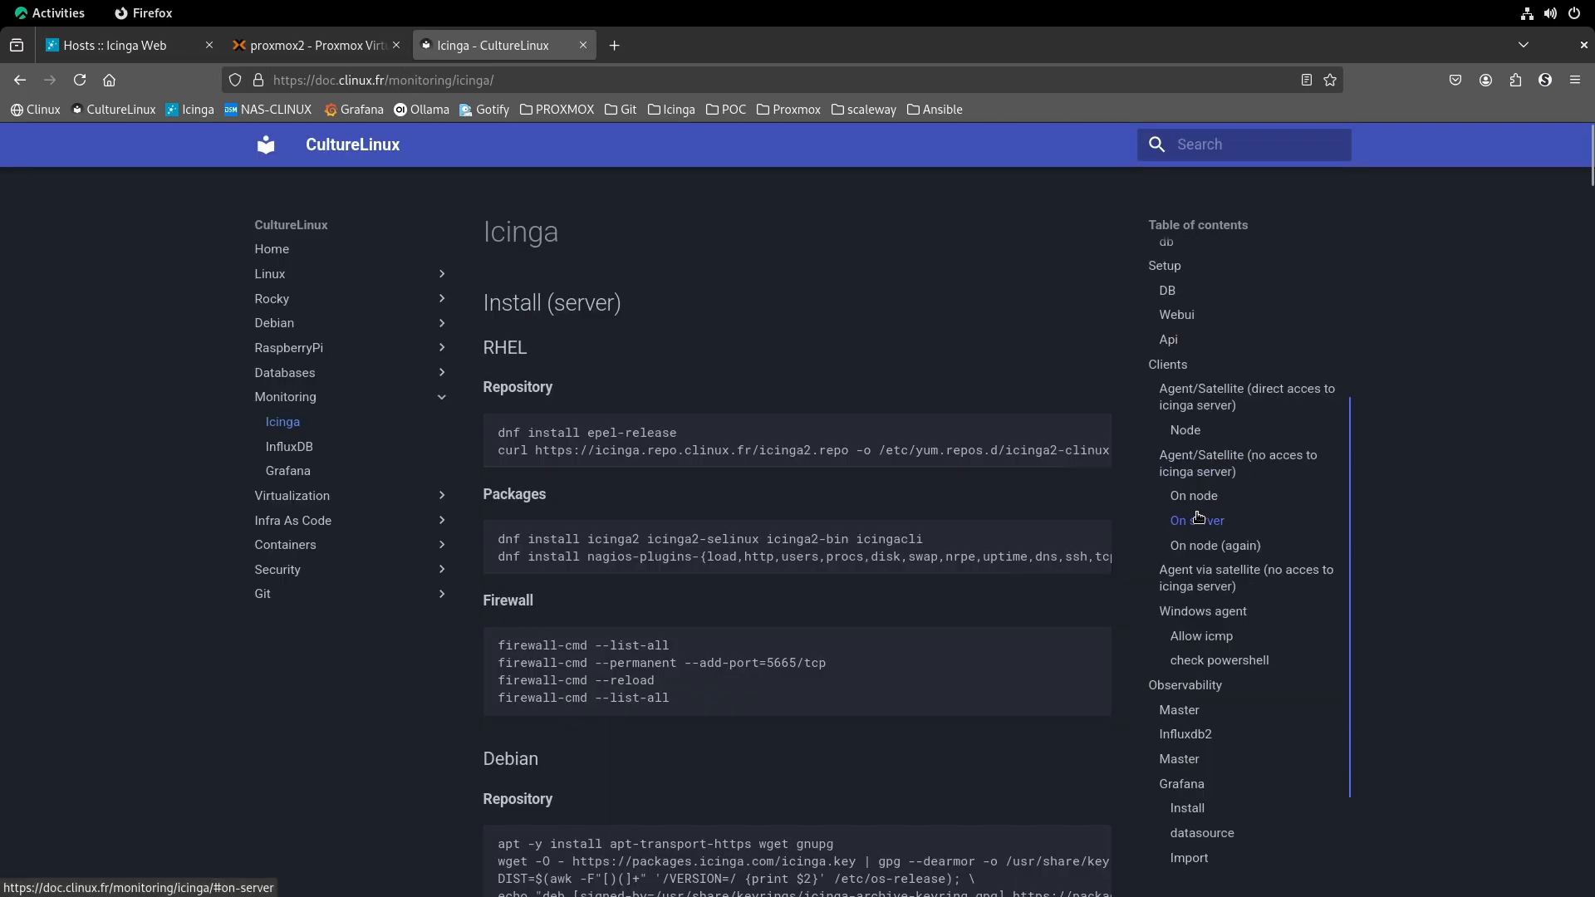
pyautogui.click(1201, 398)
pyautogui.scroll(-3, 740, 544)
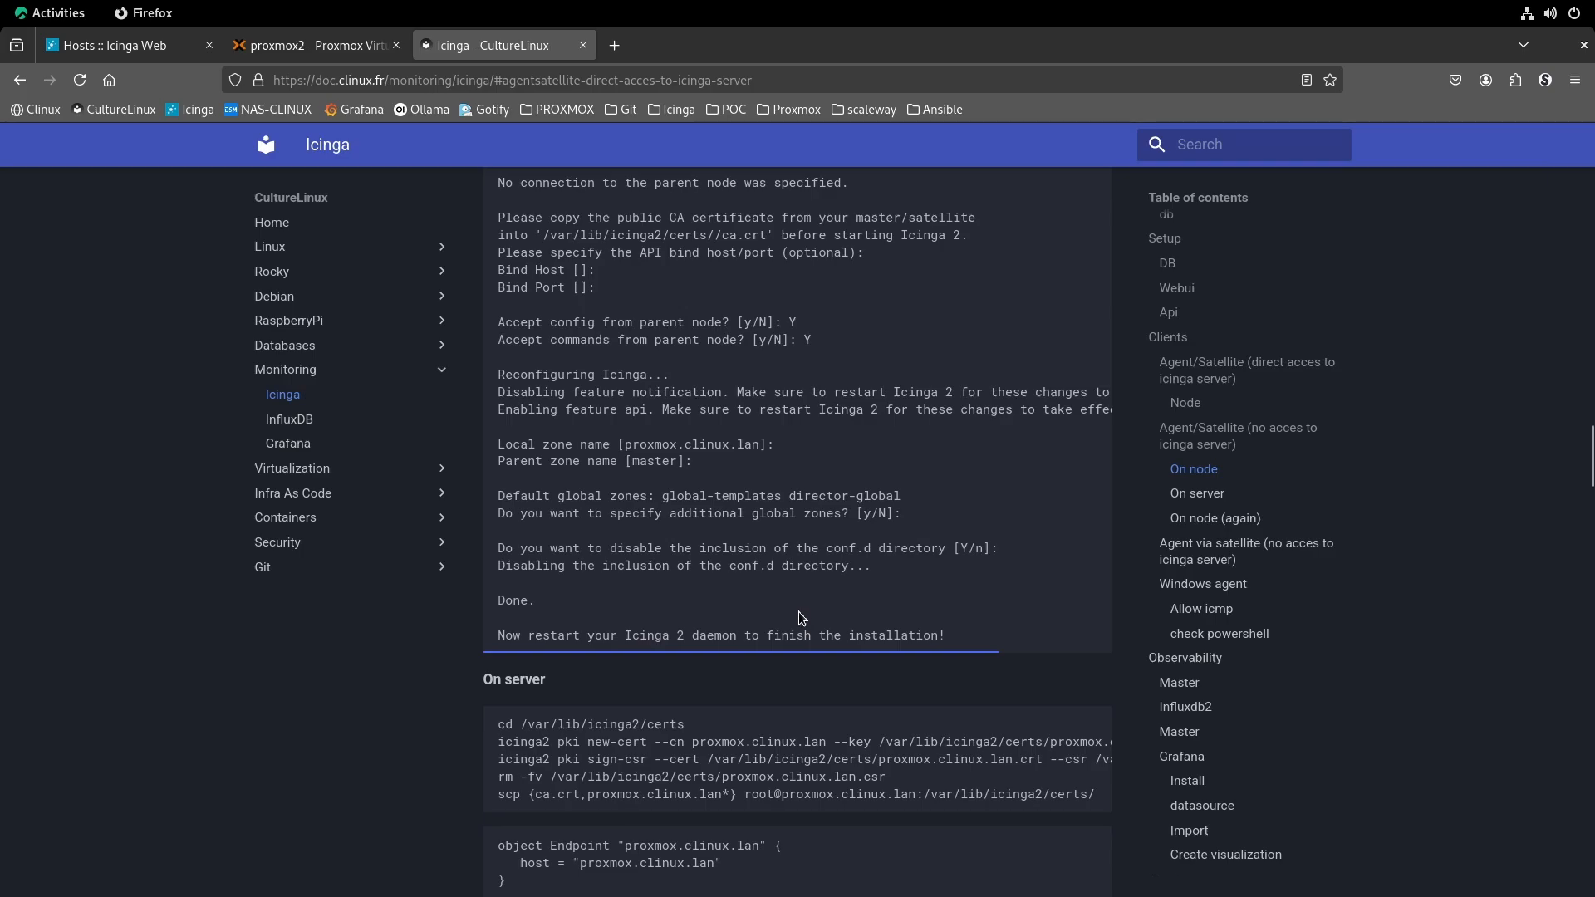
pyautogui.scroll(-10, 803, 616)
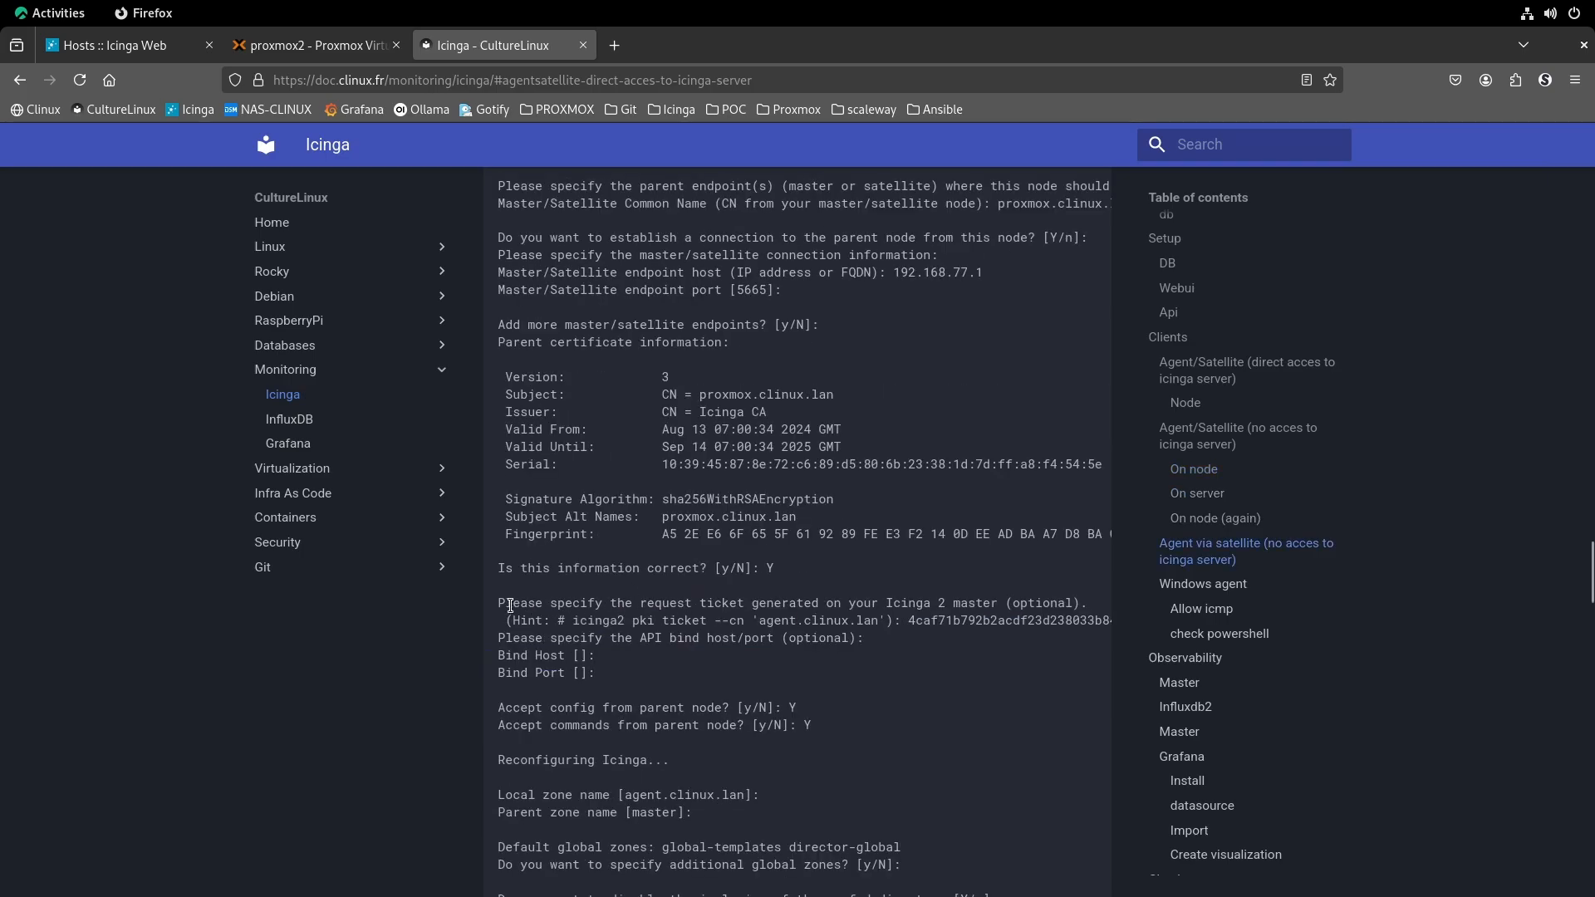
pyautogui.moveTo(577, 622); pyautogui.dragTo(750, 621)
pyautogui.press('super')
pyautogui.click(761, 875)
pyautogui.write('ssh root@icinga.local.clinux.fr')
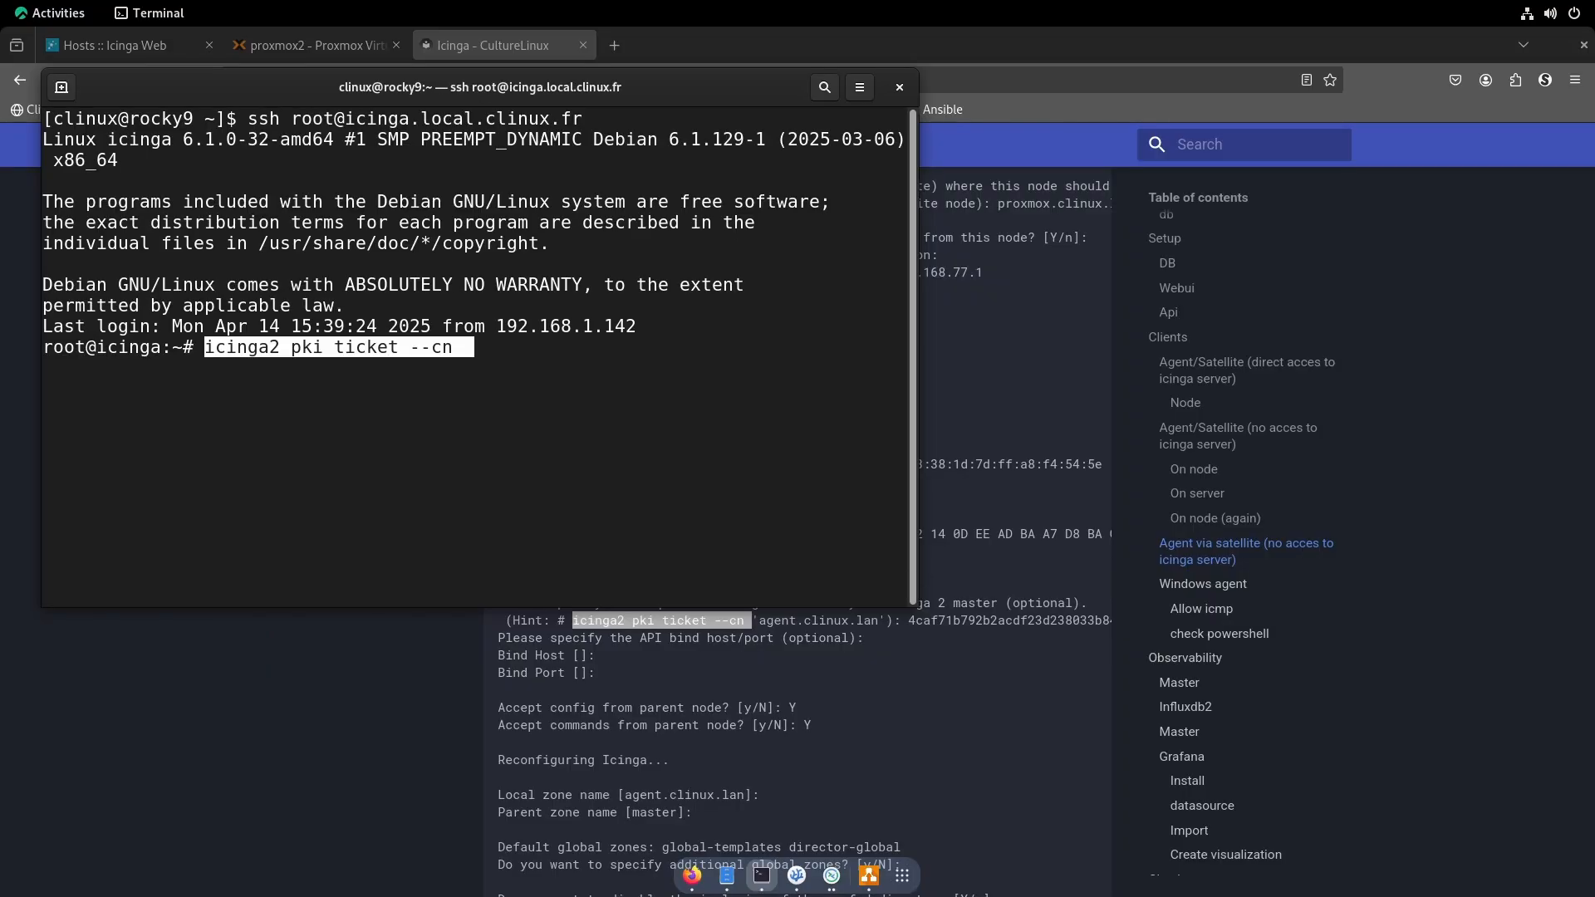
pyautogui.write("'")
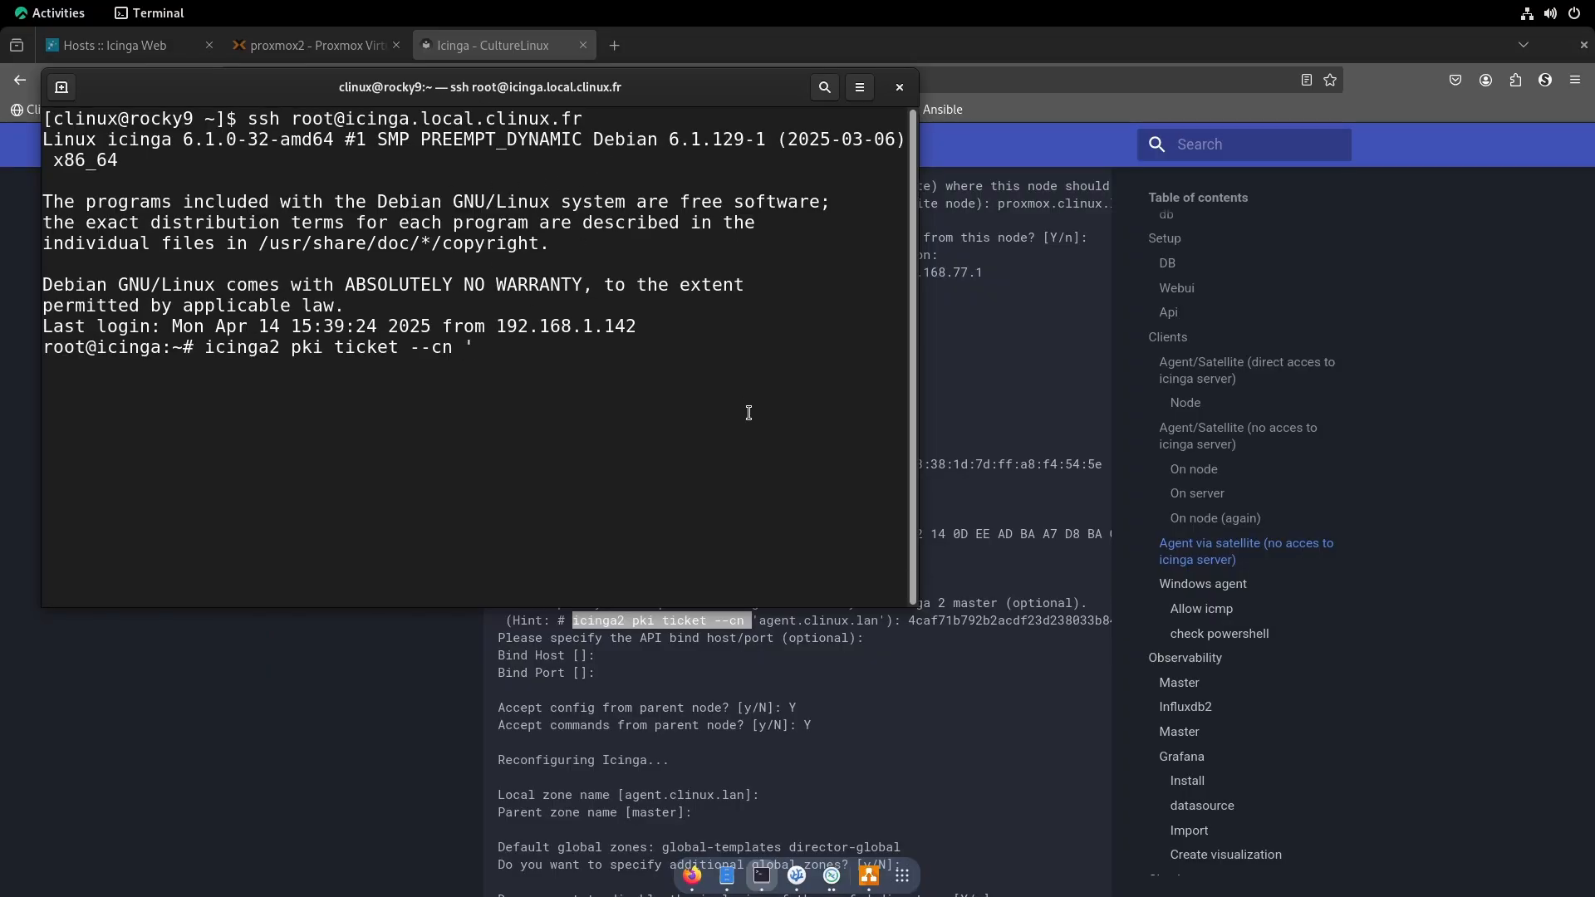
pyautogui.write("sammy-11'")
pyautogui.press('Return')
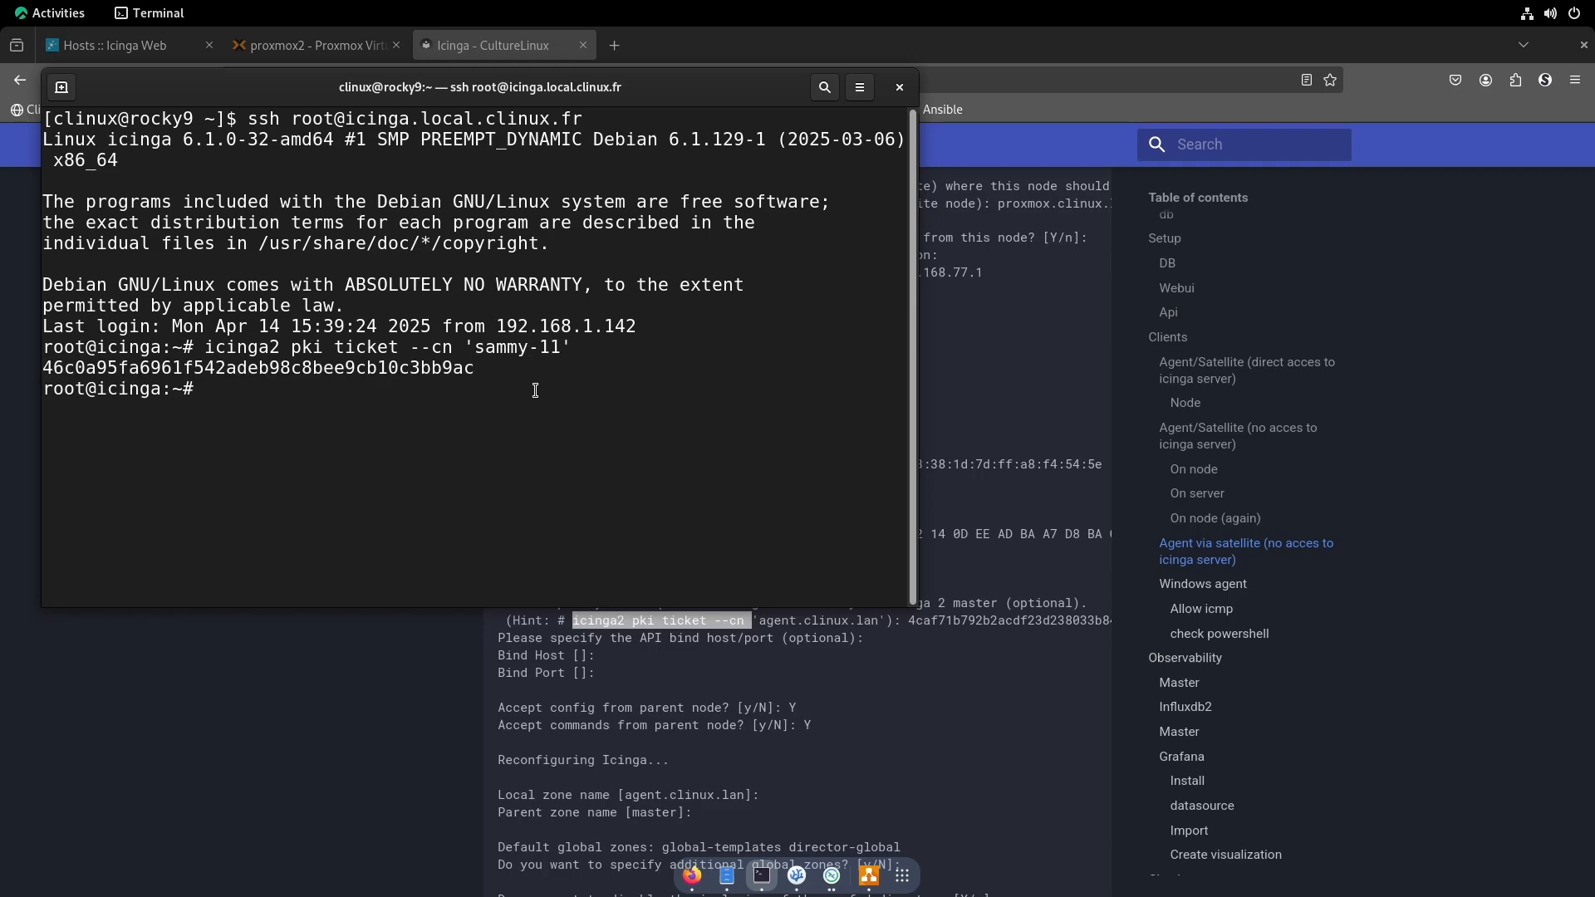
# - Copy the generated ticket and paste it as the CSR signing ticket in the agent setup wizard on the Windows virtual machine
pyautogui.doubleClick(471, 374)
pyautogui.rightClick(472, 373)
pyautogui.click(482, 381)
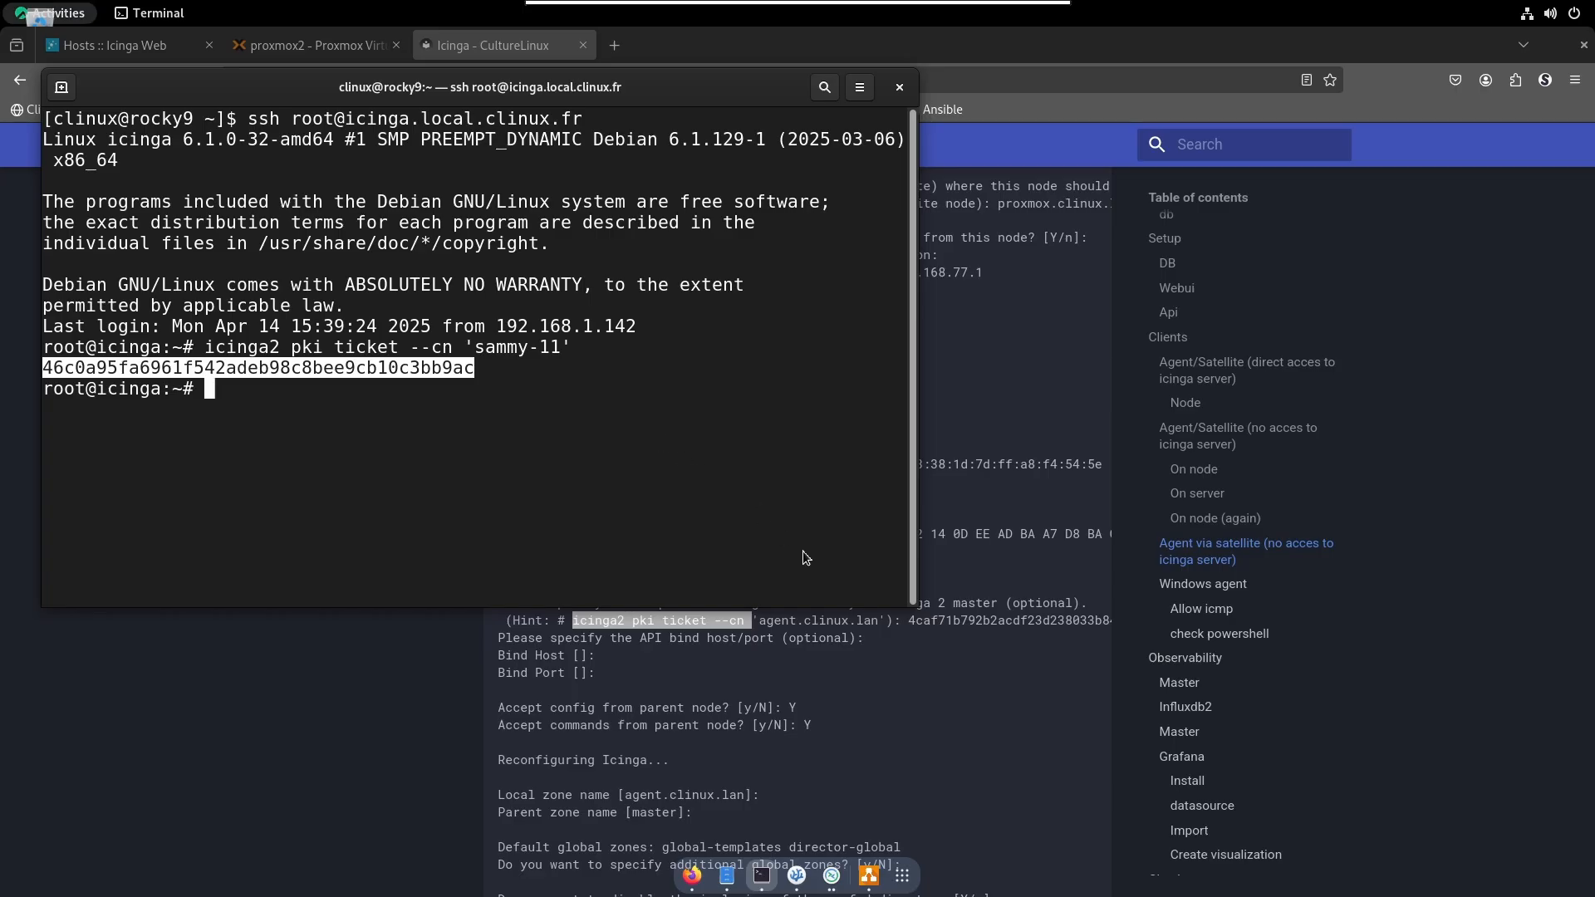
pyautogui.press('super')
pyautogui.click(832, 873)
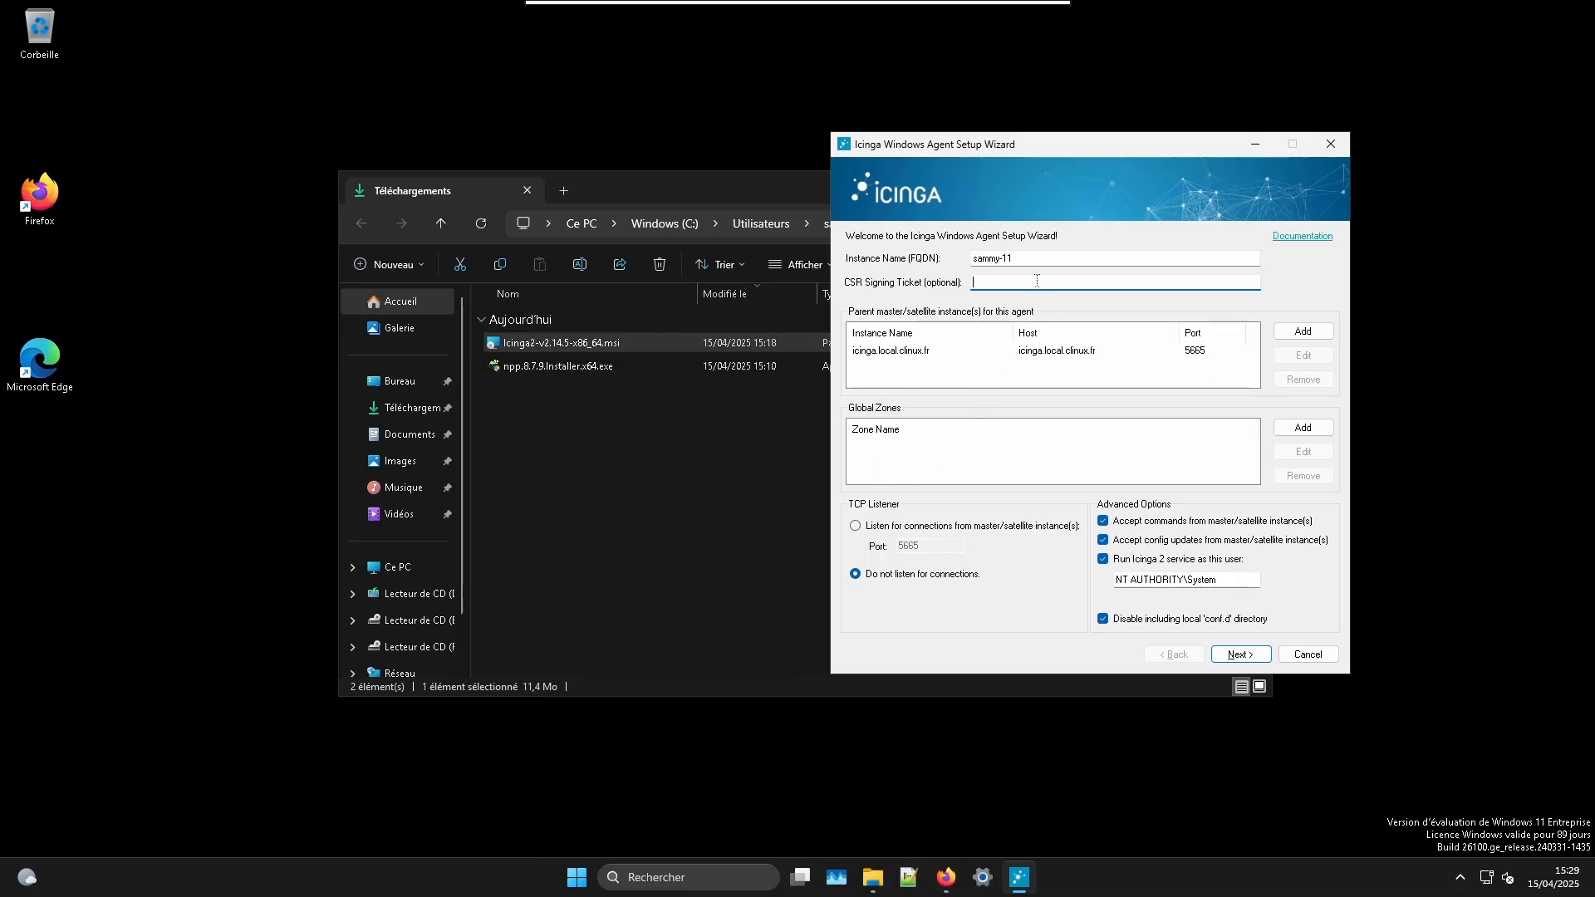
pyautogui.hotkey('ctrl', 'v')
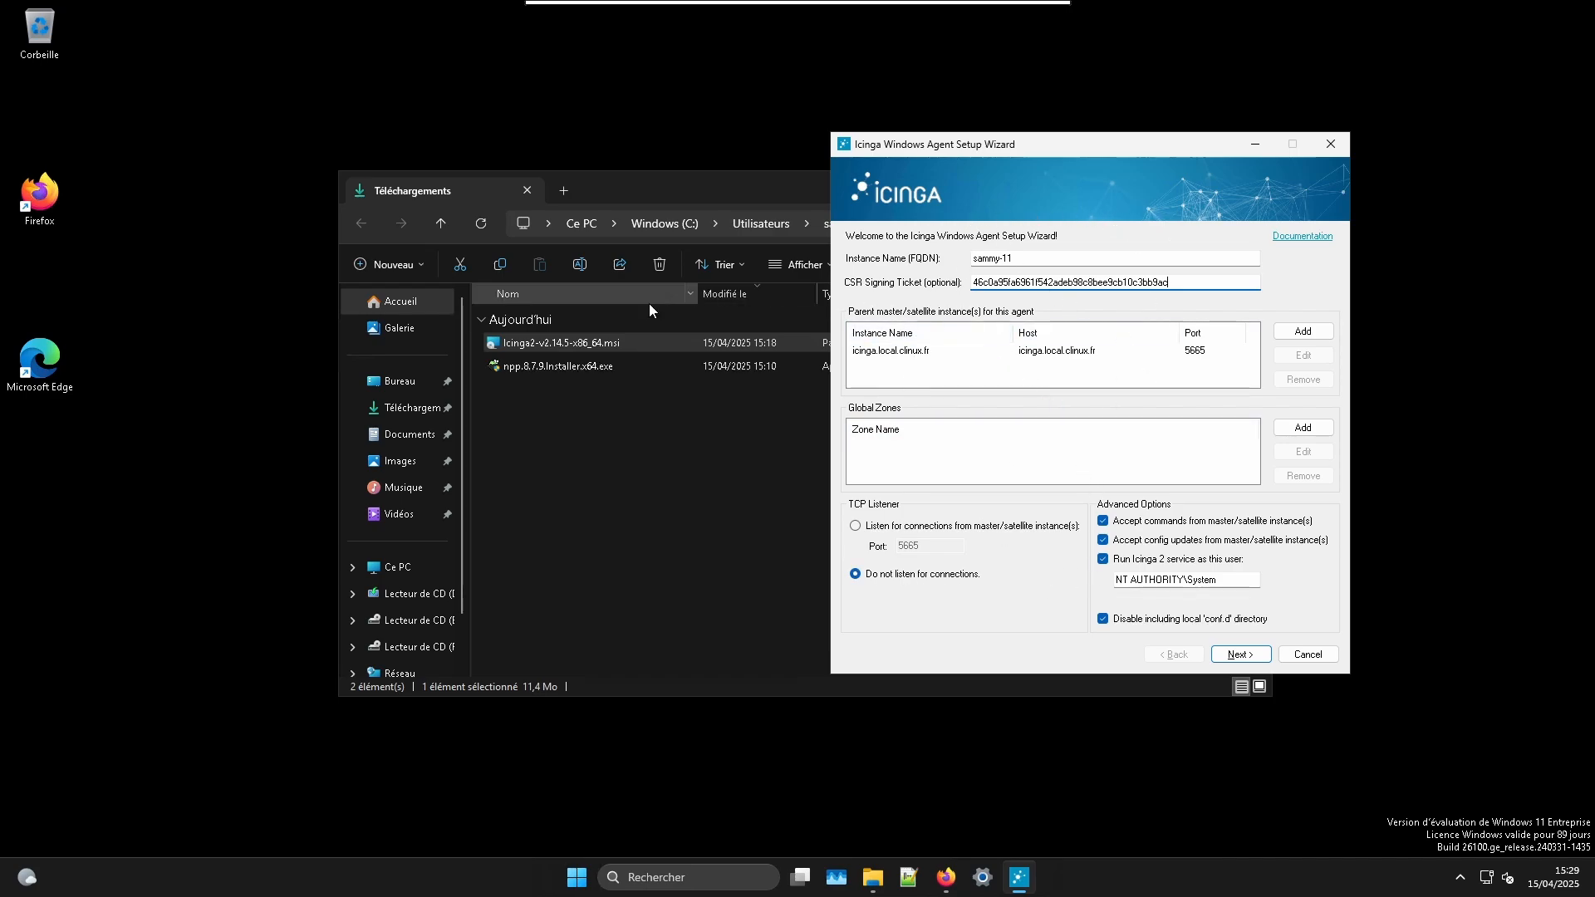
# - Keep the agent set to not listen for connections, and complete the setup wizard after verifying the master's SSL certificate
pyautogui.click(855, 526)
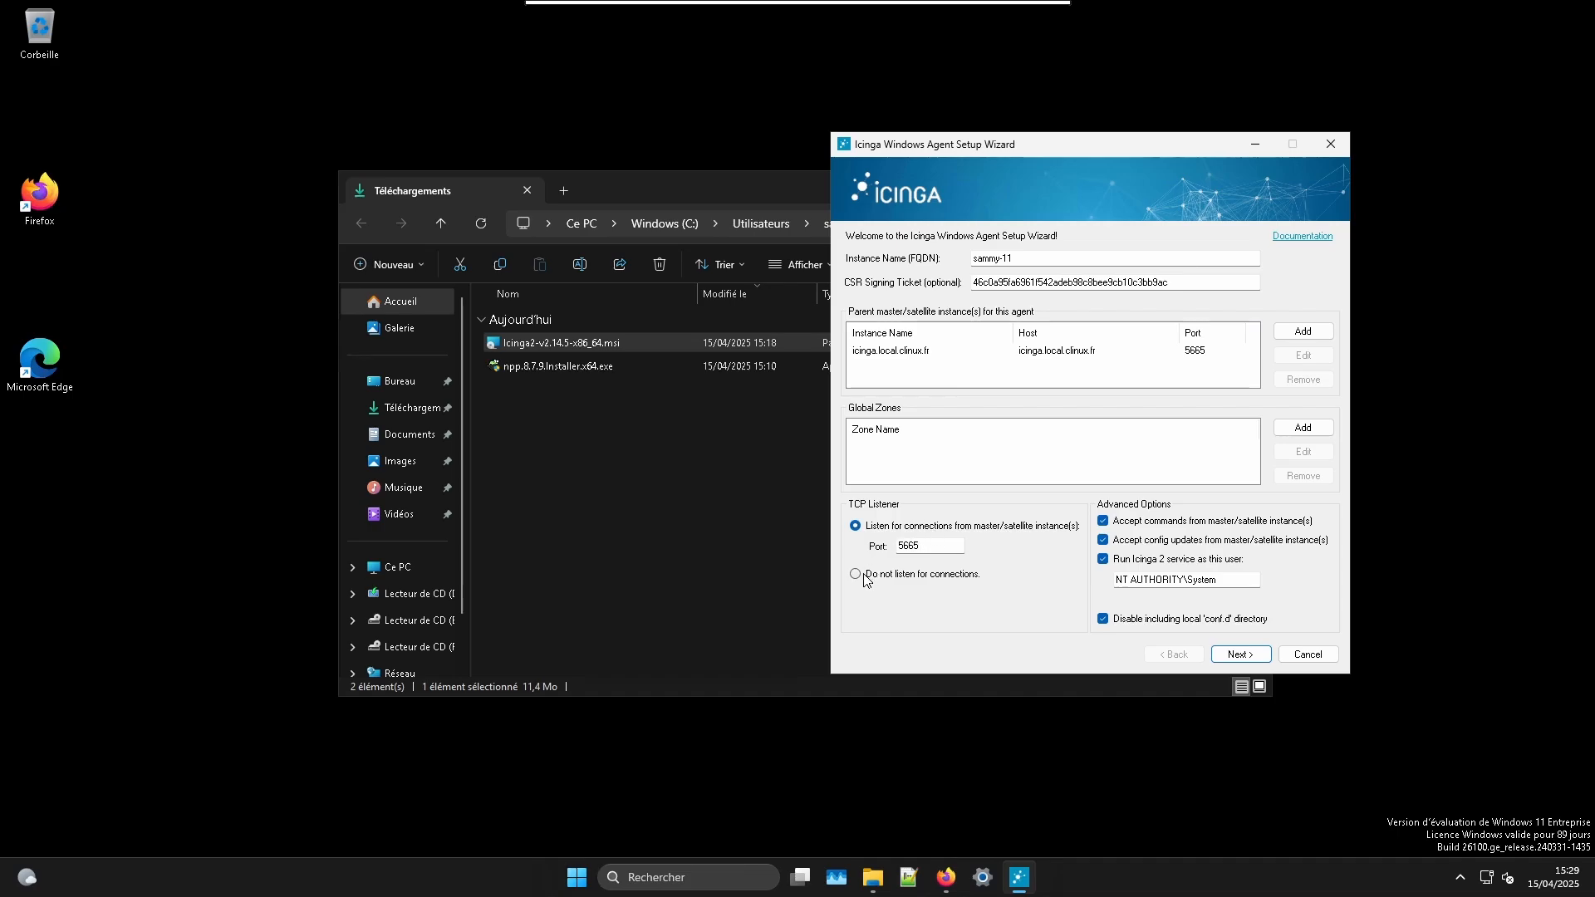
pyautogui.click(856, 574)
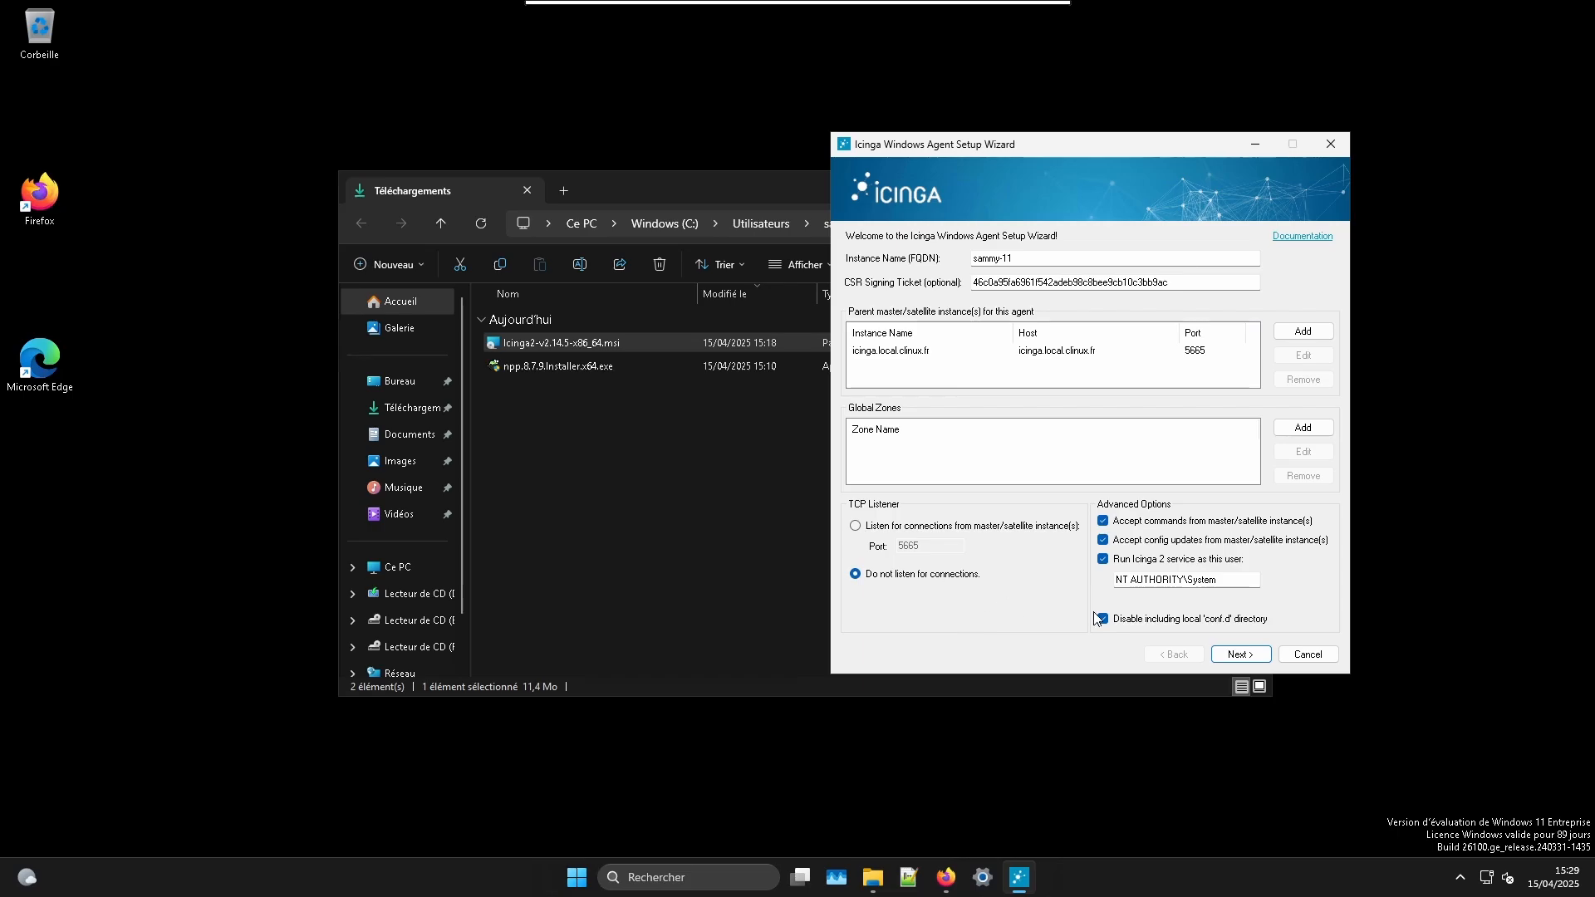
pyautogui.click(1239, 655)
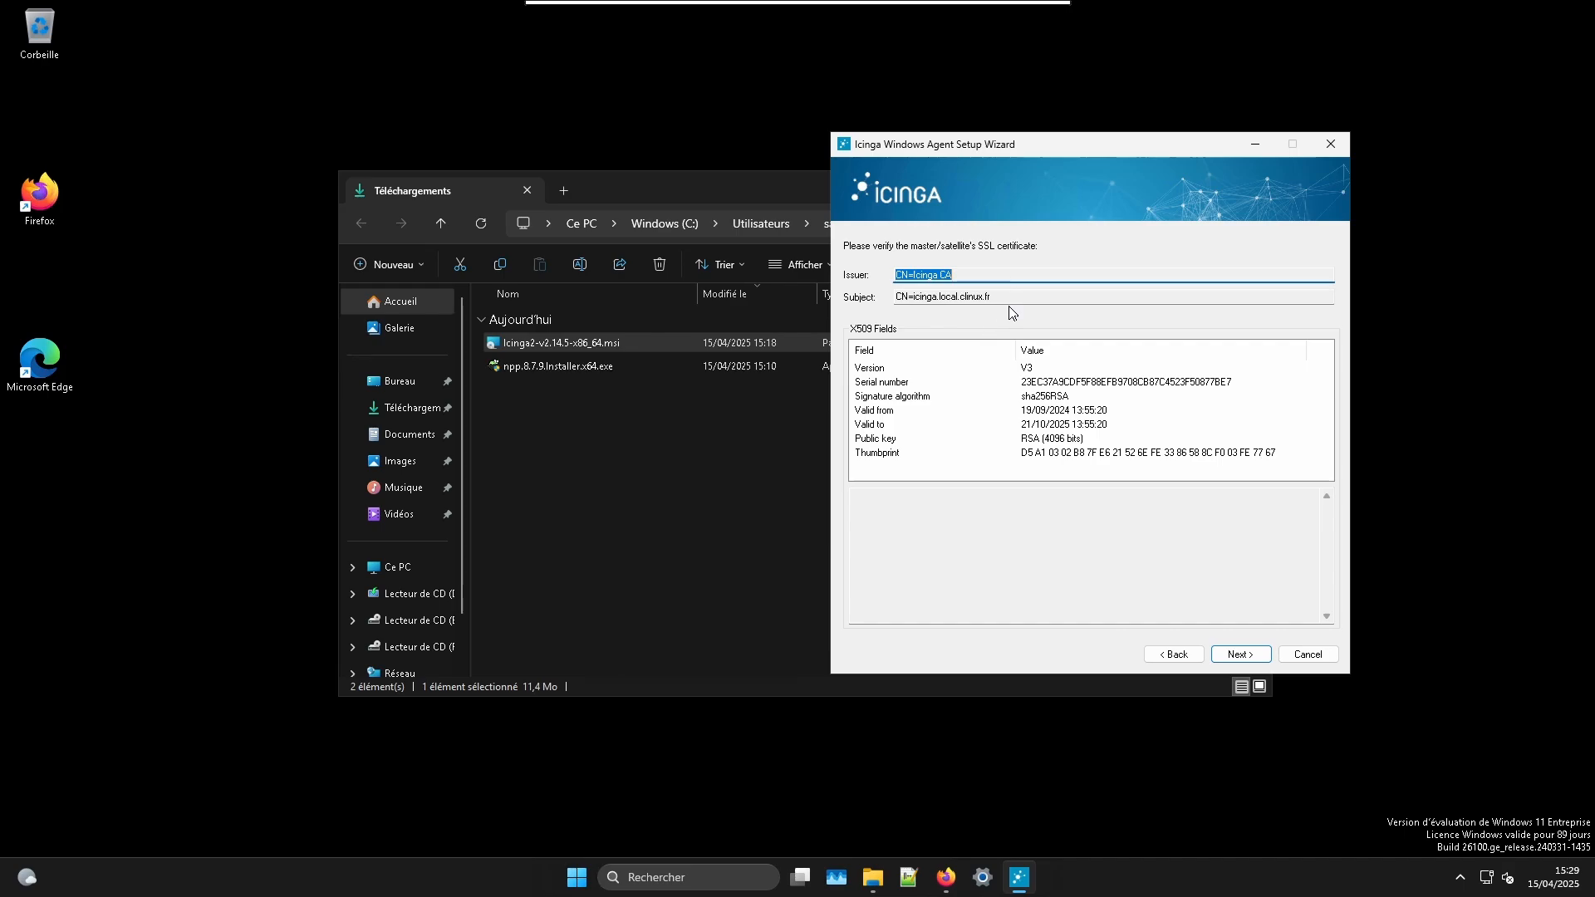
pyautogui.moveTo(990, 297); pyautogui.dragTo(899, 293)
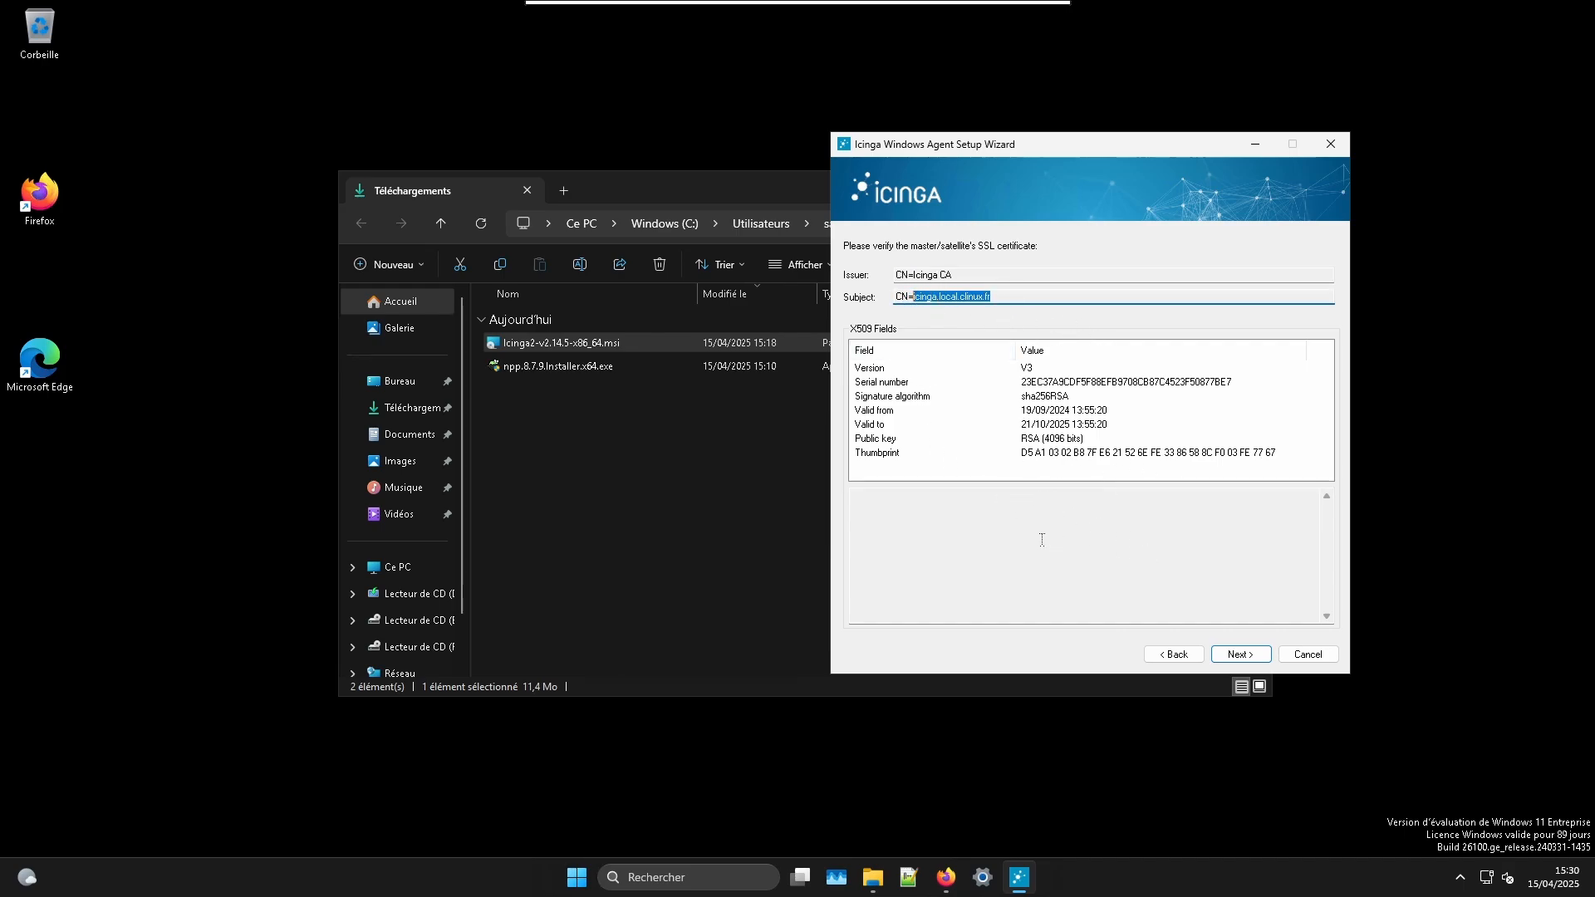
pyautogui.click(1238, 654)
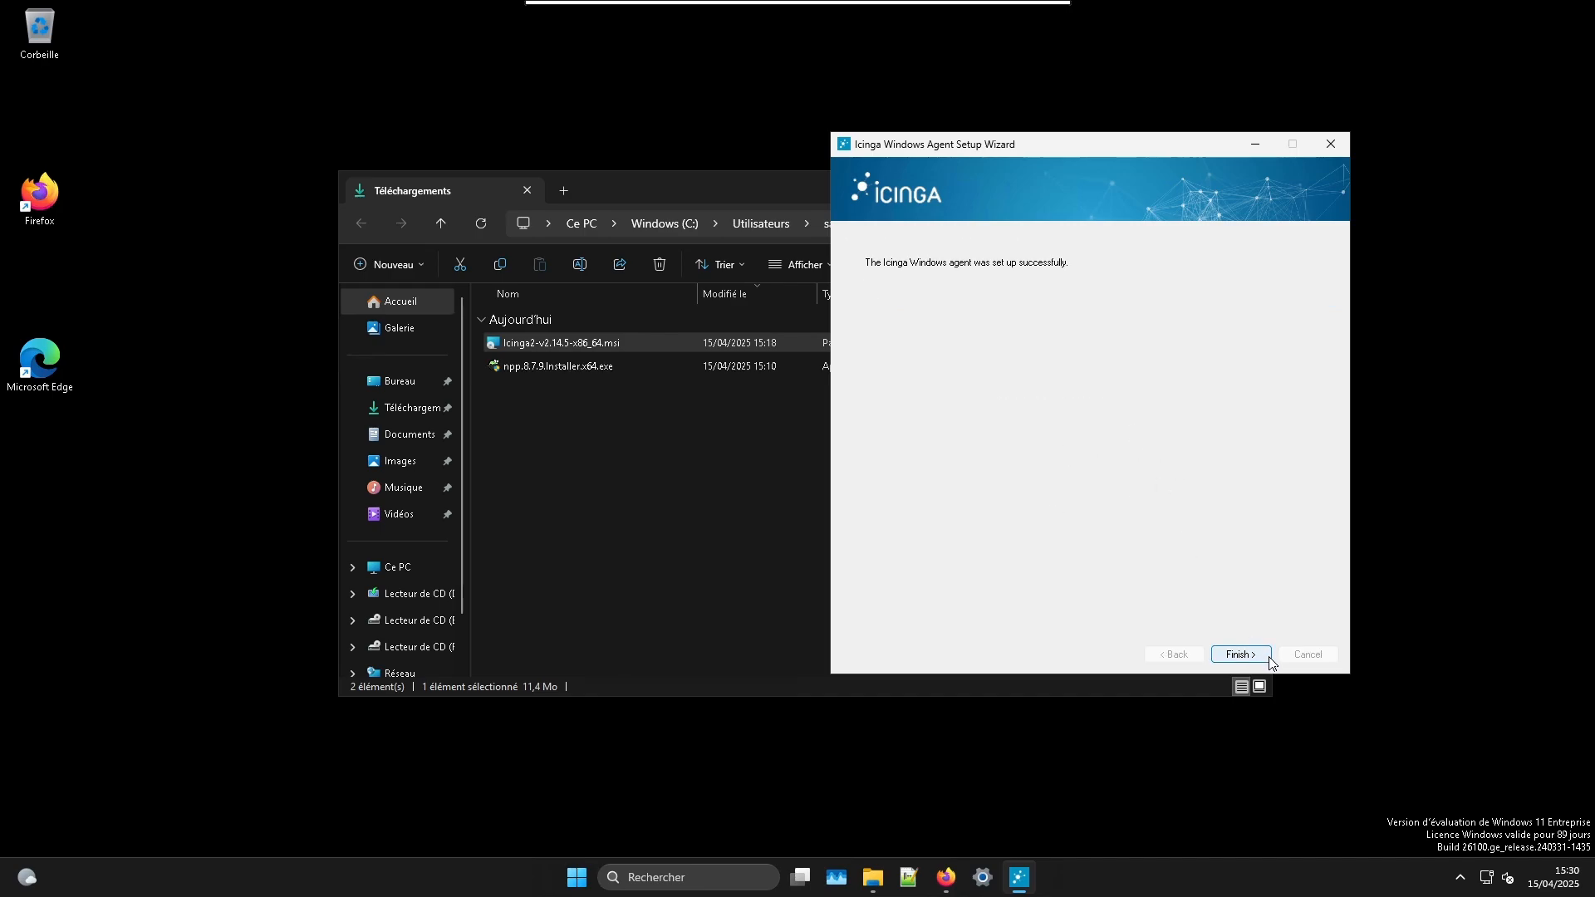
pyautogui.click(1260, 655)
pyautogui.click(1064, 484)
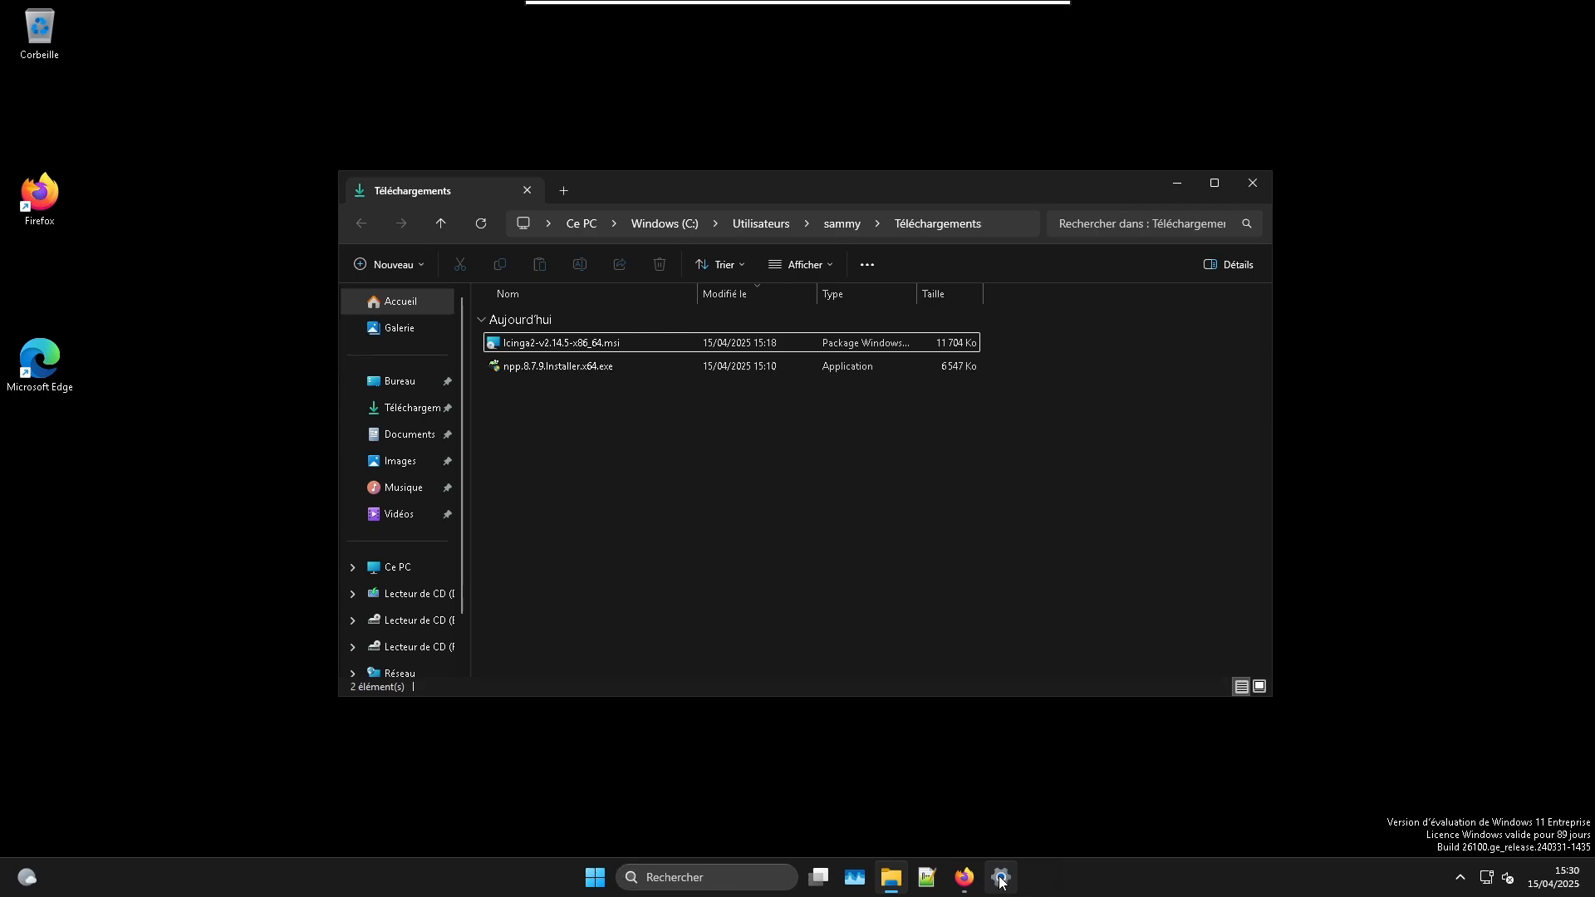
# - Open Windows Services and check the Icinga 2 service's state, startup type and logon account
pyautogui.press('super')
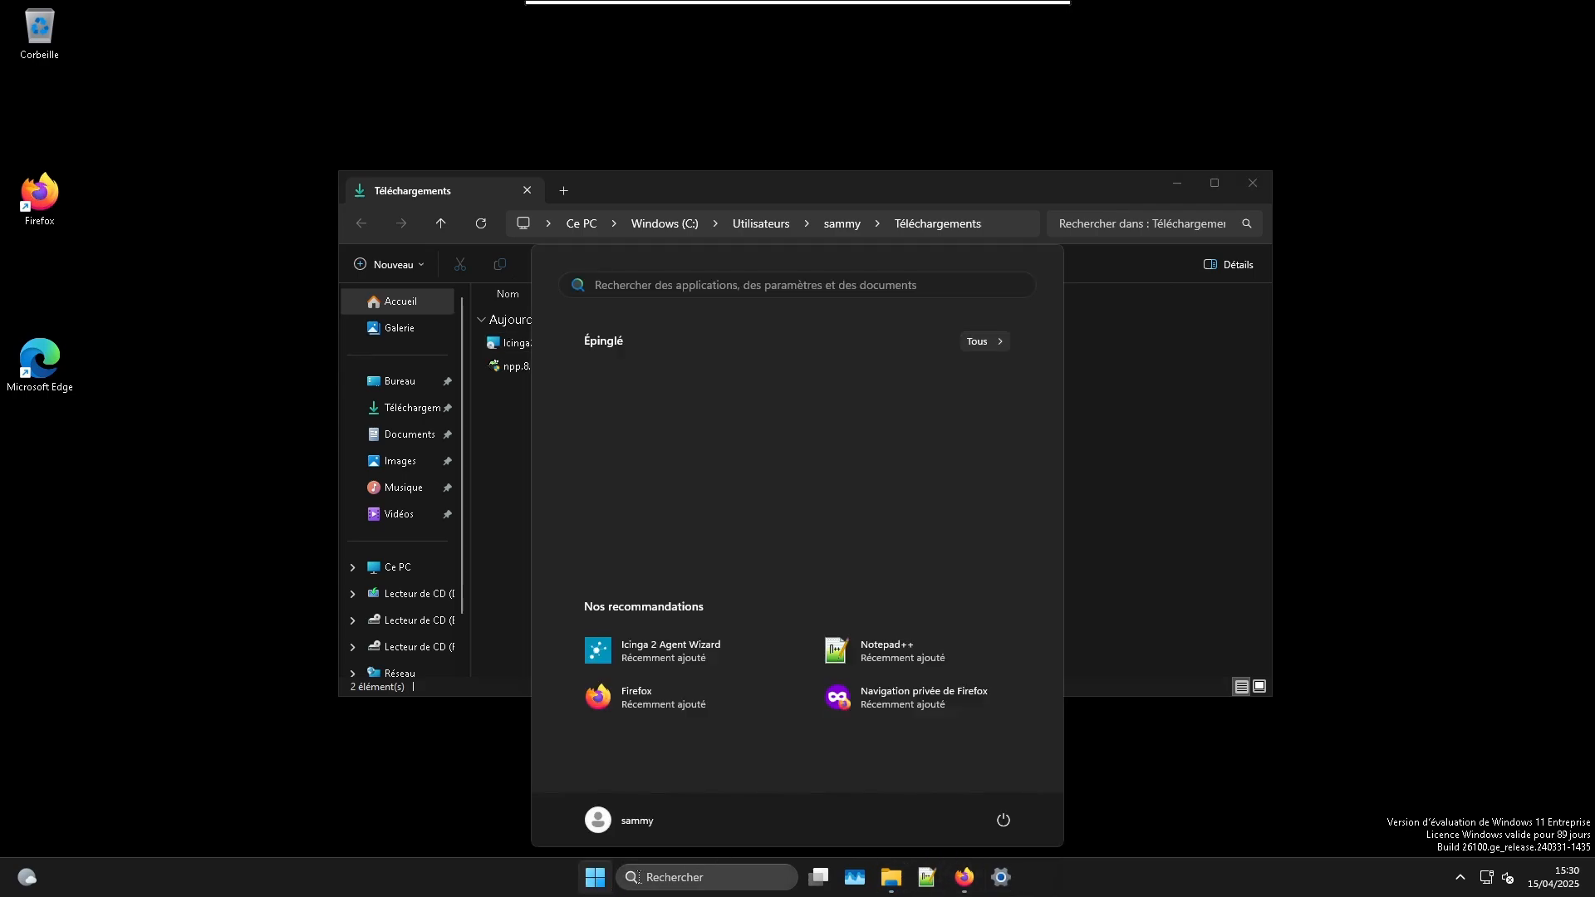
pyautogui.write('services')
pyautogui.press('Return')
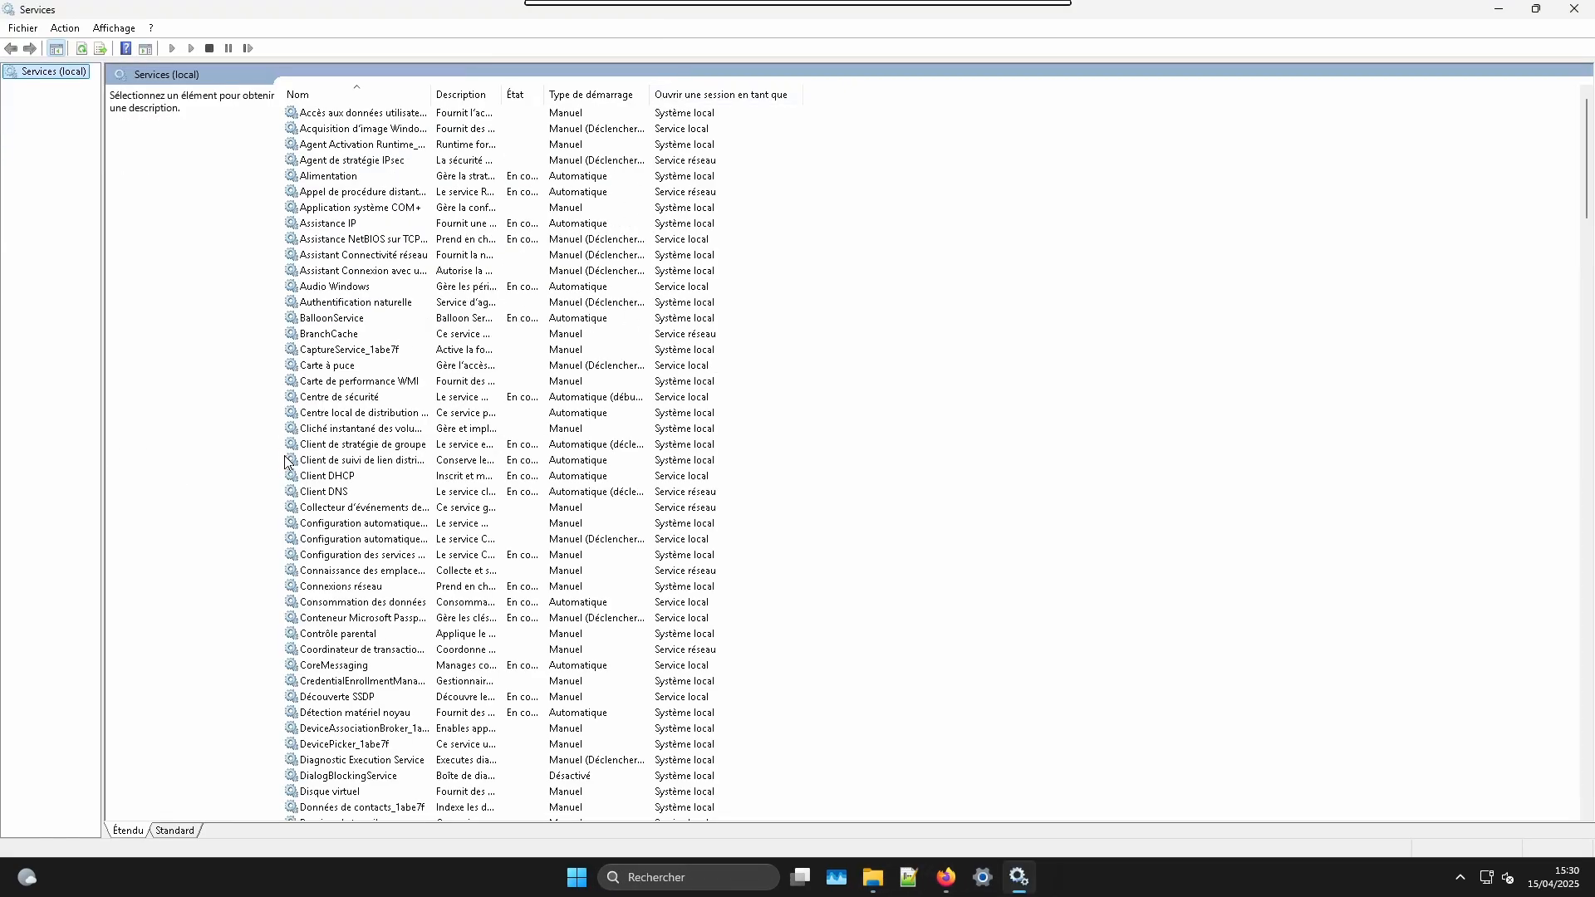
pyautogui.click(287, 461)
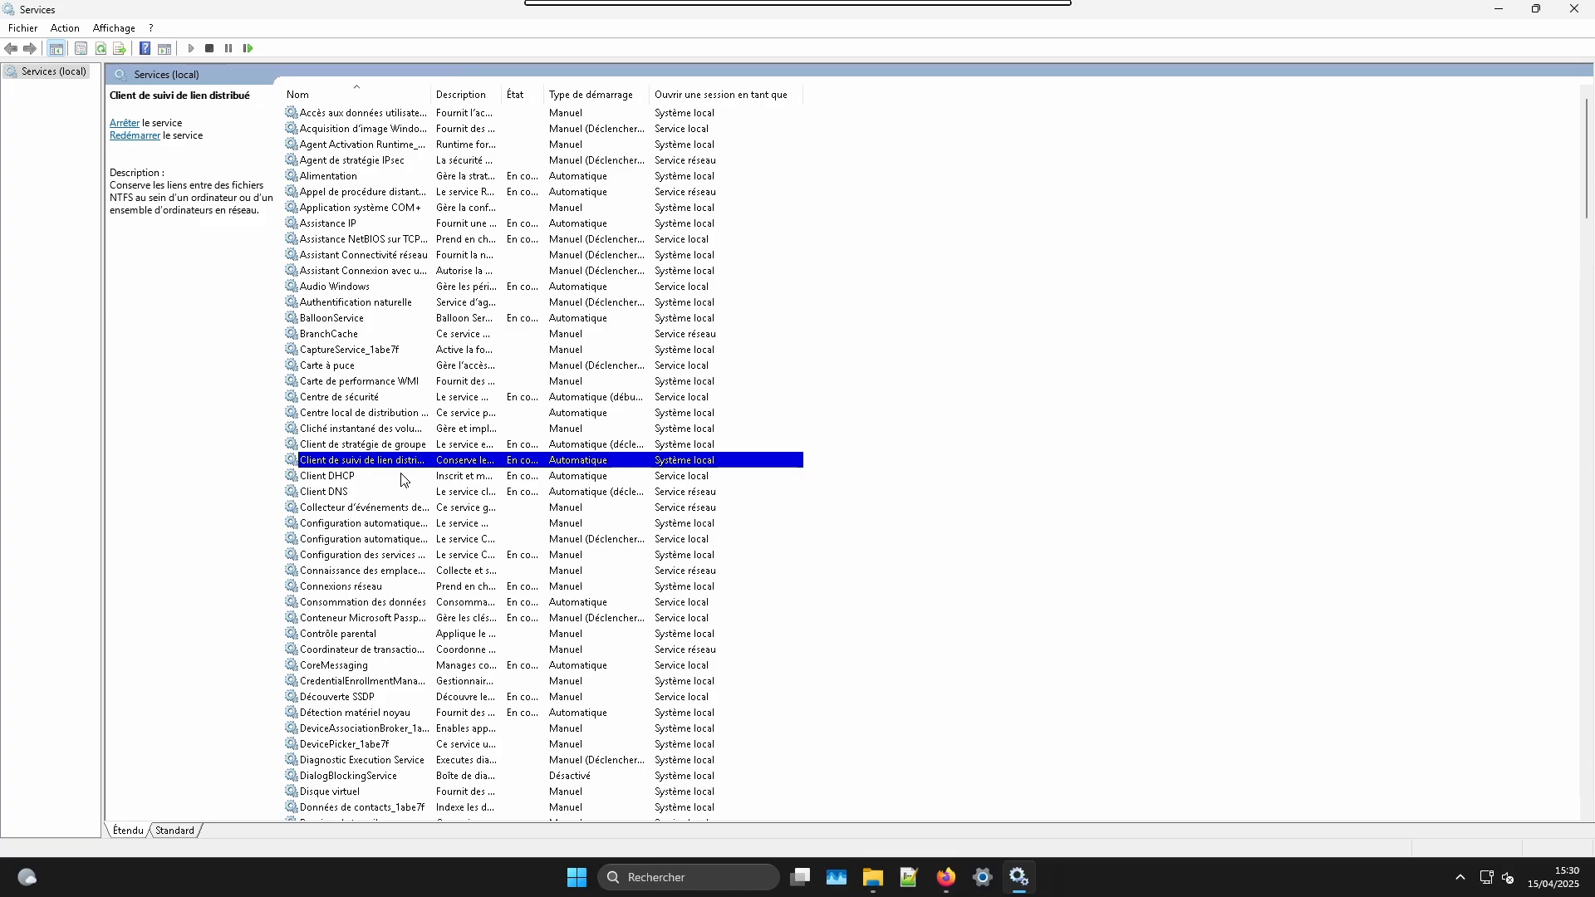
pyautogui.press('g')
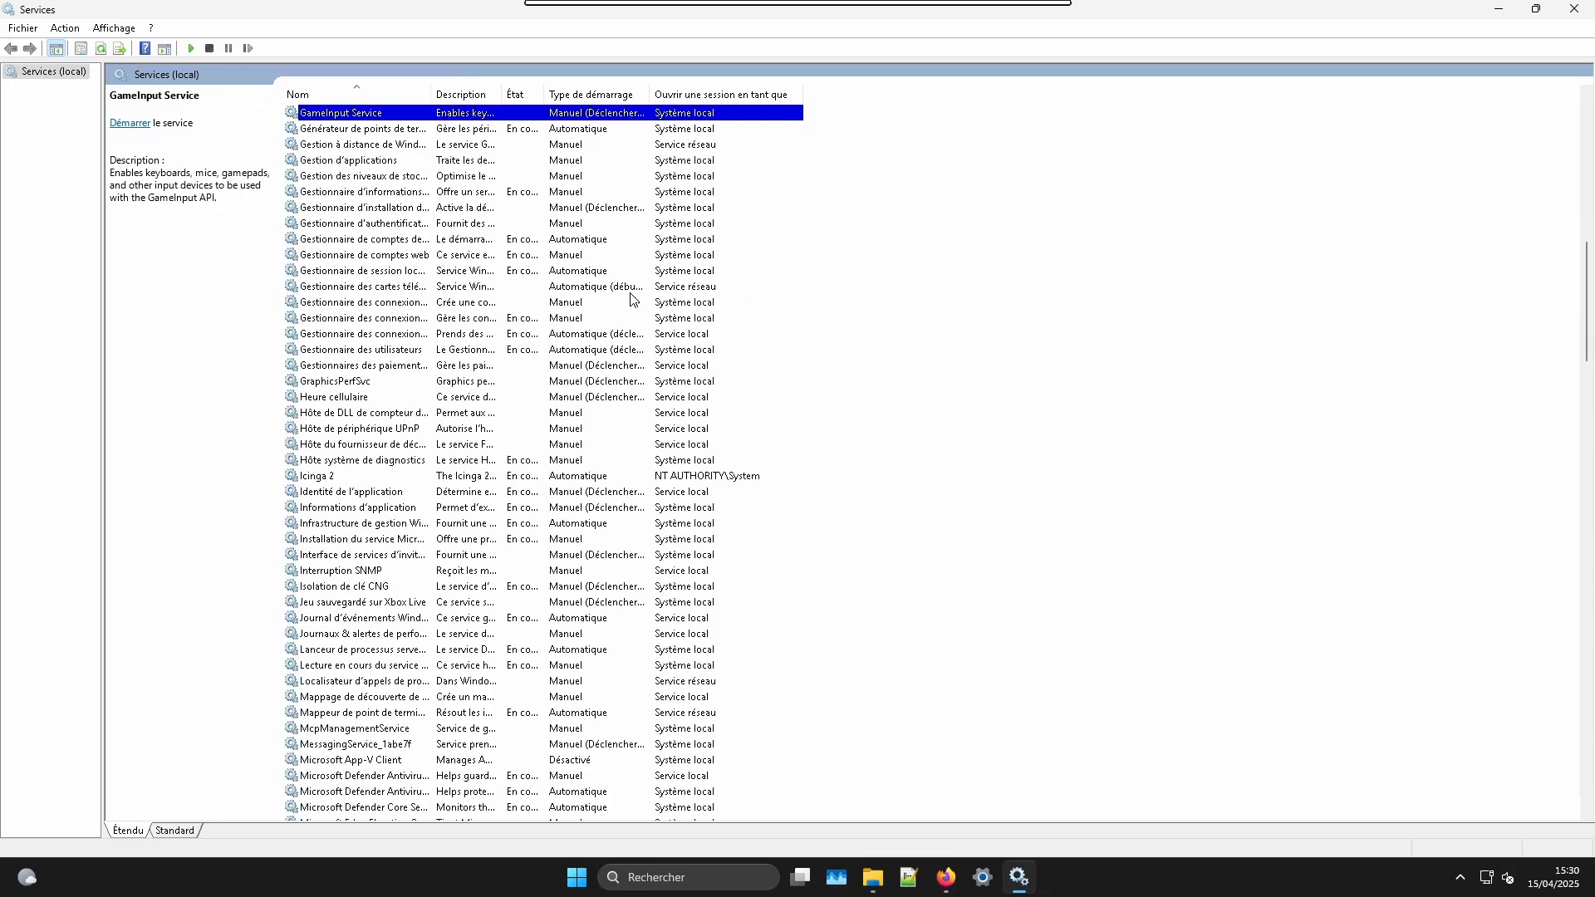
pyautogui.click(385, 479)
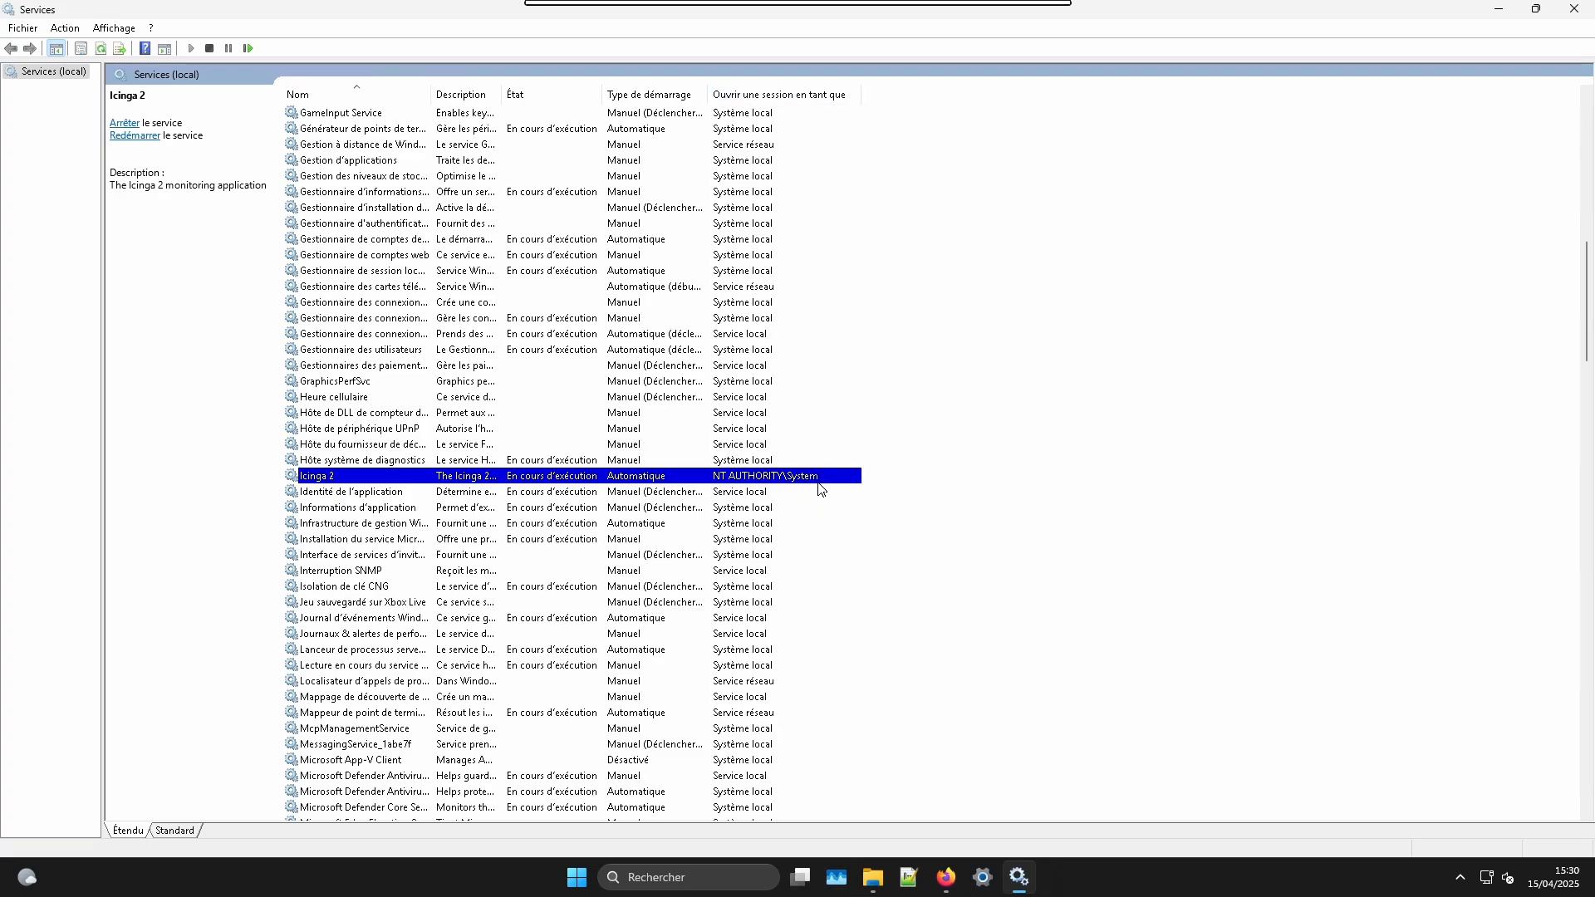
pyautogui.click(1504, 12)
# - Switch to VSCodium, check the Icinga server's hostname and /etc/hosts in the terminal, and copy its fully qualified name
pyautogui.press('super')
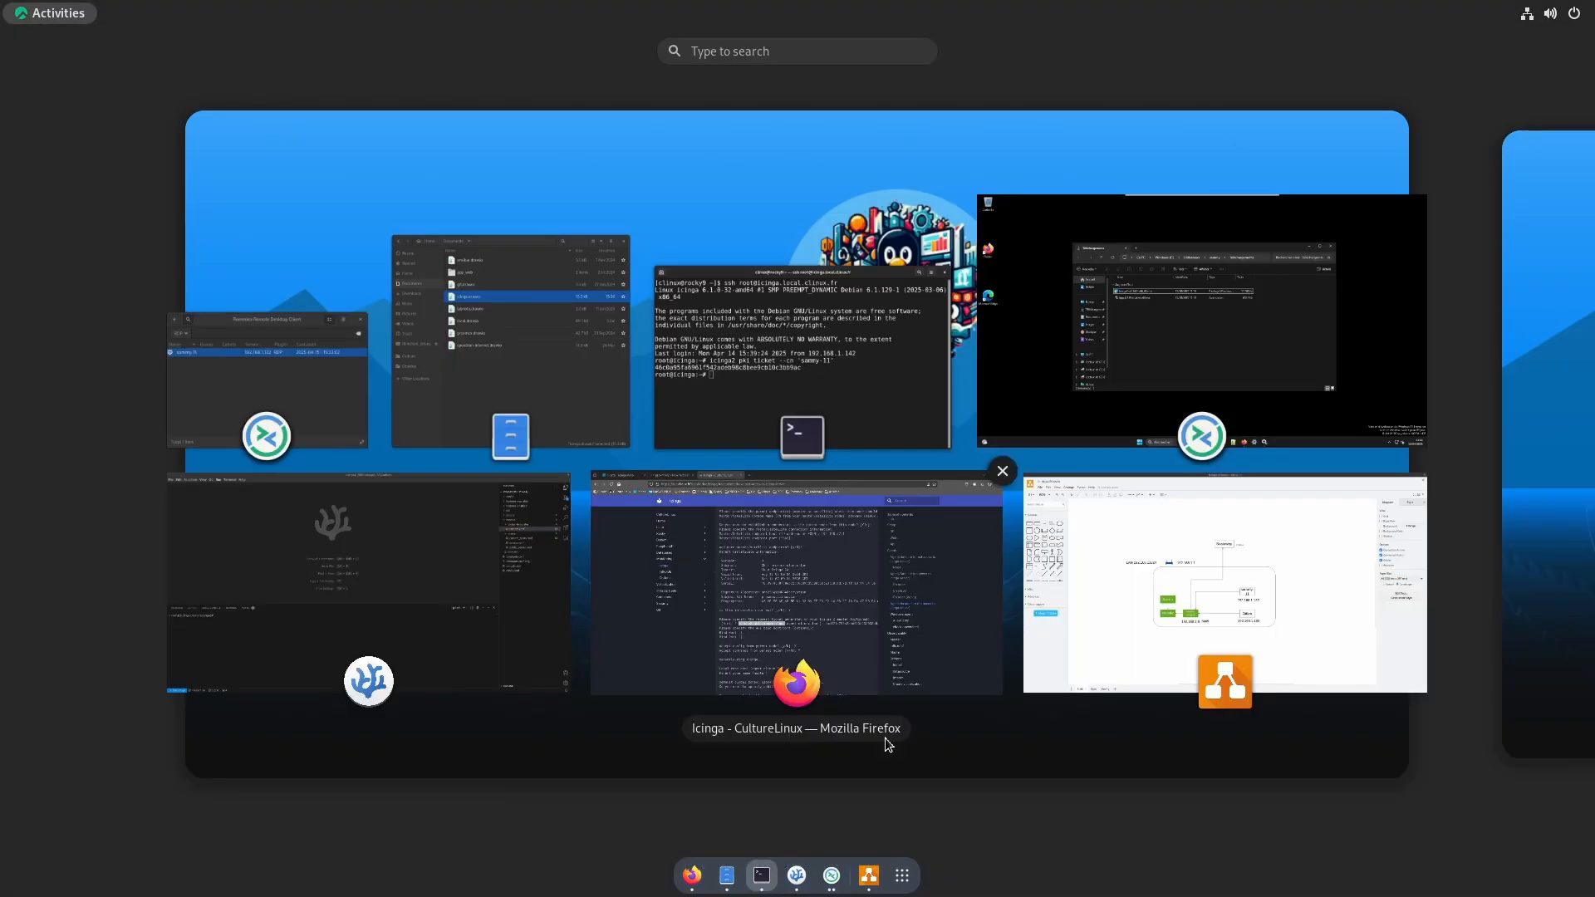
pyautogui.click(494, 573)
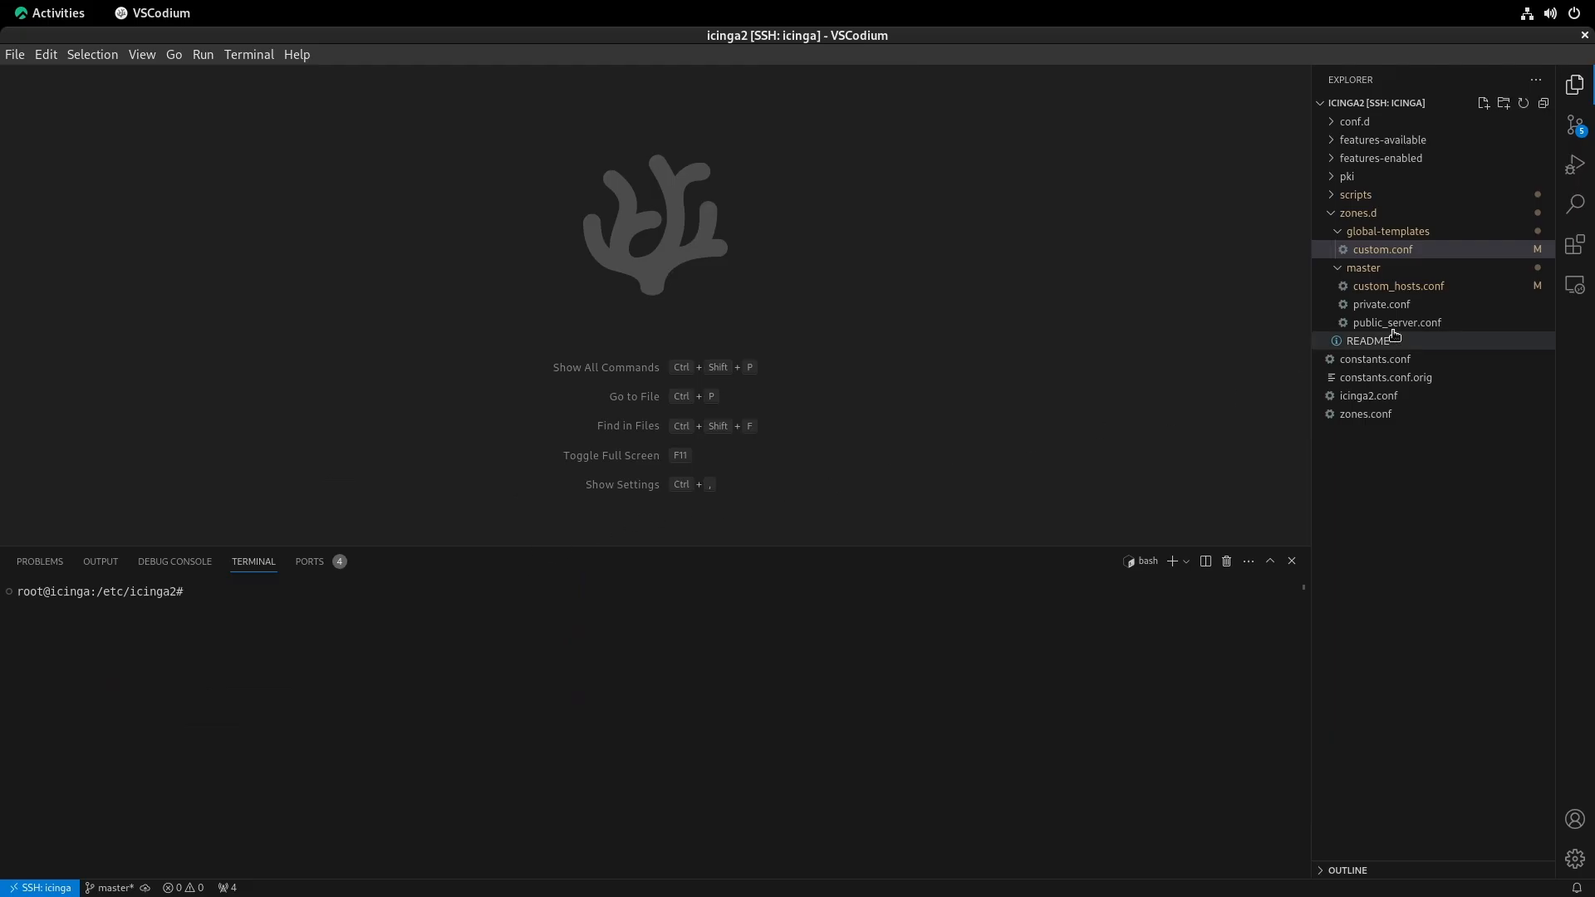
pyautogui.click(1362, 213)
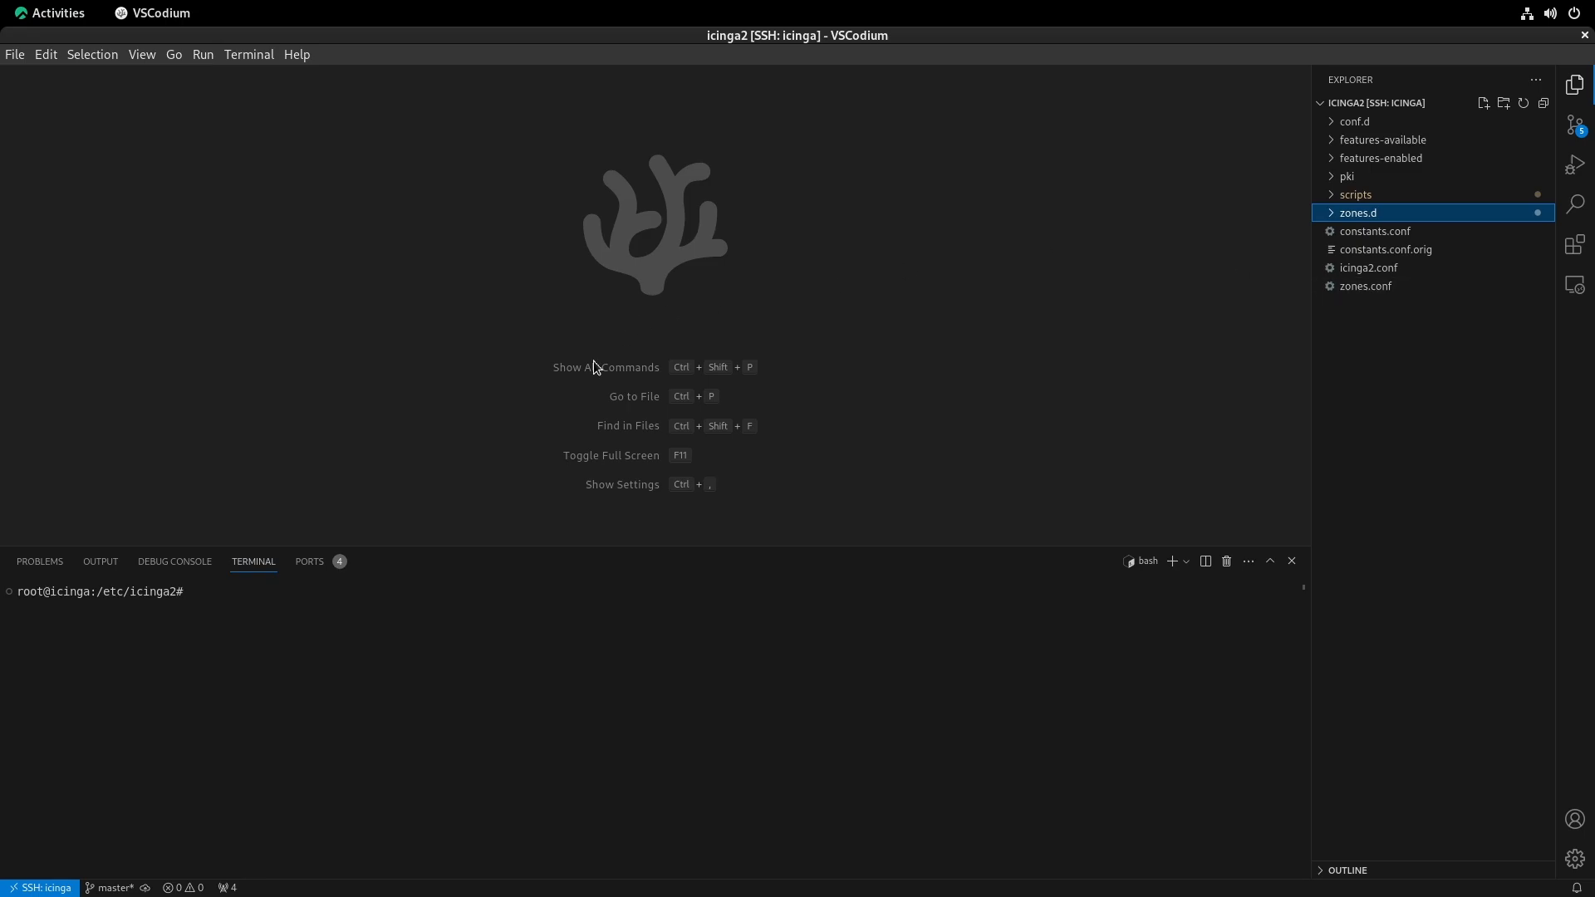
pyautogui.click(385, 649)
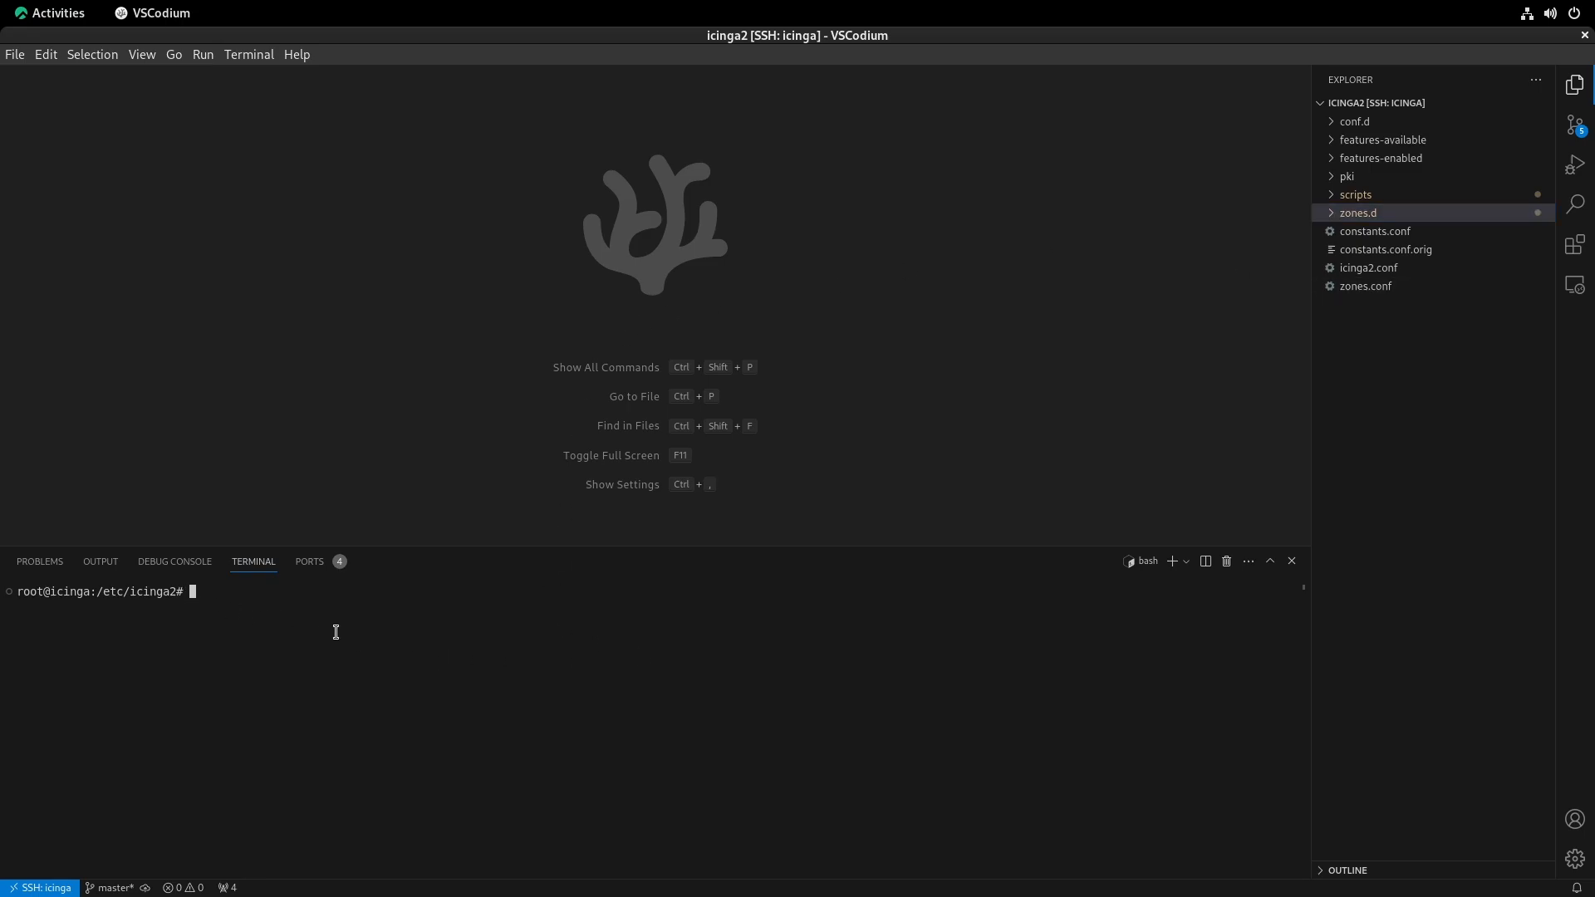
pyautogui.write('hostname')
pyautogui.press('Return')
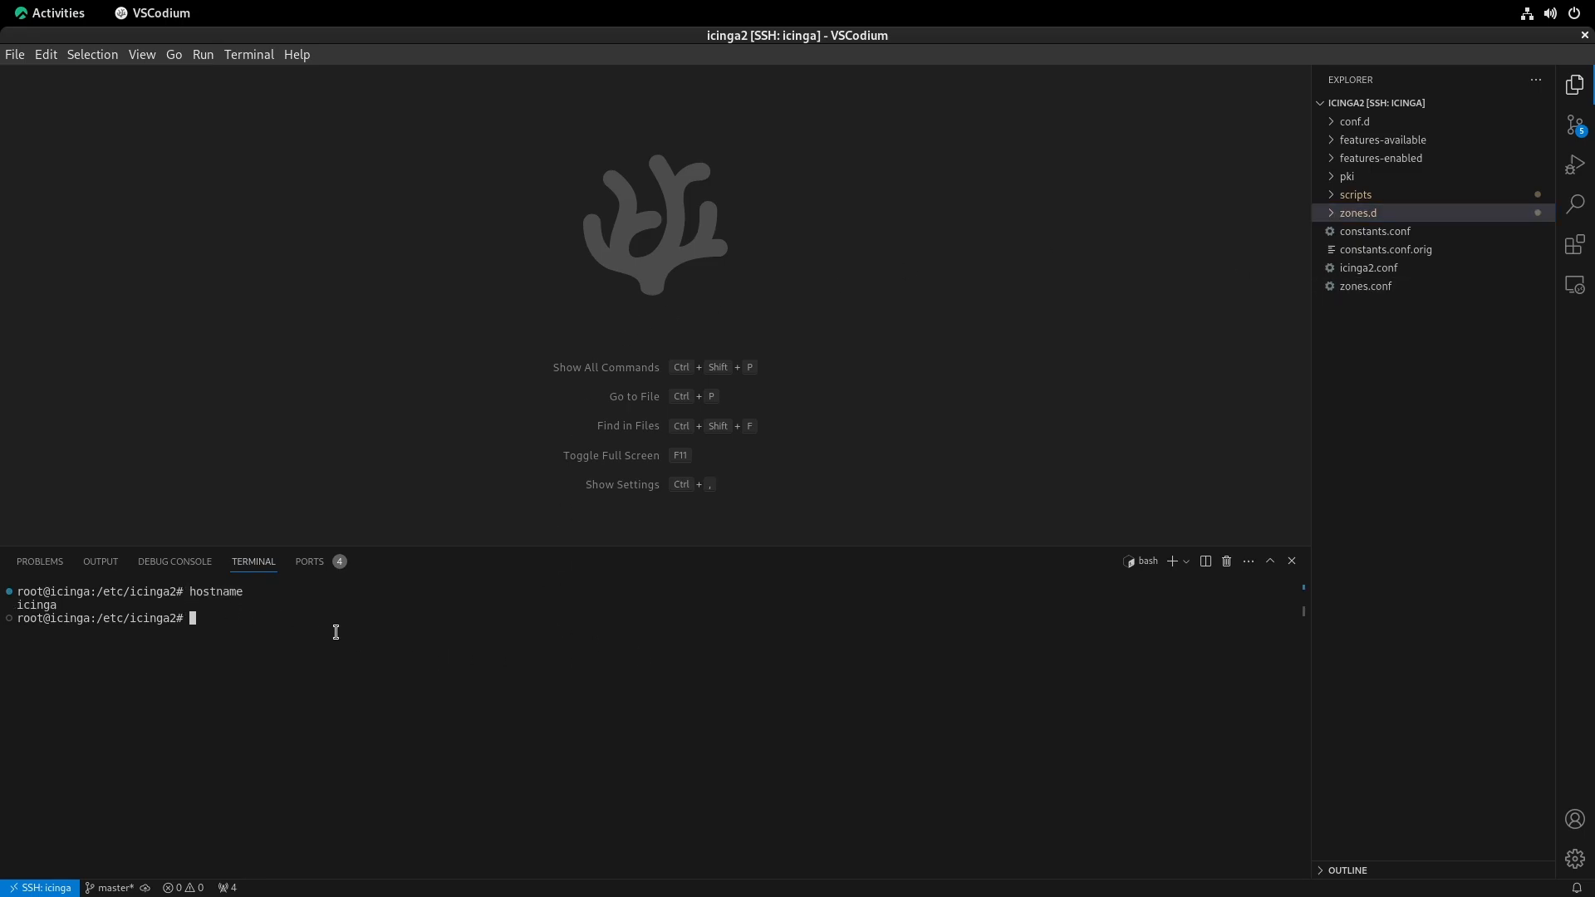
pyautogui.write('cat /etc/hosts')
pyautogui.press('Return')
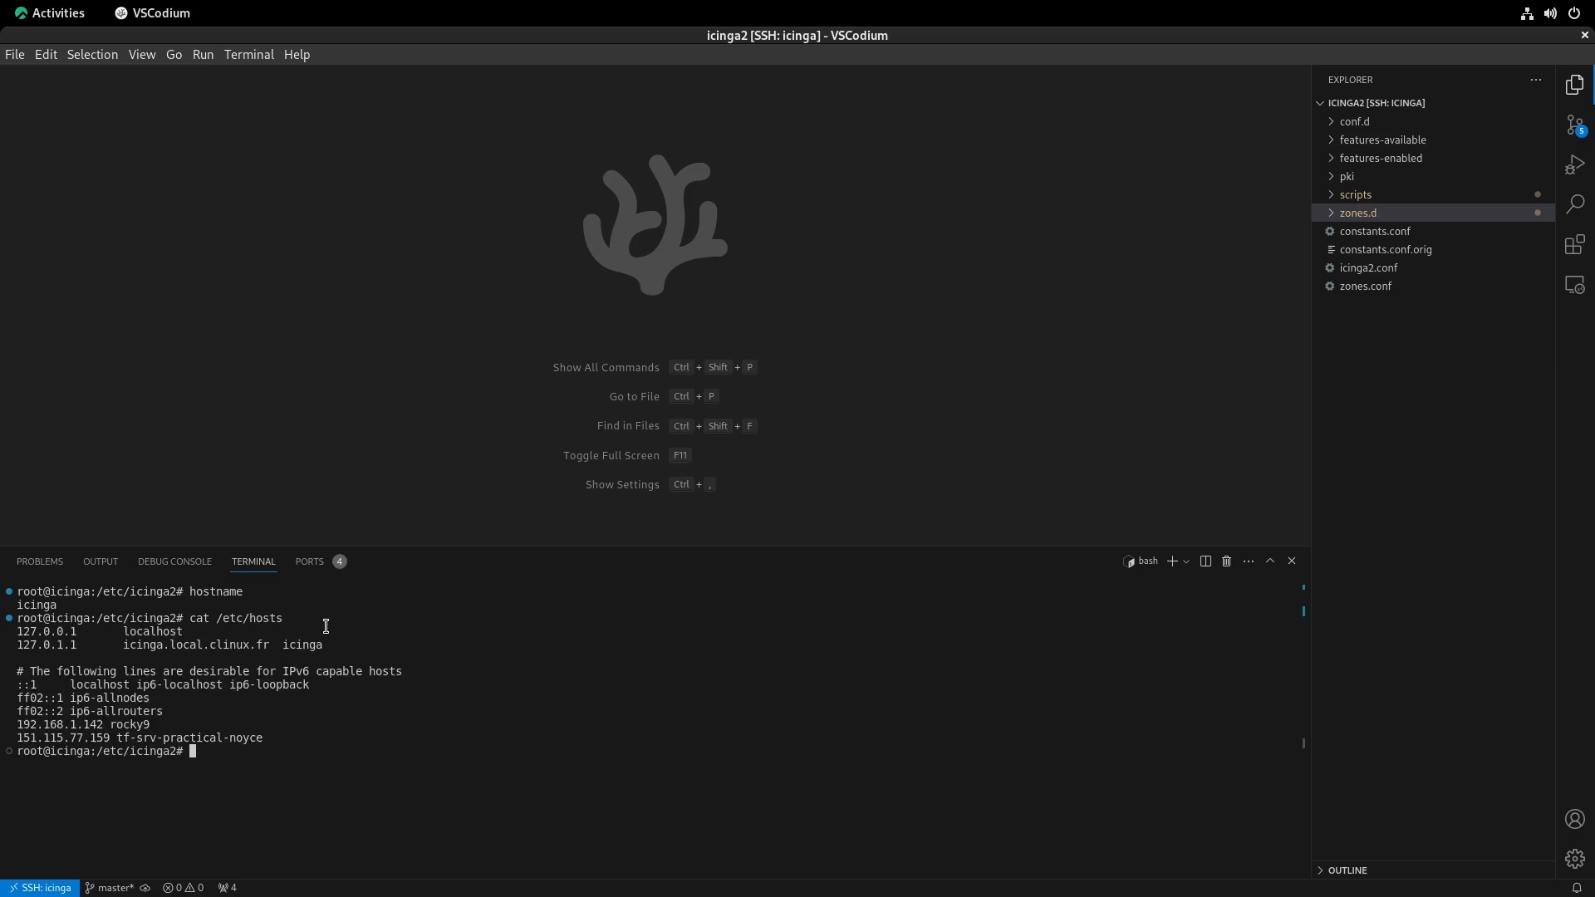
pyautogui.moveTo(123, 645); pyautogui.dragTo(269, 645)
pyautogui.hotkey('ctrl', 'c')
# - Create a file named windows_host.conf in the zones.d/master folder
pyautogui.click(1363, 214)
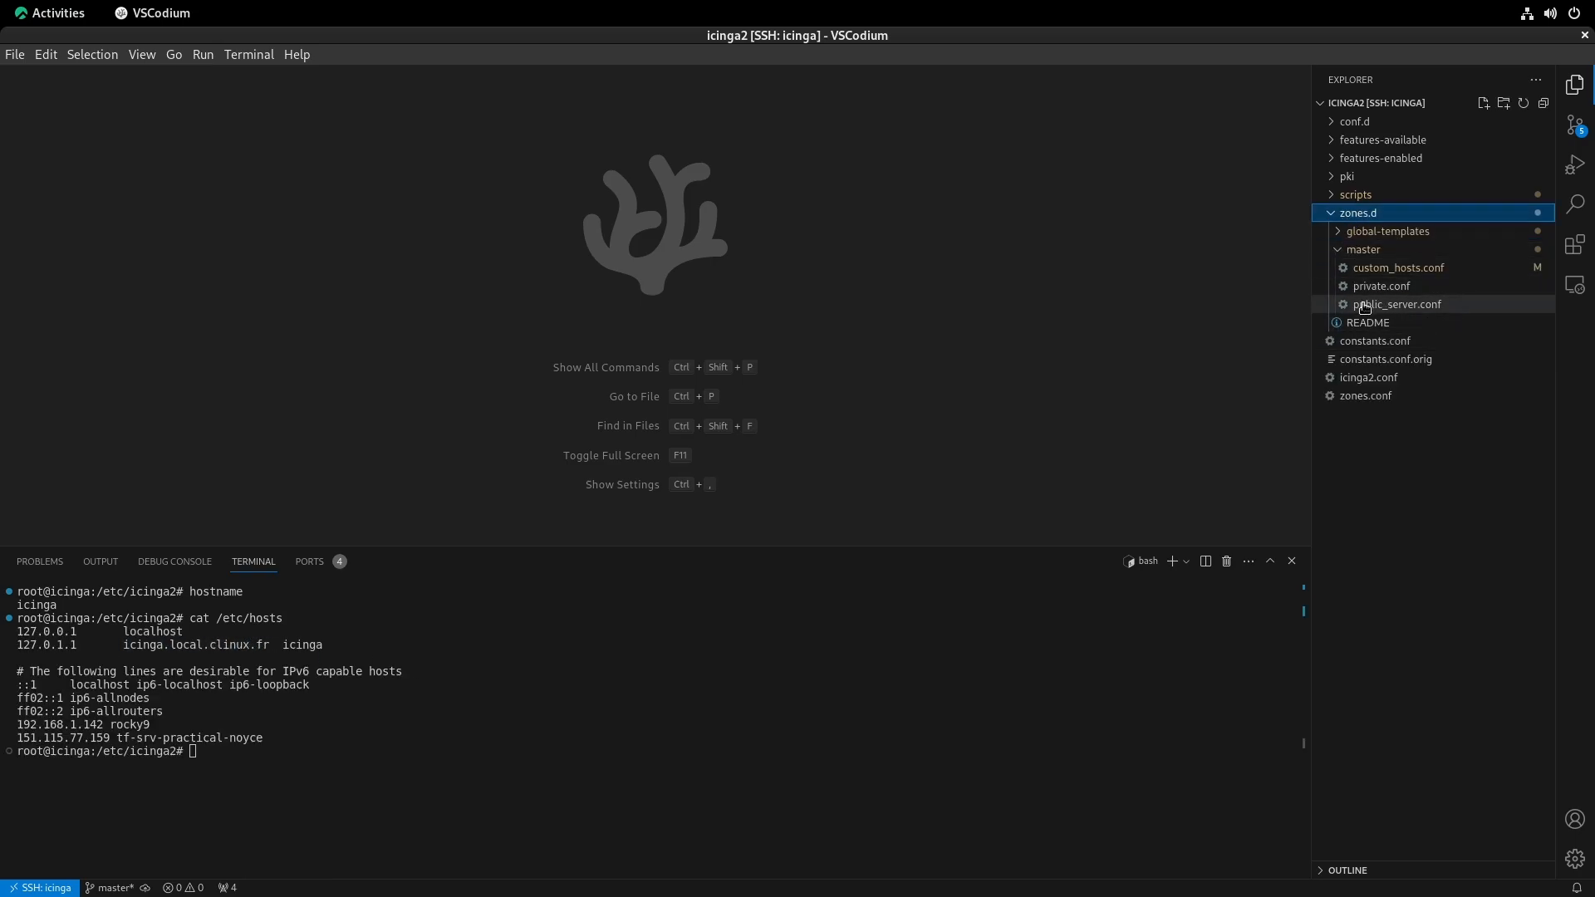
pyautogui.rightClick(1375, 254)
pyautogui.click(1417, 271)
pyautogui.write('windows_h')
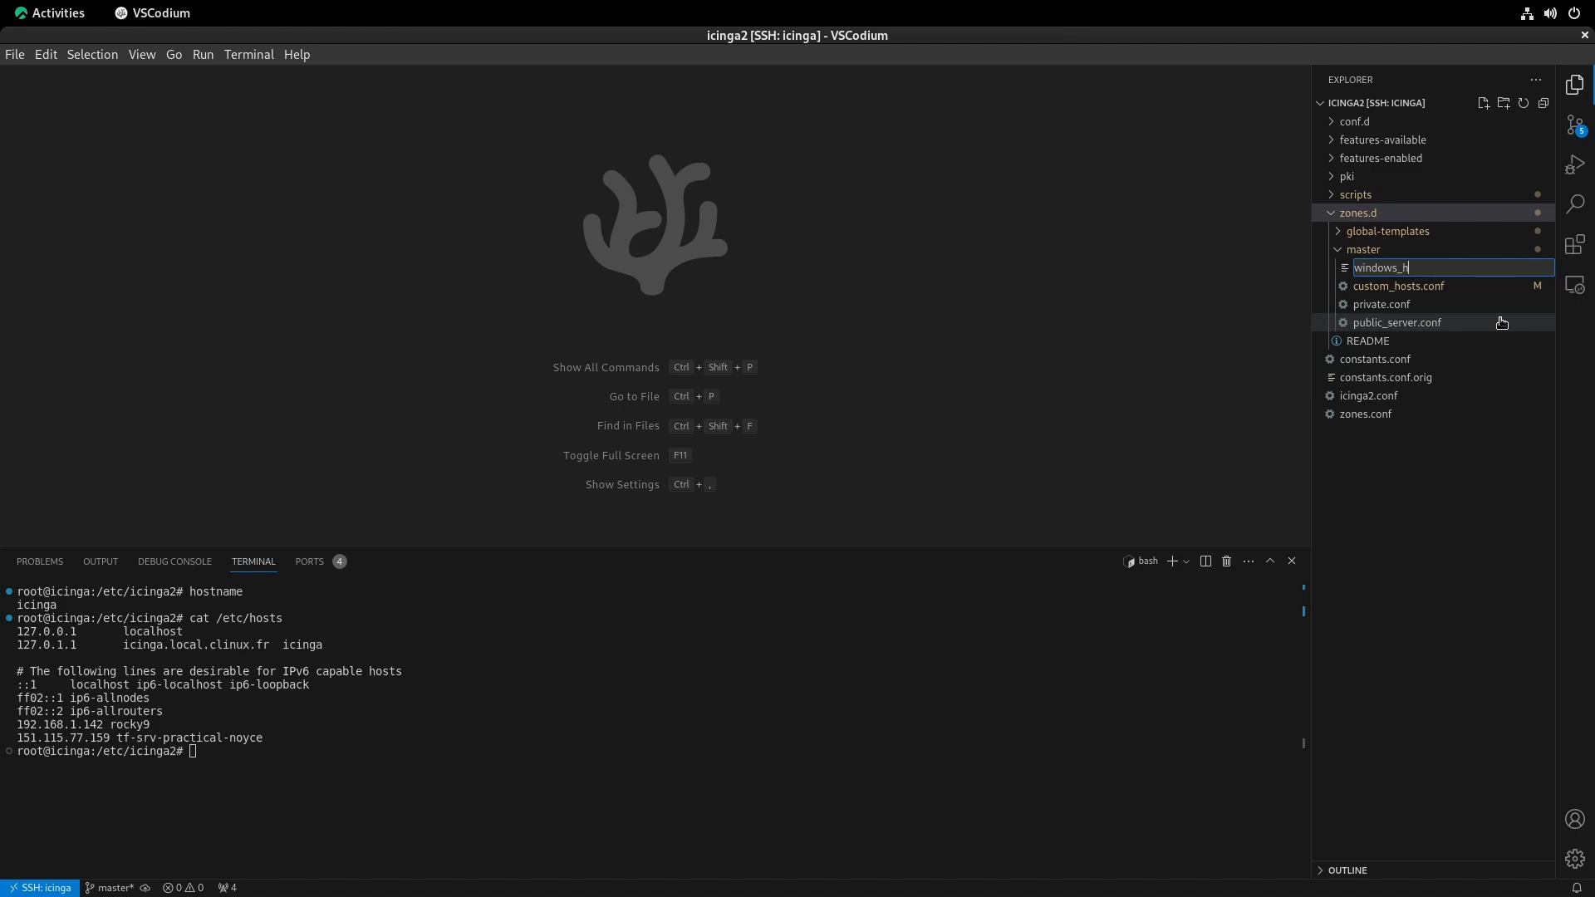
pyautogui.write('ost.conf')
pyautogui.press('Return')
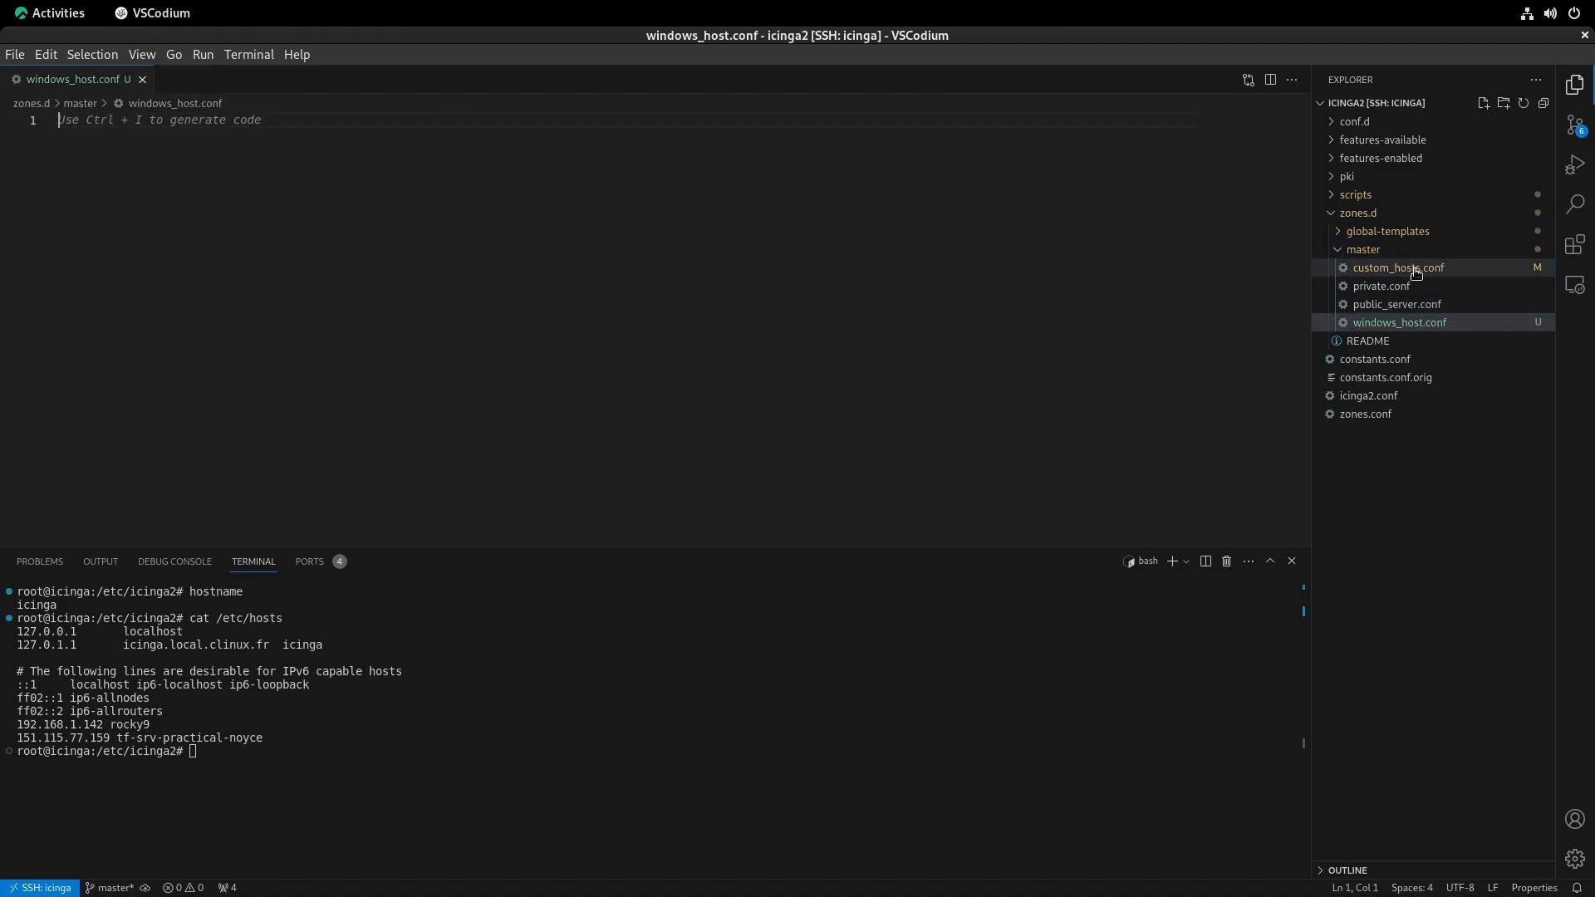
# - Copy the gitlab.local.clinux.fr Endpoint, Zone and Host objects from custom_hosts.conf into windows_host.conf
pyautogui.click(1417, 271)
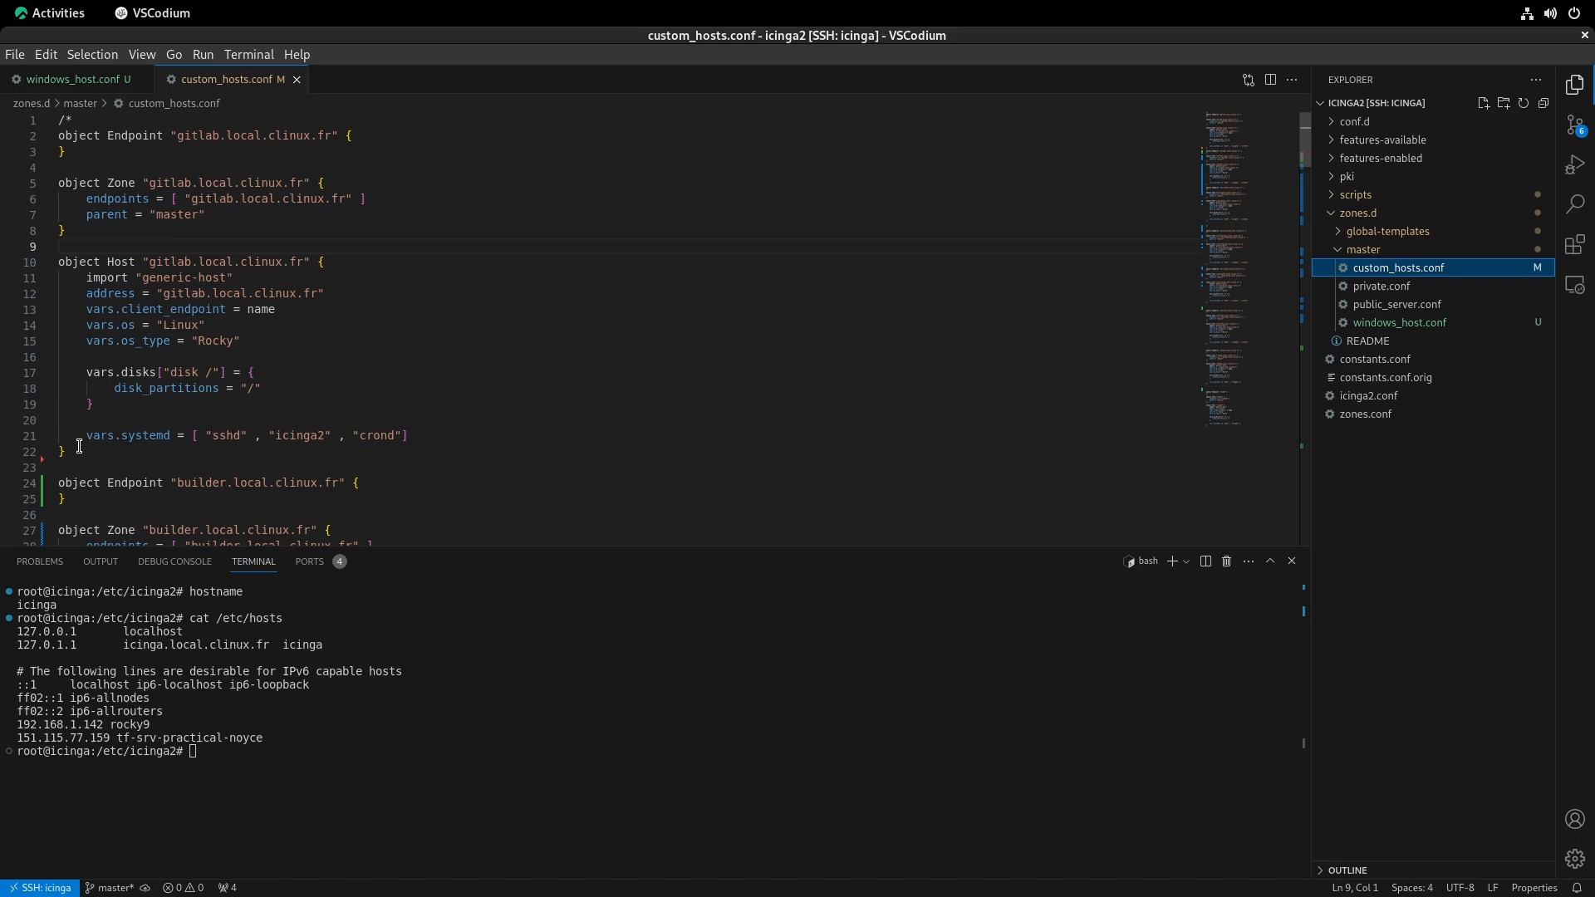
pyautogui.moveTo(79, 446); pyautogui.dragTo(58, 136)
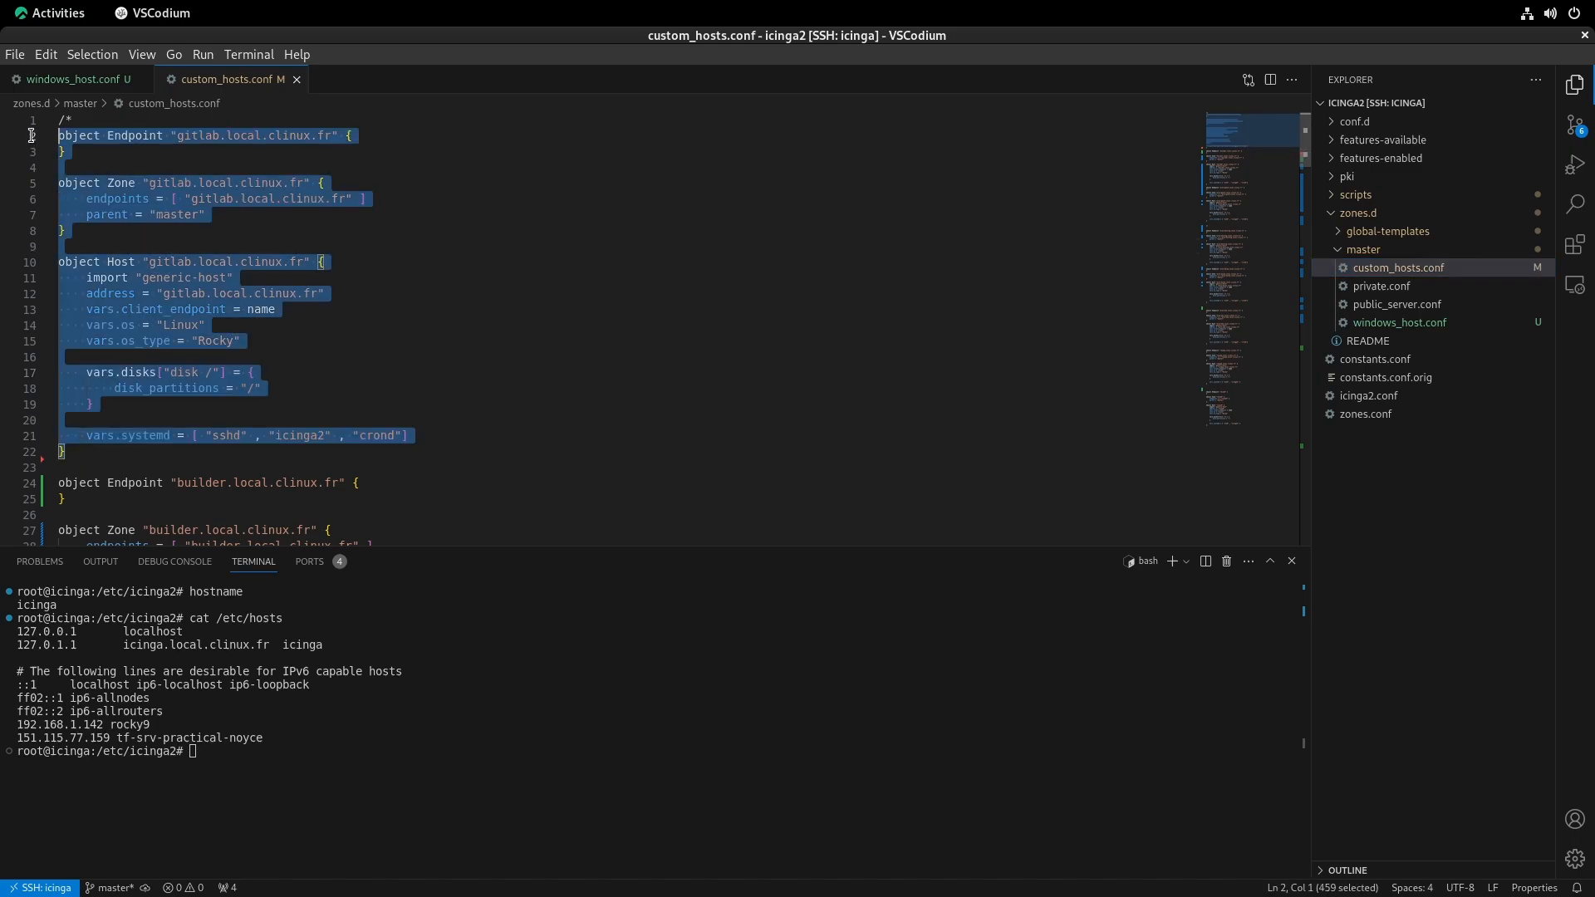
pyautogui.click(97, 81)
pyautogui.hotkey('ctrl', 'v')
# - Rename the Endpoint and Zone objects to sammy-11, set the zone's endpoints entry to sammy-11, and save the file
pyautogui.moveTo(177, 121); pyautogui.dragTo(332, 121)
pyautogui.press('BackSpace')
pyautogui.write('sammy-11')
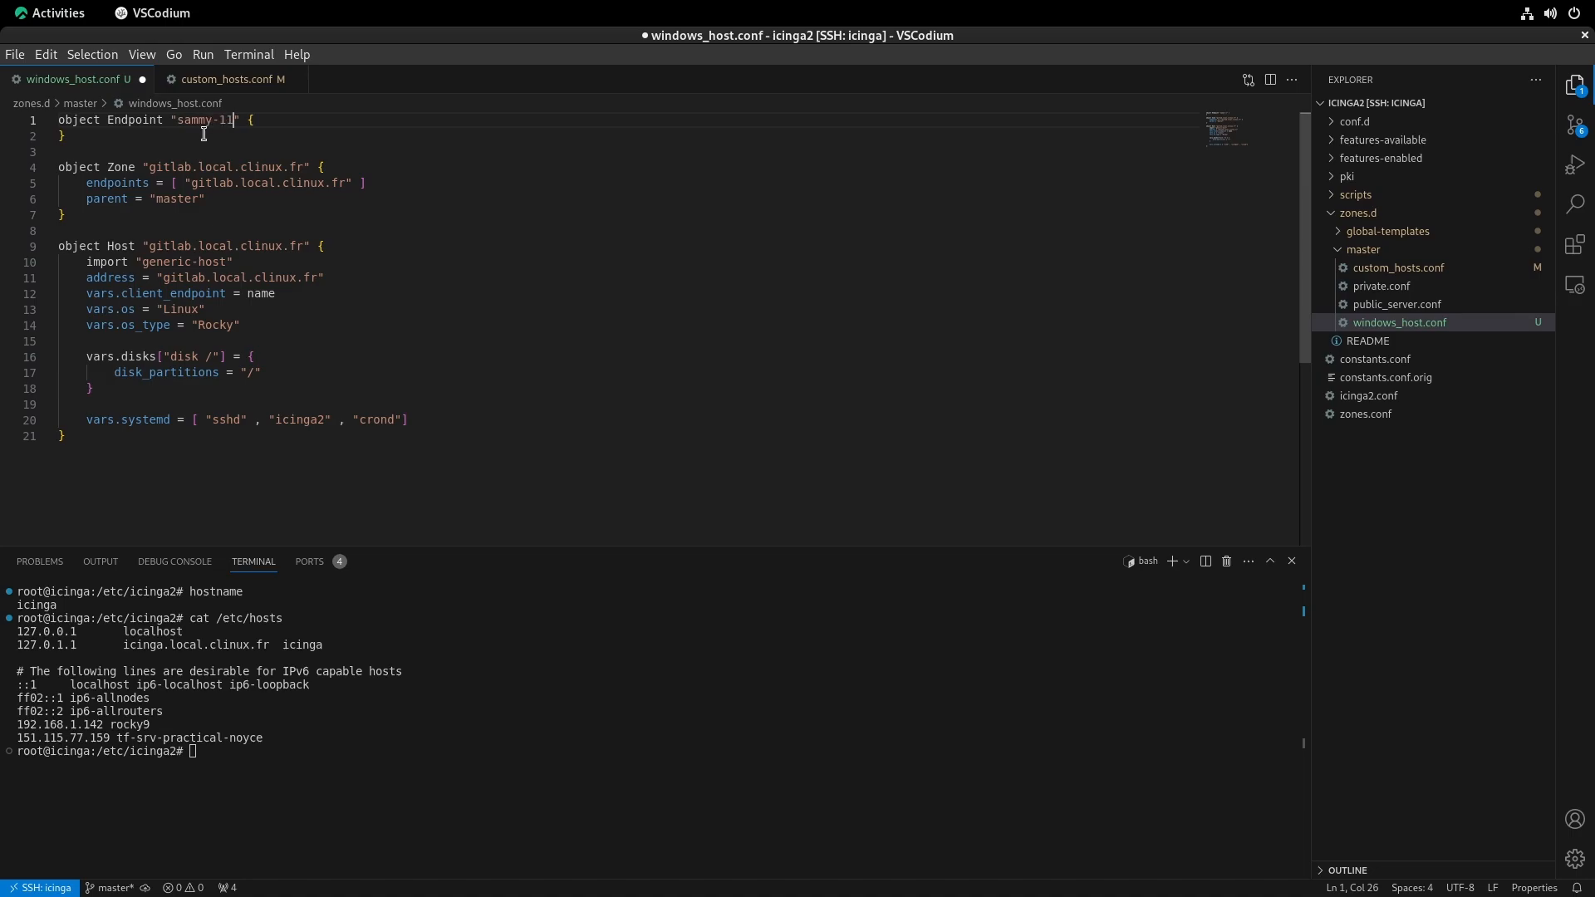
pyautogui.doubleClick(183, 119)
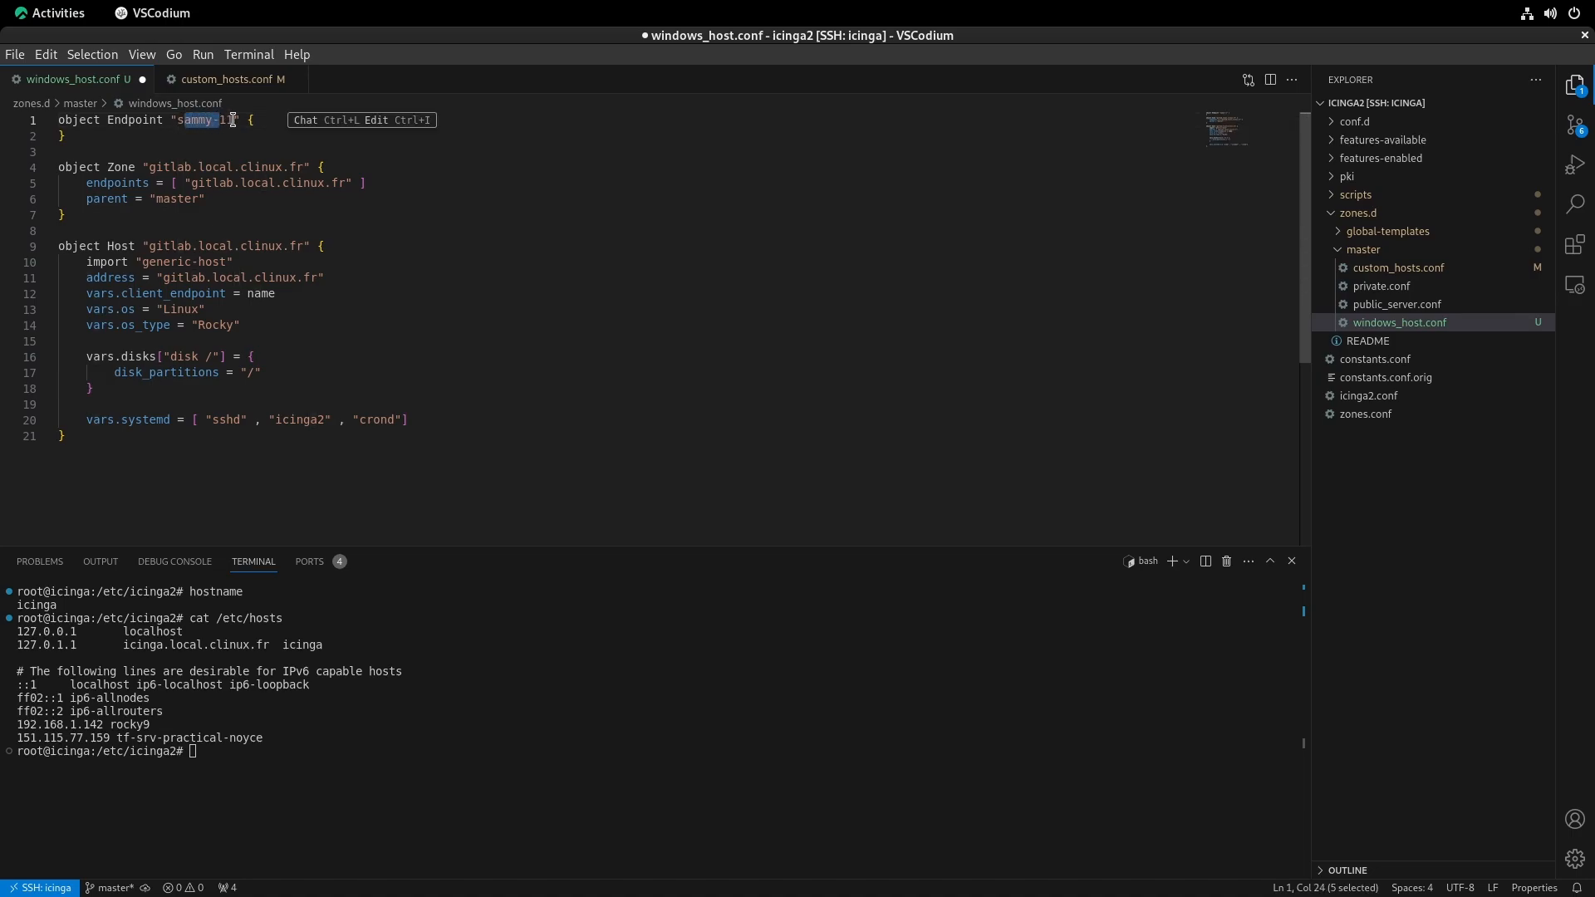
pyautogui.moveTo(233, 120); pyautogui.dragTo(208, 120)
pyautogui.moveTo(149, 167); pyautogui.dragTo(304, 167)
pyautogui.hotkey('ctrl', 'v')
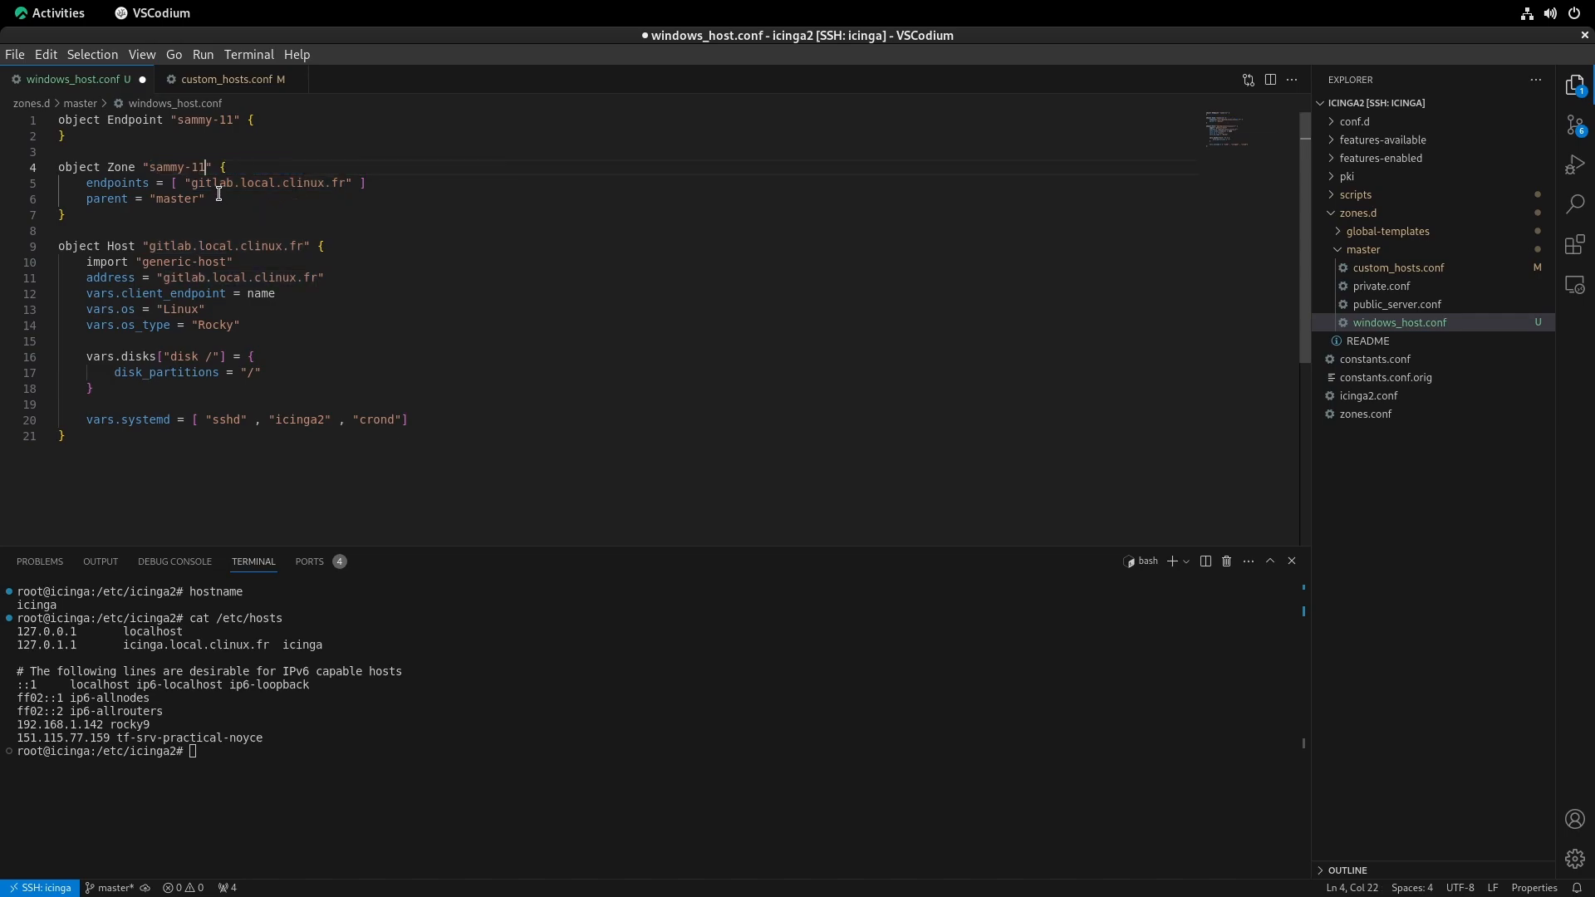
pyautogui.moveTo(192, 182); pyautogui.dragTo(328, 184)
pyautogui.hotkey('ctrl', 'v')
pyautogui.hotkey('ctrl', 's')
# - Rename the Host object in windows_host.conf to sammy-11, save the file, and clear the host's address value
pyautogui.moveTo(144, 245); pyautogui.dragTo(307, 247)
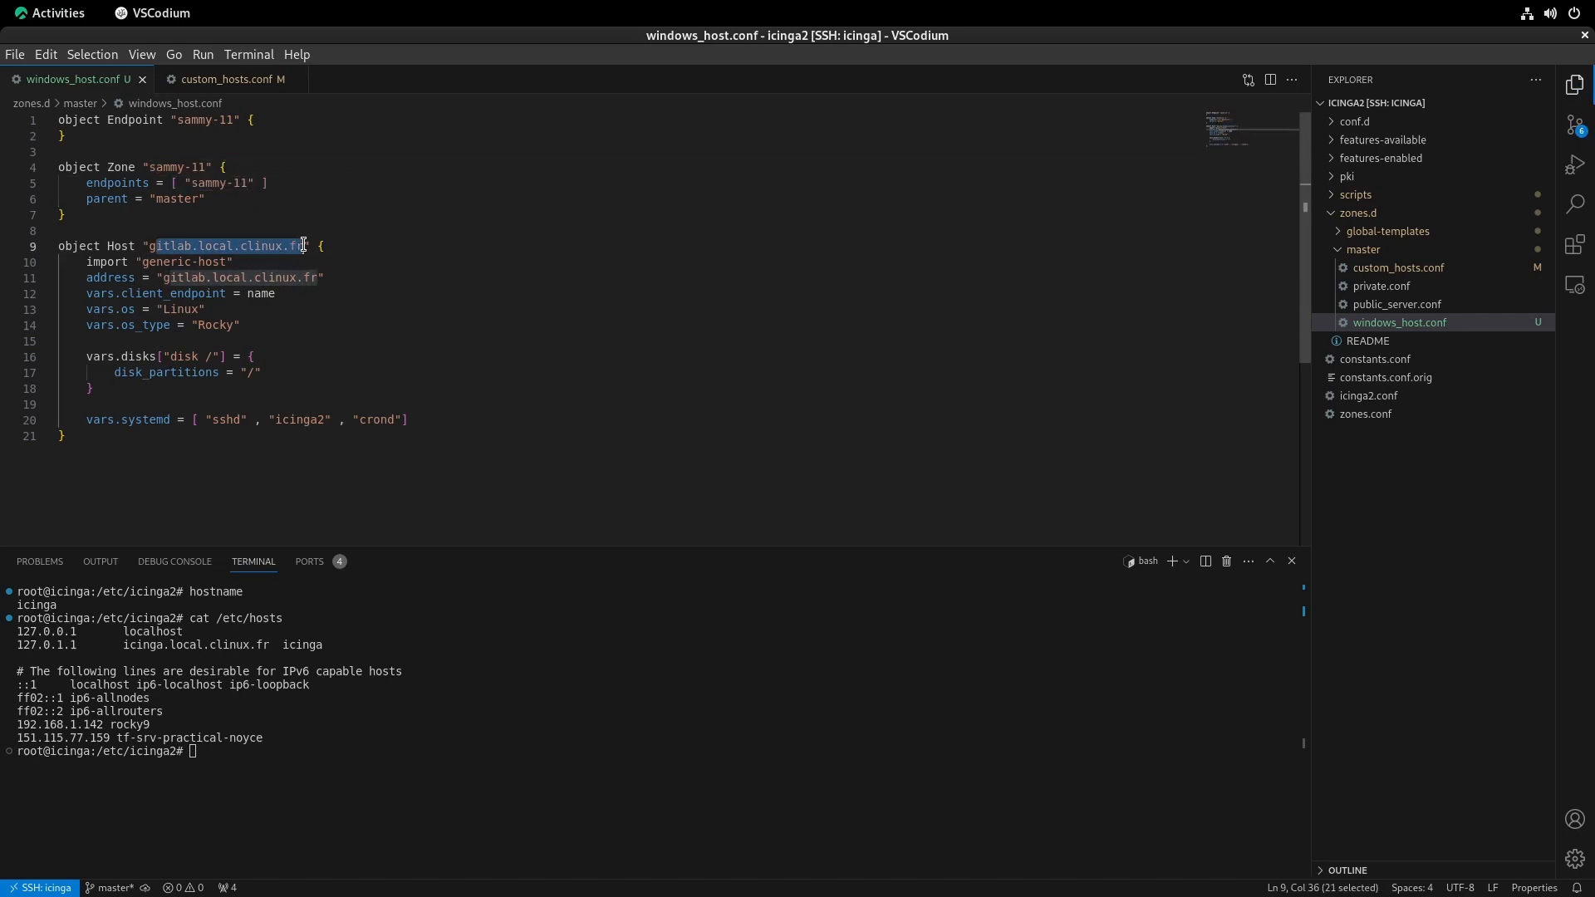
pyautogui.hotkey('ctrl', 'v')
pyautogui.hotkey('ctrl', 's')
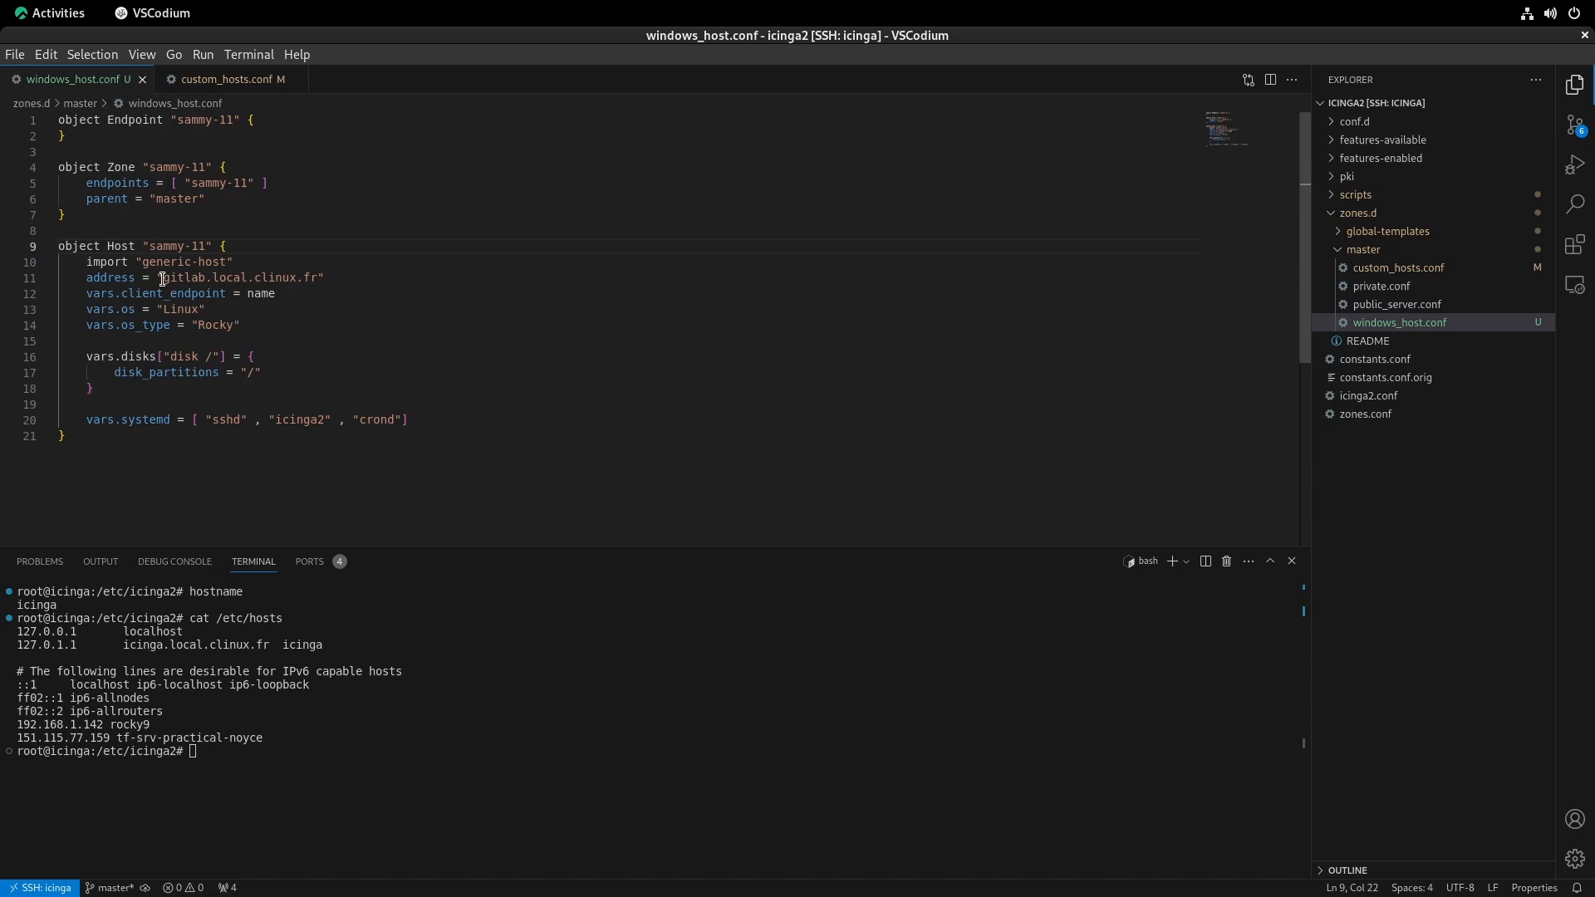
pyautogui.moveTo(163, 279); pyautogui.dragTo(319, 279)
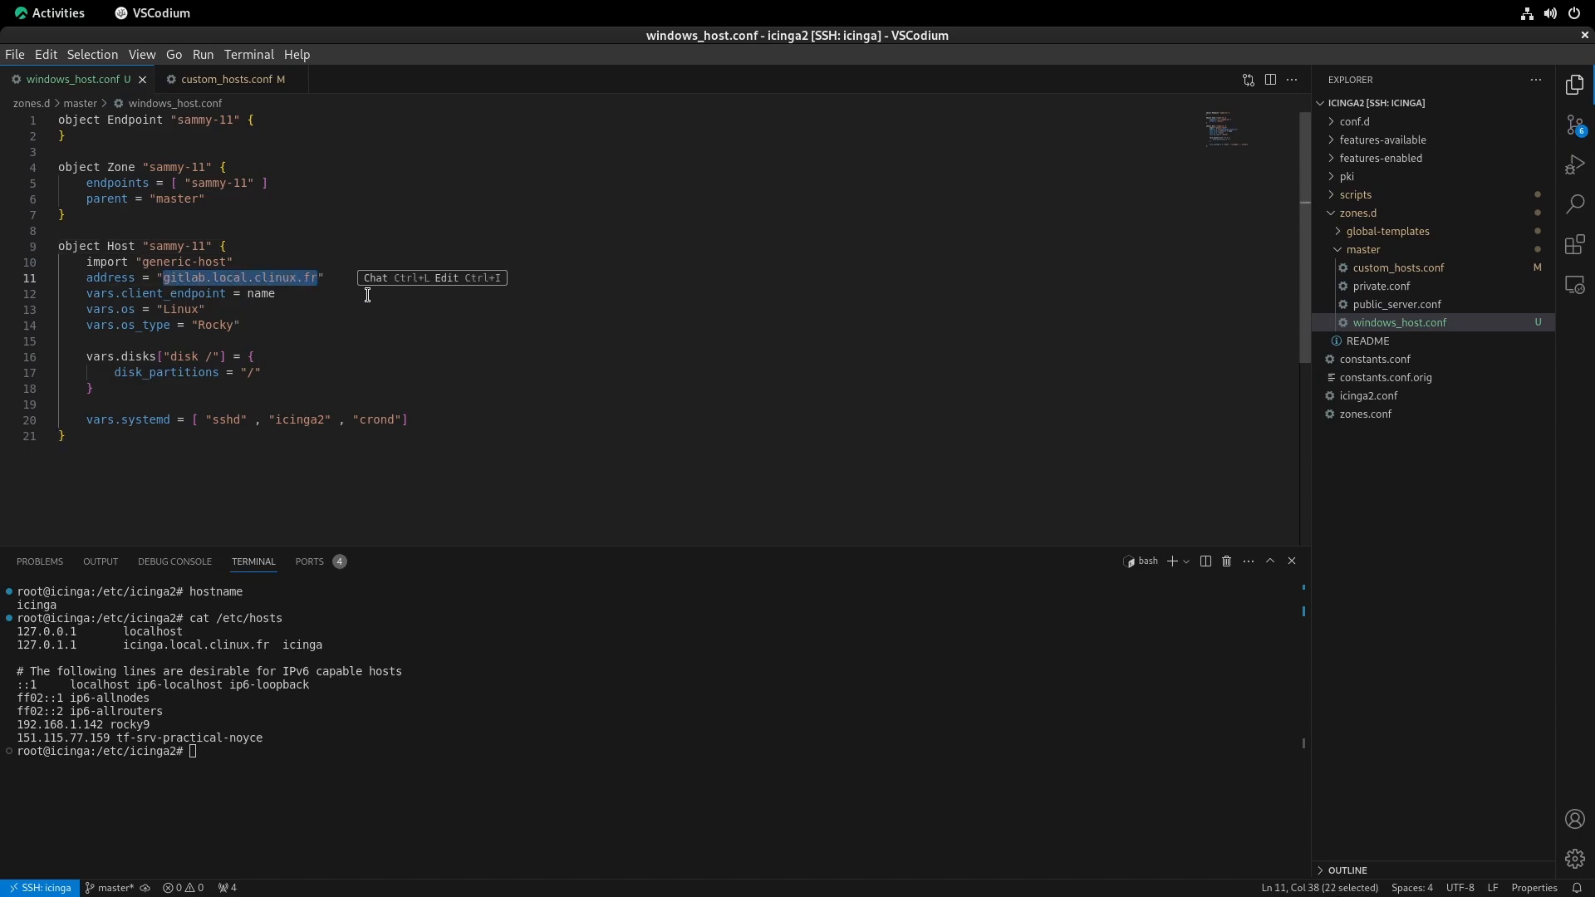
pyautogui.press('BackSpace')
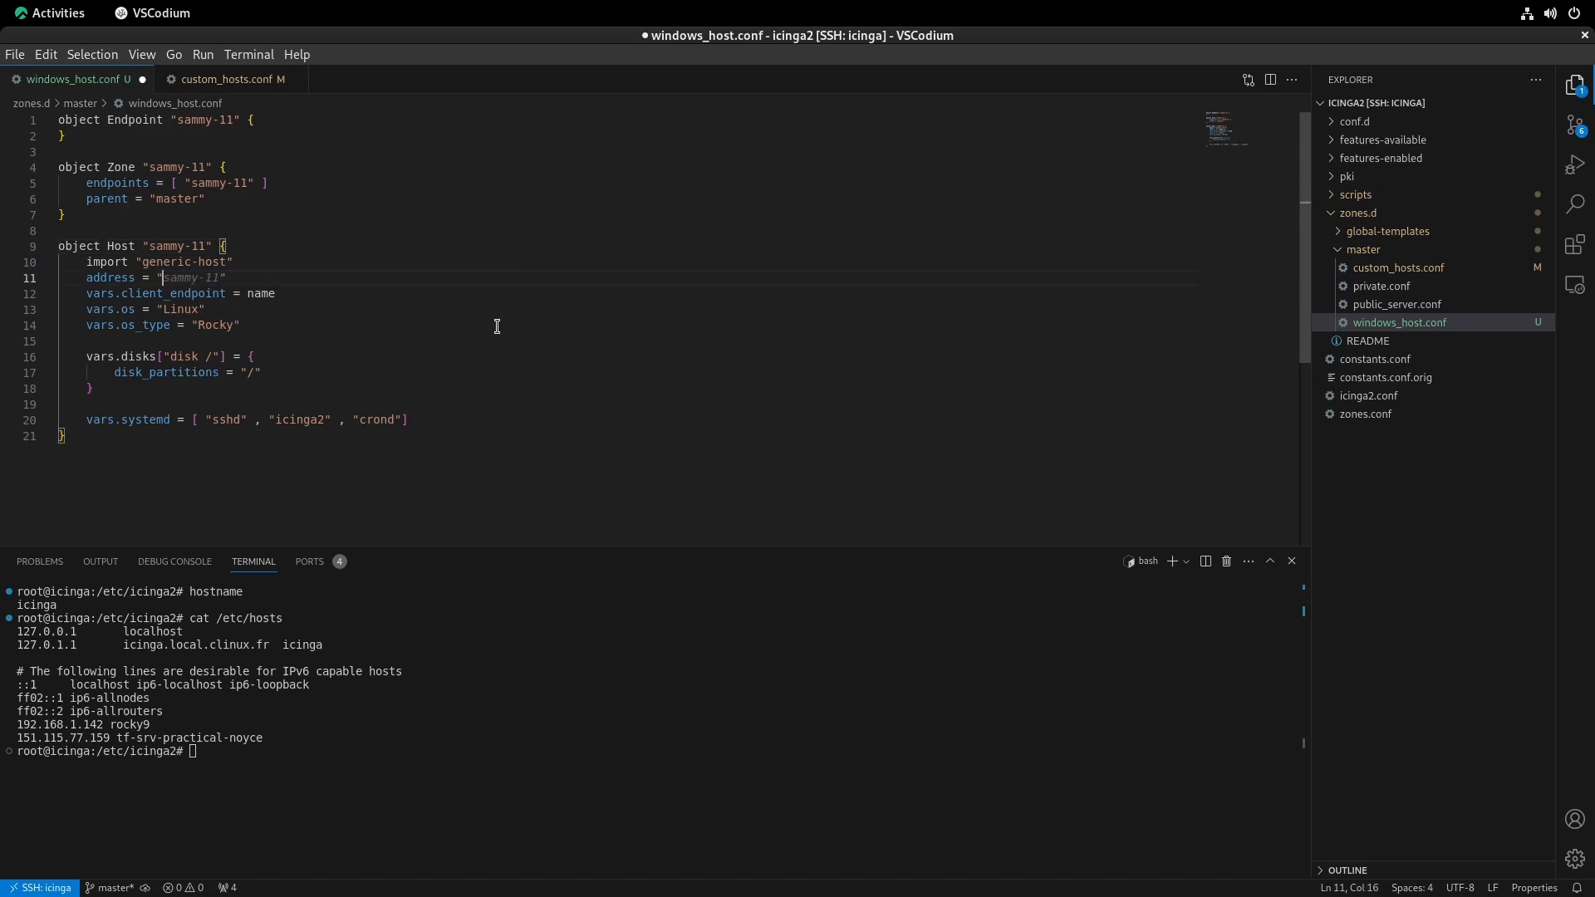
# - Switch to the sammy-11 remote desktop, run ipconfig in PowerShell, and copy the machine's IPv4 address
pyautogui.hotkey('alt', 'Tab')
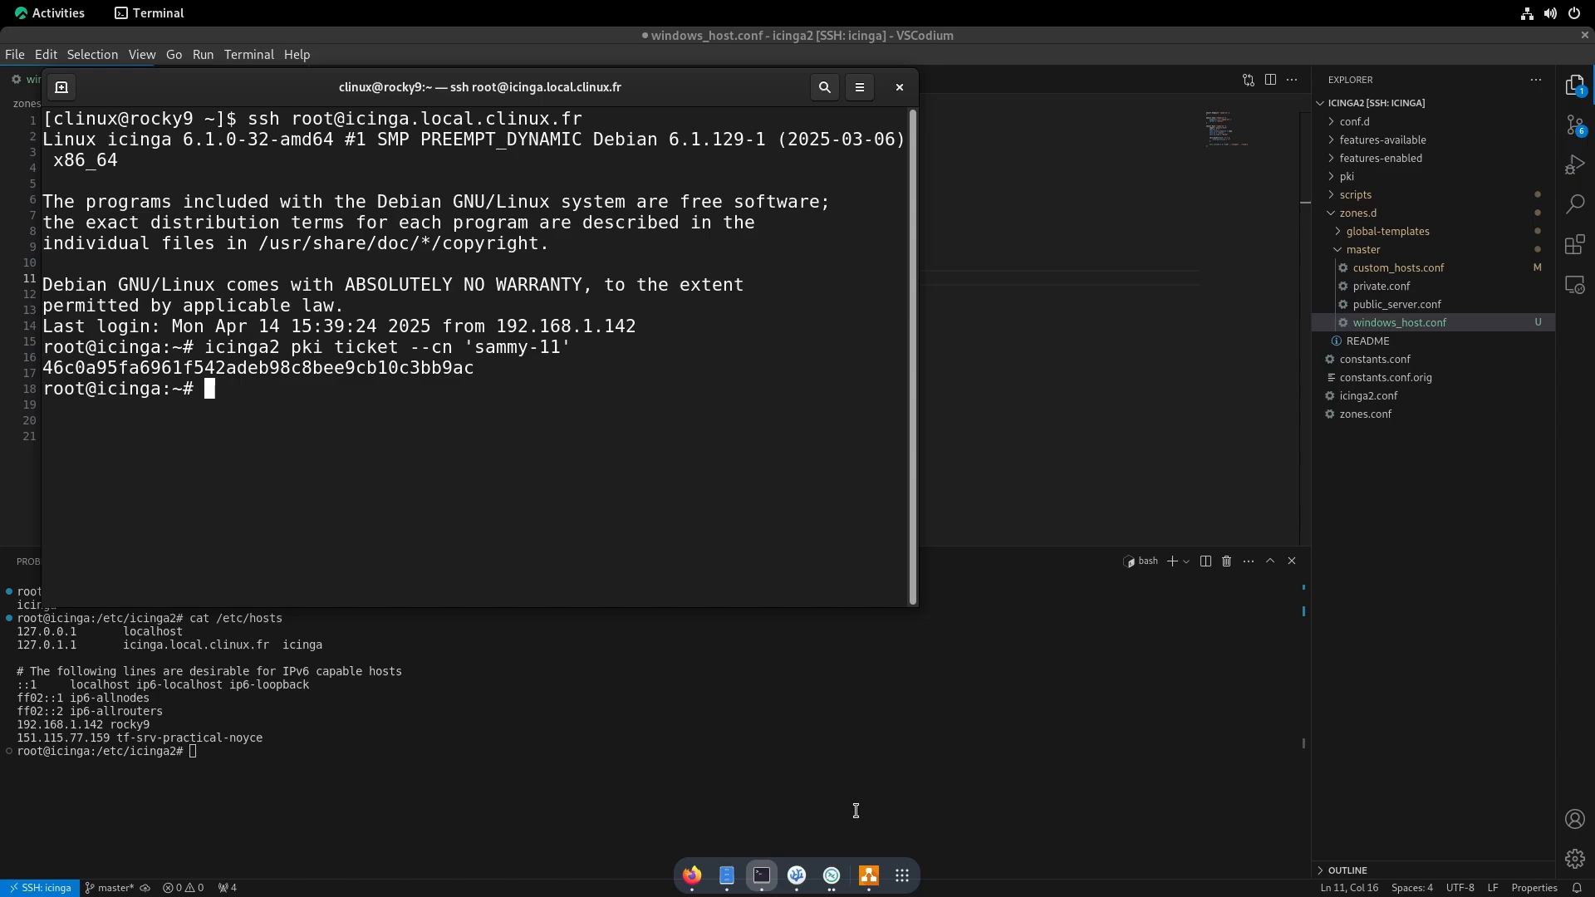
pyautogui.click(832, 875)
pyautogui.write('ipcon')
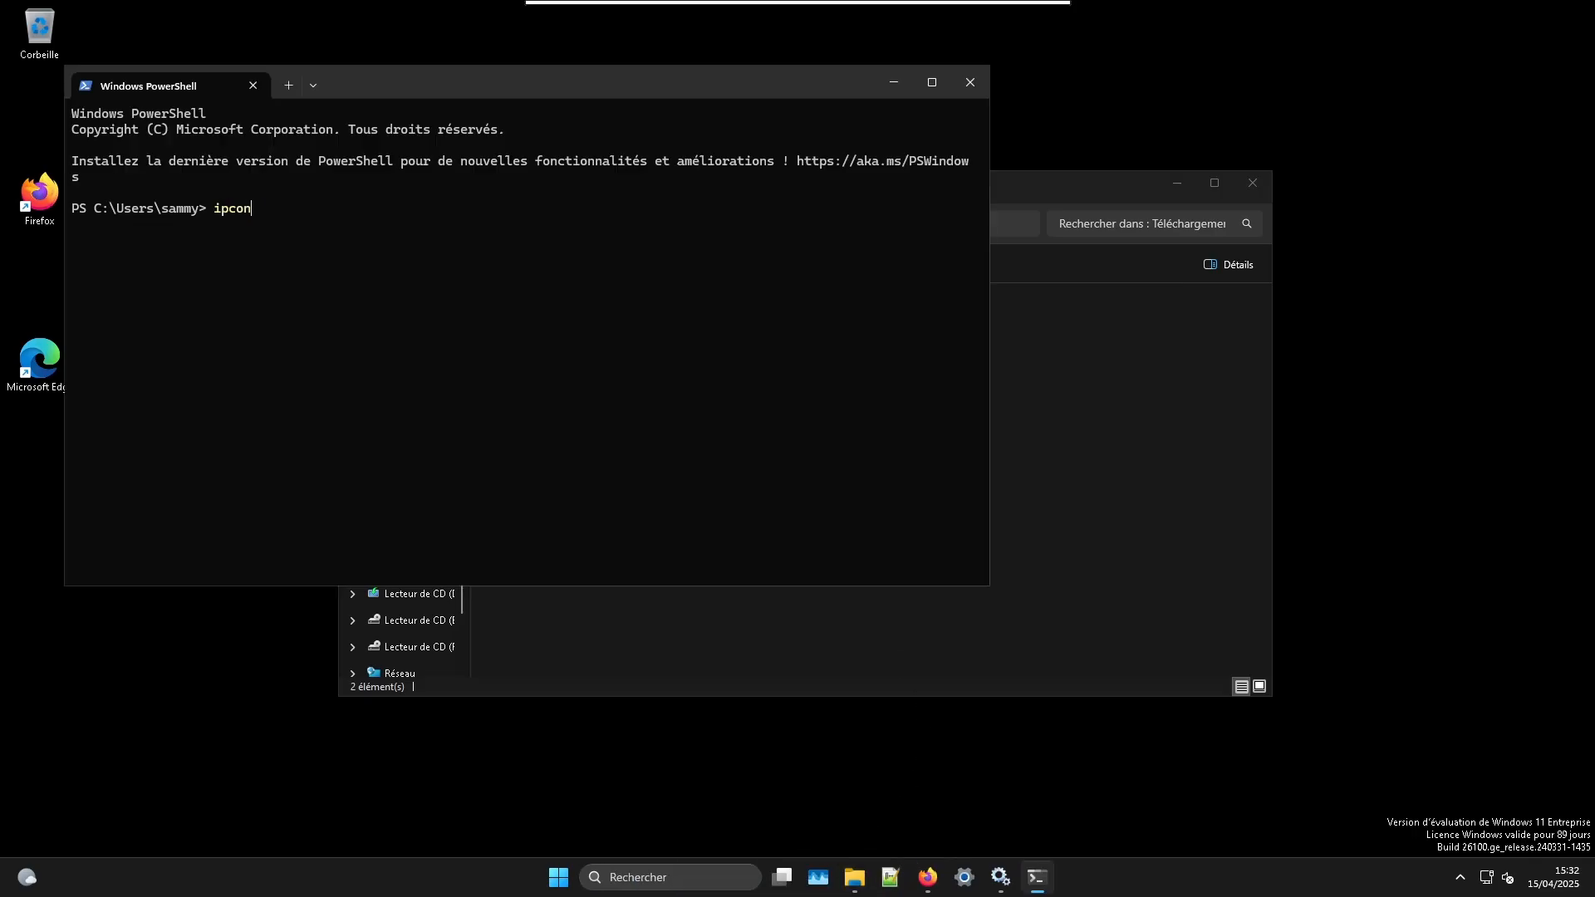
pyautogui.write('fig')
pyautogui.press('Return')
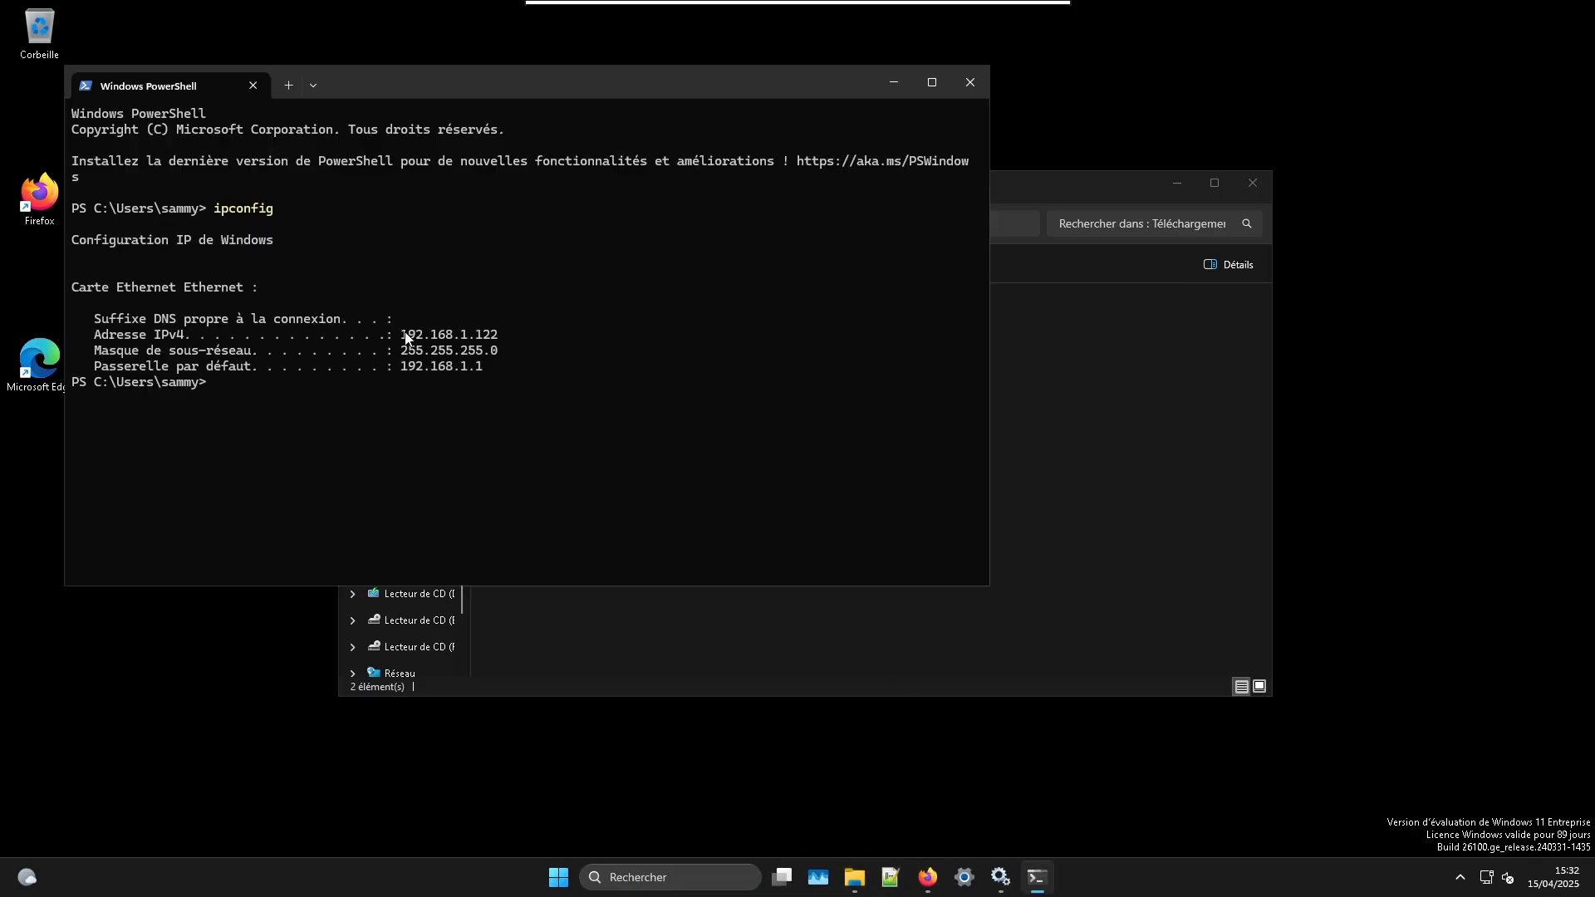
pyautogui.moveTo(402, 334); pyautogui.dragTo(496, 342)
pyautogui.click(618, 282)
pyautogui.click(1021, 17)
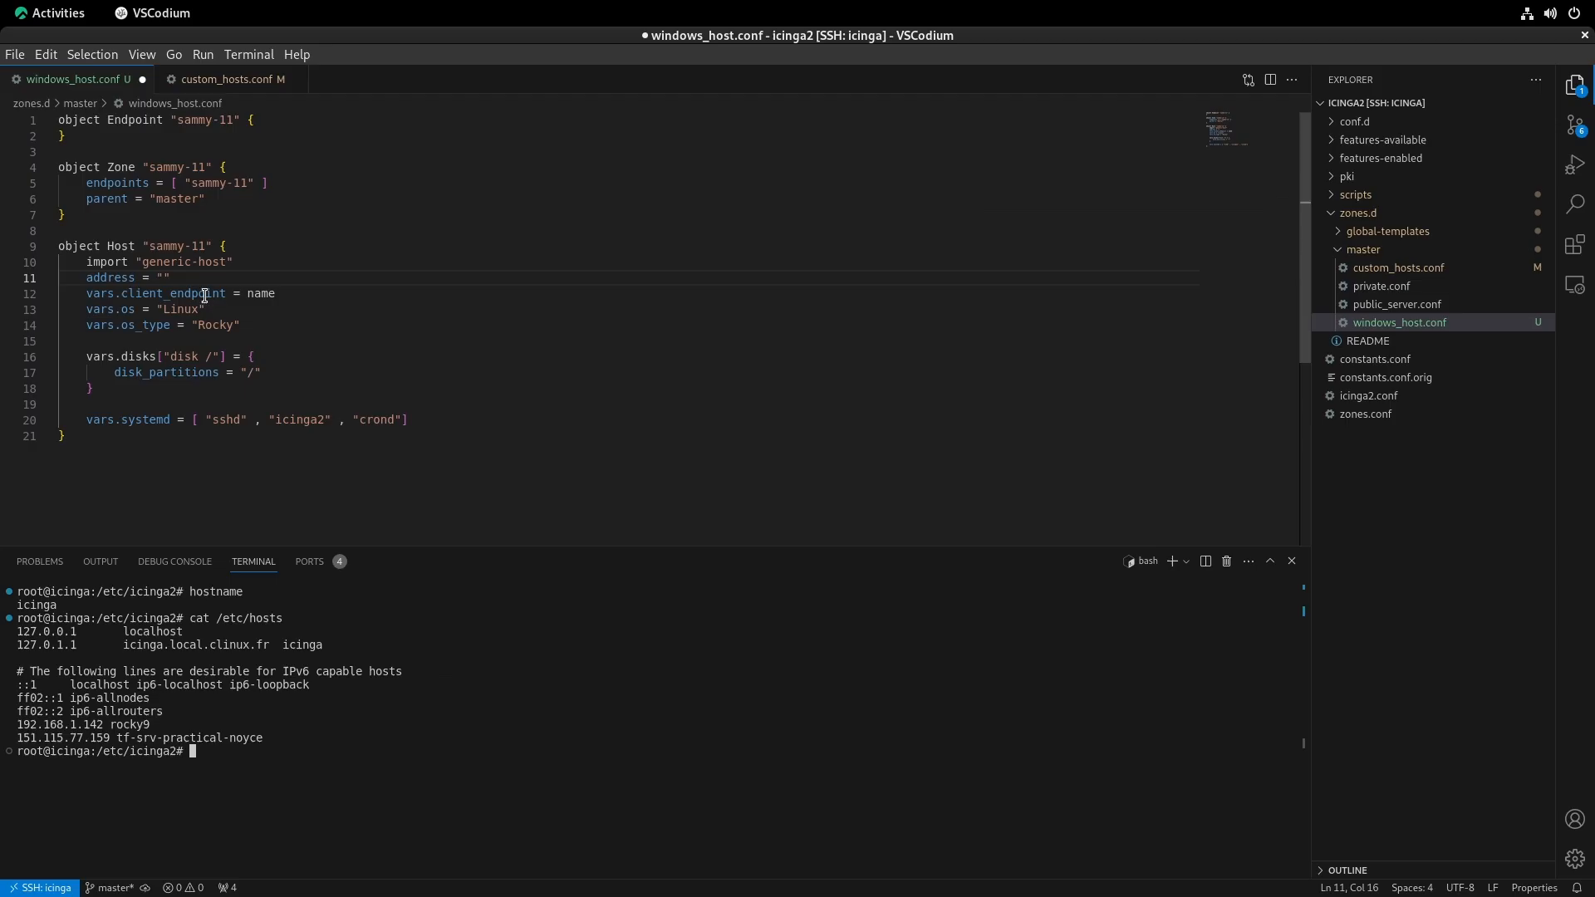
# - Set the sammy-11 host's address to 192.168.1.122 in windows_host.conf and save the file
pyautogui.click(165, 279)
pyautogui.hotkey('ctrl', 'v')
pyautogui.hotkey('ctrl', 's')
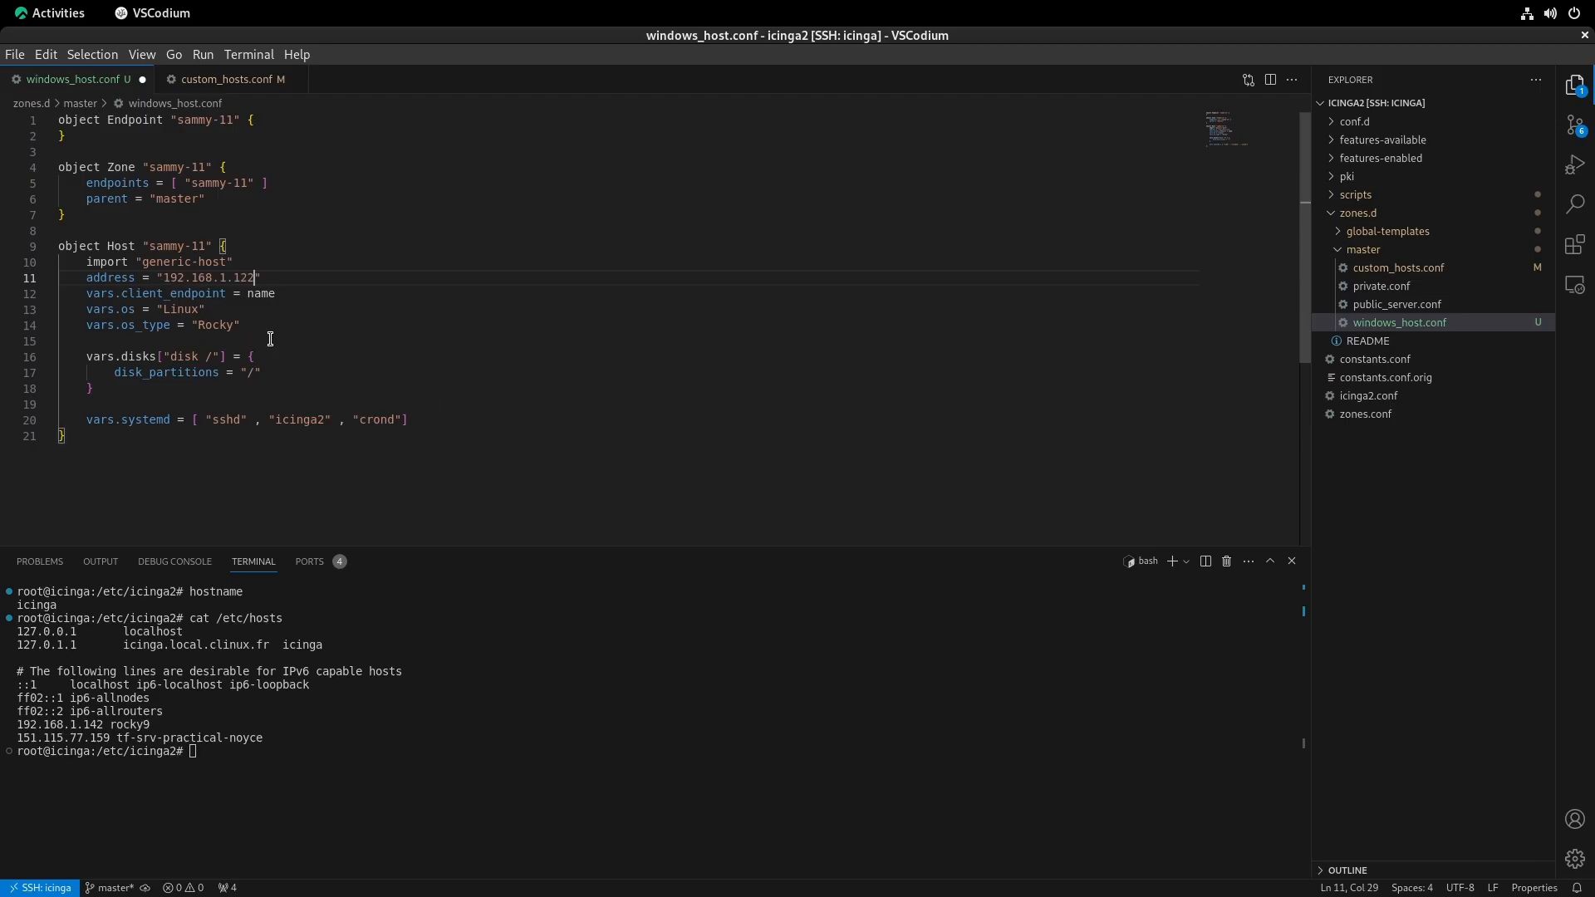
# - Set vars.os to Windows for the sammy-11 host, delete the vars.os_type line, and save the file
pyautogui.doubleClick(179, 310)
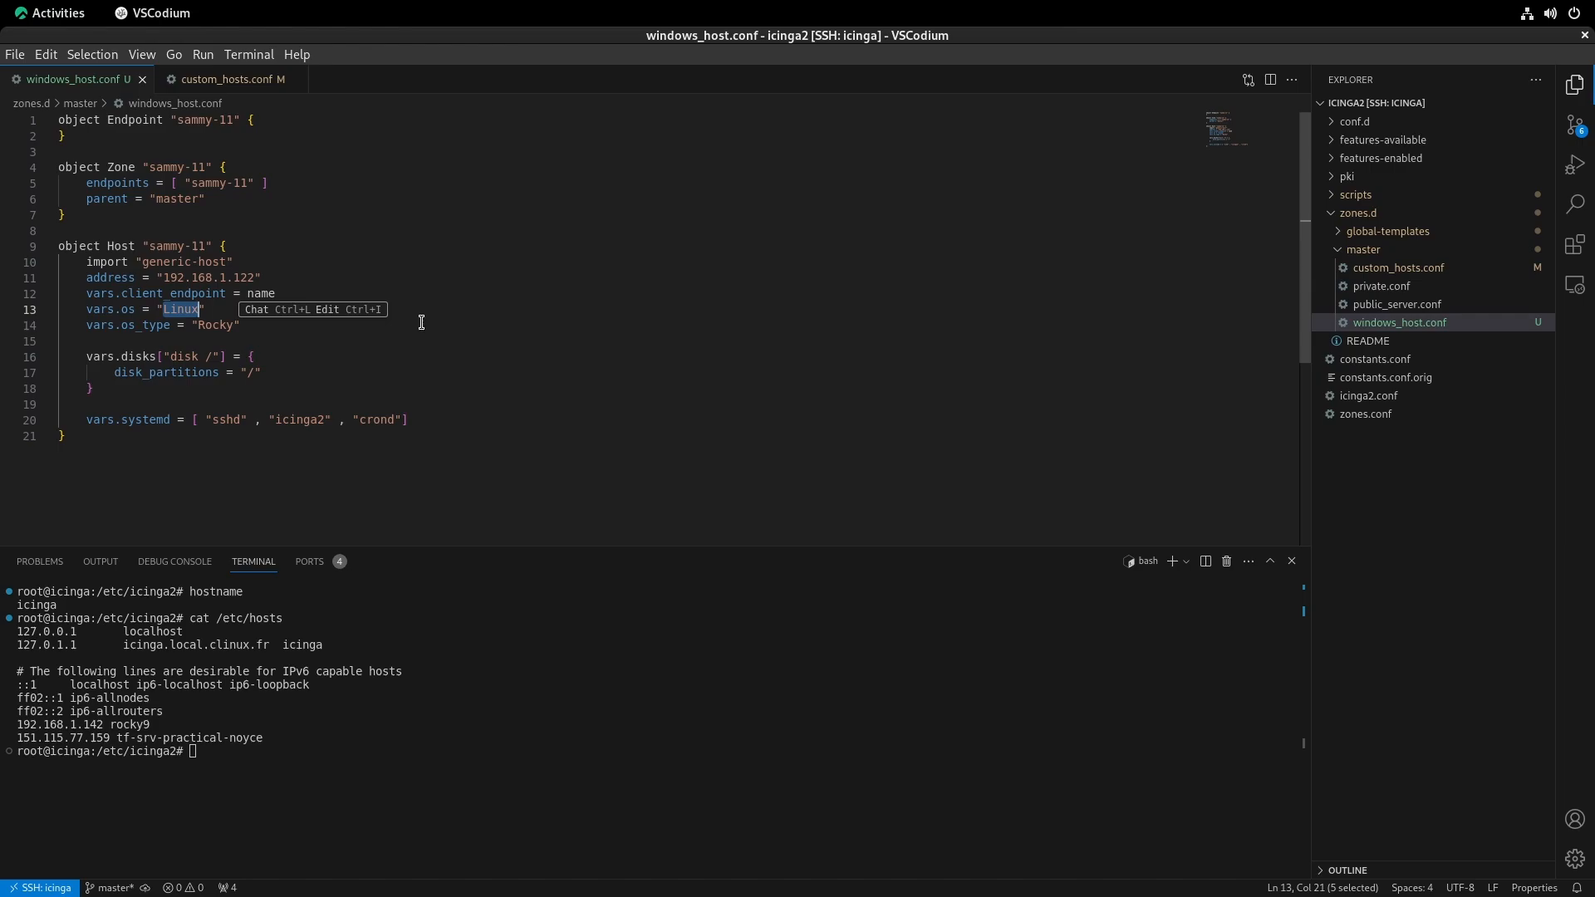
pyautogui.write('Windows')
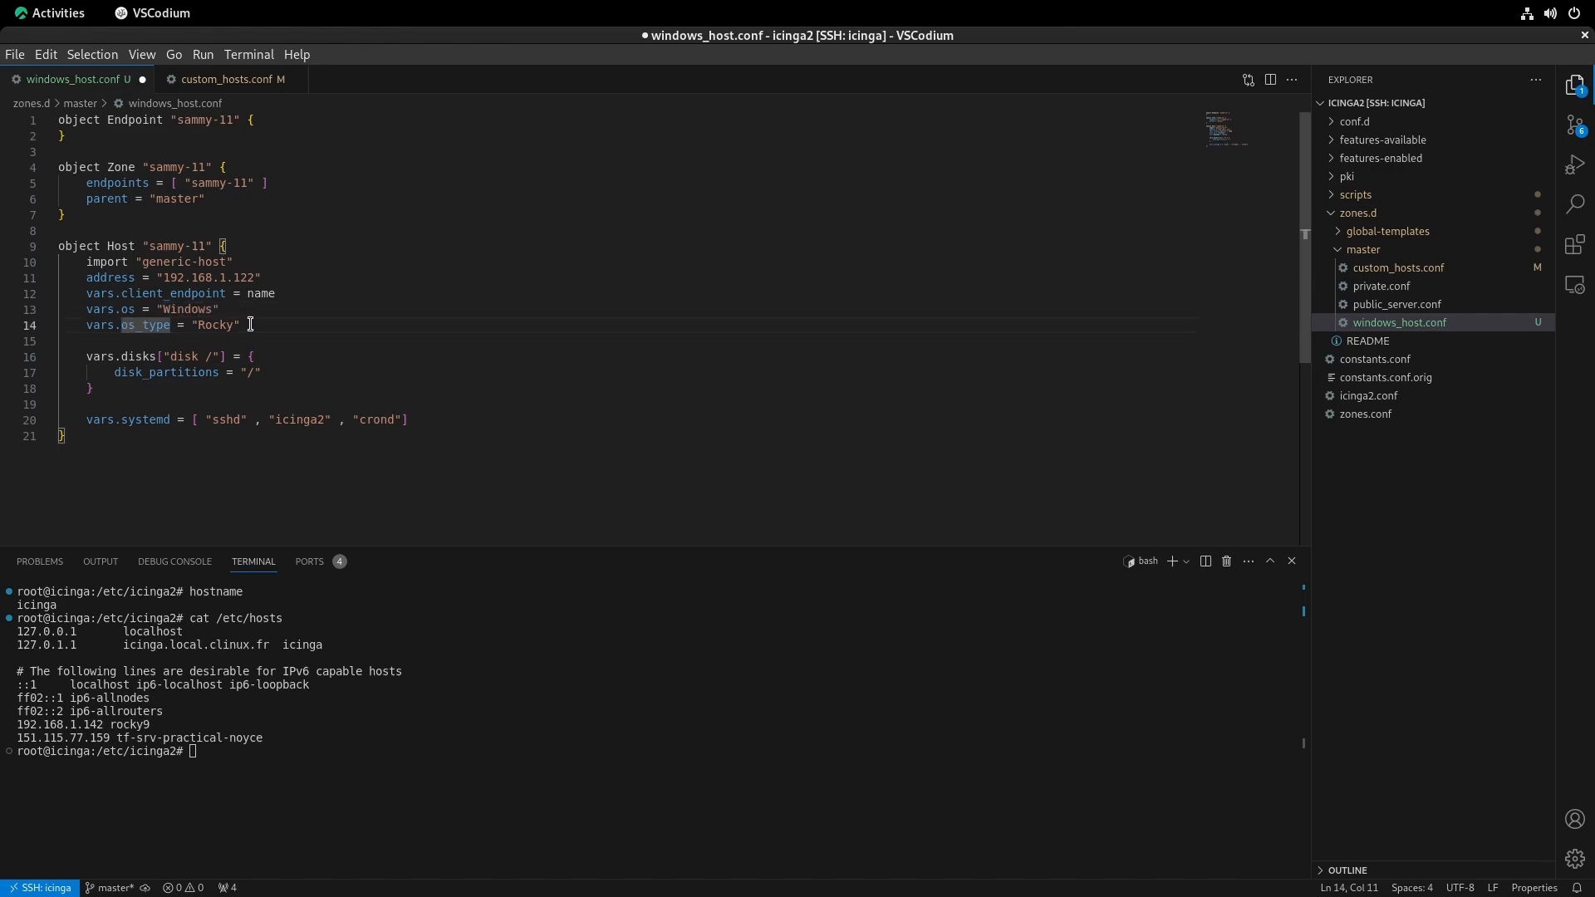
pyautogui.moveTo(260, 327); pyautogui.dragTo(32, 330)
pyautogui.press('Delete')
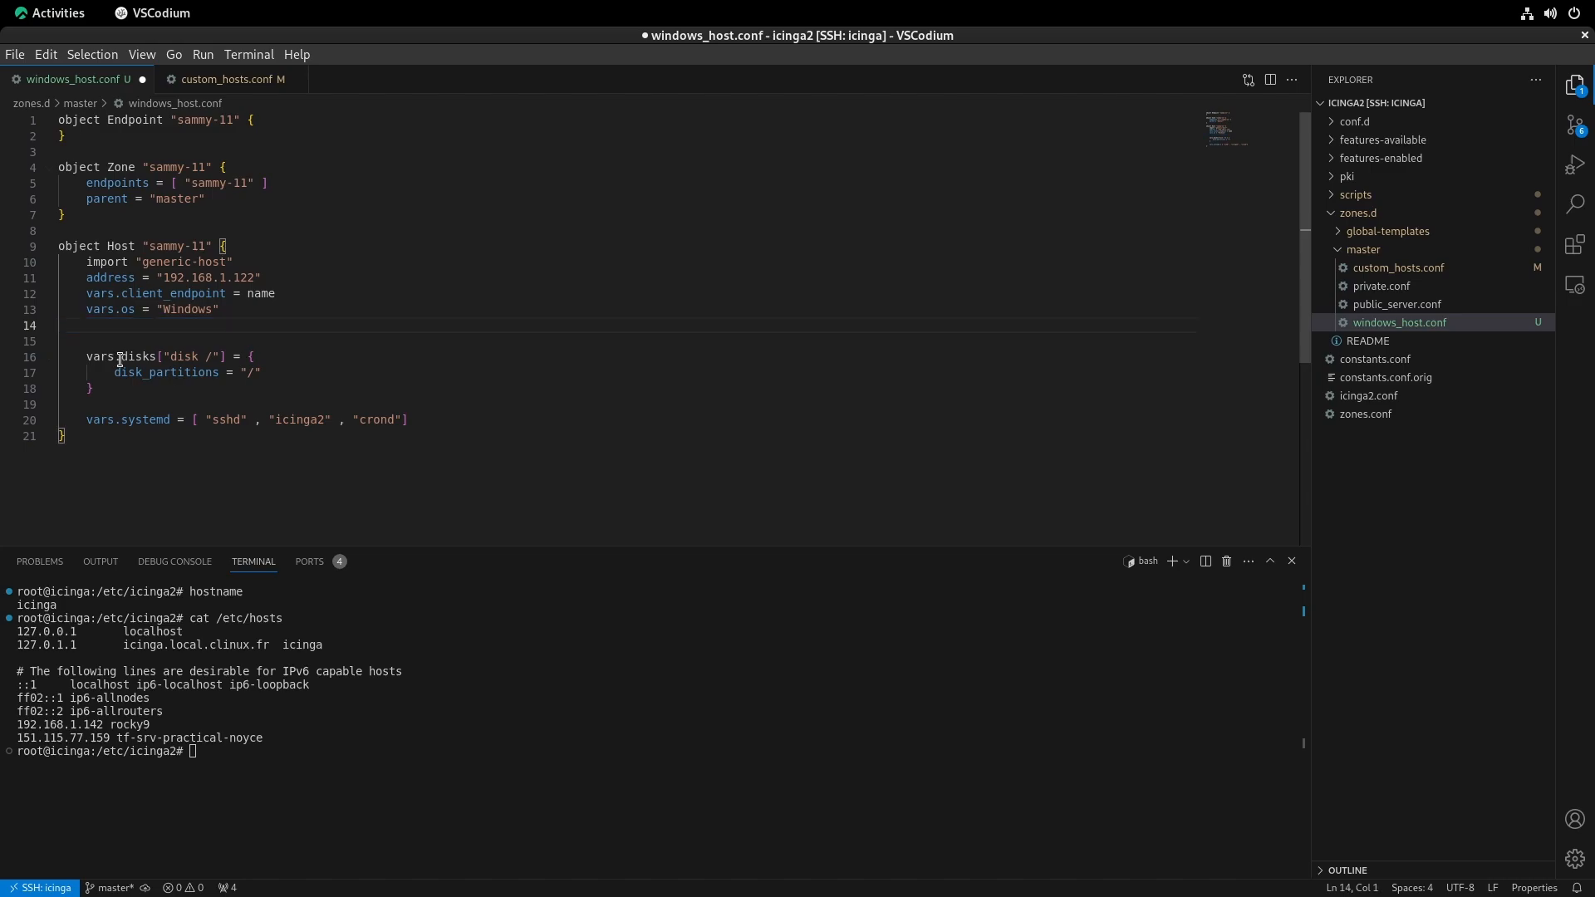
pyautogui.press('Delete')
pyautogui.hotkey('ctrl', 's')
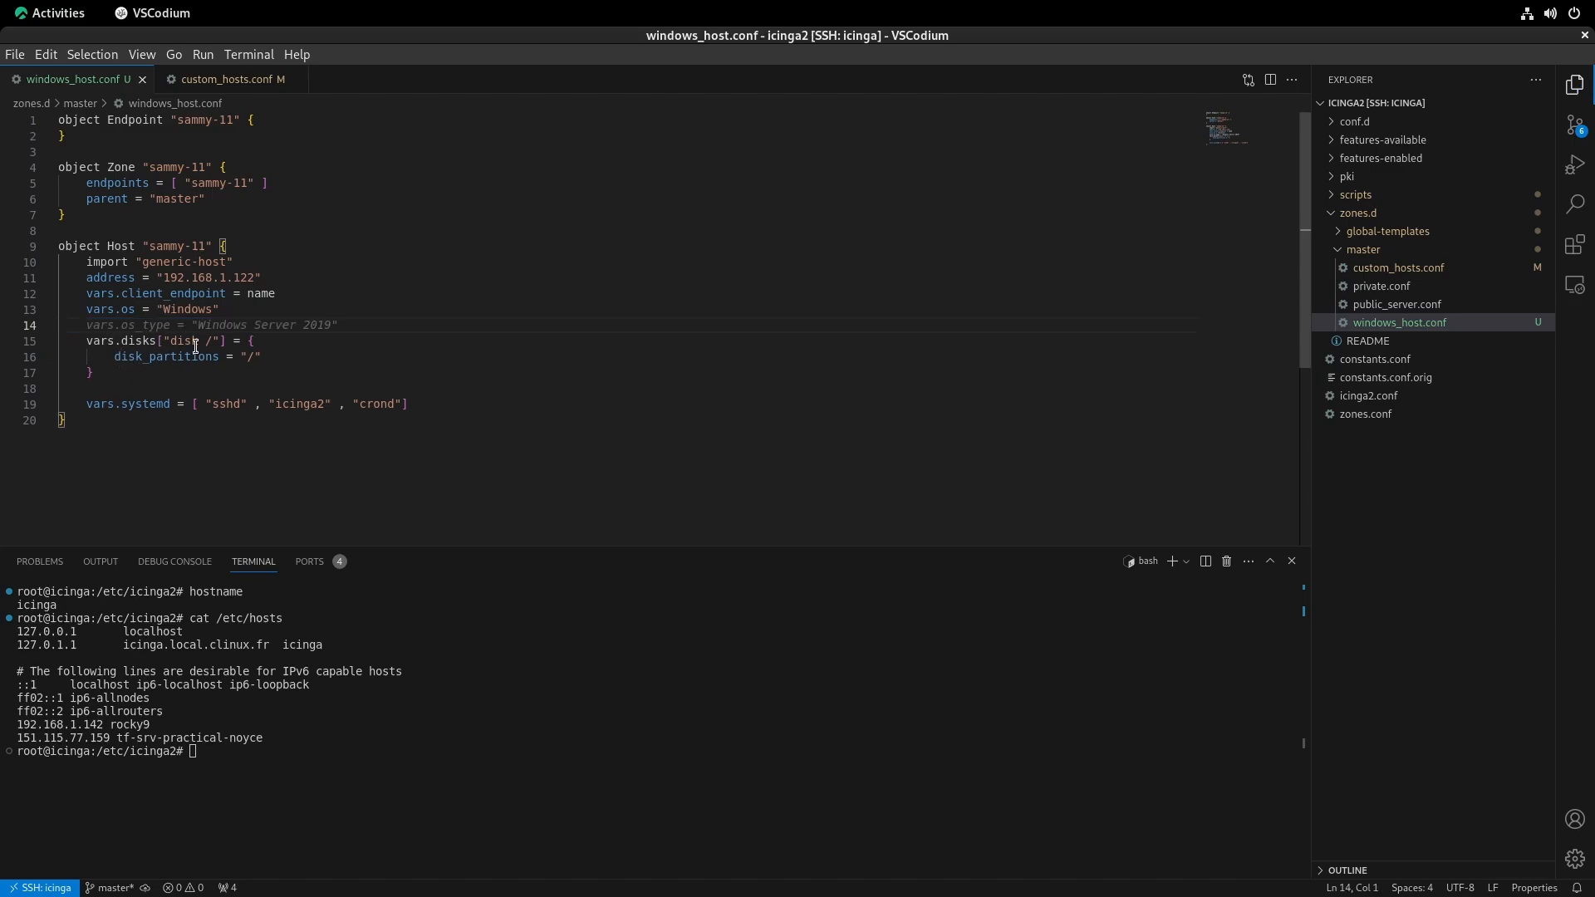
# - Delete the vars.disks block and the vars.systemd line from the sammy-11 host and save the file
pyautogui.moveTo(409, 404); pyautogui.dragTo(30, 337)
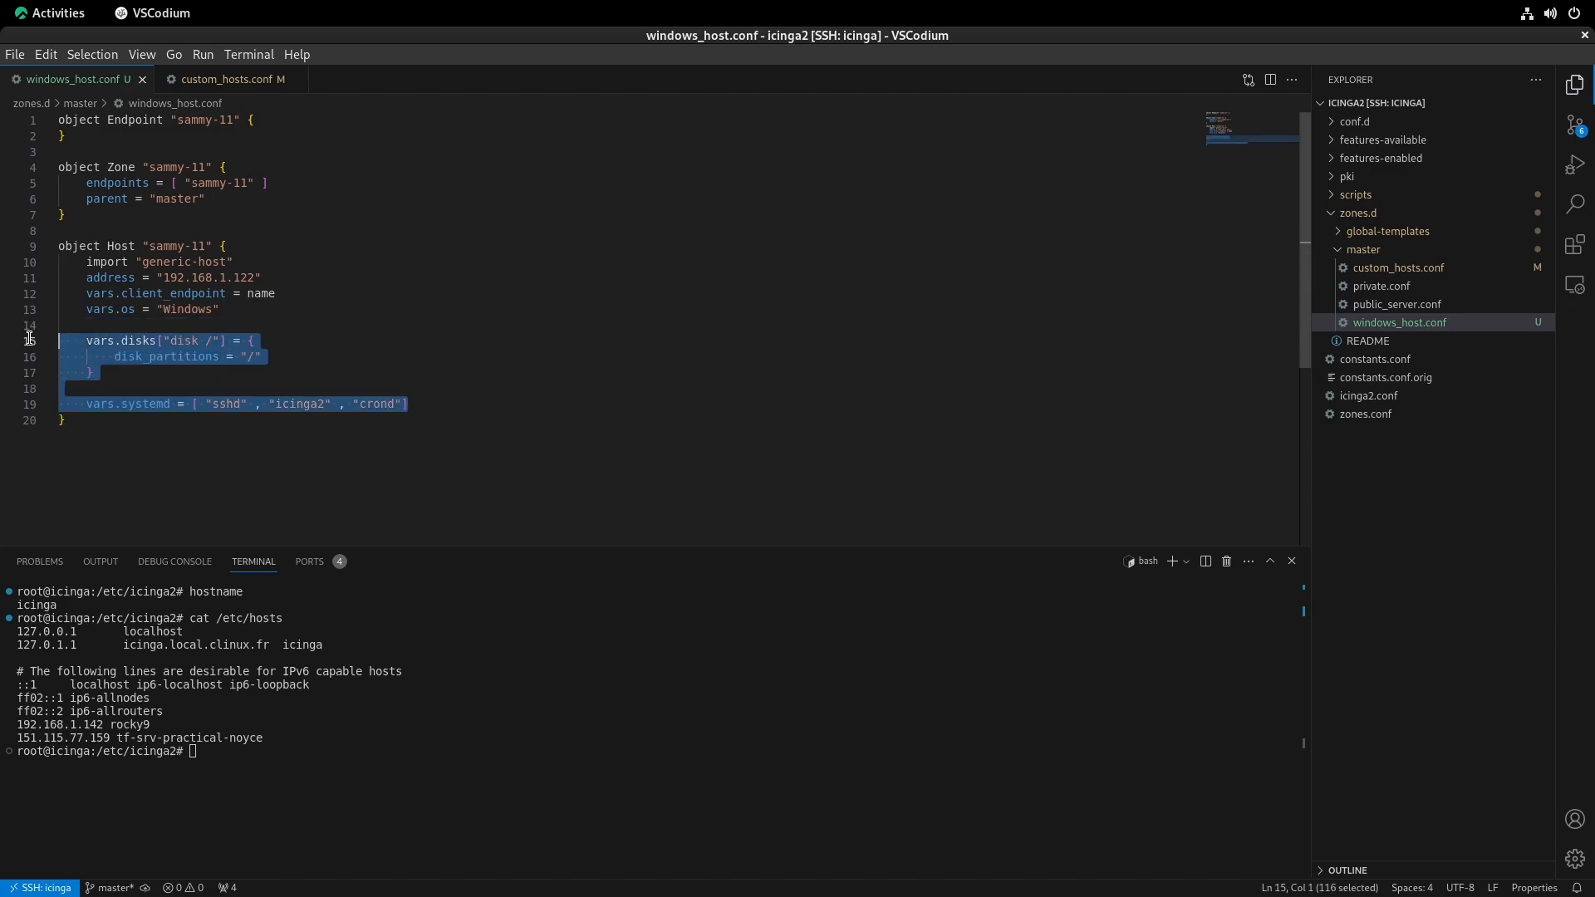
pyautogui.press('BackSpace')
pyautogui.press('BackSpace')
pyautogui.hotkey('ctrl', 's')
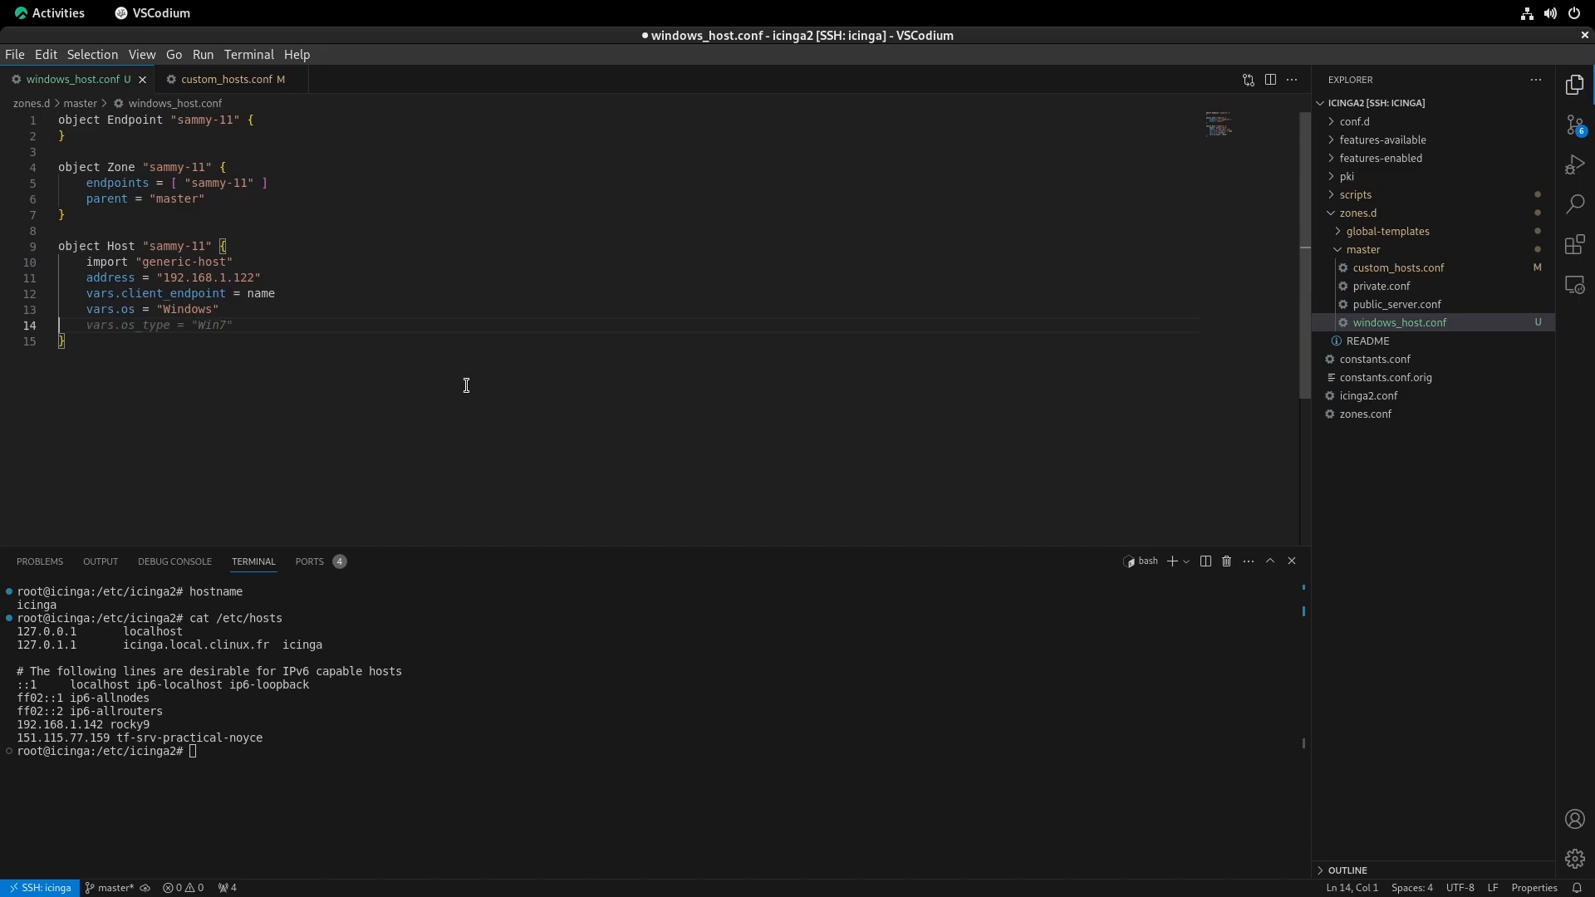
# - Log out of the Icinga server's SSH session, close that terminal window, and open the Icinga Web dashboard in Firefox
pyautogui.press('super')
pyautogui.click(634, 233)
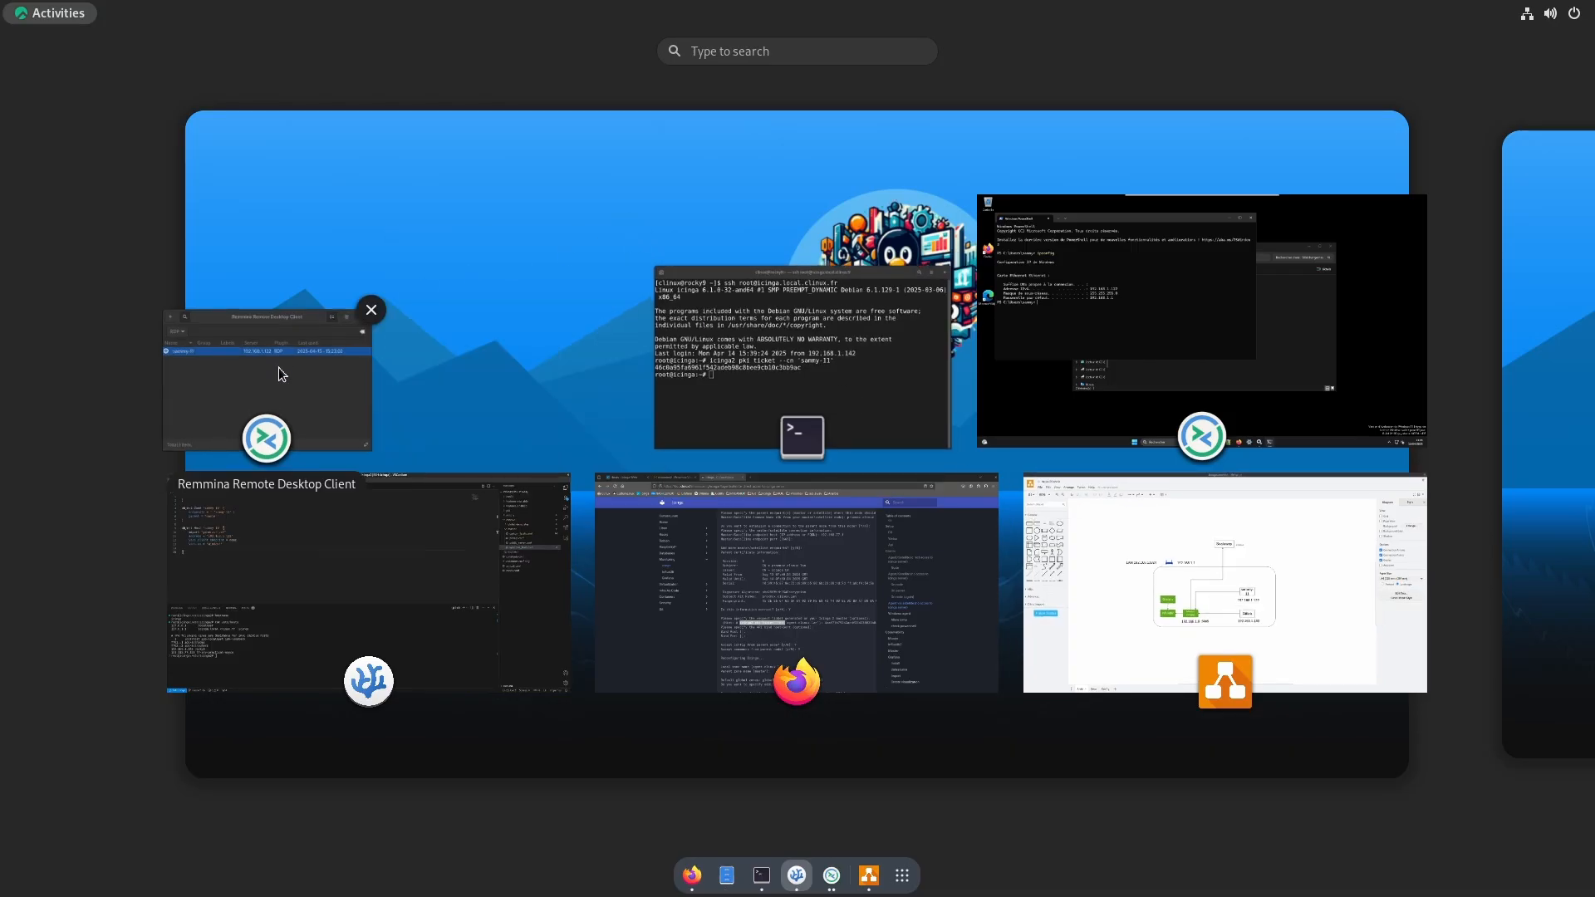
pyautogui.click(739, 322)
pyautogui.hotkey('ctrl', 'd')
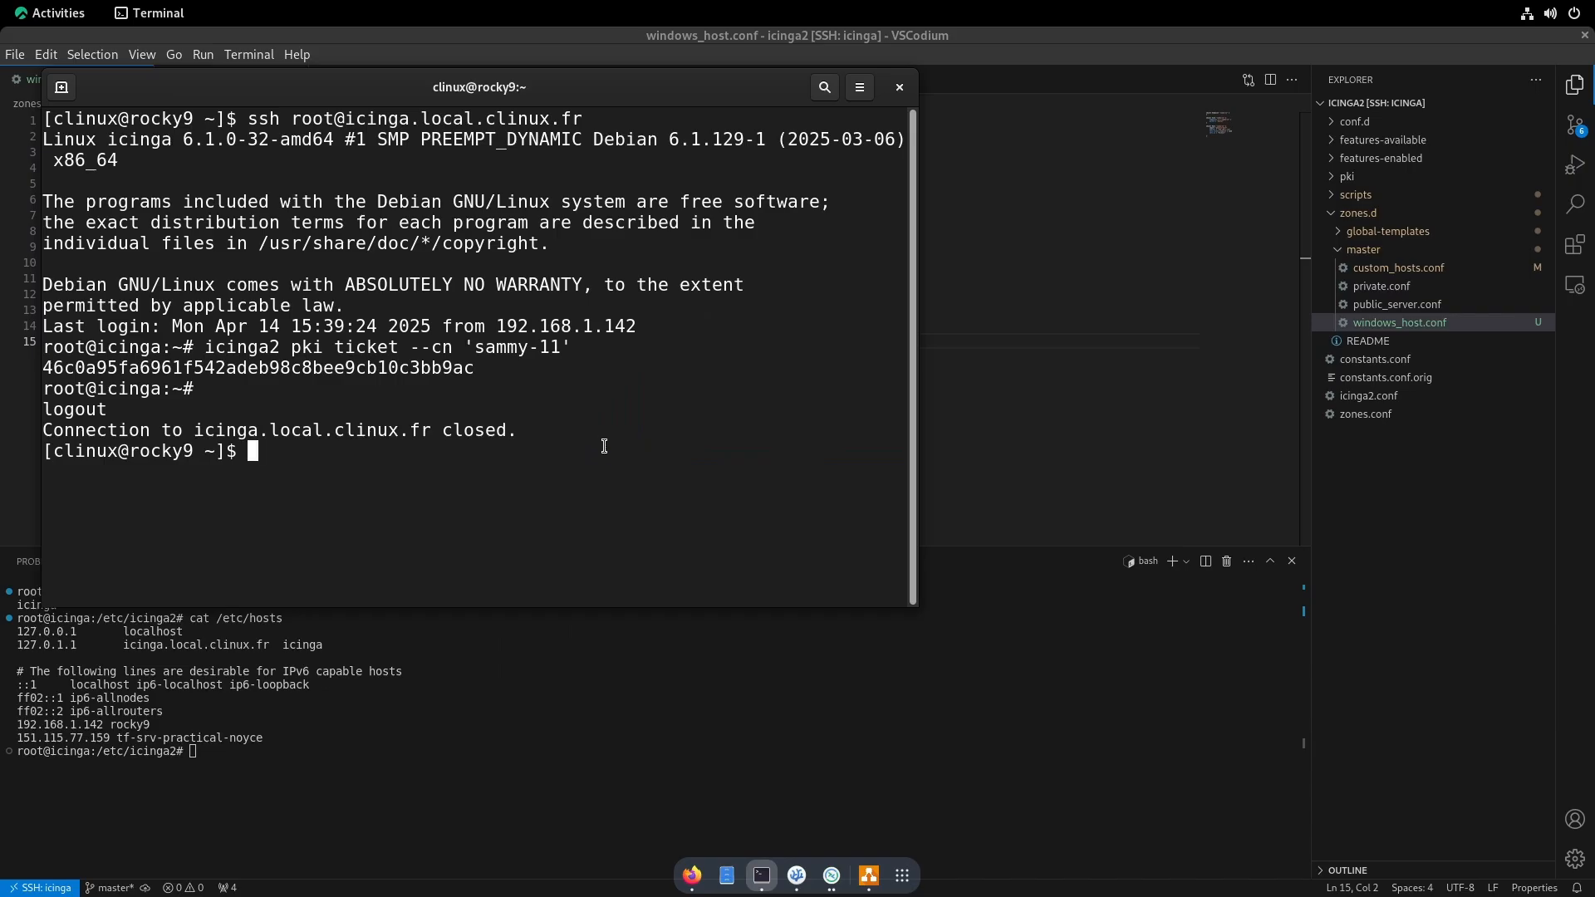
pyautogui.hotkey('ctrl', 'd')
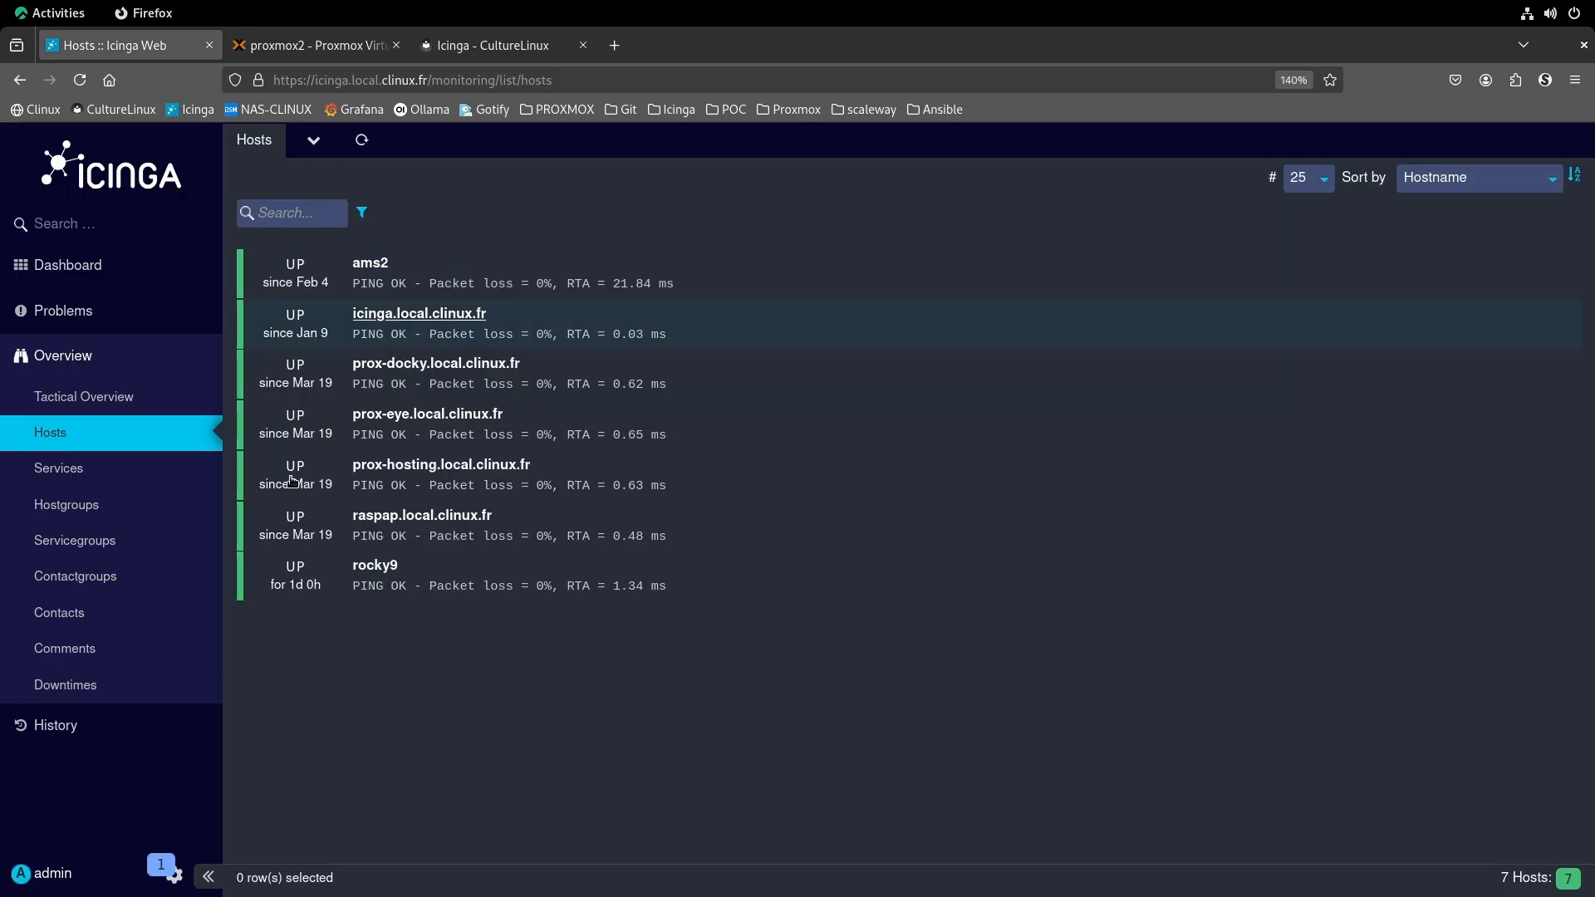
pyautogui.click(105, 273)
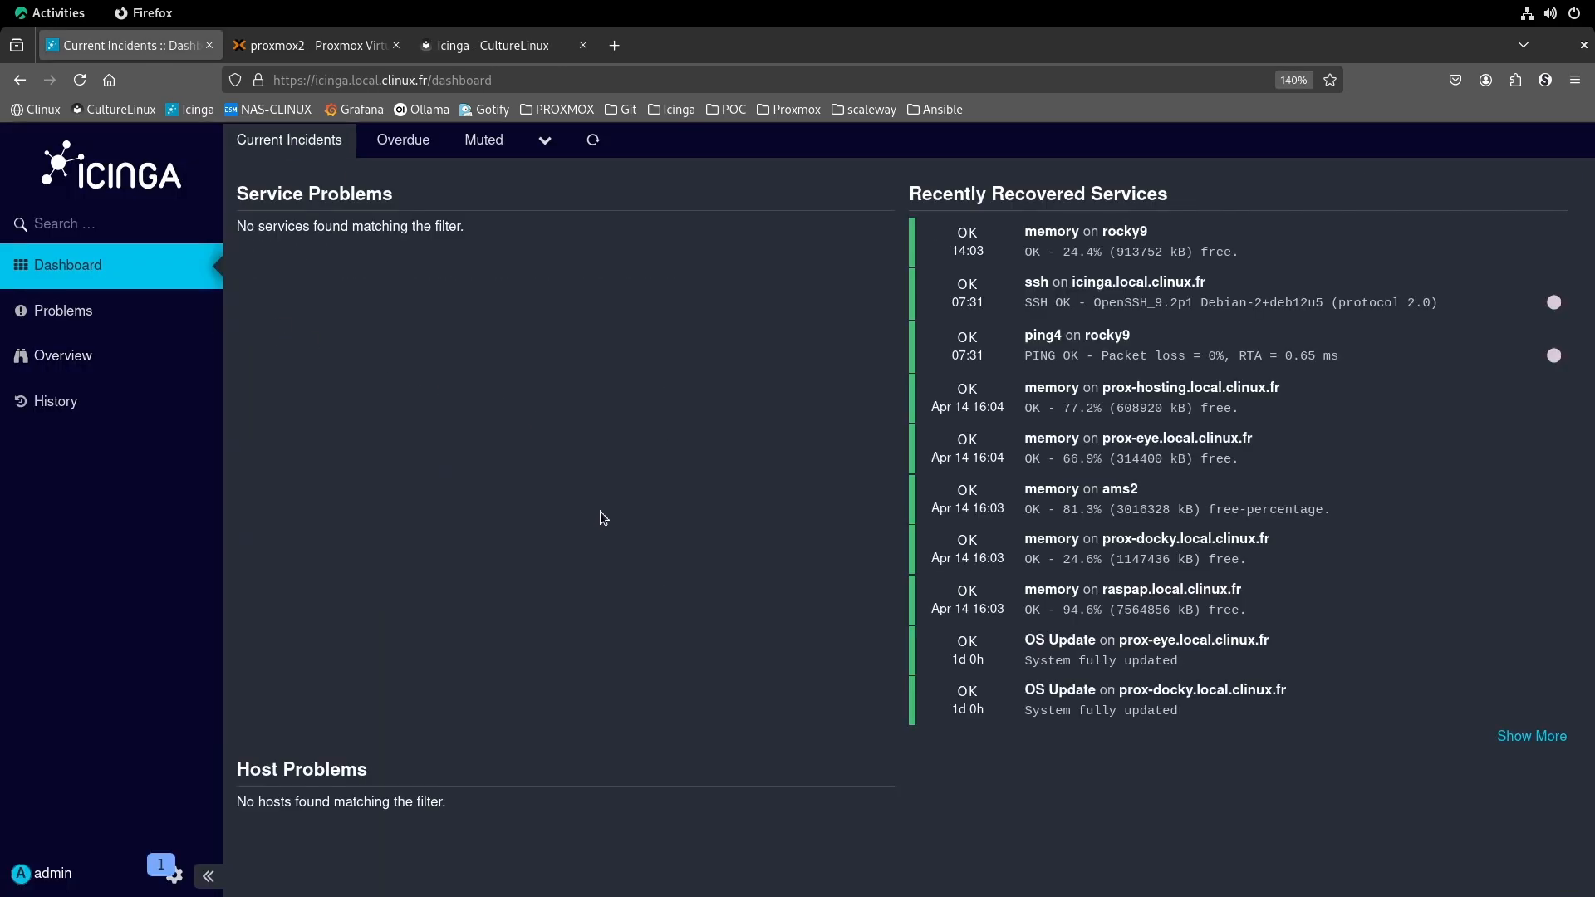
# - Switch back to VSCodium and make the Icinga server's terminal active
pyautogui.press('super')
pyautogui.click(1080, 358)
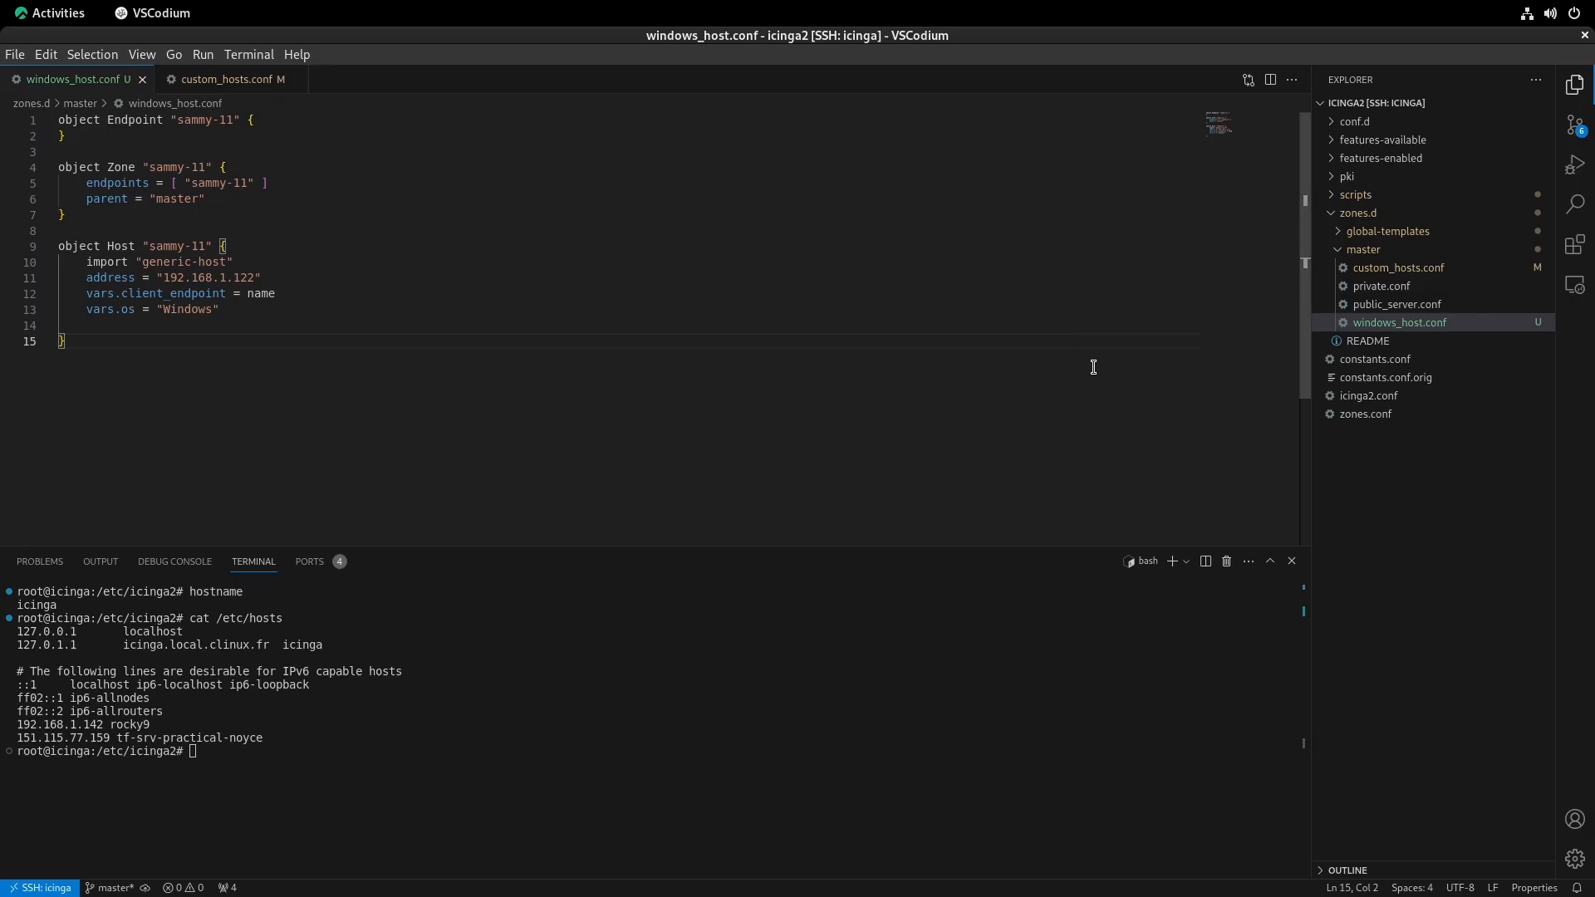
pyautogui.click(802, 678)
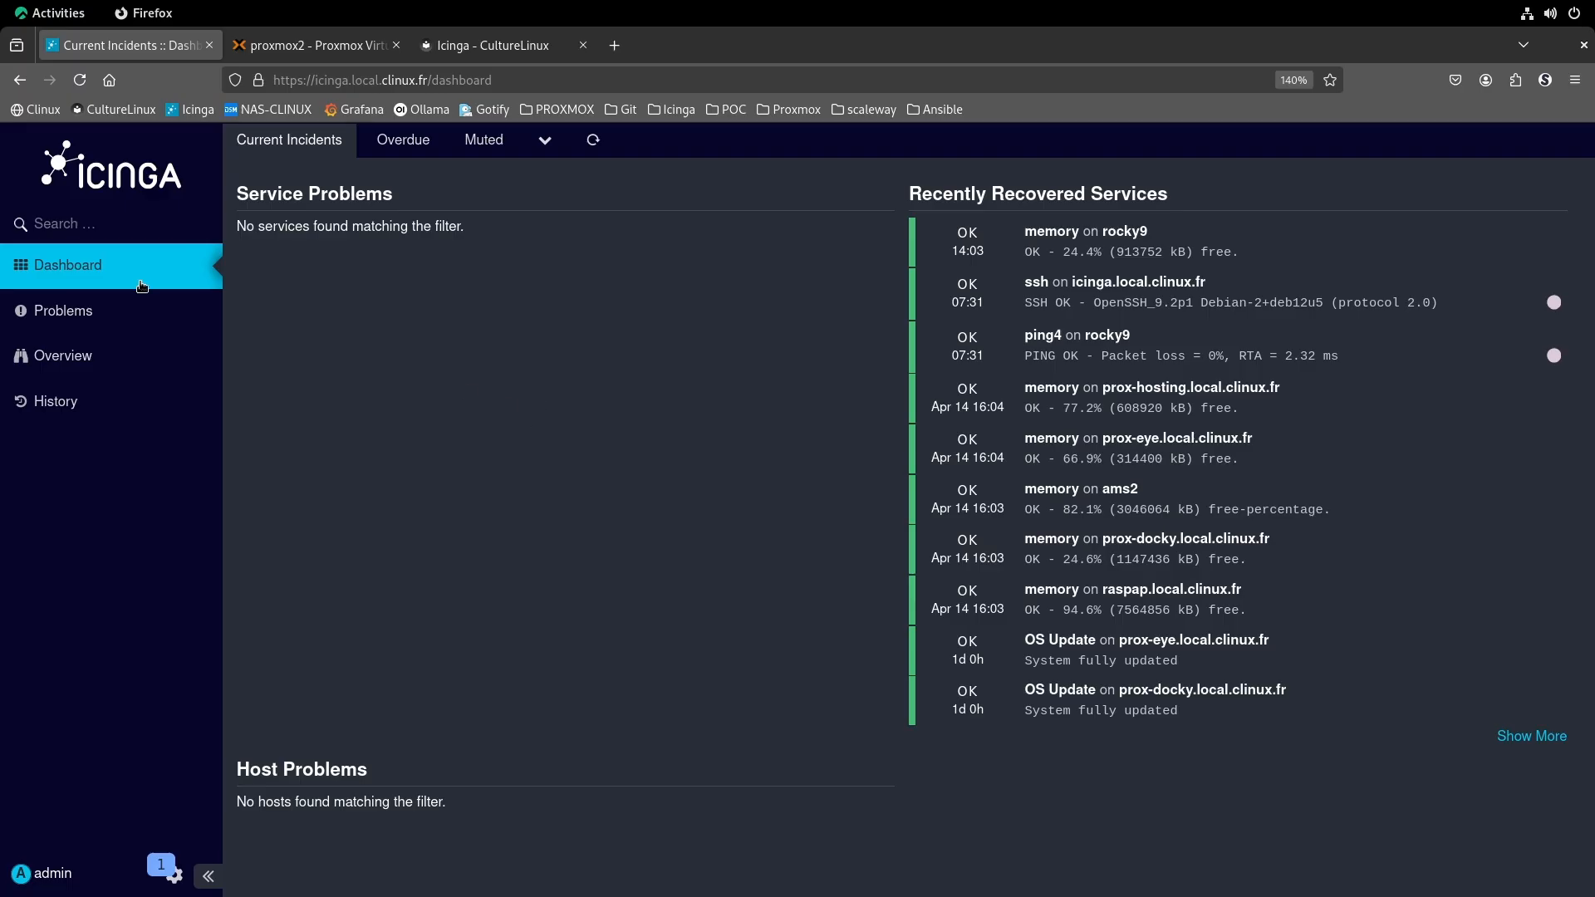
# - Open the sammy-11 host from the Icinga Web dashboard in Firefox and list its services
pyautogui.click(143, 282)
pyautogui.click(279, 826)
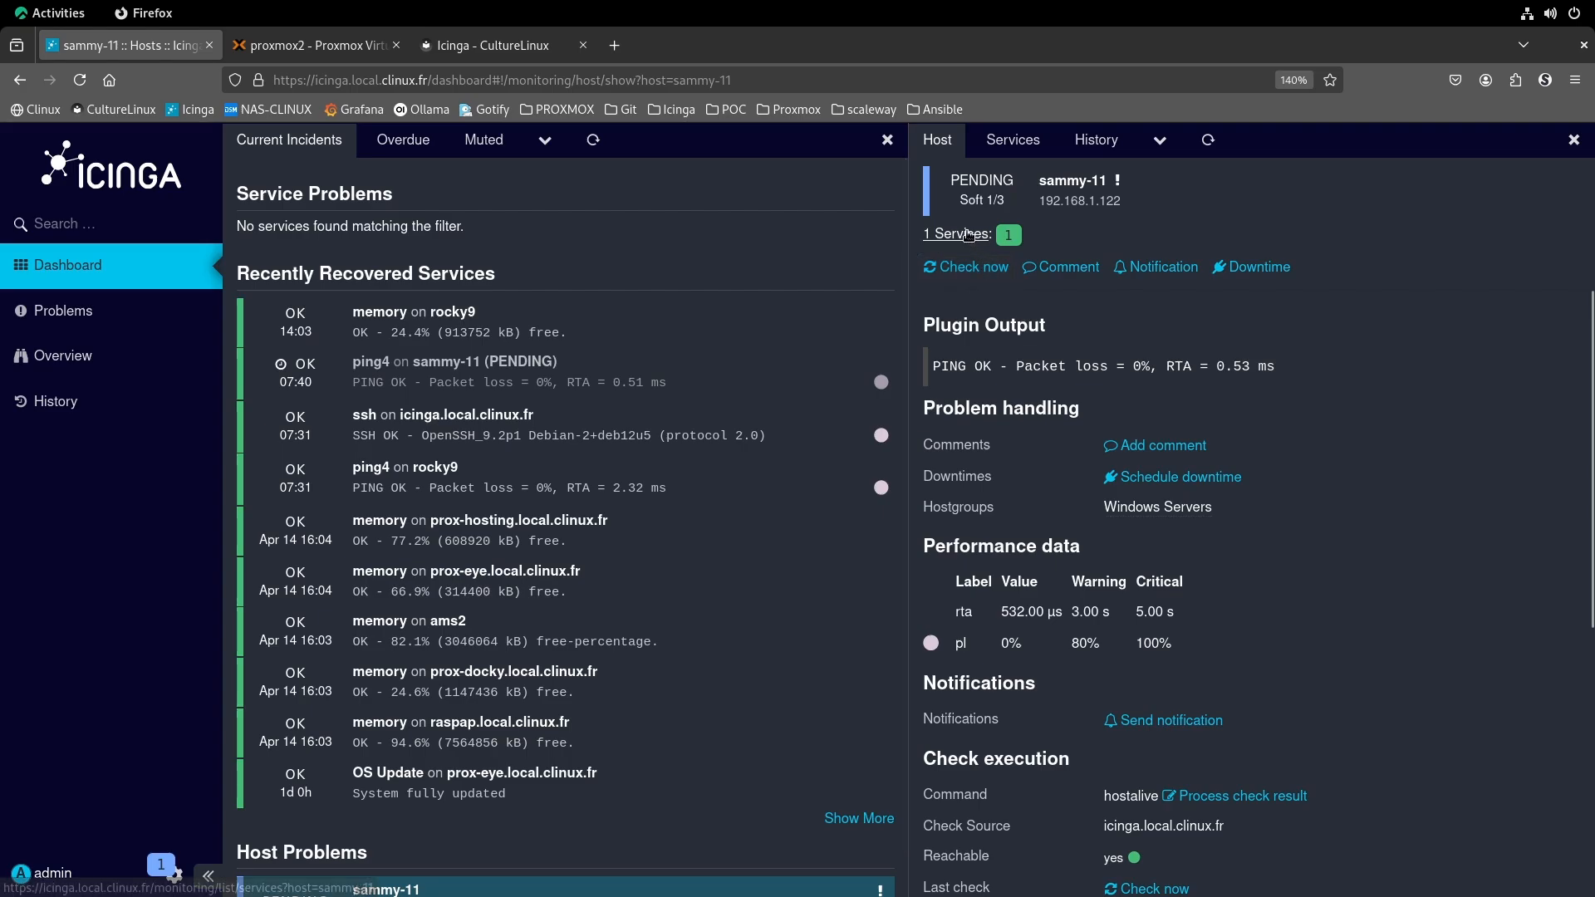
pyautogui.click(964, 234)
pyautogui.click(1103, 270)
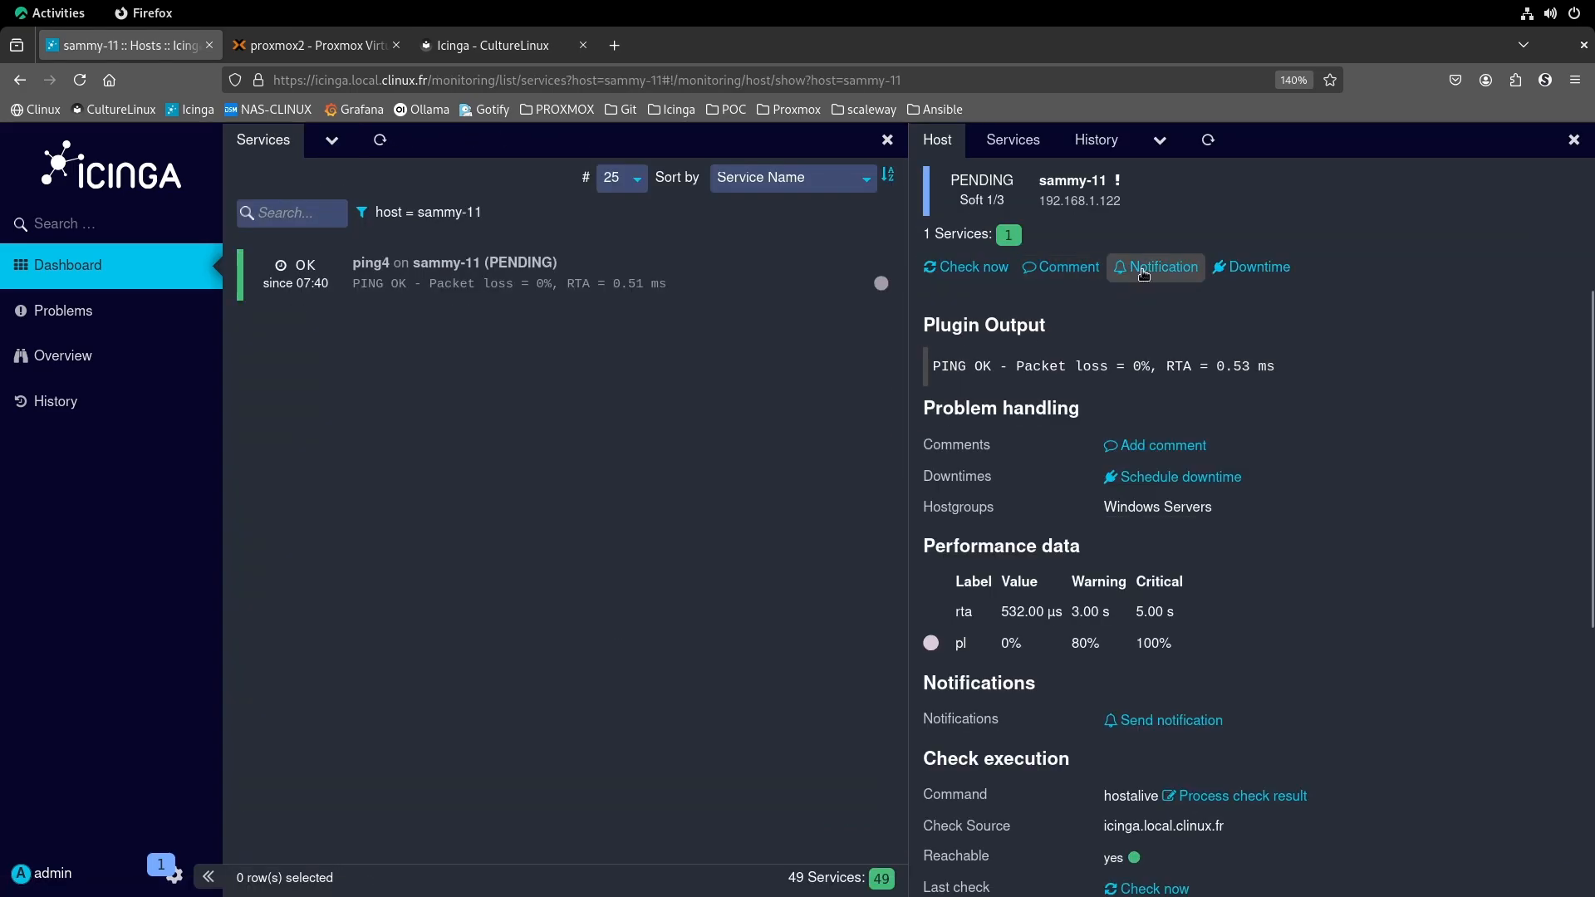
# - Schedule an immediate check of the sammy-11 host and examine its status
pyautogui.doubleClick(955, 267)
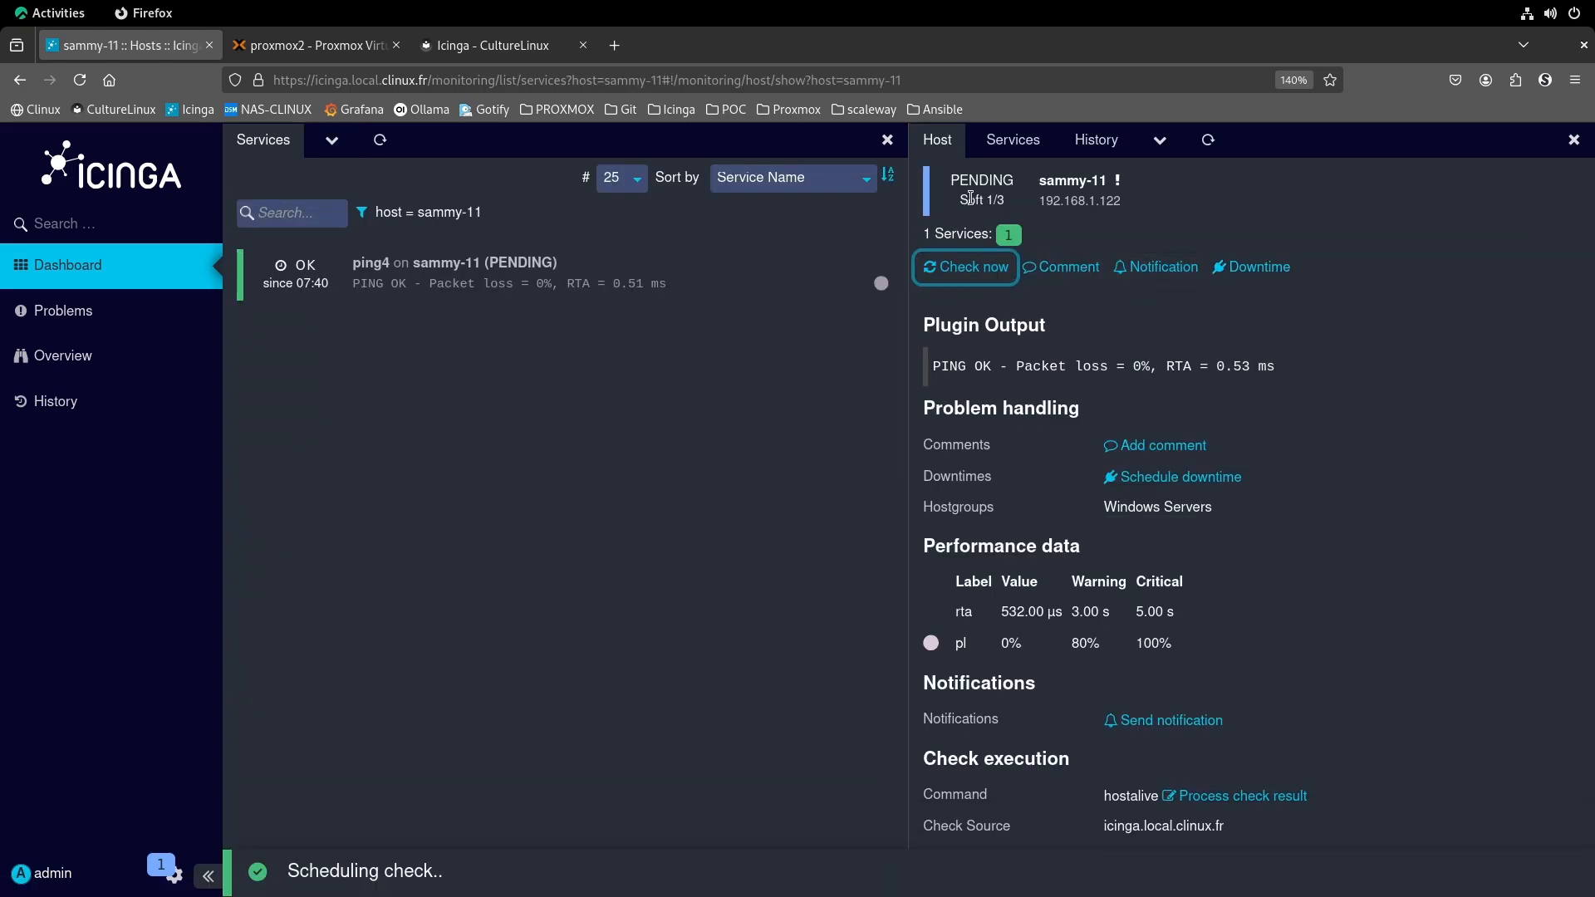
pyautogui.moveTo(960, 180); pyautogui.dragTo(1012, 182)
pyautogui.click(1011, 182)
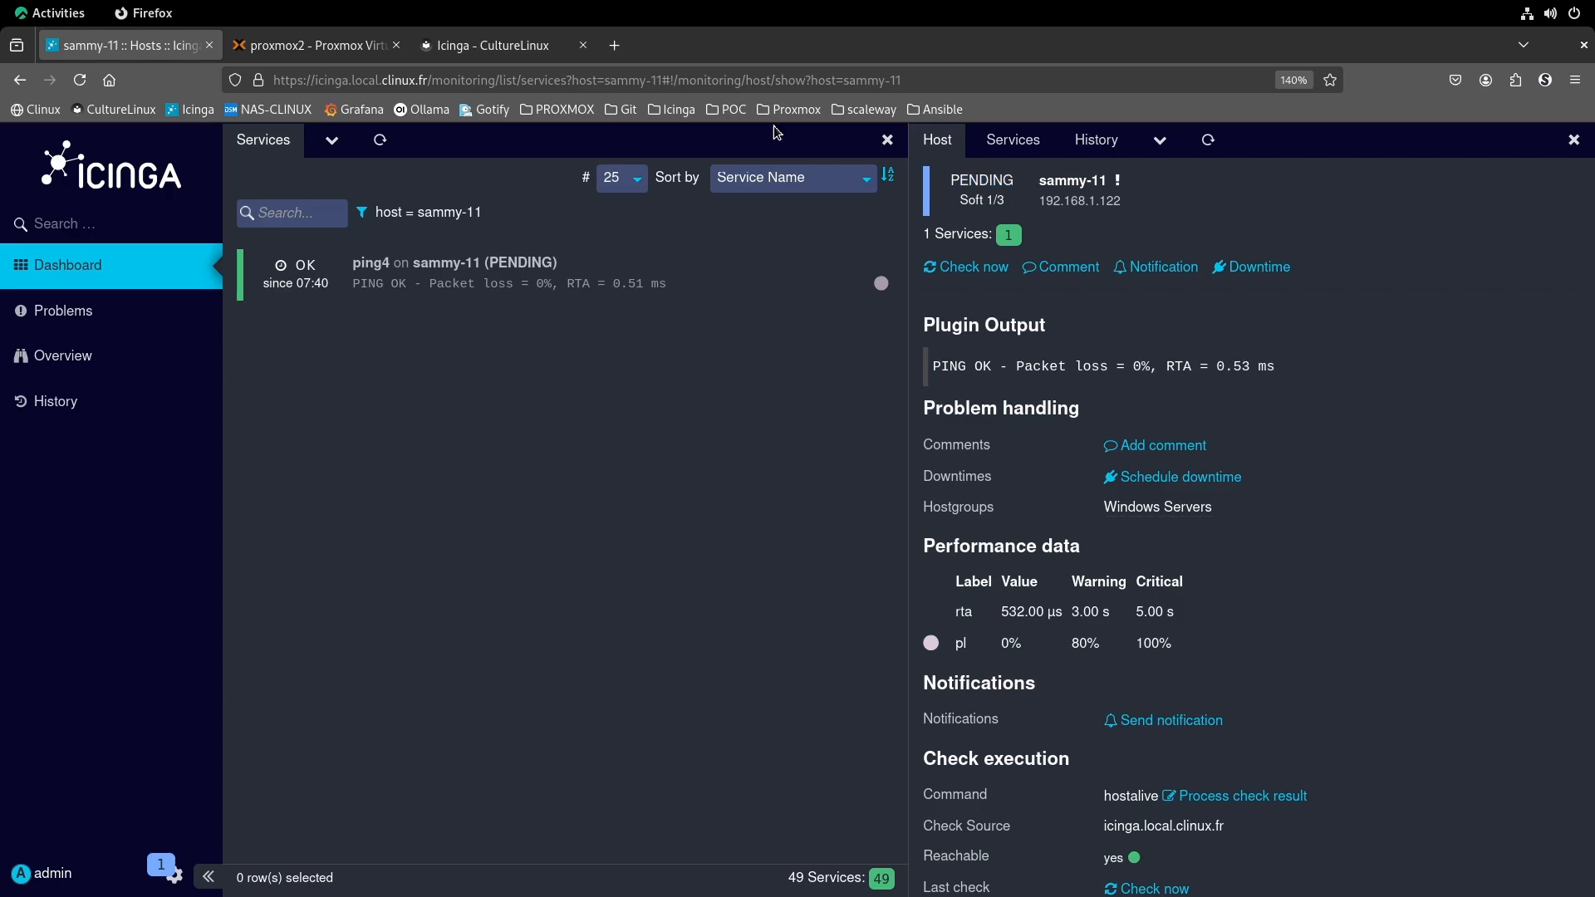
# - Copy the netsh command under Allow icmp in the Windows agent section of the CultureLinux Icinga documentation
pyautogui.click(520, 46)
pyautogui.scroll(-10, 581, 595)
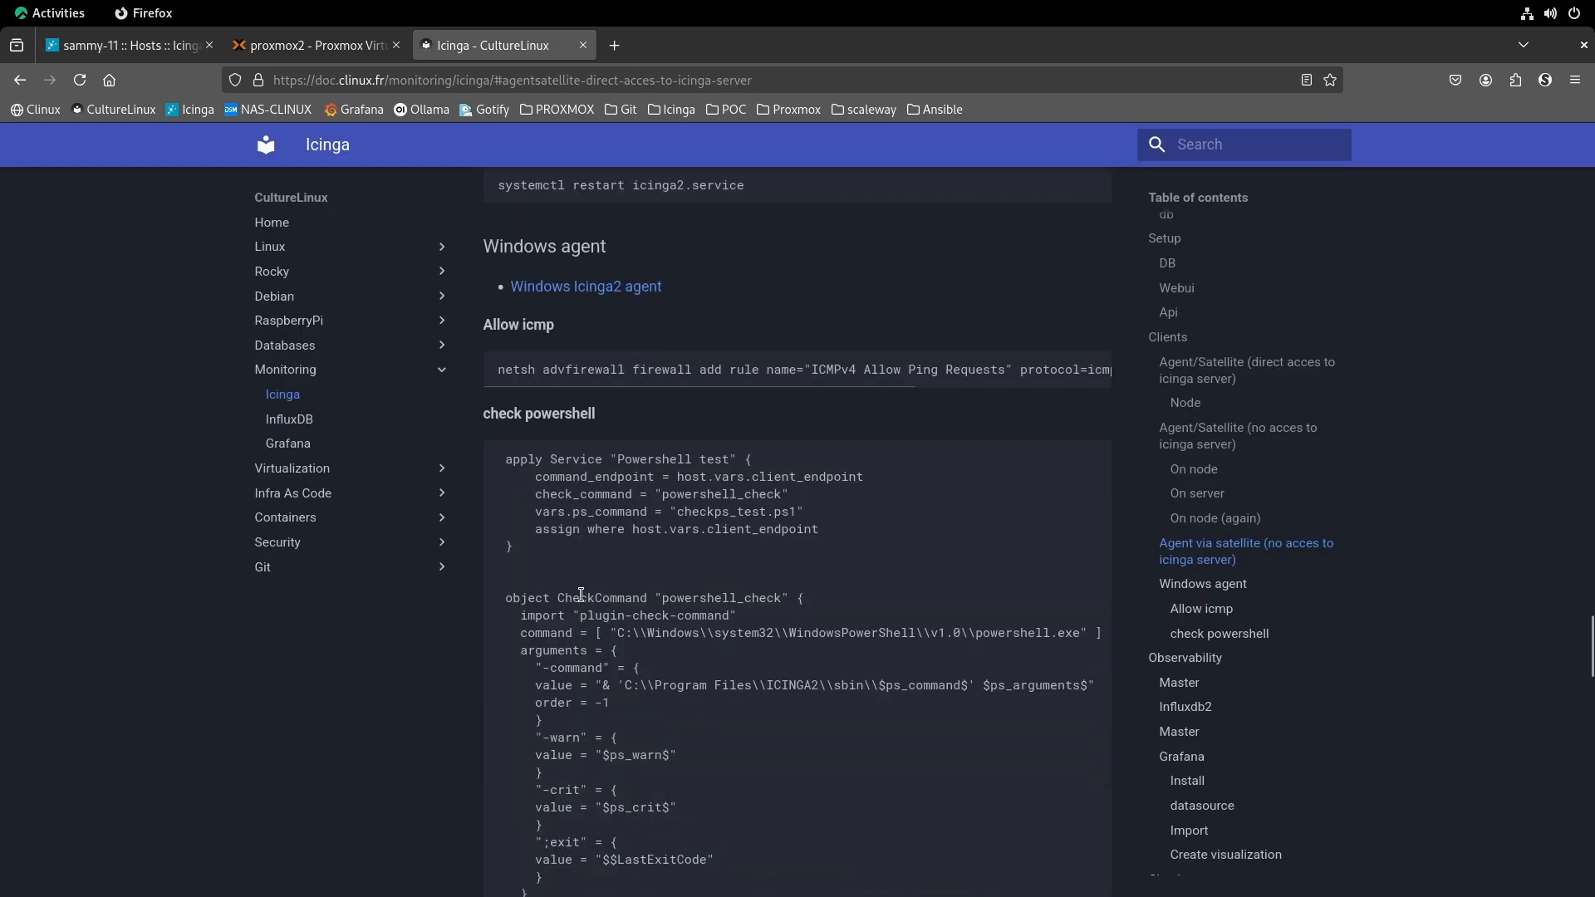
pyautogui.tripleClick(821, 374)
# - Switch to the sammy-11 remote desktop, close the current PowerShell window, and open Terminal as administrator
pyautogui.press('super')
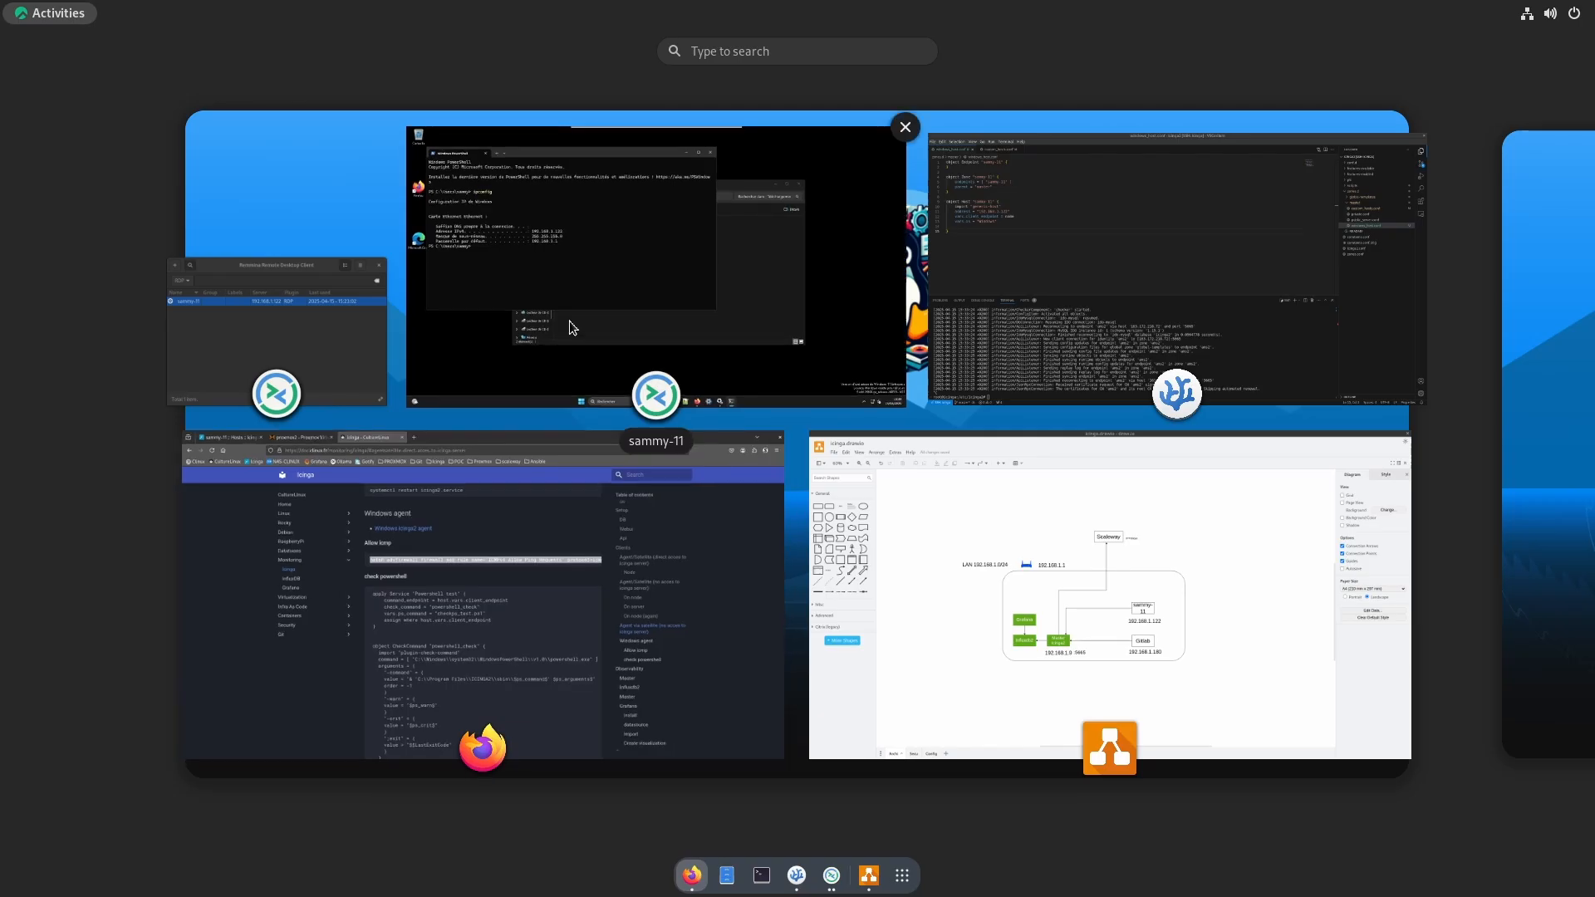
pyautogui.click(640, 292)
pyautogui.click(970, 82)
pyautogui.rightClick(1048, 874)
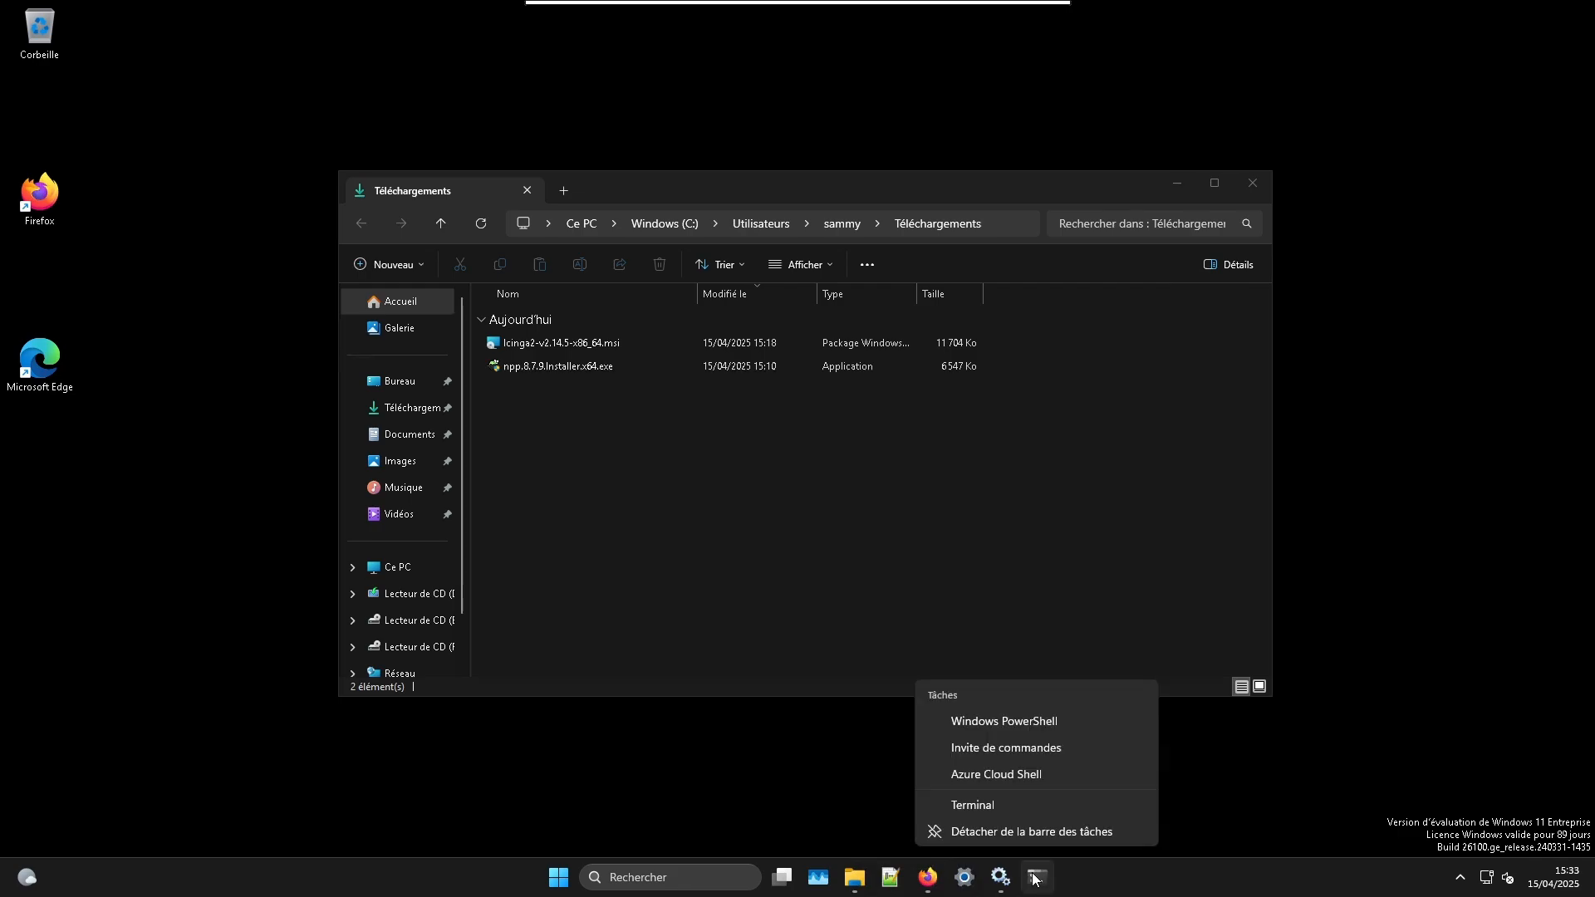
pyautogui.click(558, 877)
pyautogui.write('ter')
pyautogui.rightClick(687, 419)
pyautogui.click(687, 414)
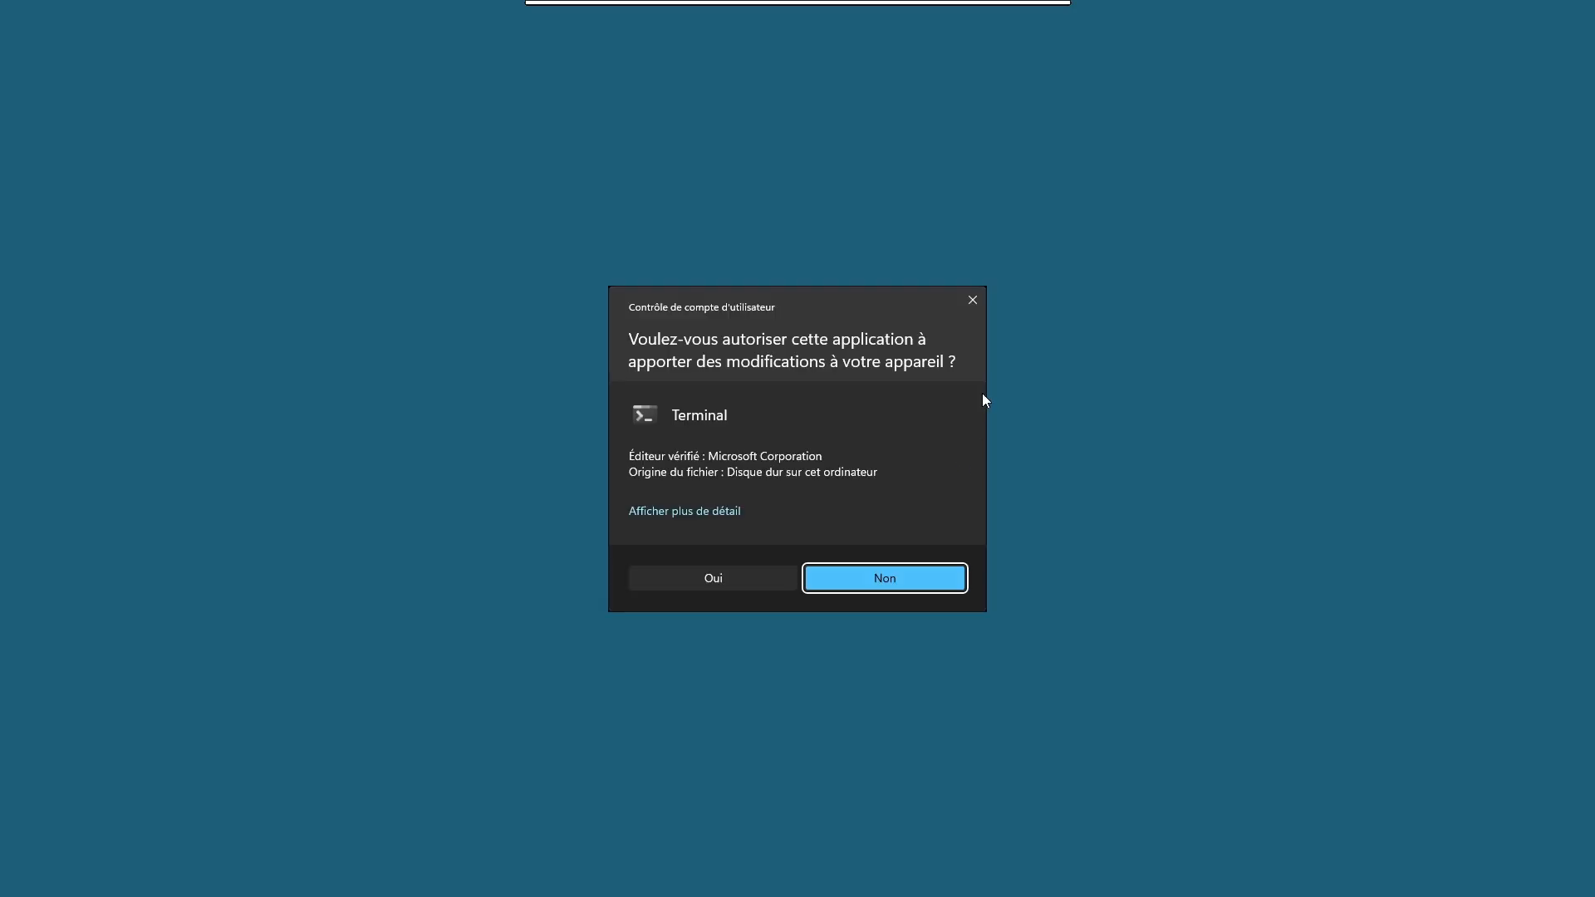
pyautogui.click(768, 582)
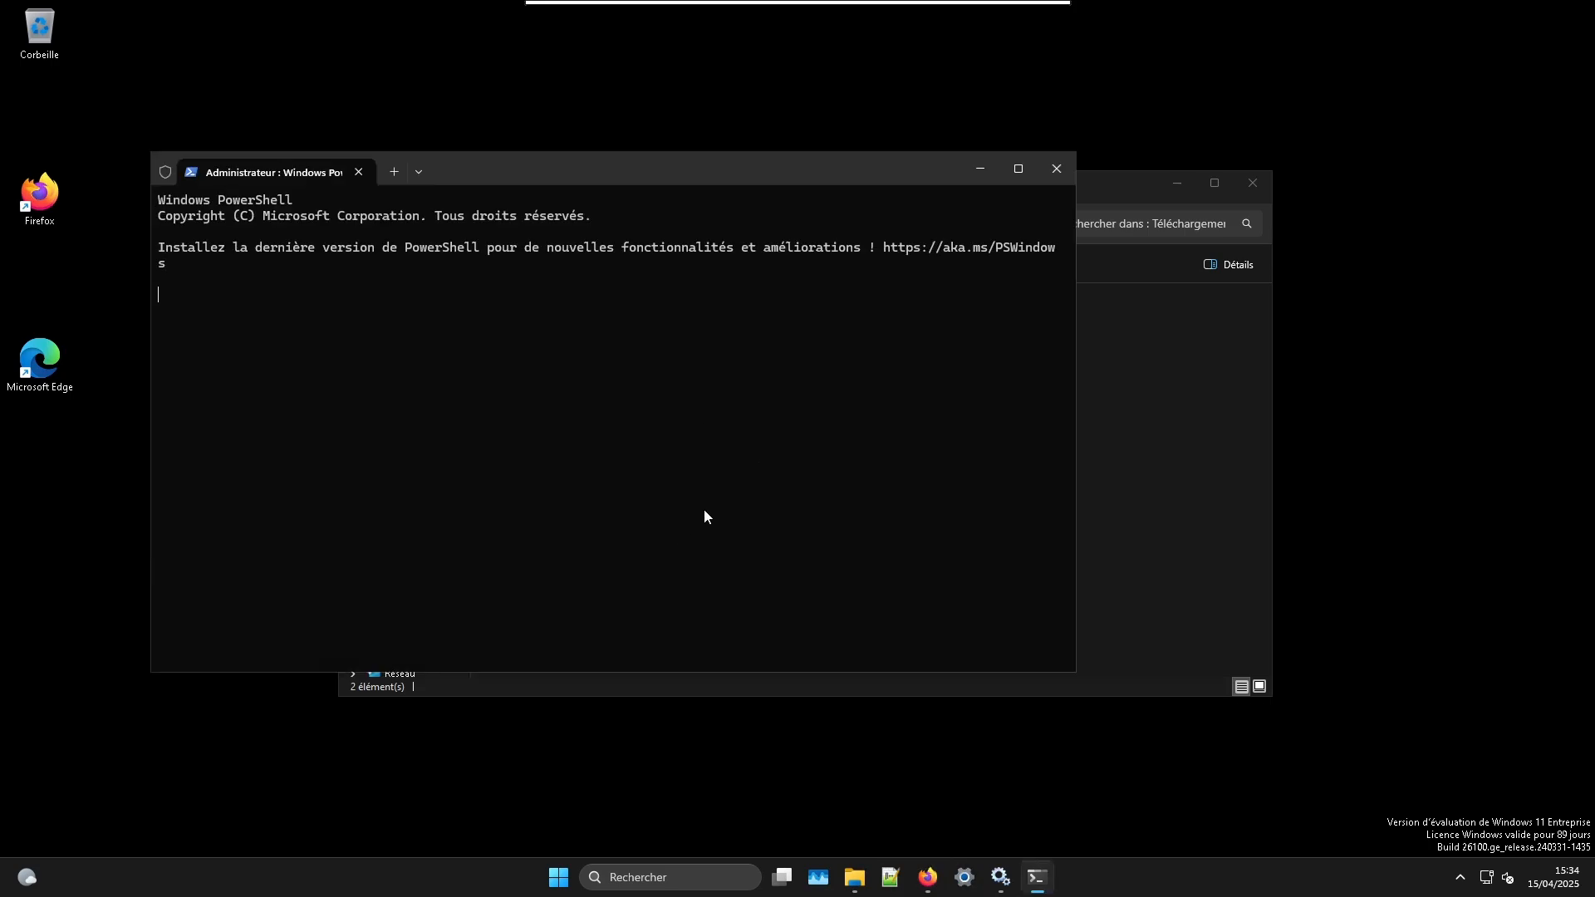
# - Run netsh advfirewall firewall add rule name="ICMPv4 Allow Ping Requests" protocol=icmpv4:8,any dir=in action=allow
pyautogui.write('netsh advfirewall firewall add rule name="ICMPv4 Allow Ping Requests" protocol=icmpv4:8,any dir=in action=allow')
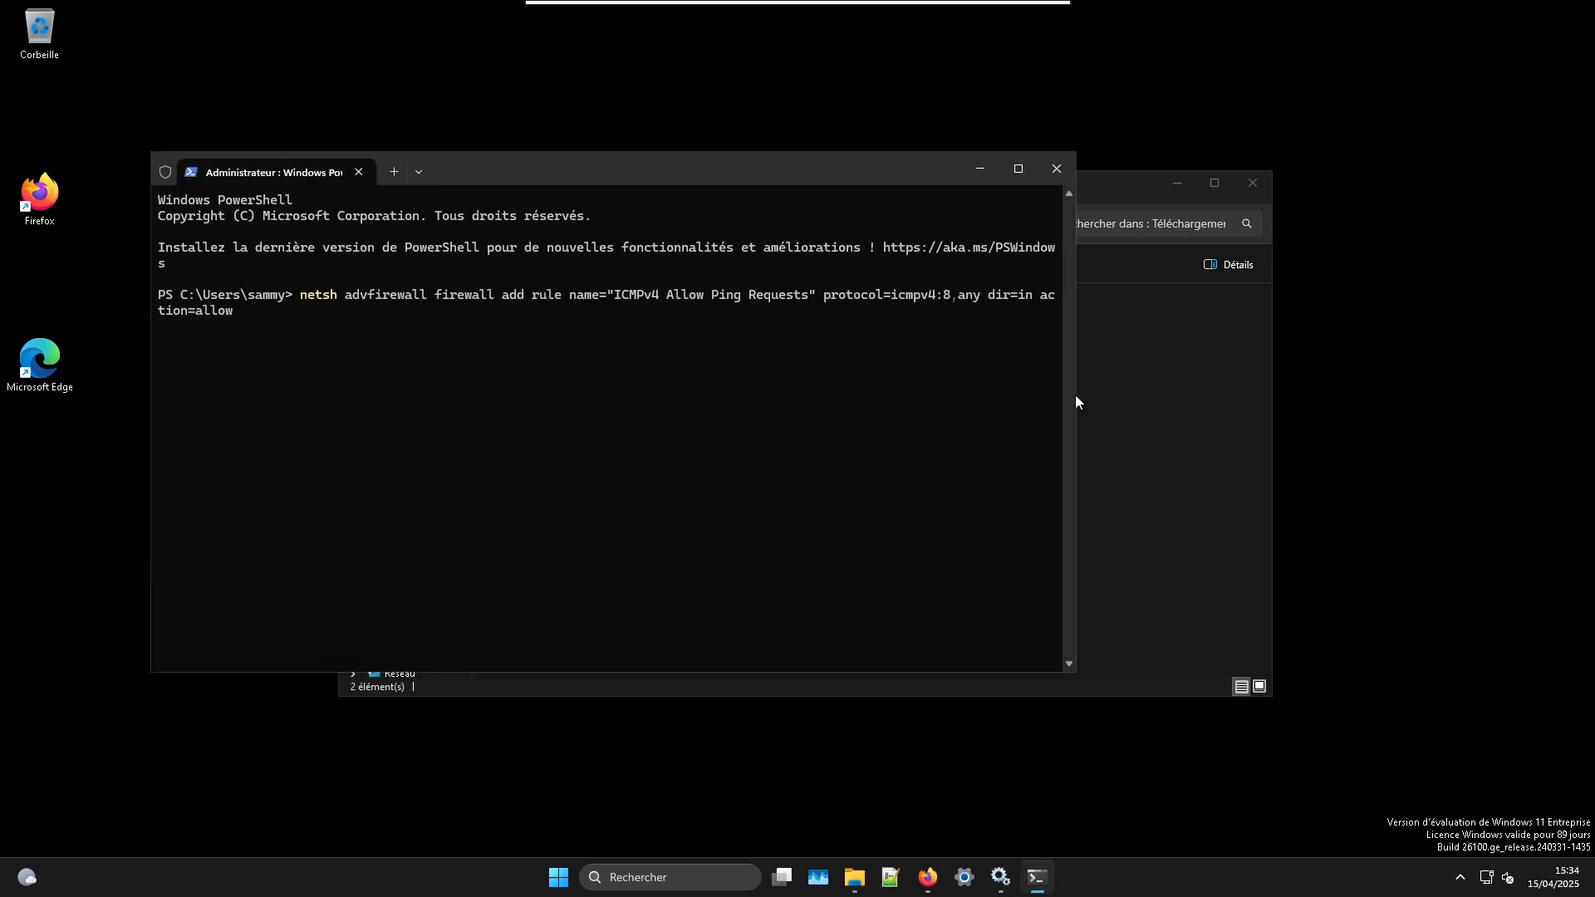
pyautogui.moveTo(1075, 395); pyautogui.dragTo(1494, 392)
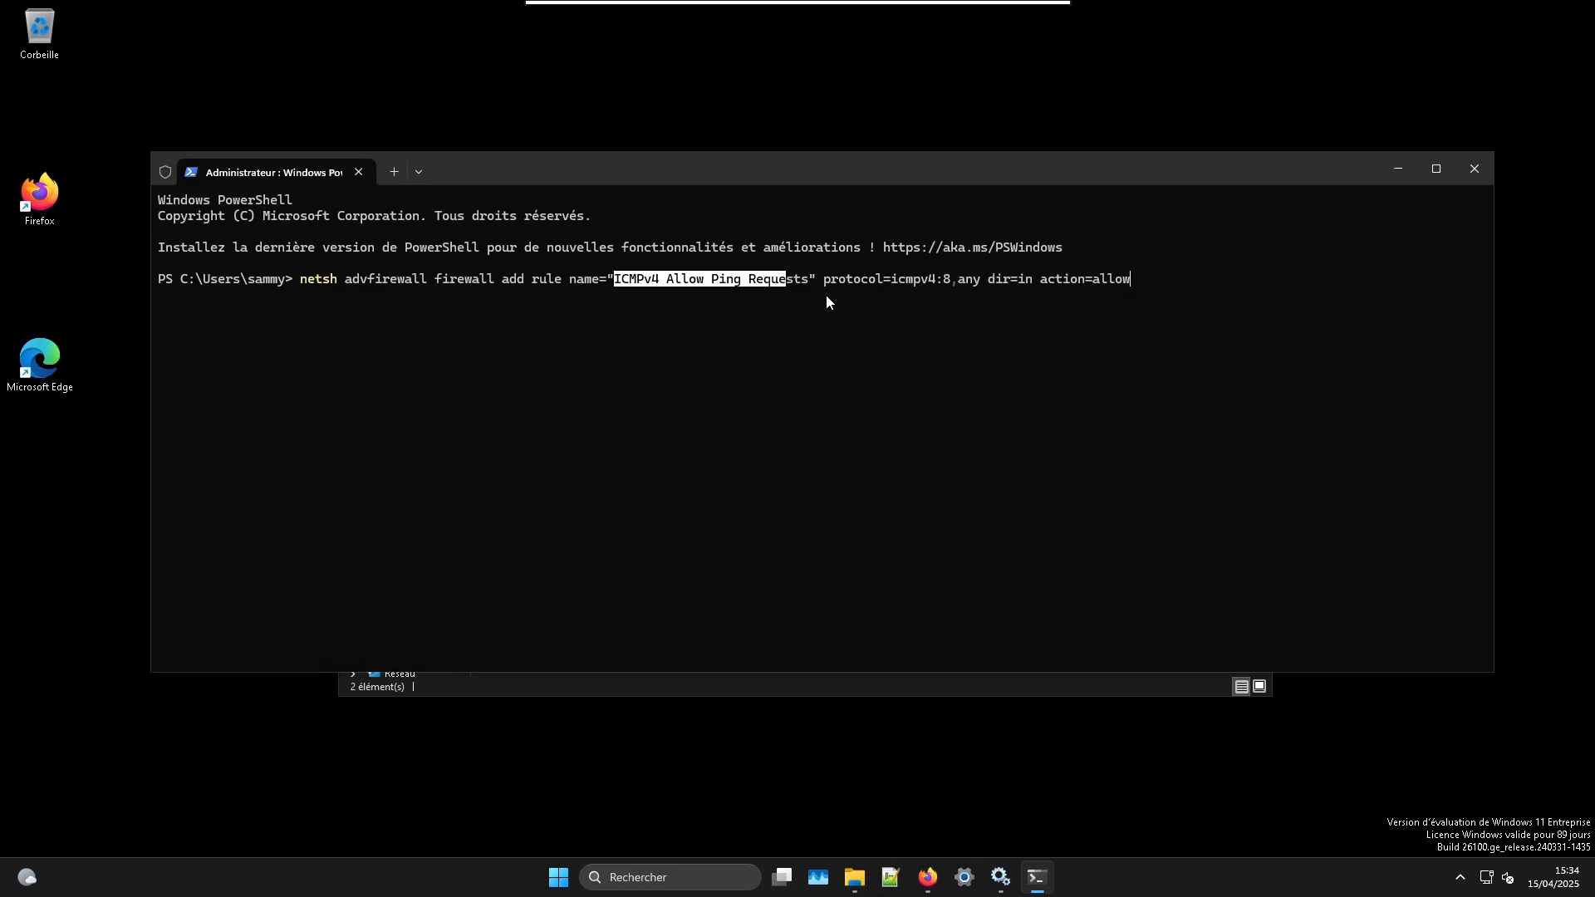
pyautogui.press('Return')
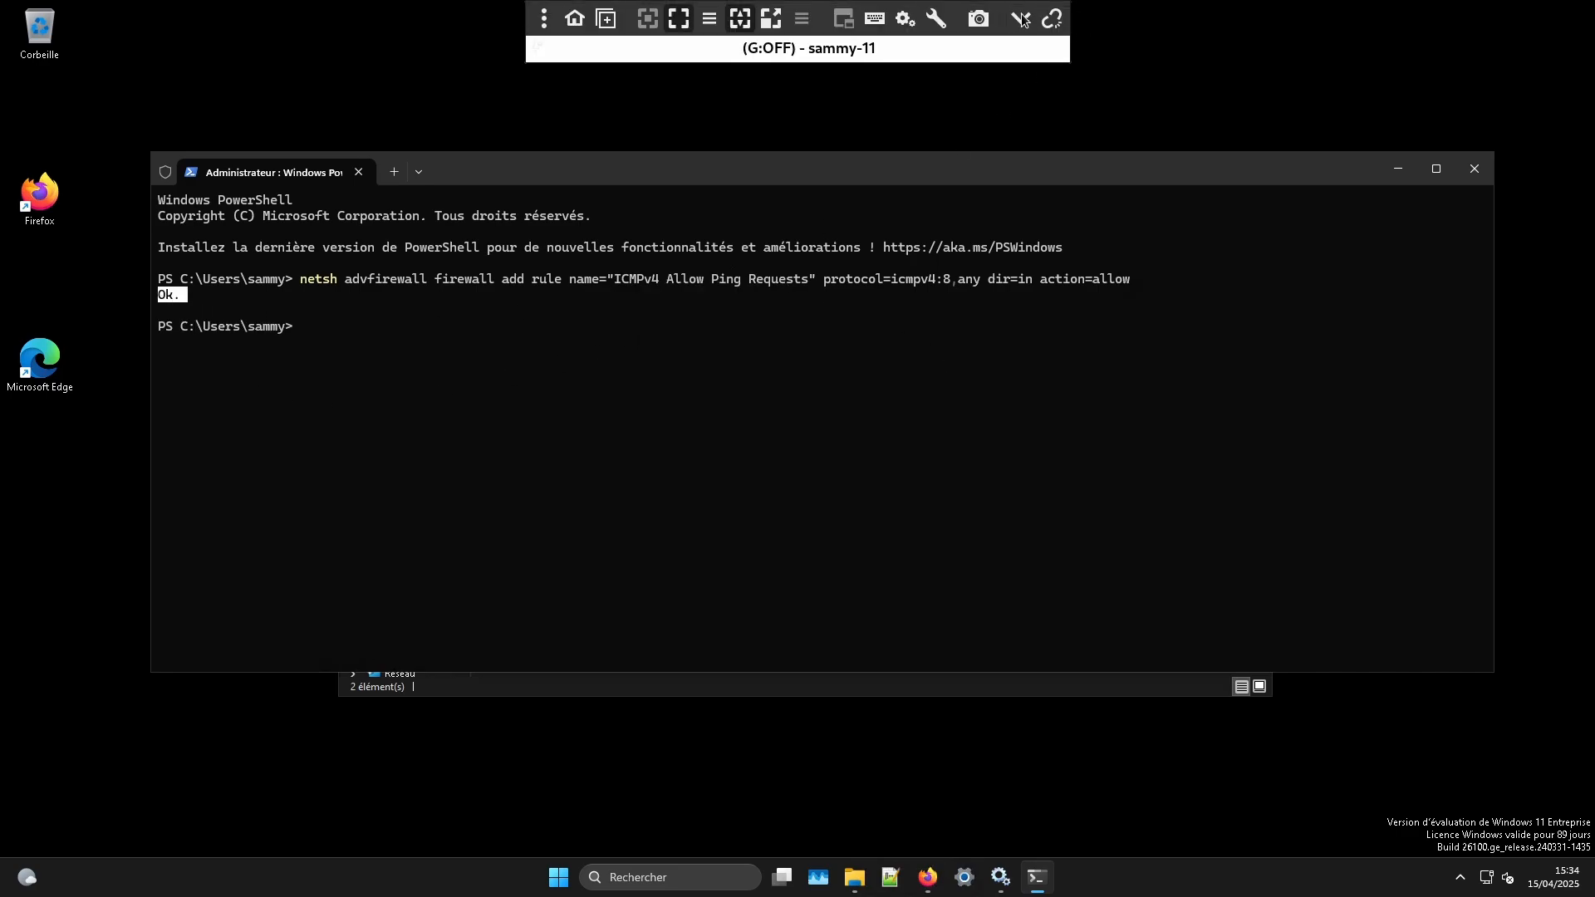
# - Return to Icinga Web in Firefox, schedule an immediate check of the sammy-11 host, and refresh its details
pyautogui.click(1022, 19)
pyautogui.click(168, 47)
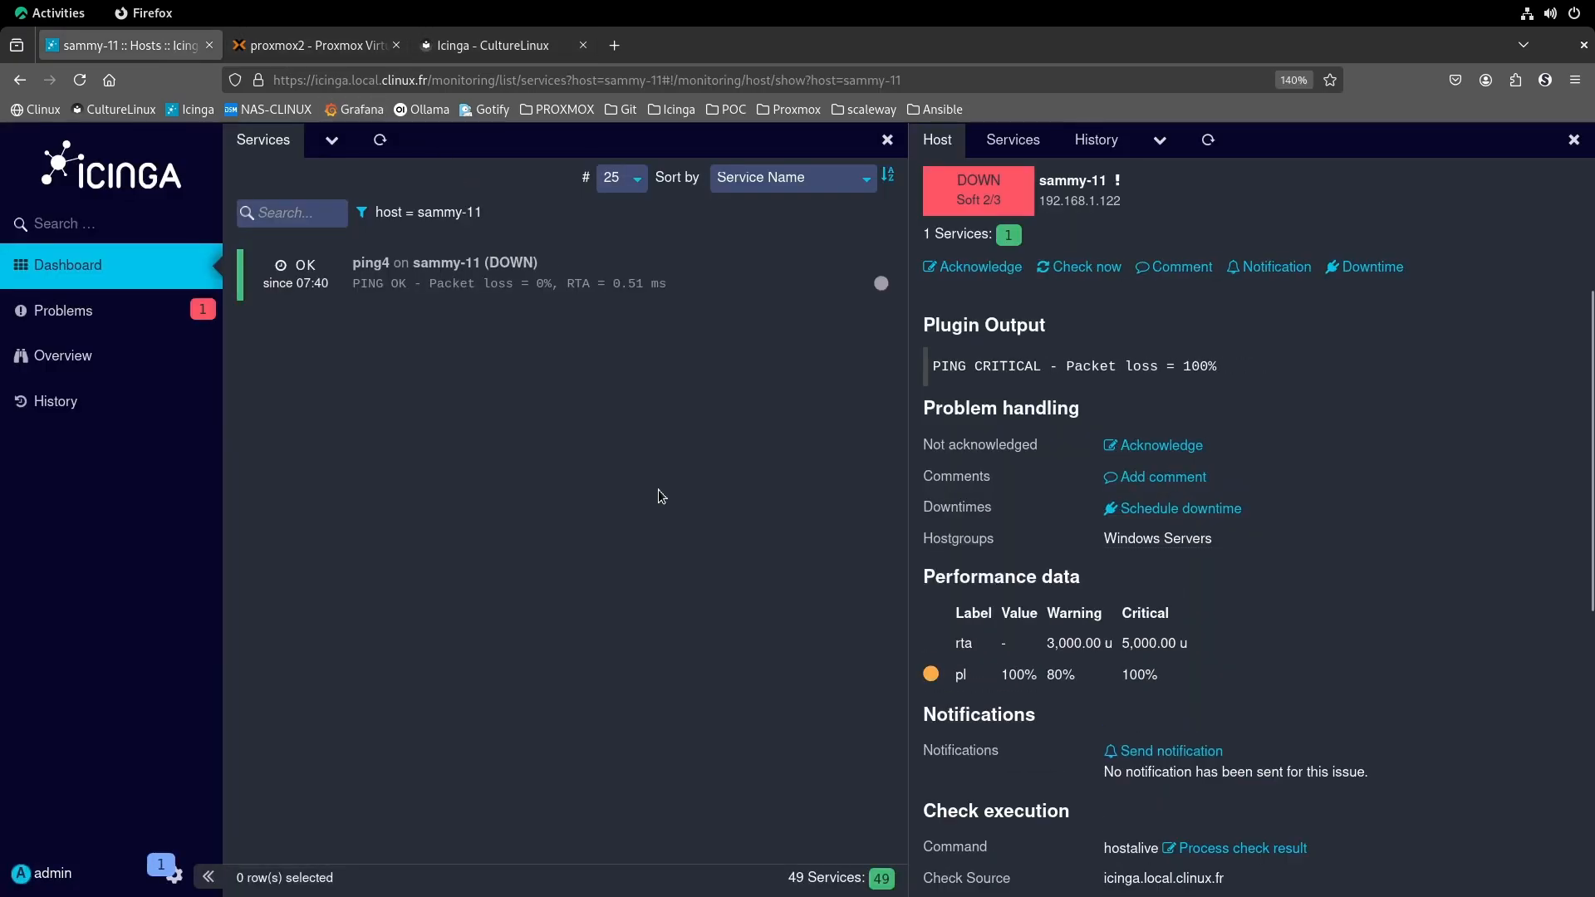
pyautogui.click(1079, 267)
pyautogui.click(1209, 139)
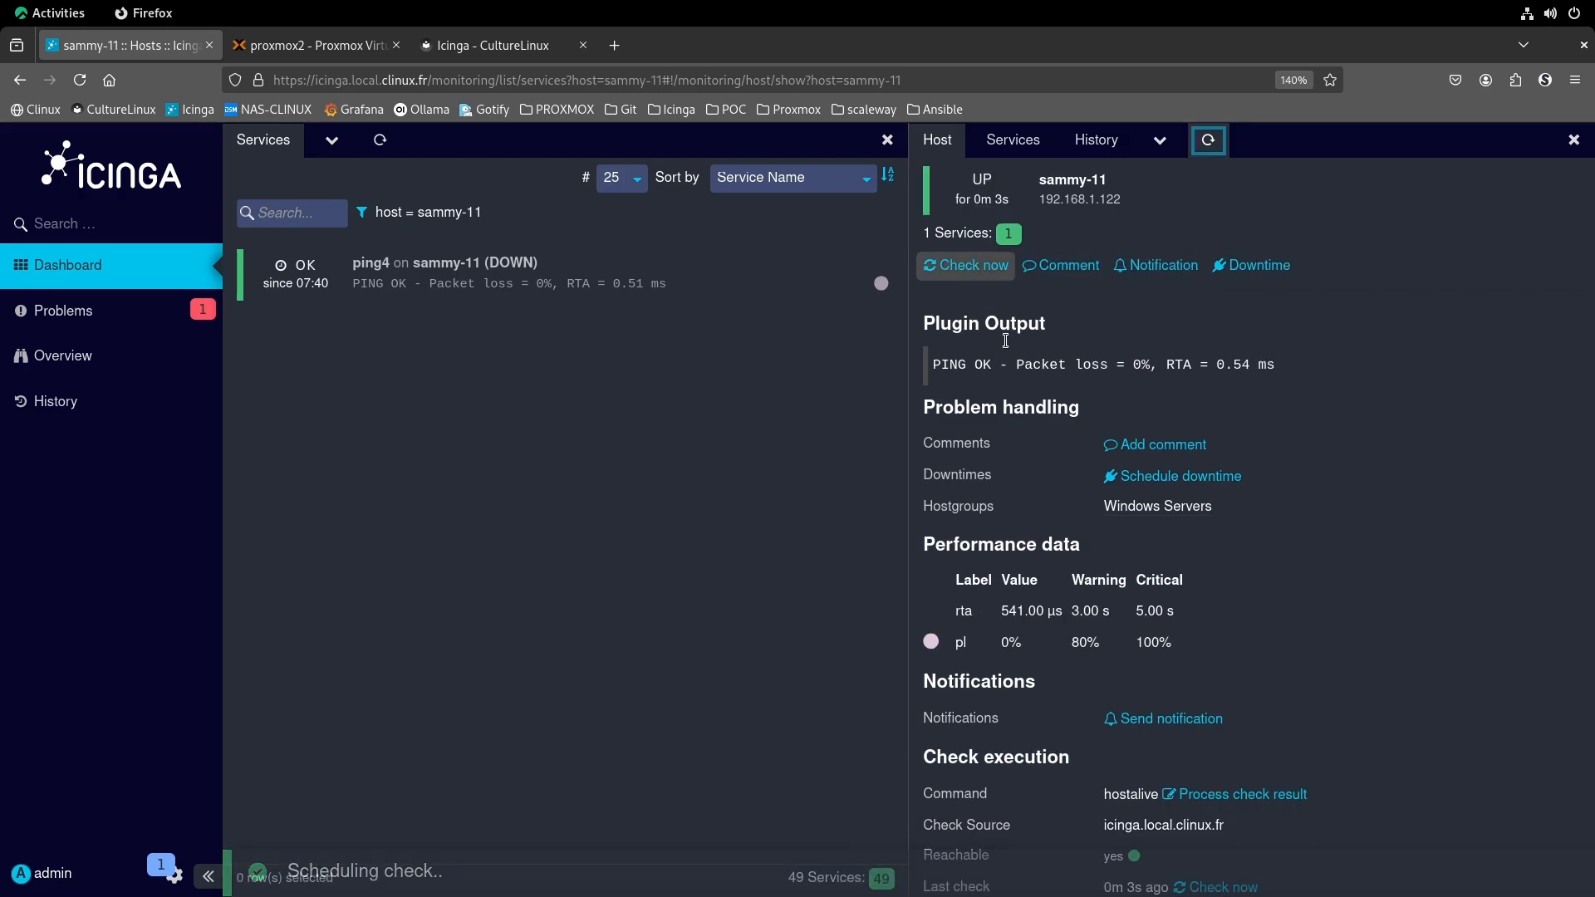
# - Review the sammy-11 host's plugin output, switch to the sammy-11 remote desktop, and close the administrator PowerShell window
pyautogui.moveTo(940, 366); pyautogui.dragTo(1301, 365)
pyautogui.click(888, 405)
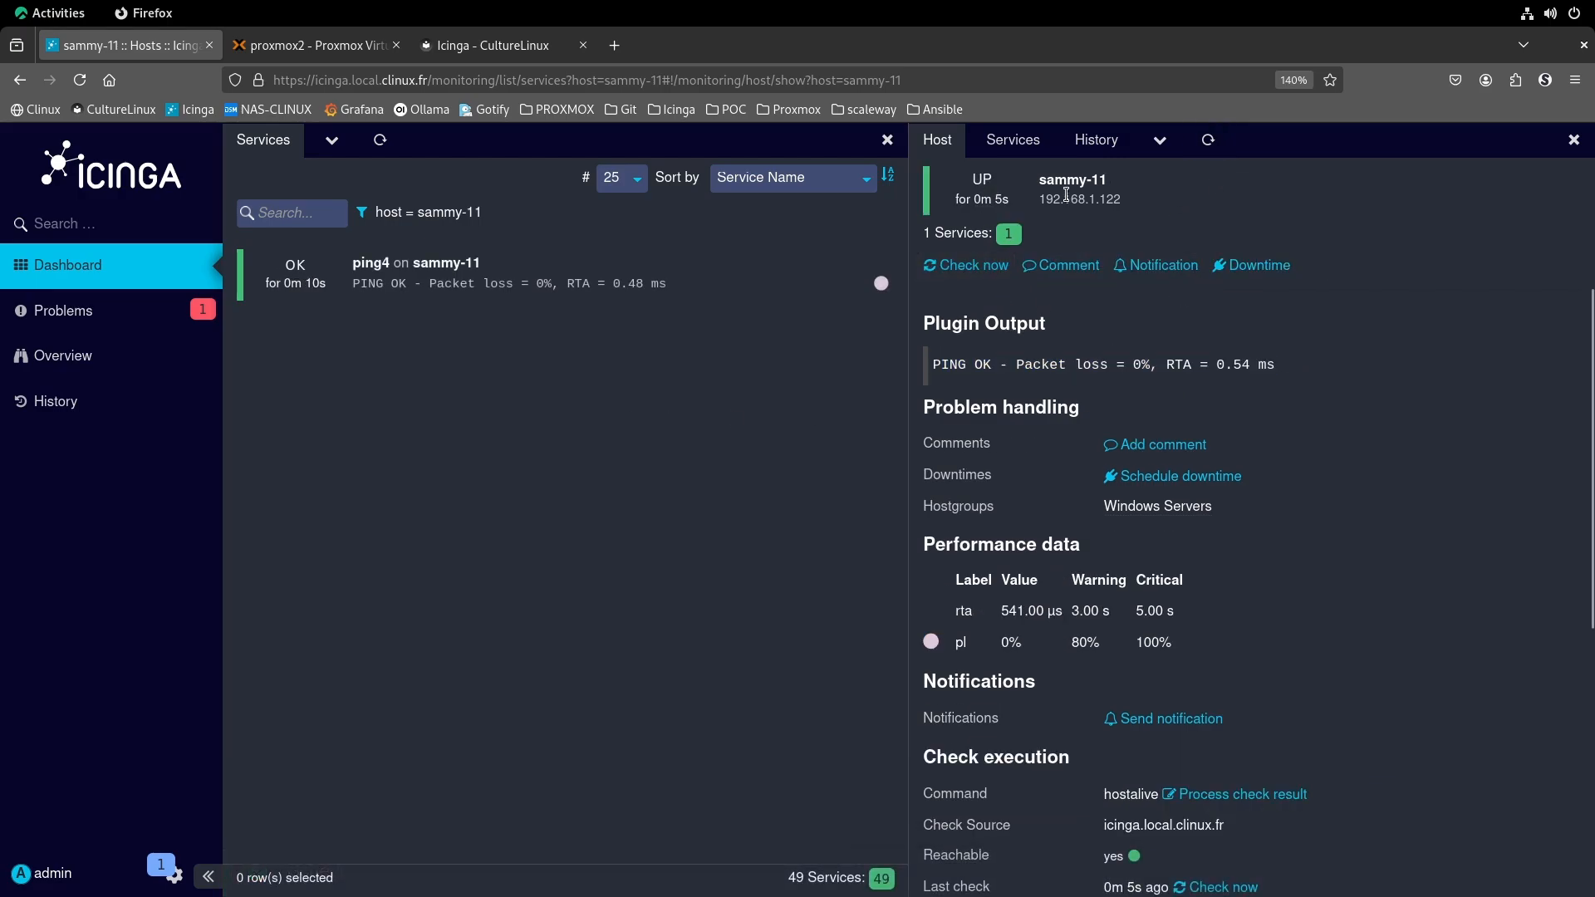
pyautogui.hotkey('alt', 'Tab')
pyautogui.click(753, 454)
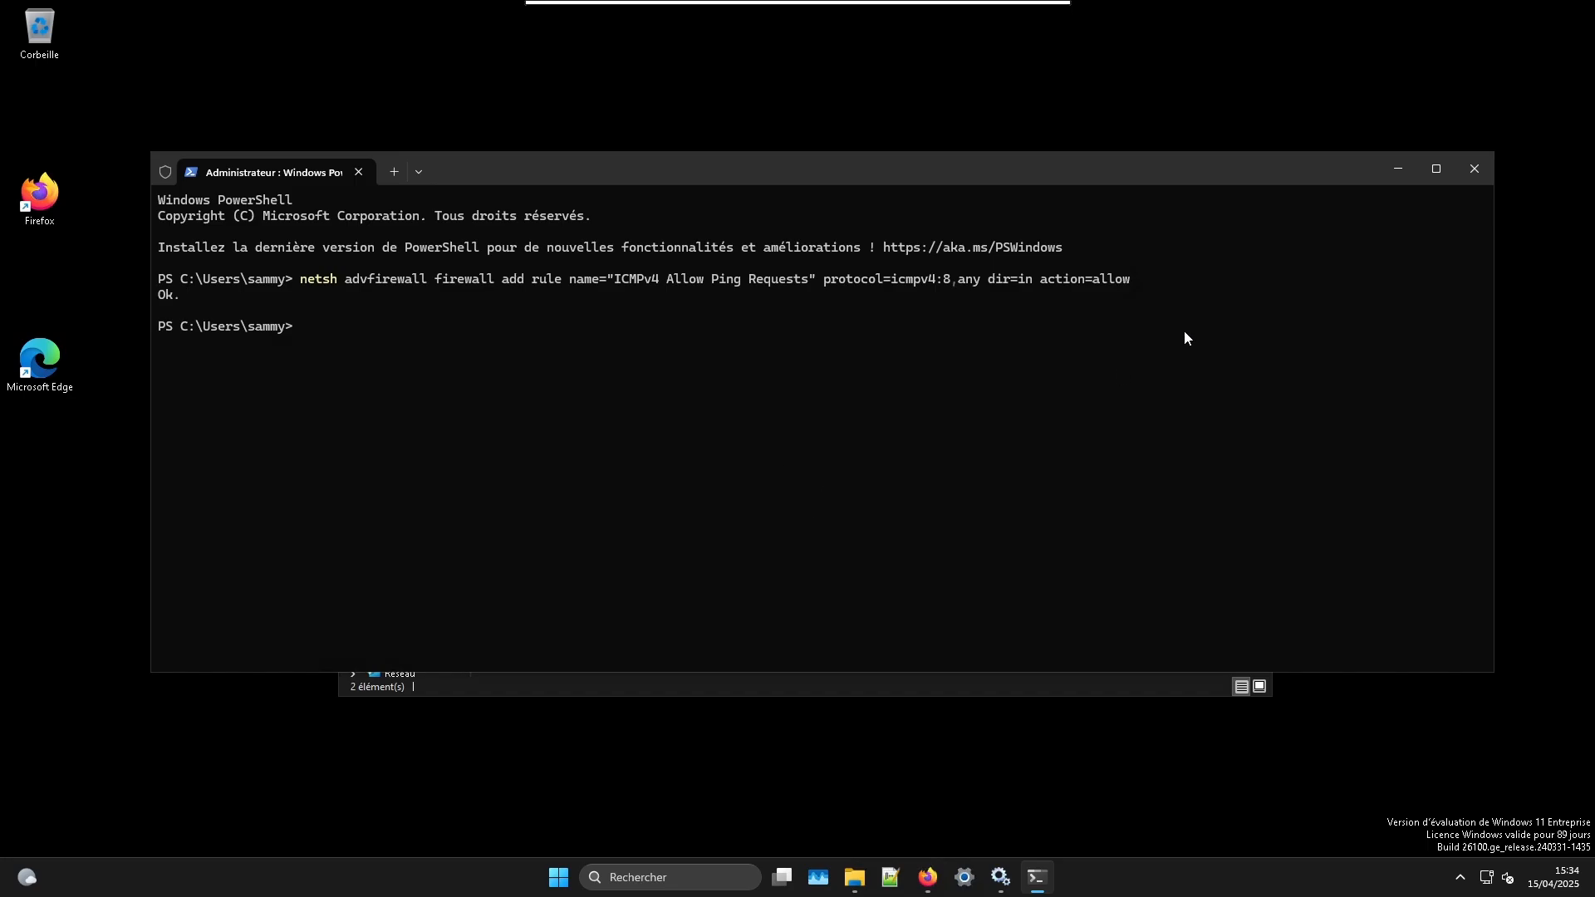
pyautogui.click(1472, 172)
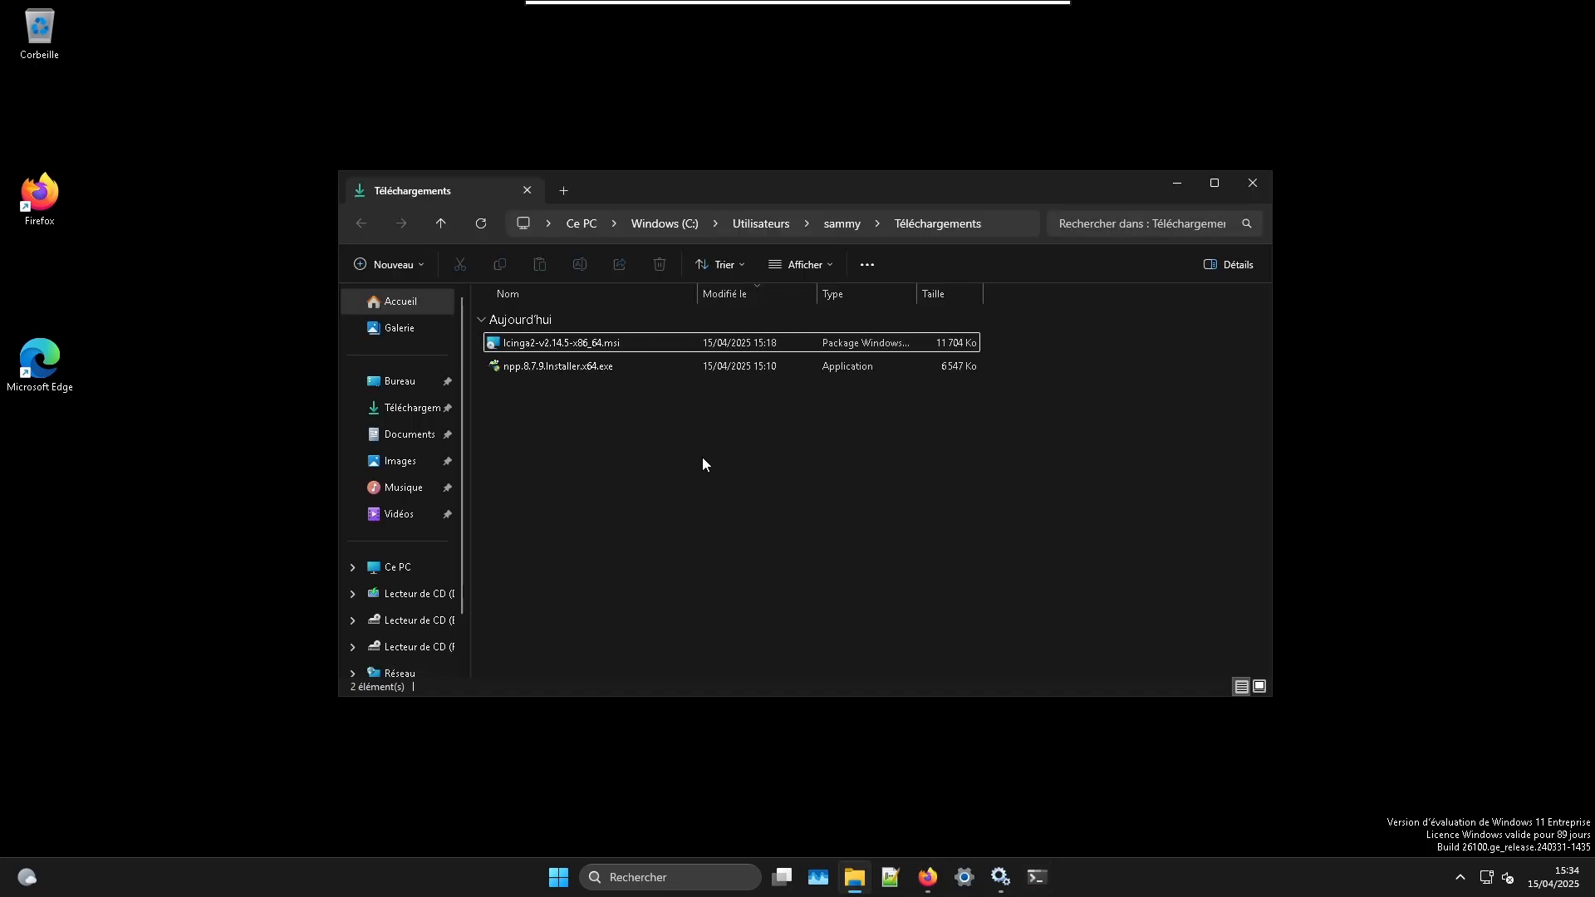
# - Browse File Explorer to the sbin folder of the ICINGA2 installation, in Programmes on drive C:
pyautogui.click(394, 566)
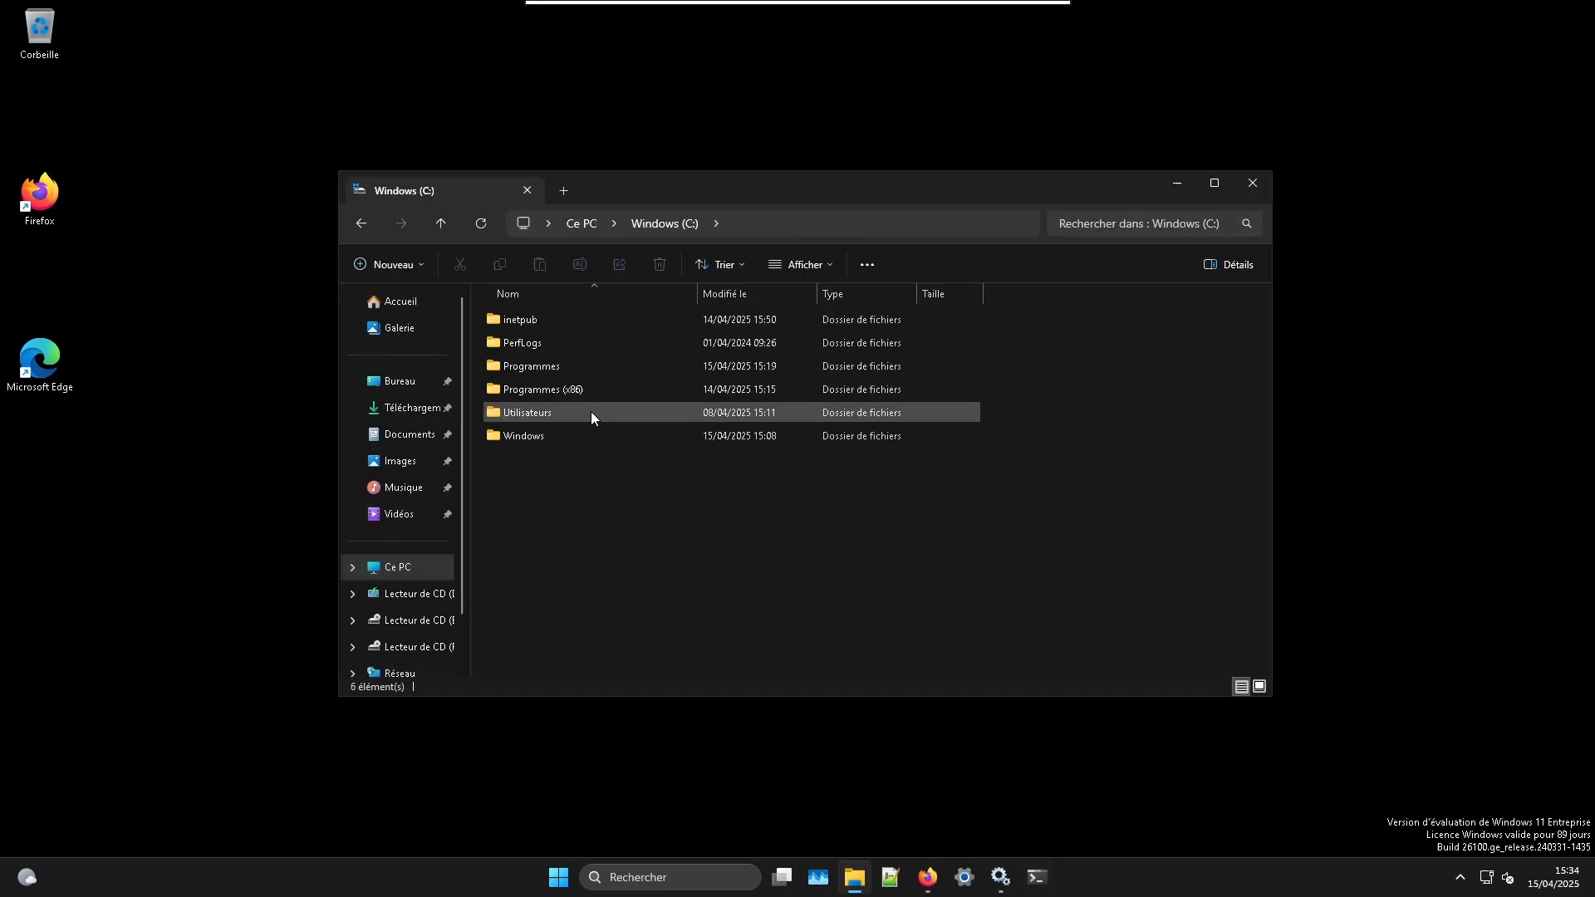
pyautogui.doubleClick(581, 369)
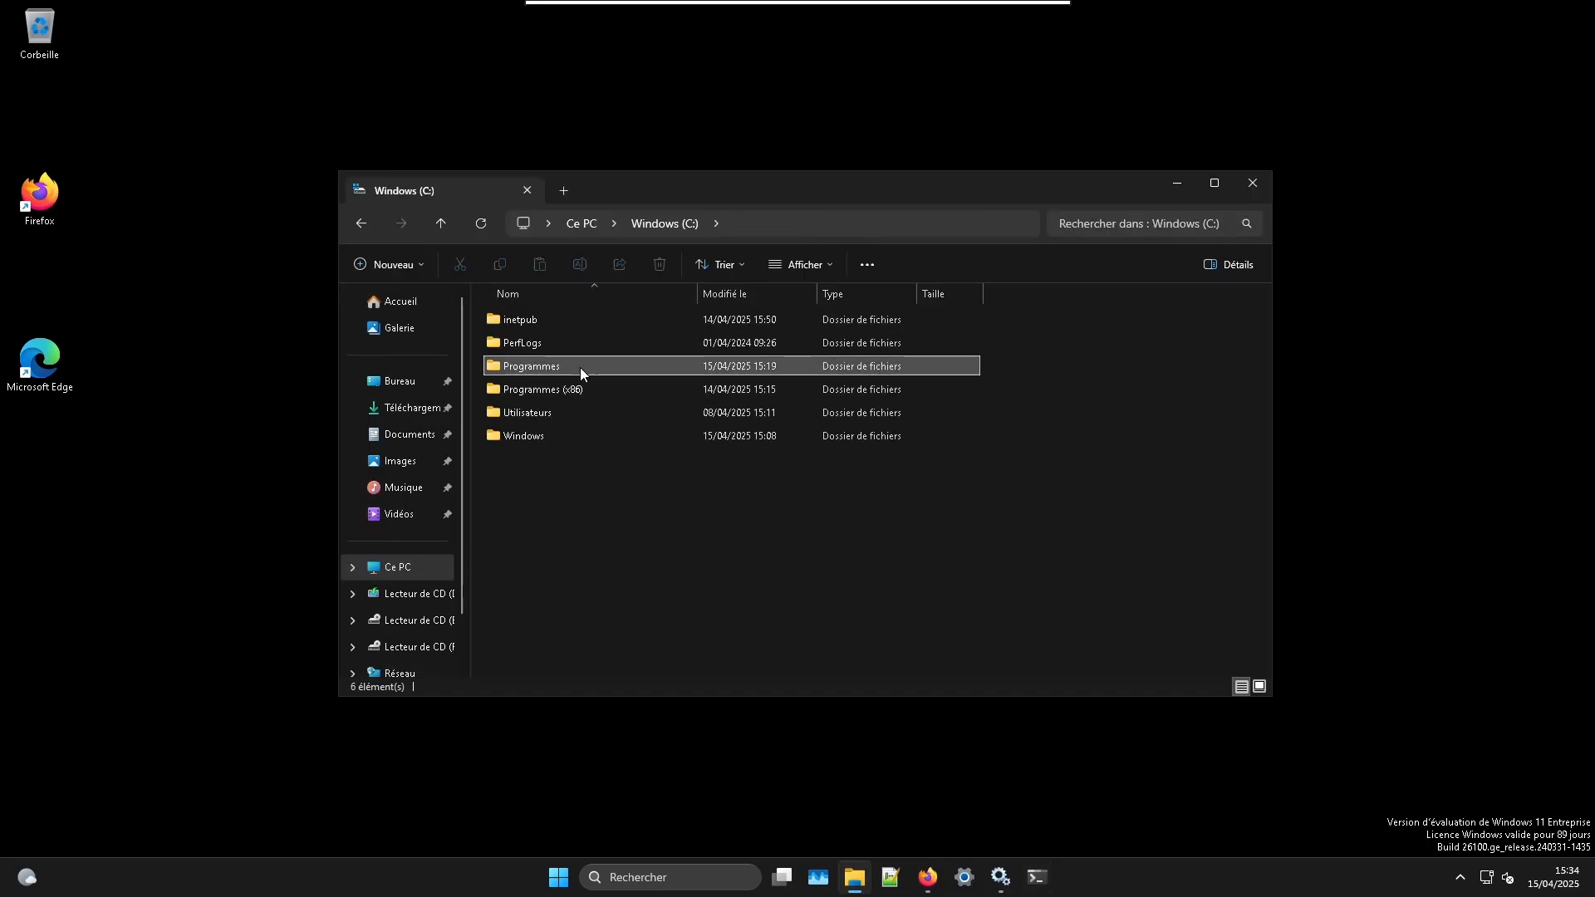
pyautogui.click(591, 346)
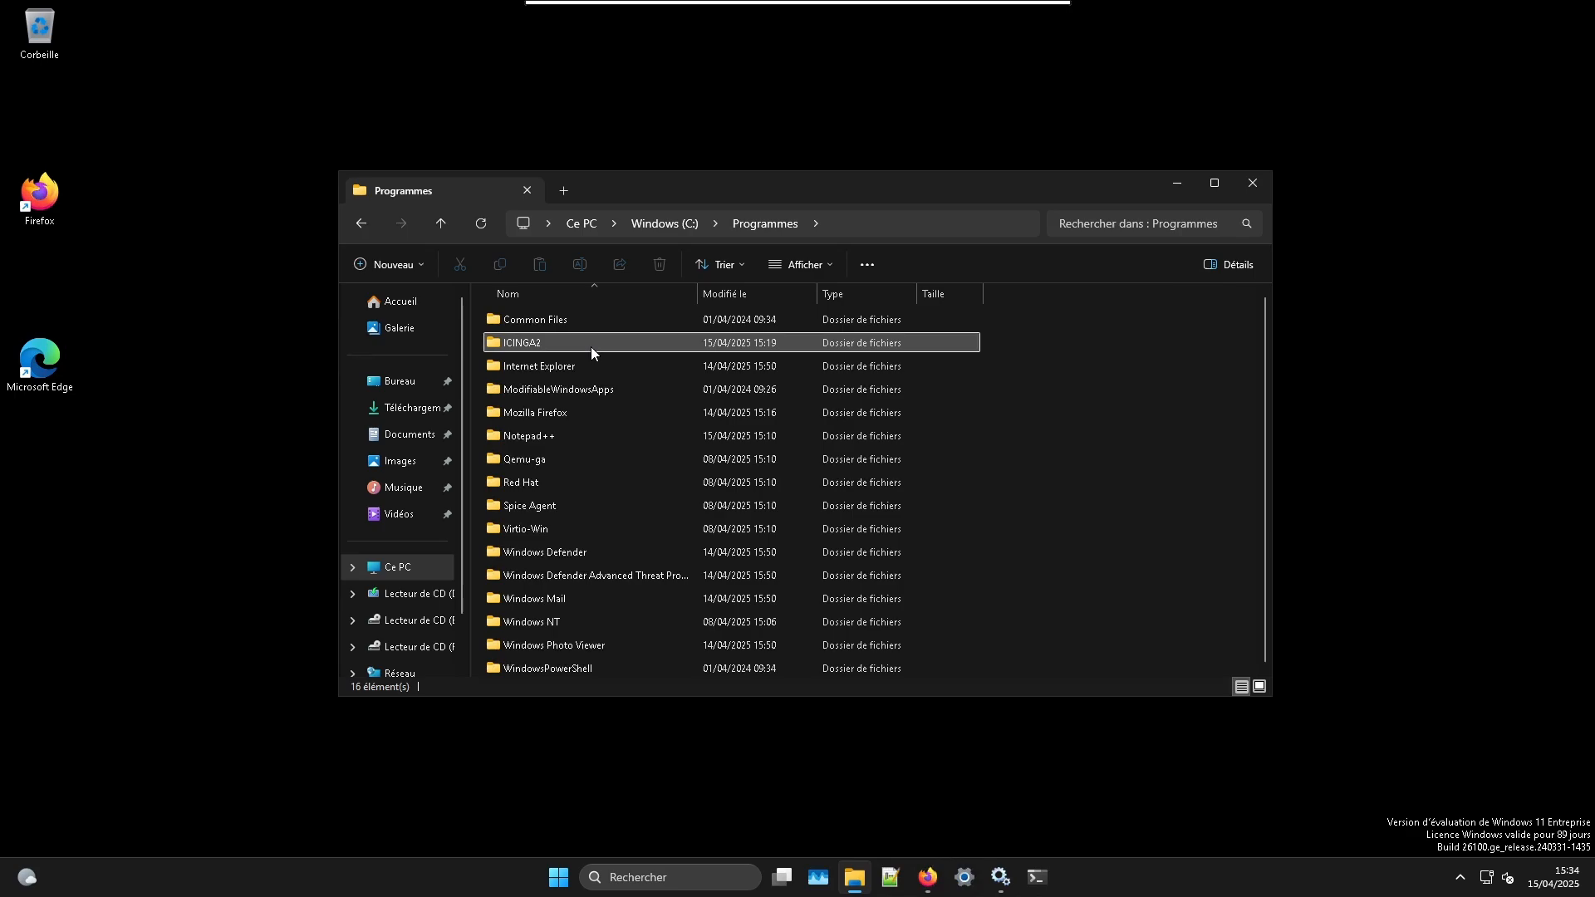
pyautogui.doubleClick(591, 347)
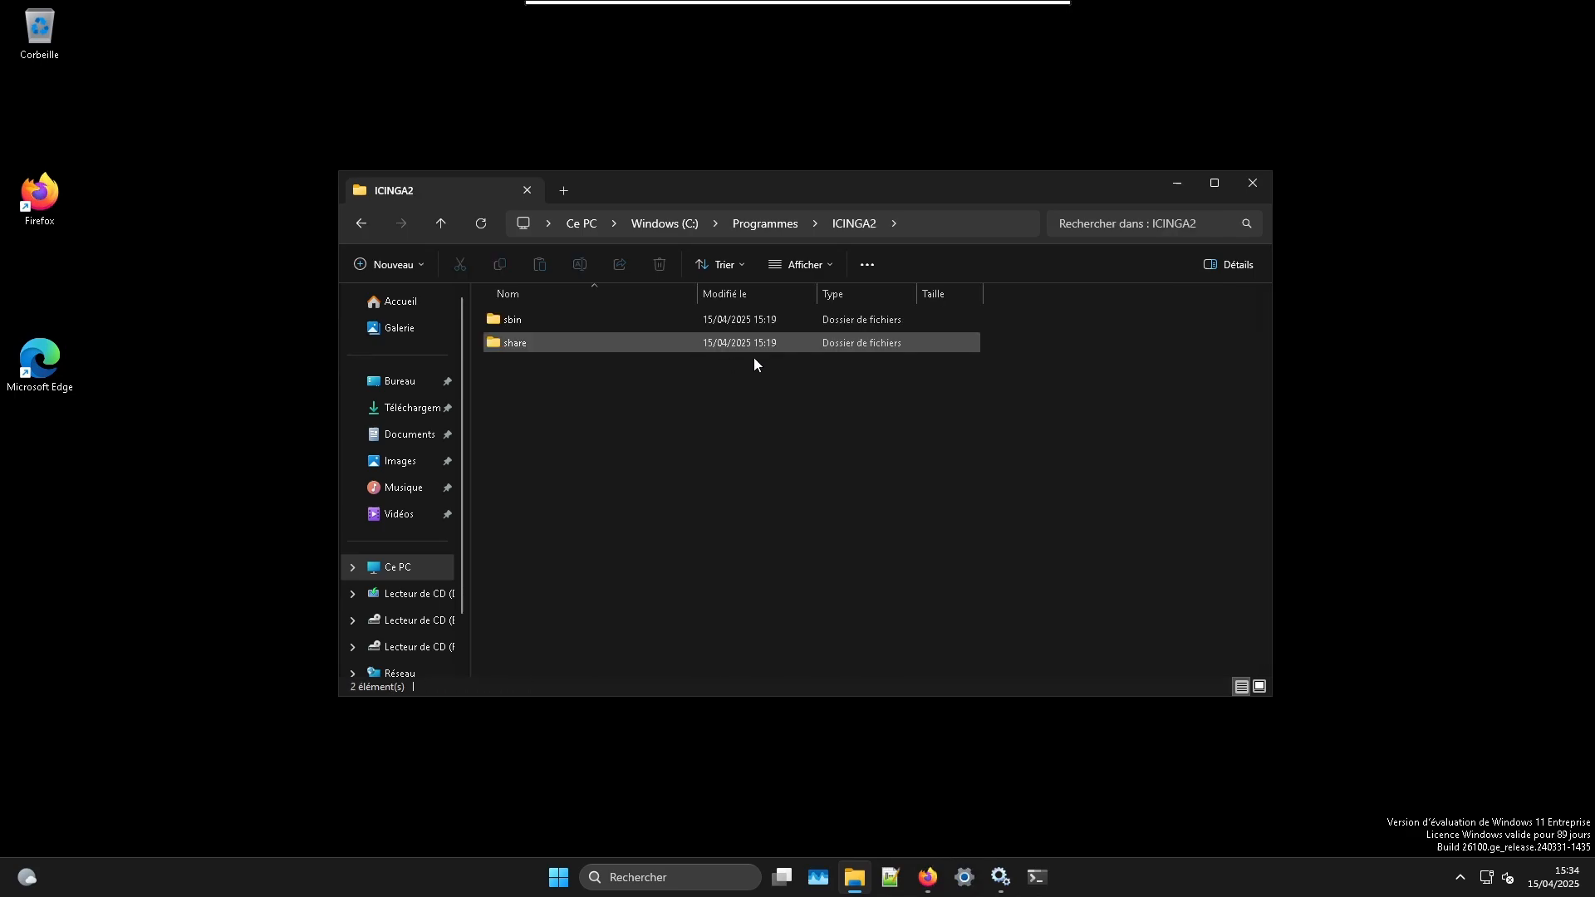
pyautogui.doubleClick(590, 328)
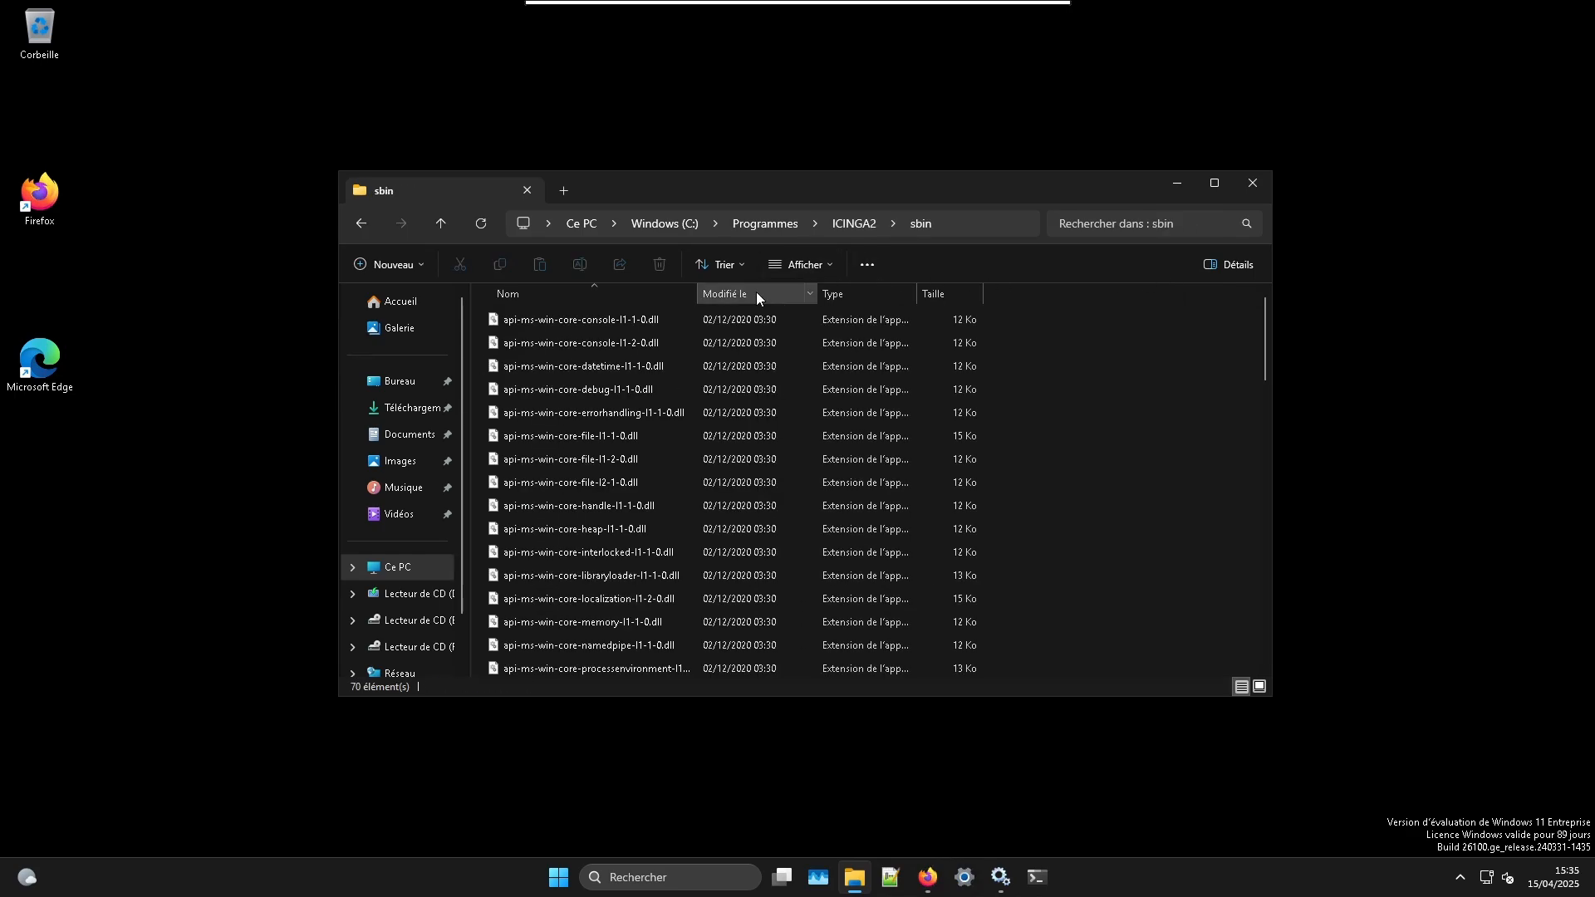
# - Sort the sbin folder by file type and look through the check_*.exe plugins
pyautogui.click(839, 294)
pyautogui.click(570, 320)
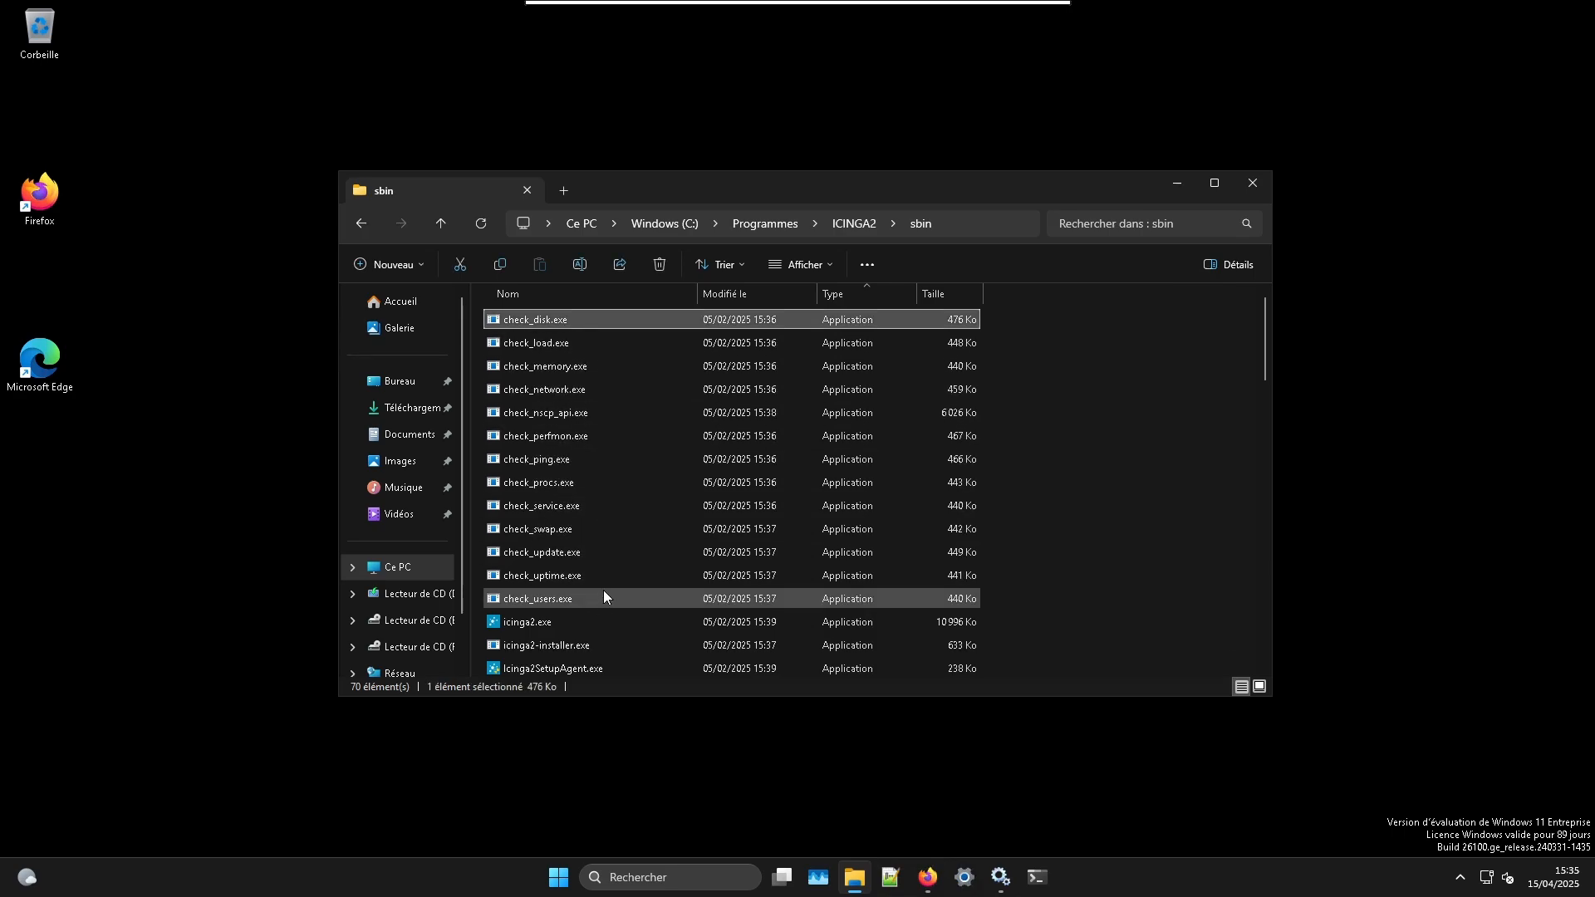
pyautogui.scroll(-3, 604, 597)
pyautogui.scroll(3, 531, 591)
# - Open a PowerShell window at C:\Program Files\ICINGA2\sbin and arrange it beside the File Explorer window
pyautogui.click(1037, 878)
pyautogui.moveTo(546, 238); pyautogui.dragTo(453, 51)
pyautogui.click(1123, 547)
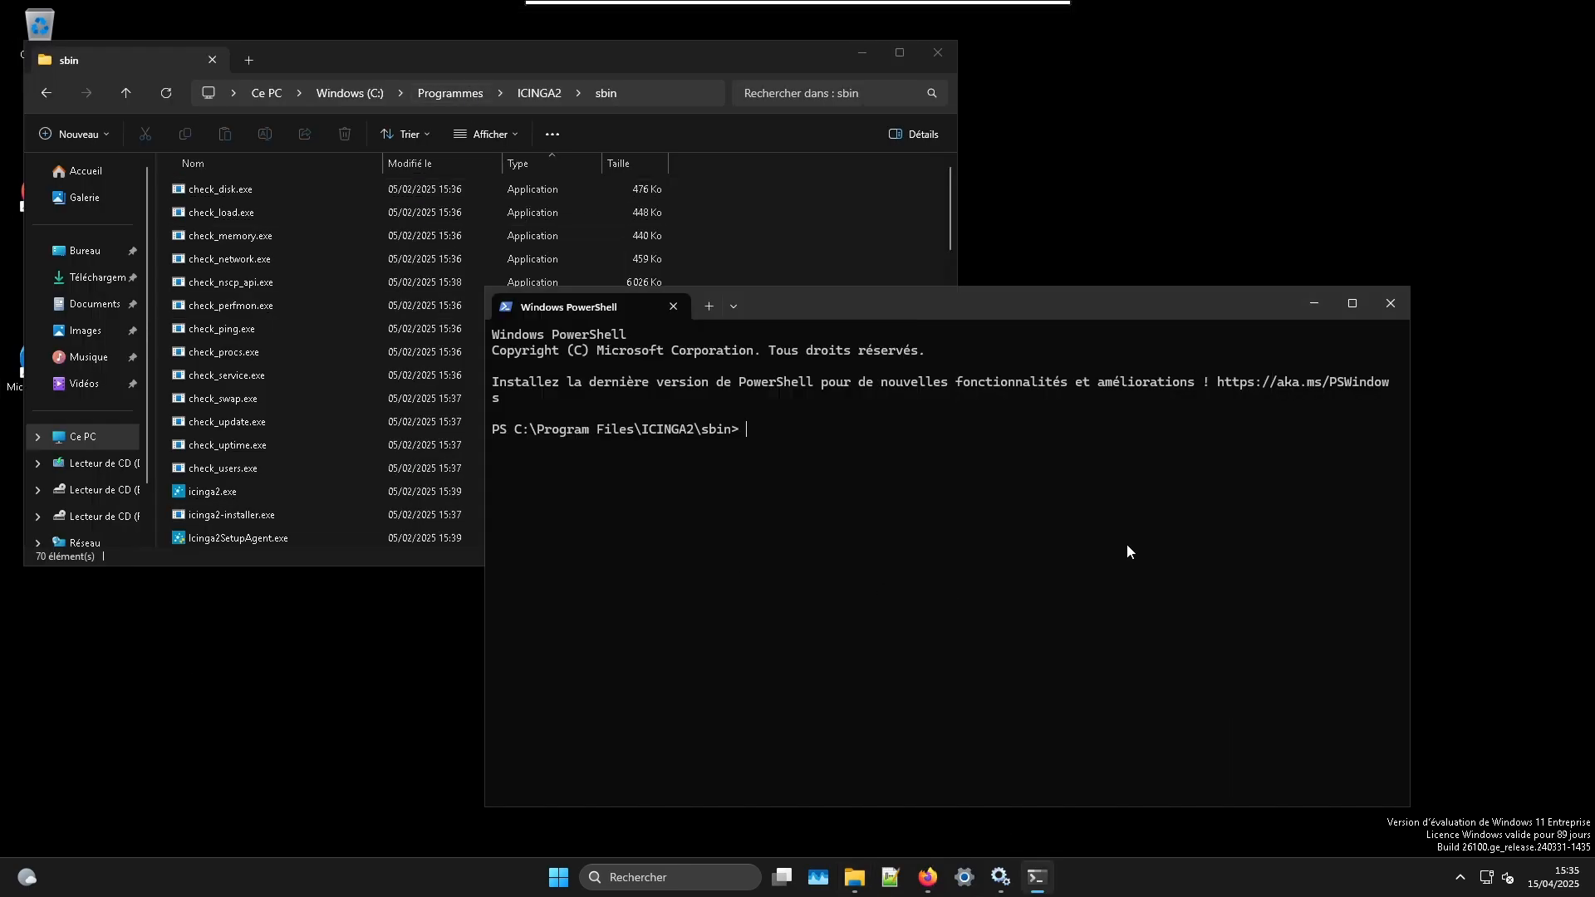
# - Run .\check_disk.exe in PowerShell and examine its status text and performance data
pyautogui.write('check')
pyautogui.press('Tab')
pyautogui.press('Return')
pyautogui.moveTo(494, 445); pyautogui.dragTo(839, 452)
pyautogui.click(1079, 446)
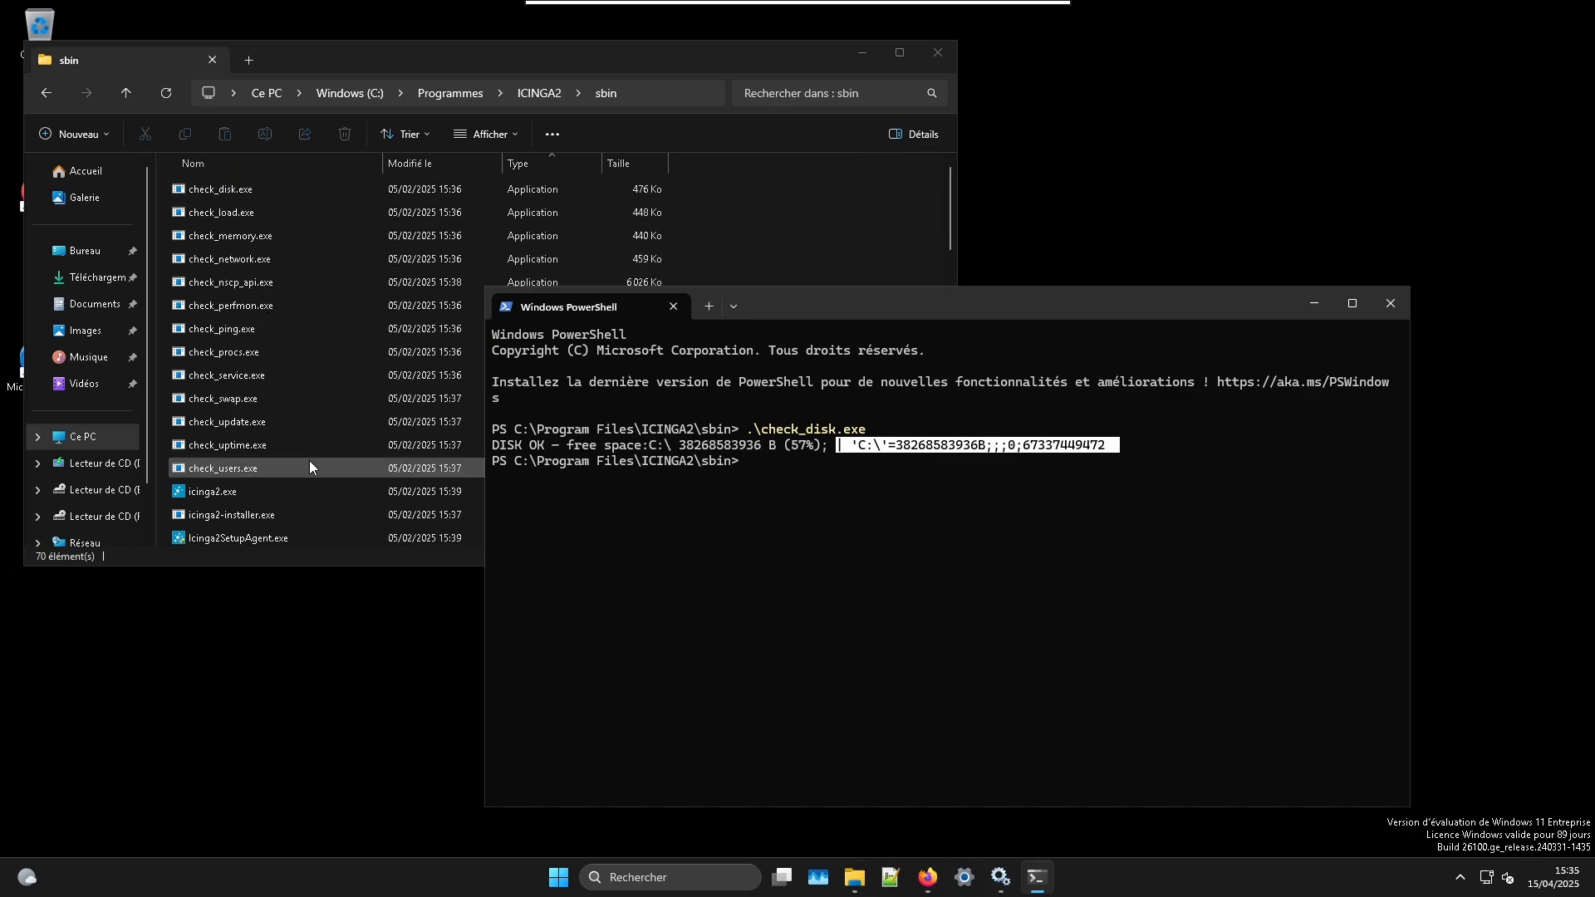
# - Switch to VSCodium and create a file named custom_windows.conf in the zones.d/global-templates folder
pyautogui.click(902, 549)
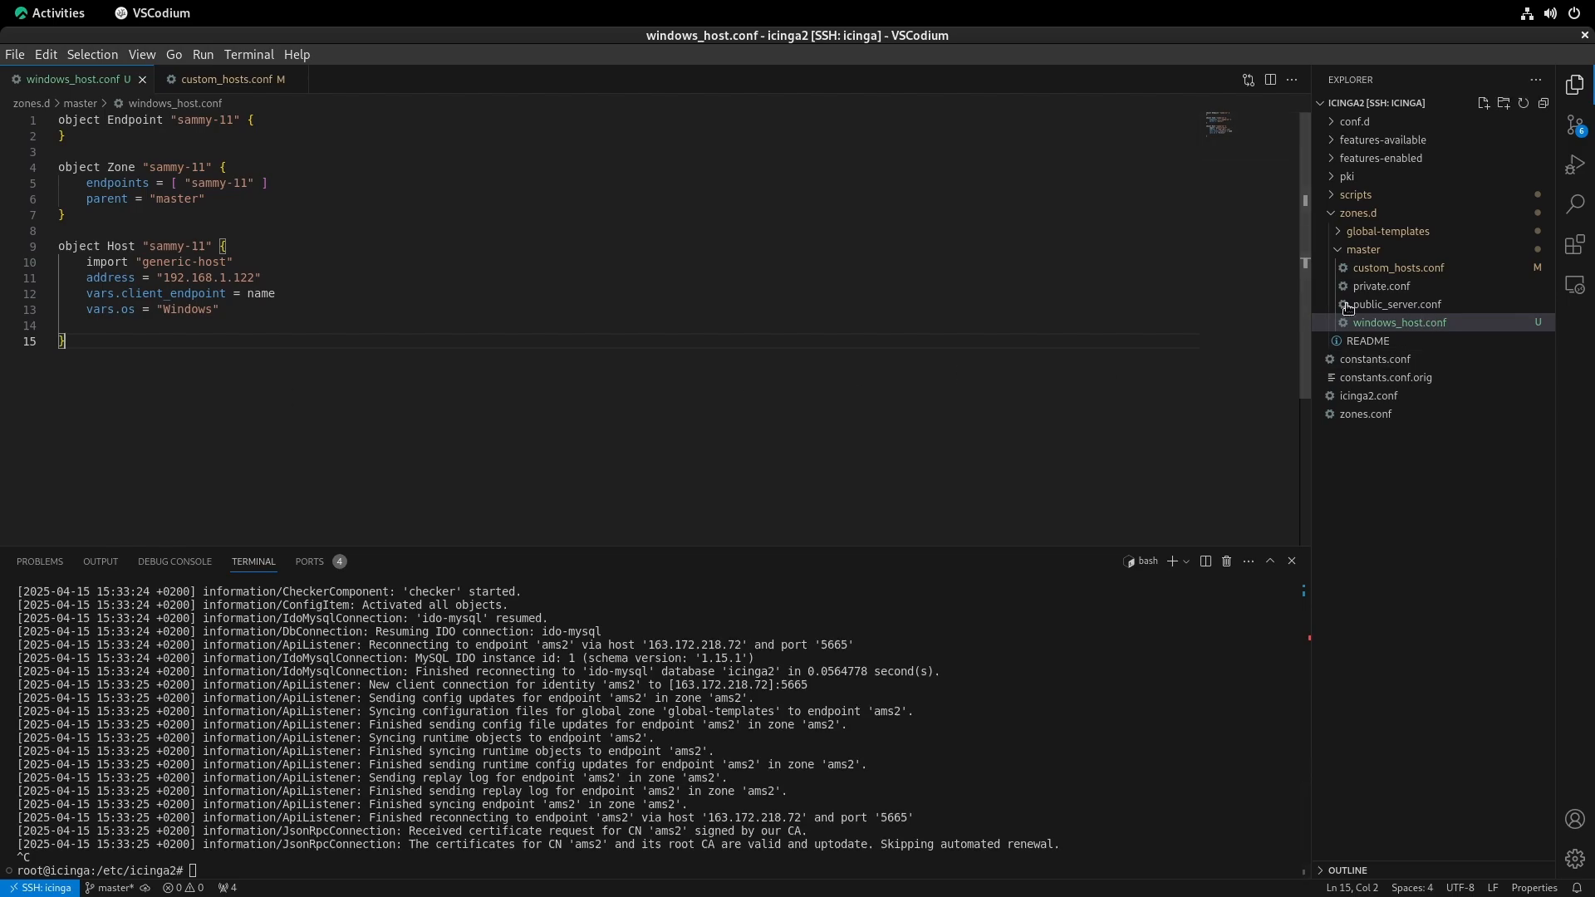
pyautogui.click(1388, 231)
pyautogui.rightClick(1412, 234)
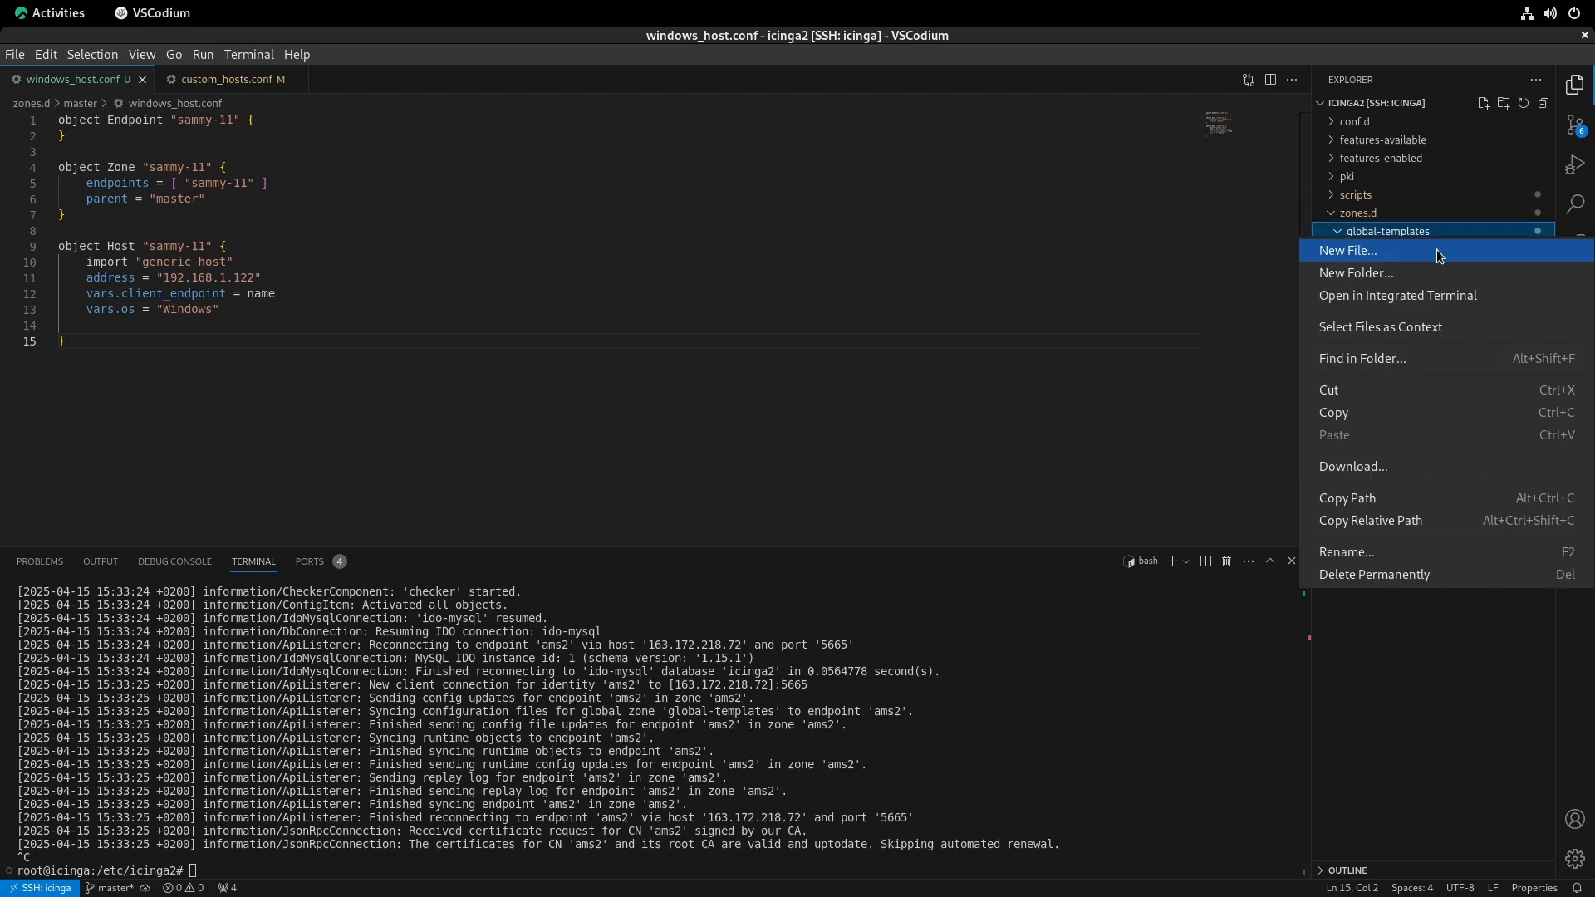
pyautogui.click(1446, 259)
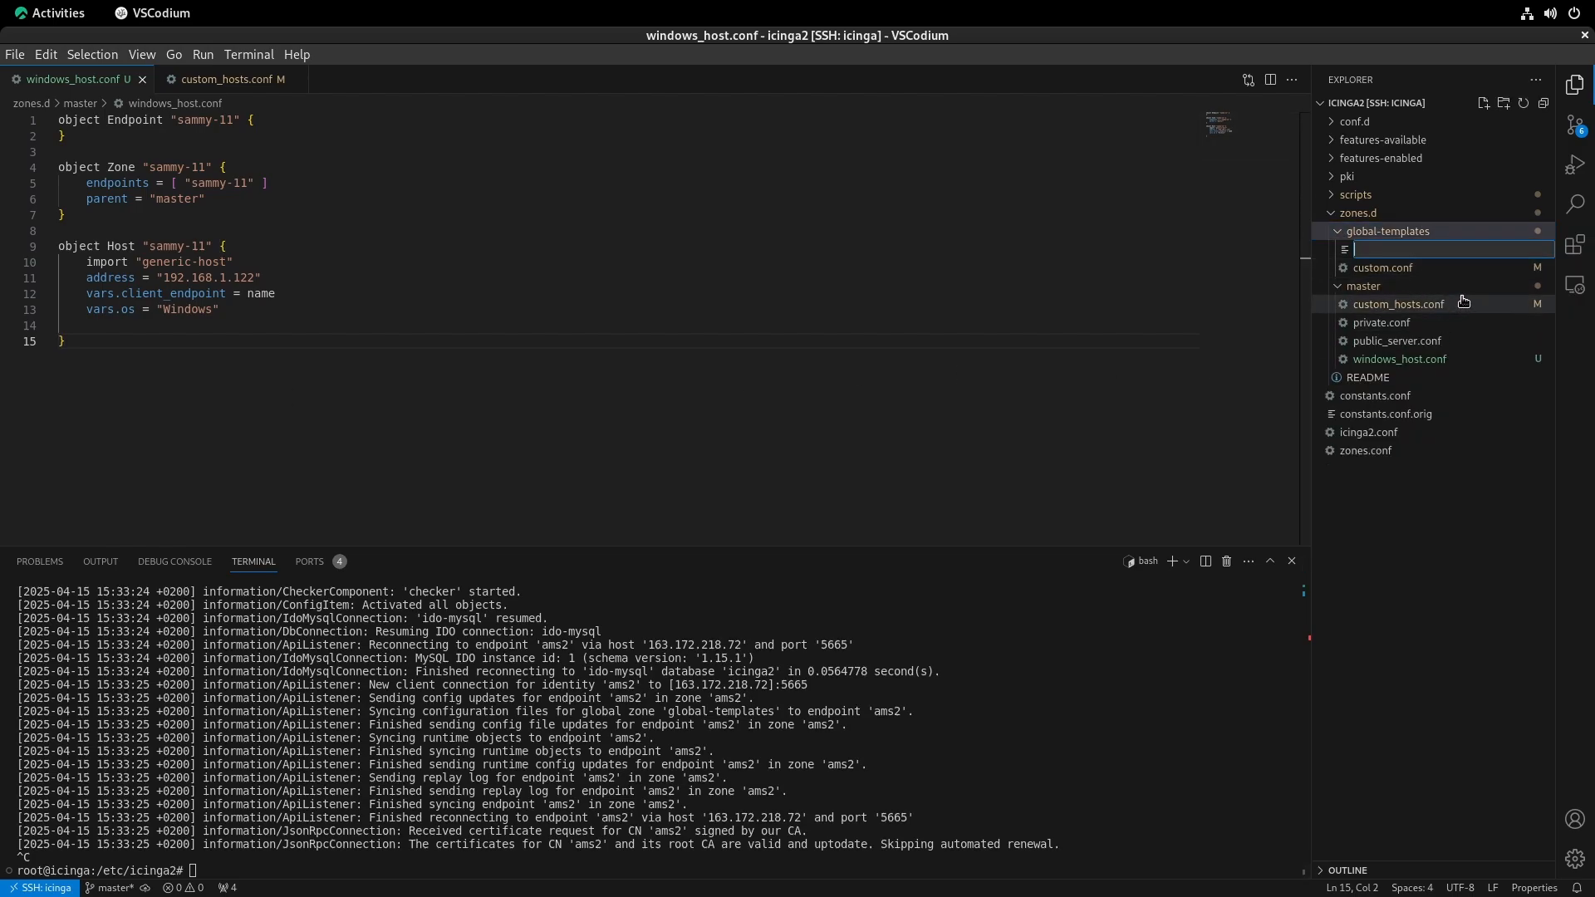
pyautogui.write('custom_windows.conf')
pyautogui.press('Return')
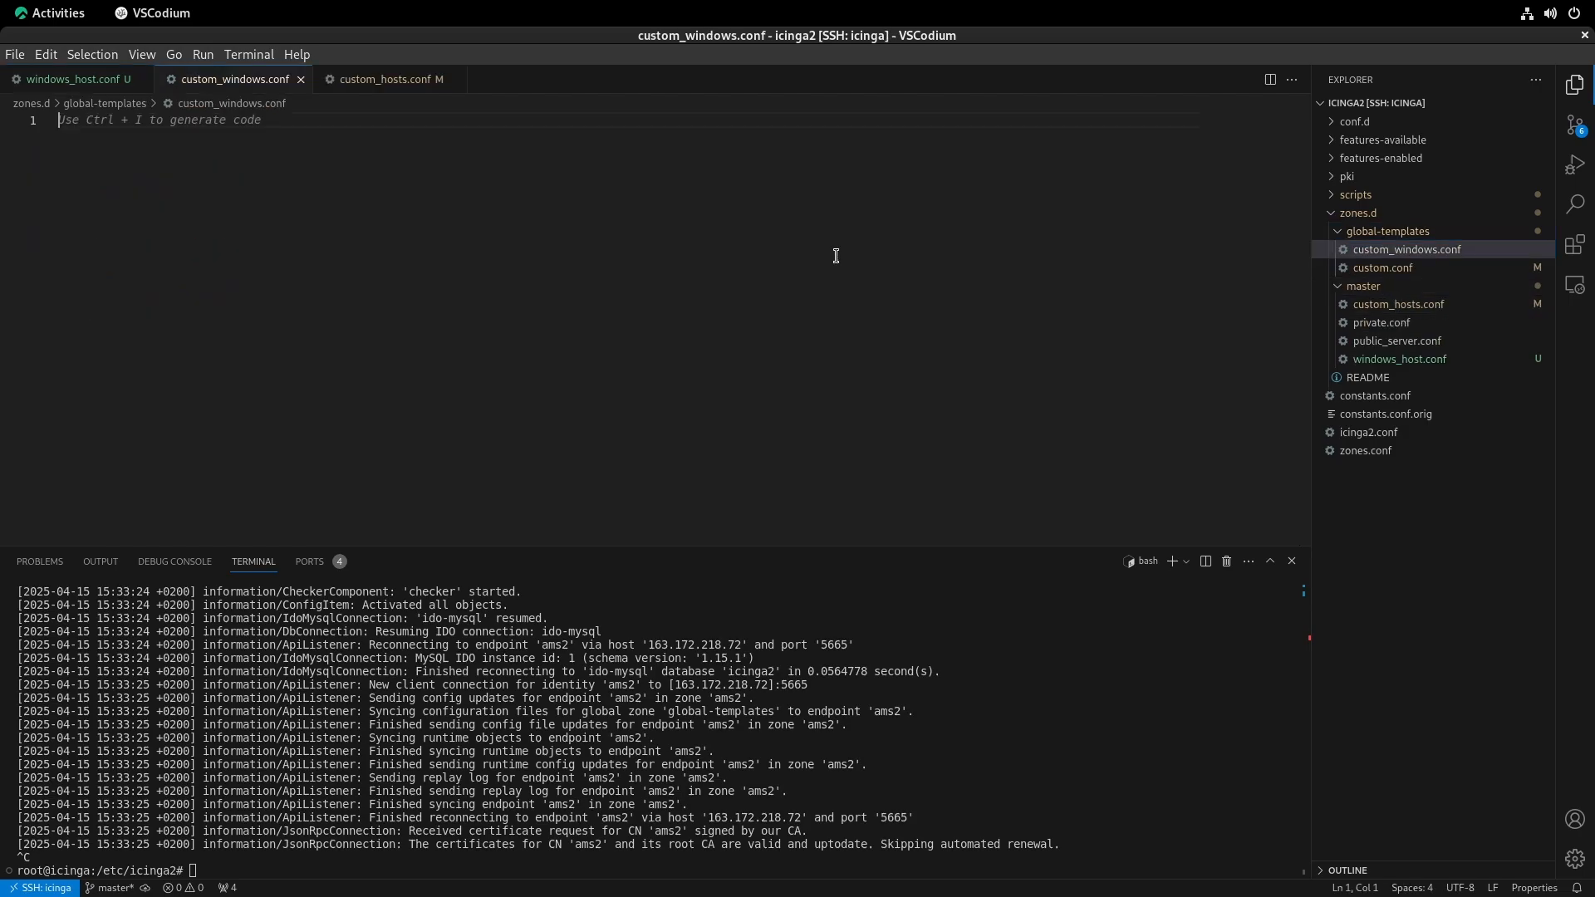
# - Copy the "OS Update" apply Service block from custom.conf into custom_windows.conf
pyautogui.click(378, 79)
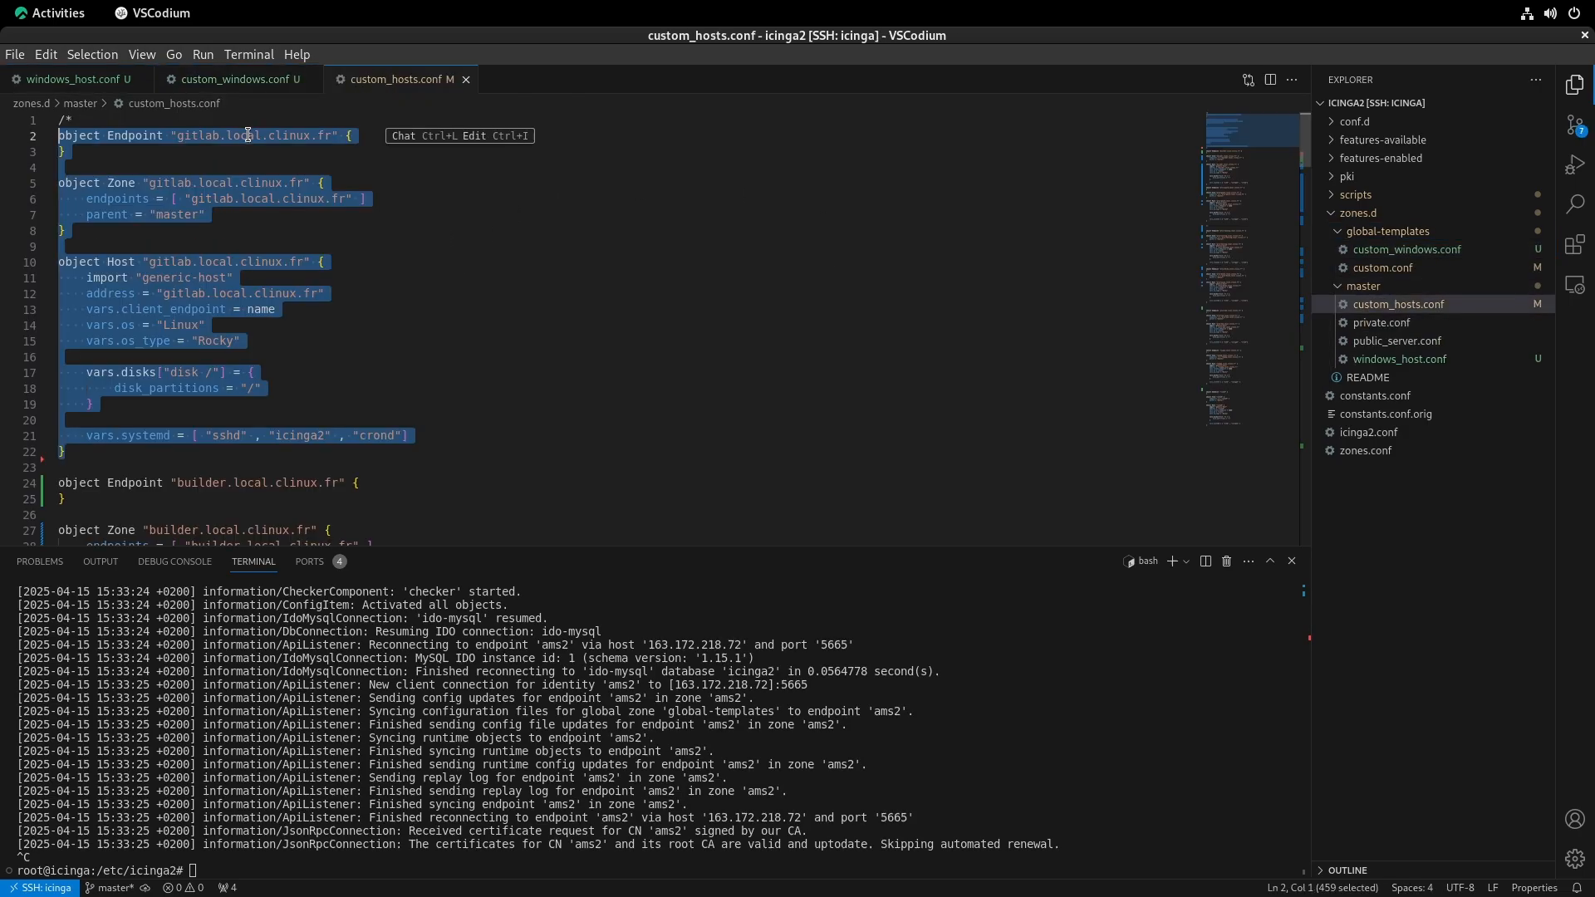
pyautogui.click(439, 79)
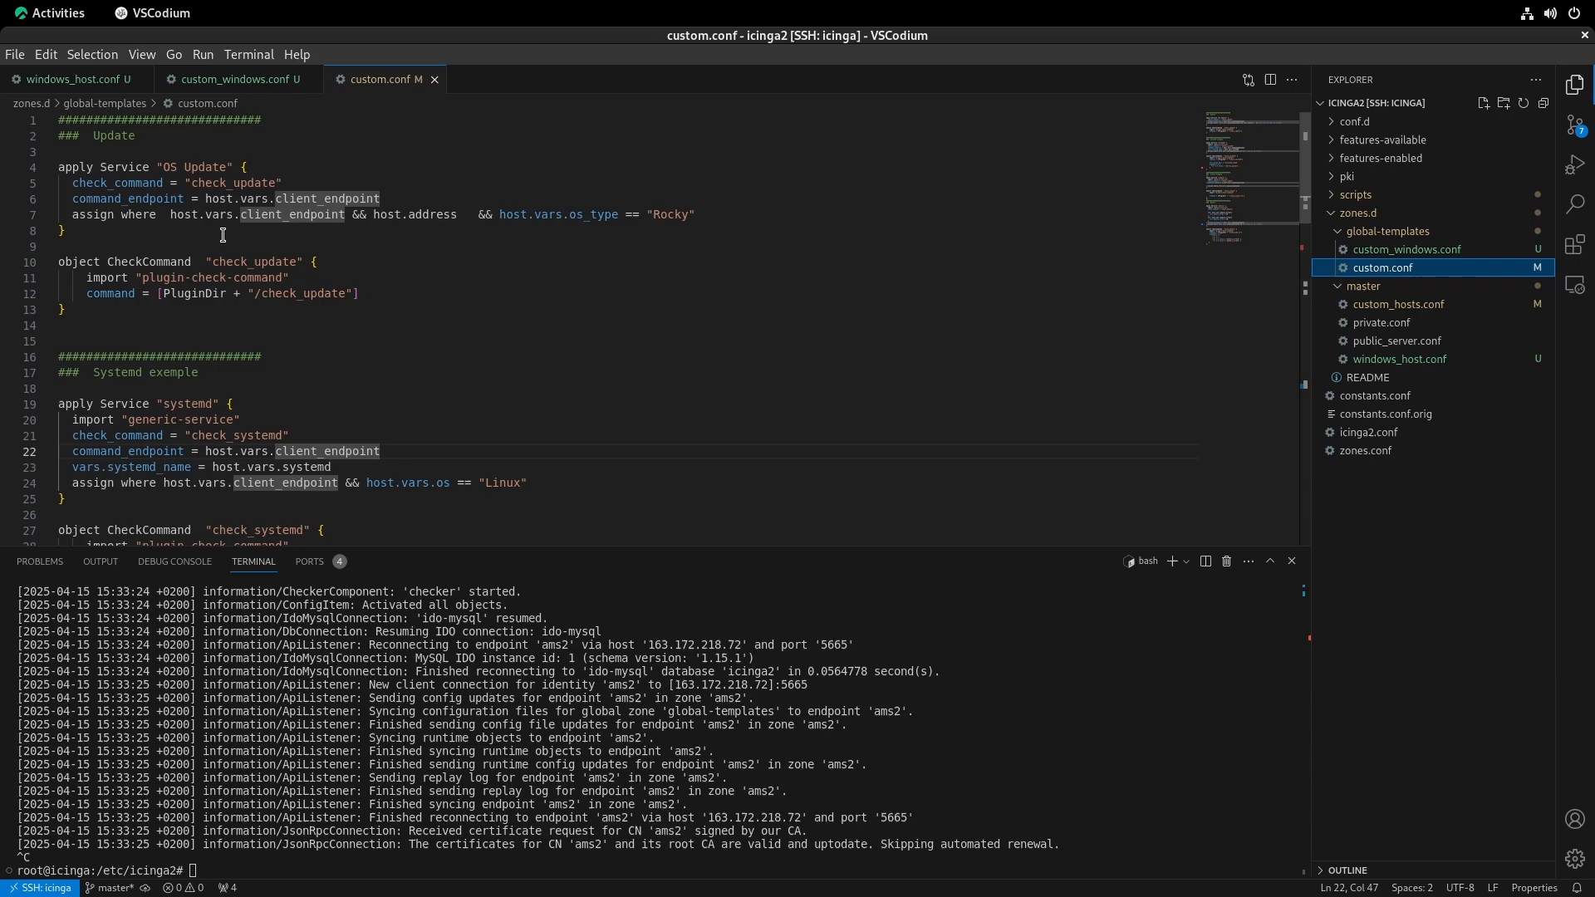
pyautogui.click(125, 238)
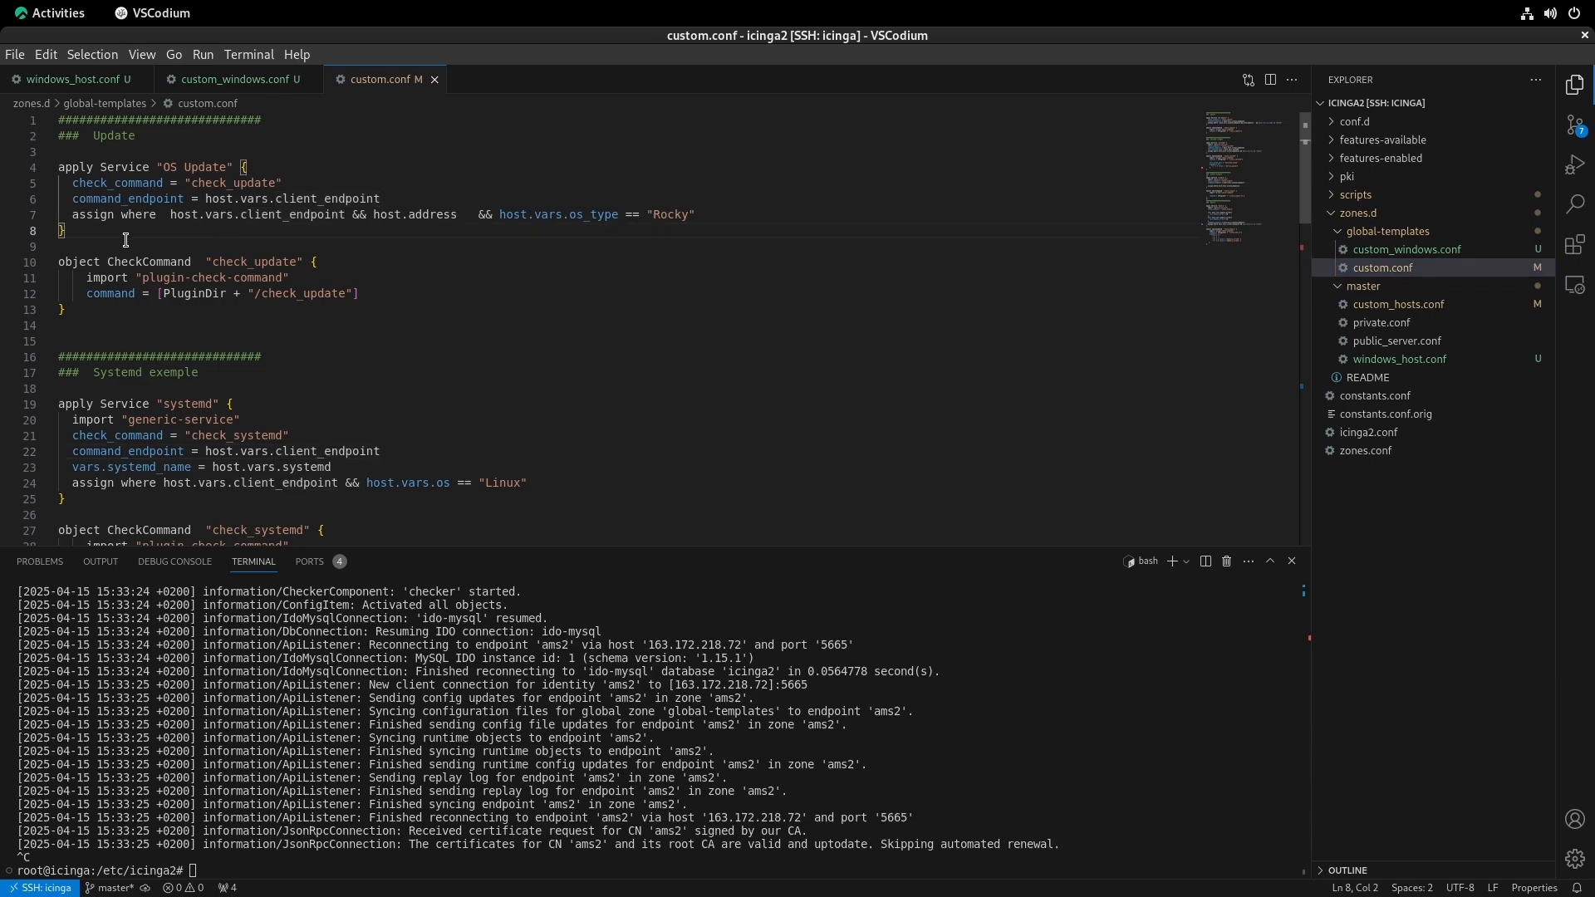
pyautogui.click(254, 91)
pyautogui.write('apply Service "OS Update" {   check_command = "check_update"   command_endpoint = host.vars.client_endpoint   assign where  host.vars.client_endpoint && host.address   && host.vars.os_type == "Rocky" }')
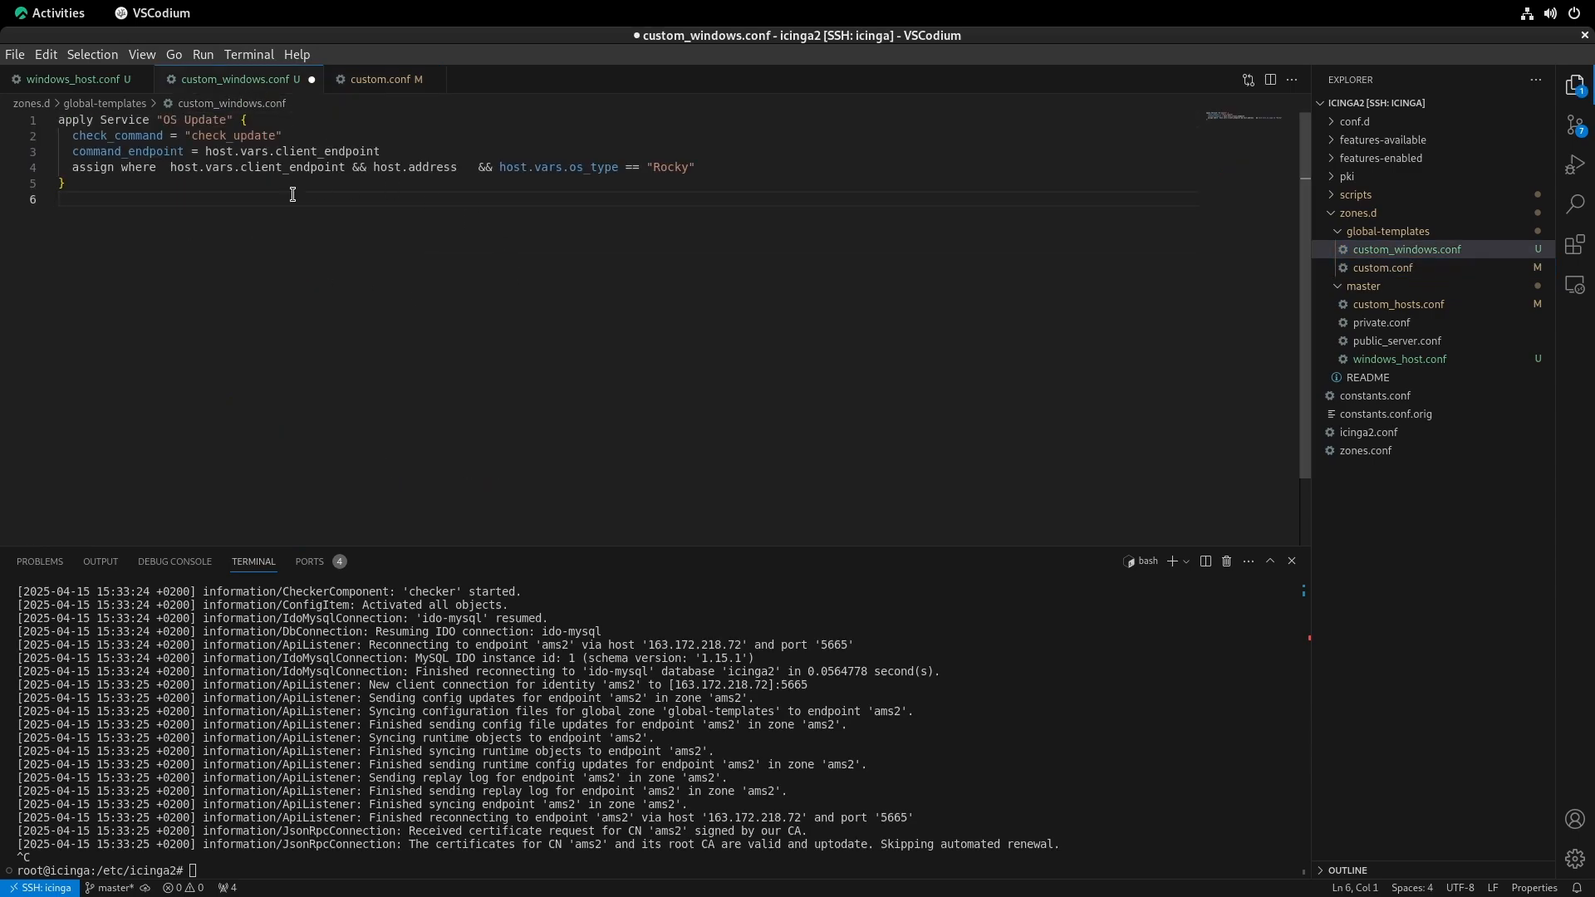
# - Rename the copied service "Win disks", set its check_command to "check_disk" and its assign value to "Windows", and save the file
pyautogui.moveTo(162, 120); pyautogui.dragTo(229, 120)
pyautogui.write('Win disks')
pyautogui.click(276, 139)
pyautogui.press('BackSpace')
pyautogui.press('BackSpace')
pyautogui.write('disk')
pyautogui.doubleClick(670, 167)
pyautogui.write('W')
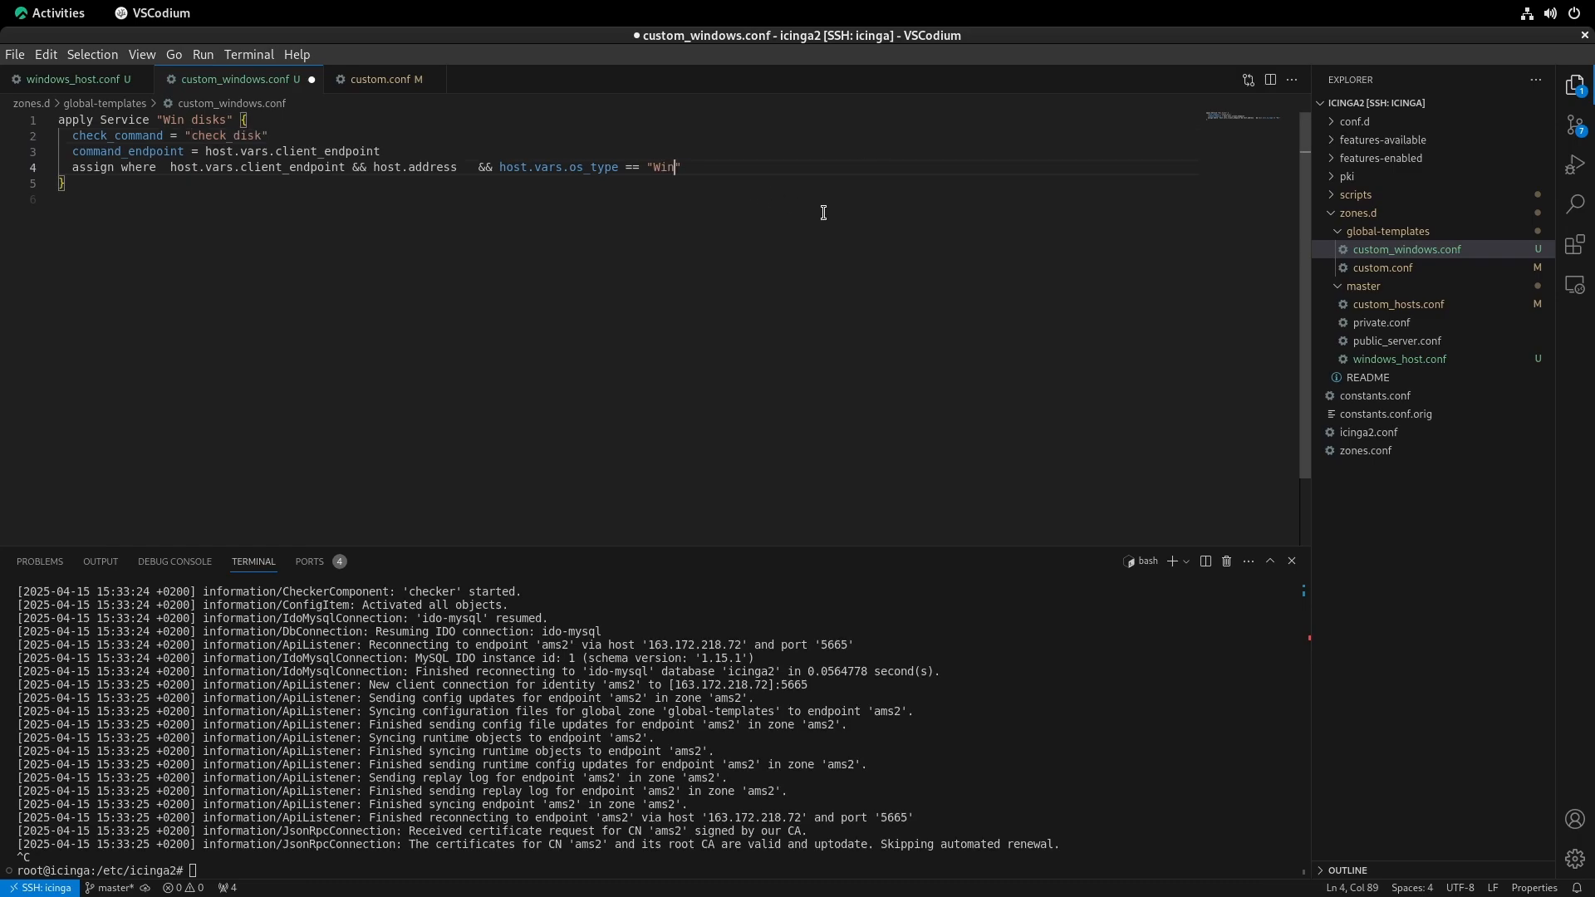
pyautogui.hotkey('ctrl', 's')
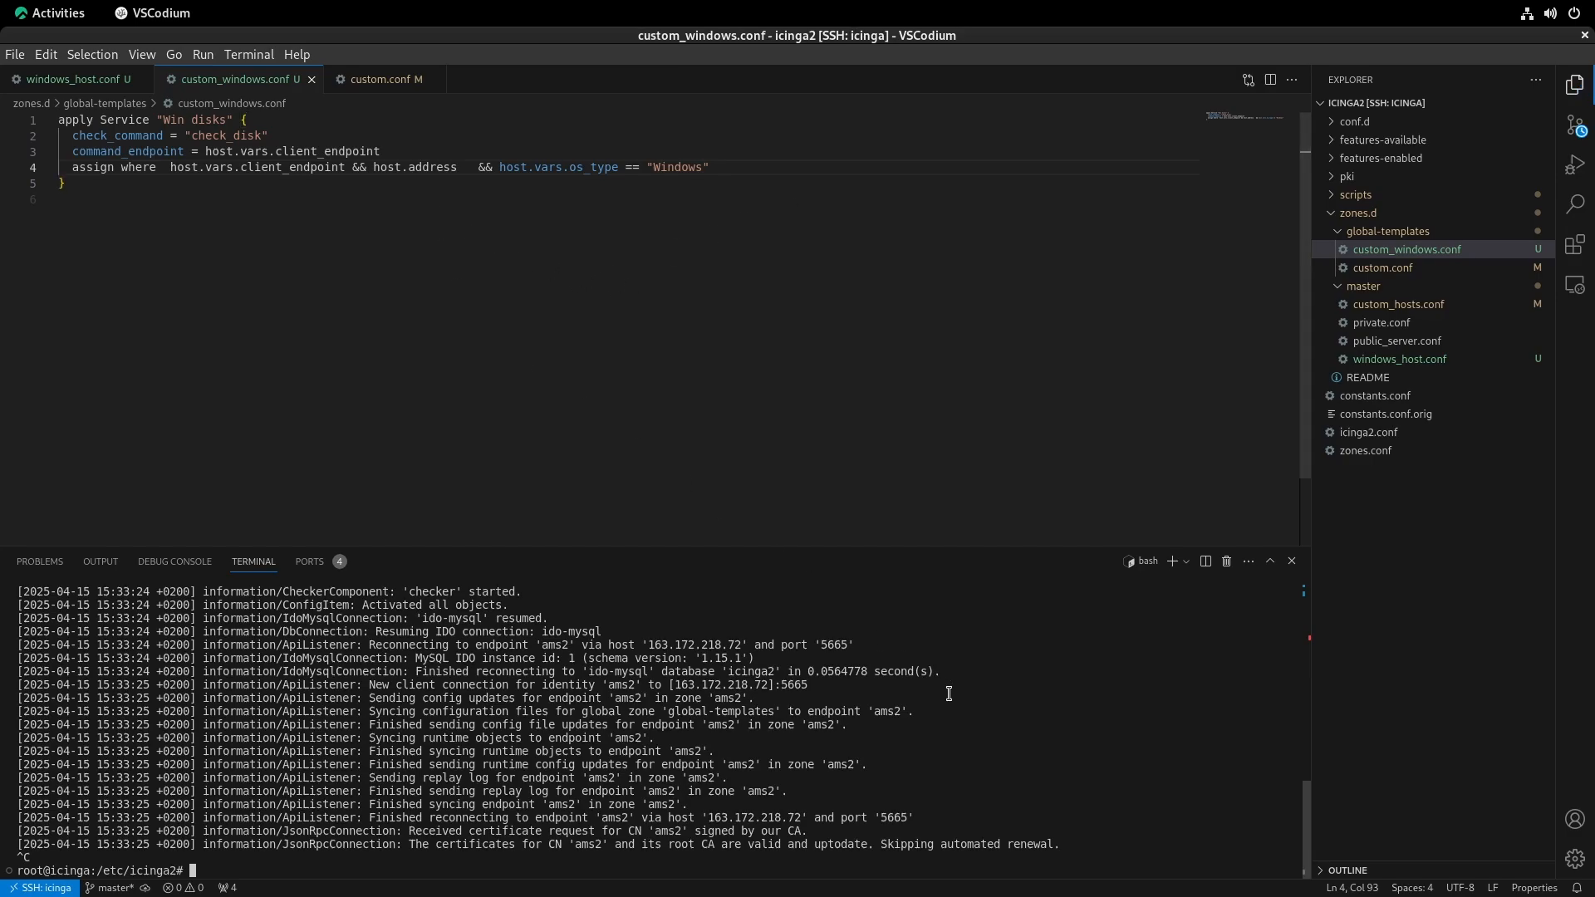
# - Change the assign condition to use host.vars.os and compare it with the vars.os setting in windows_host.conf
pyautogui.write('s')
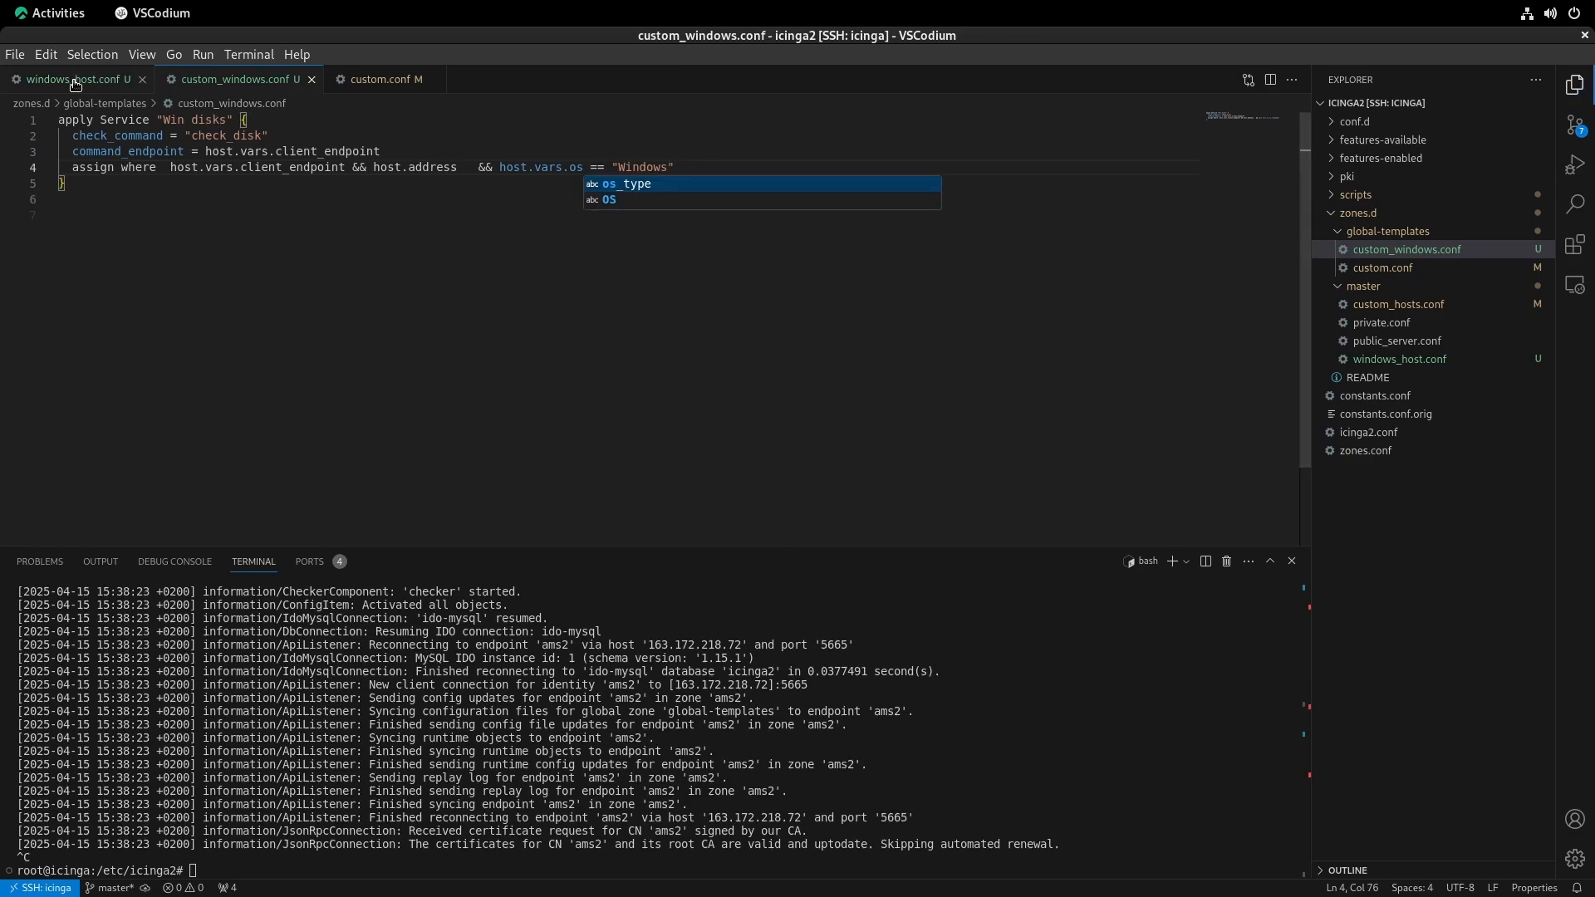
pyautogui.doubleClick(107, 121)
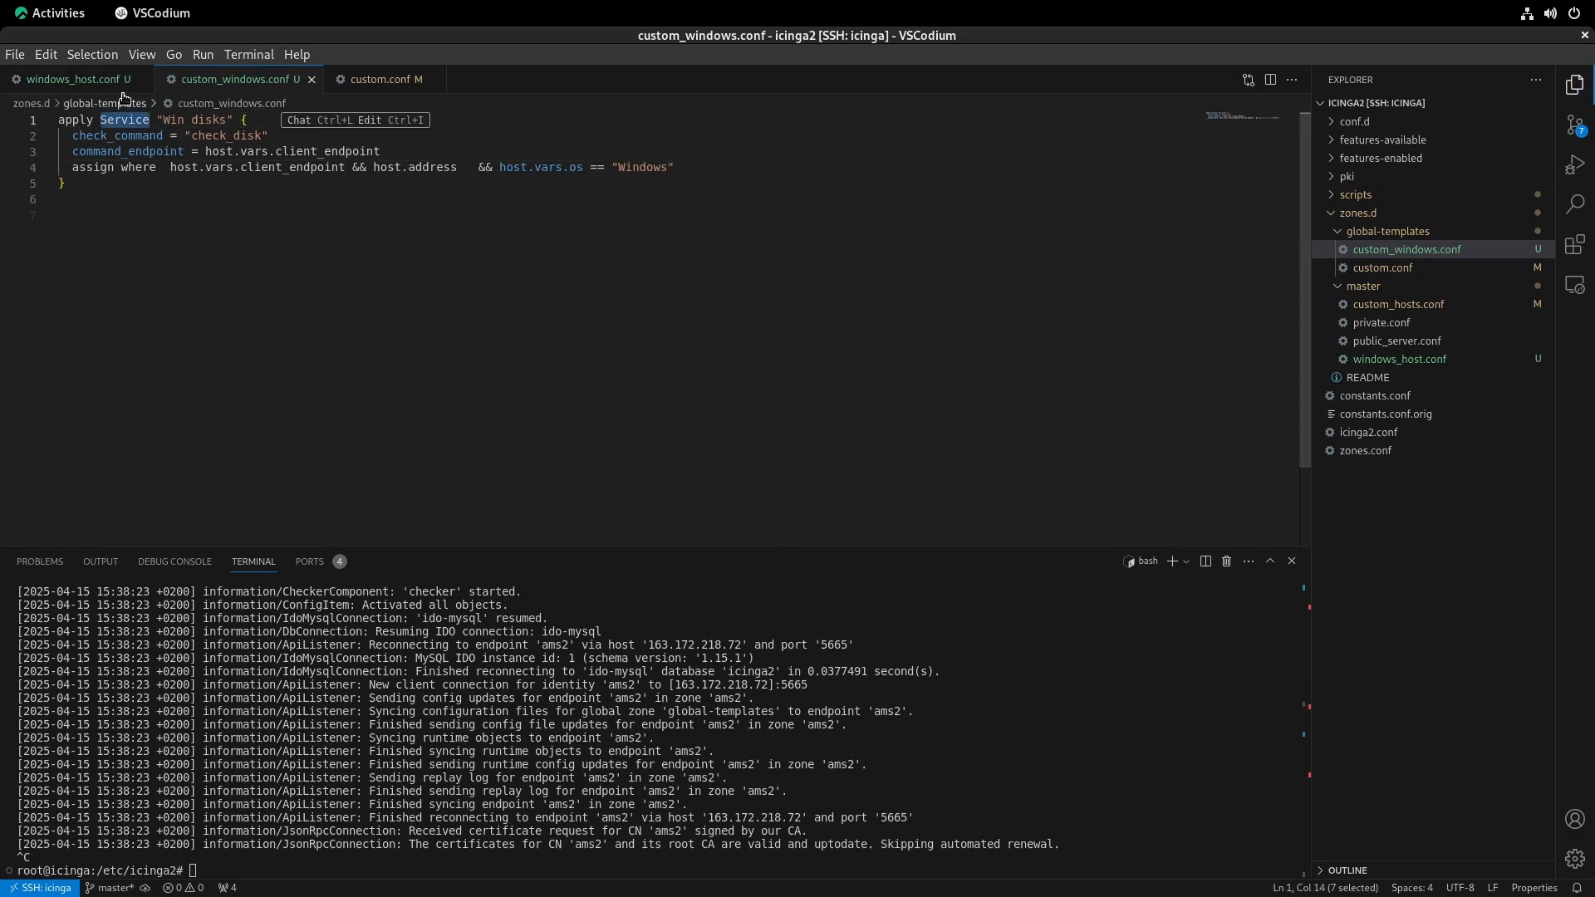
pyautogui.click(101, 79)
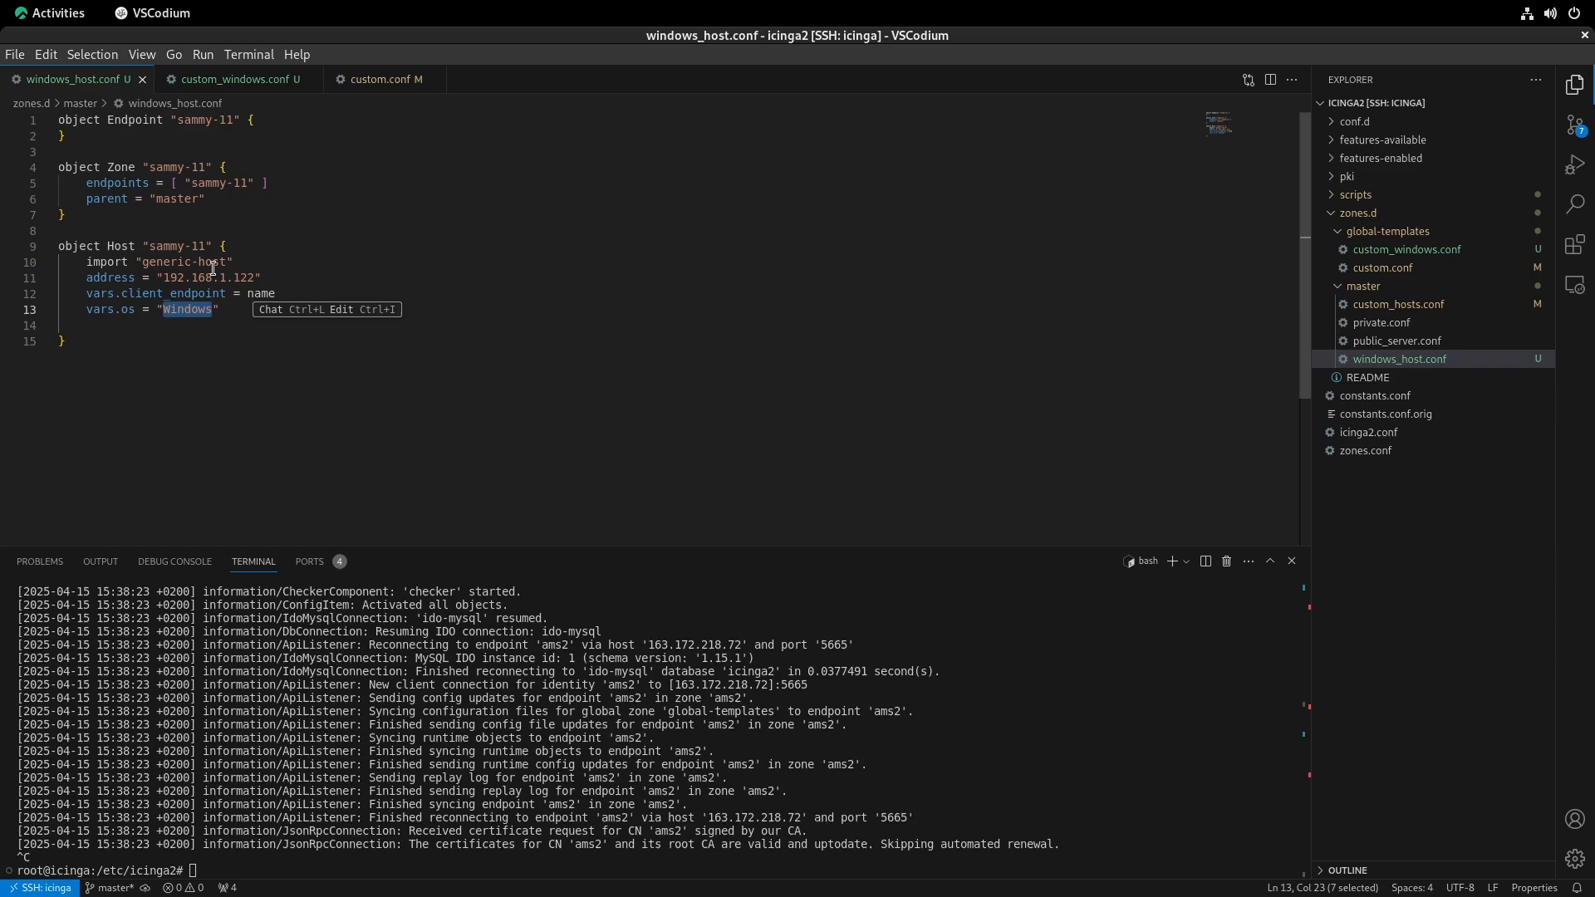
# - Copy the check_update CheckCommand block from custom.conf and return to the empty area below the service in custom_windows.conf
pyautogui.click(381, 79)
pyautogui.click(452, 309)
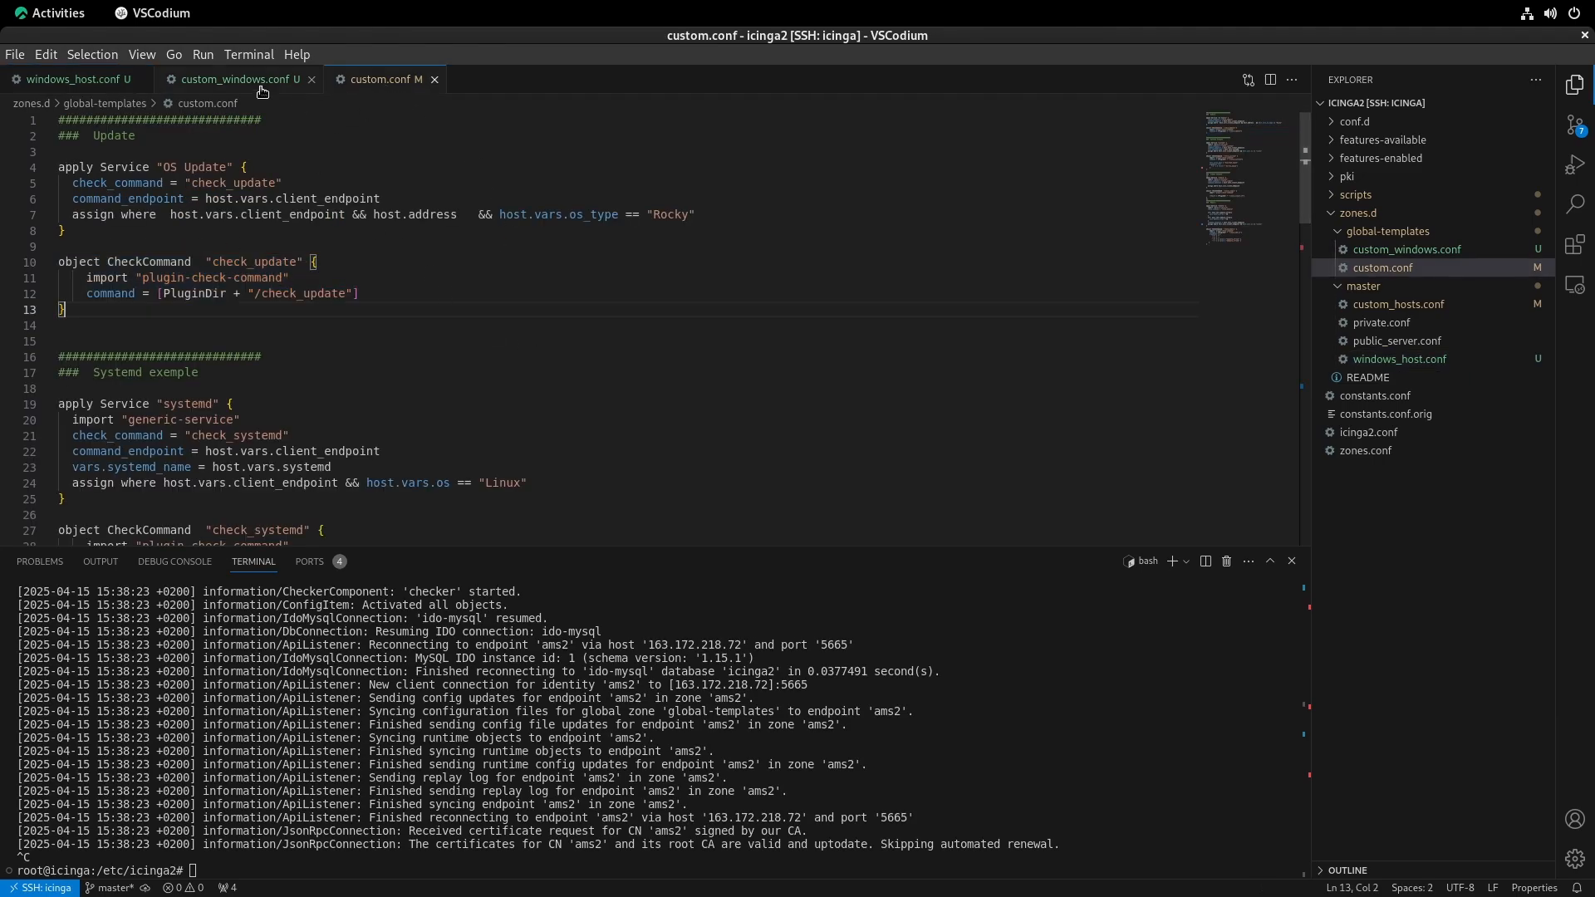
pyautogui.click(261, 86)
pyautogui.click(786, 246)
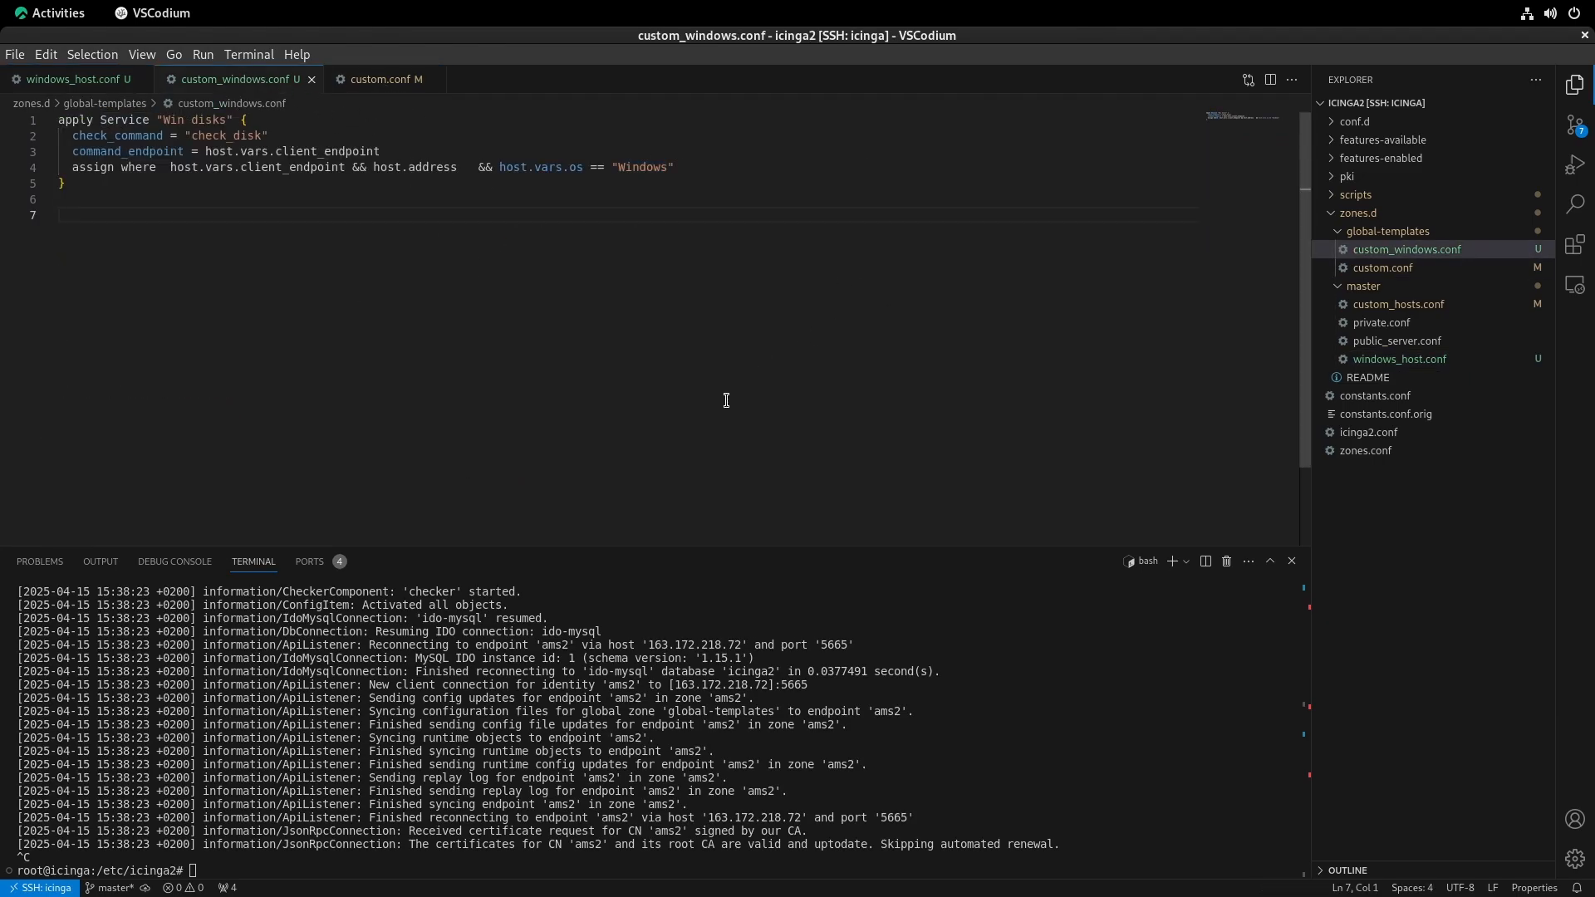
# - Try to restart Icinga 2 with i2rst in the terminal without a check_disk CheckCommand defined
pyautogui.click(599, 818)
pyautogui.write('i2rst')
pyautogui.press('Return')
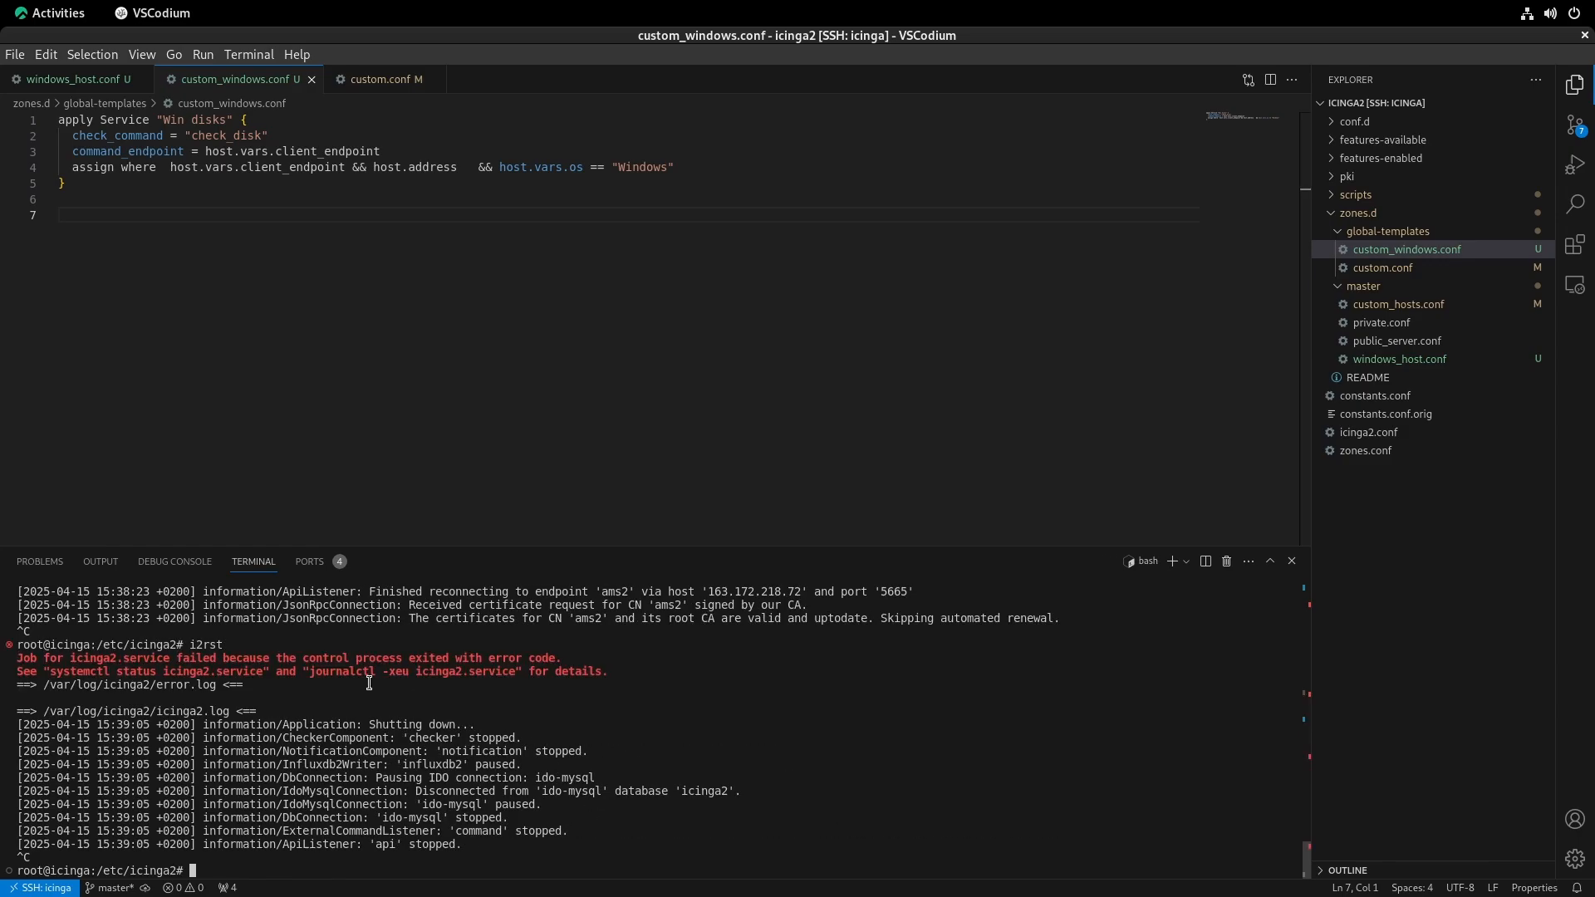
pyautogui.press('Up')
# - Define a "check_disk" CheckCommand in custom_windows.conf that imports plugin-check-command and runs PluginDir + "/check_disk"
pyautogui.hotkey('ctrl', 'z')
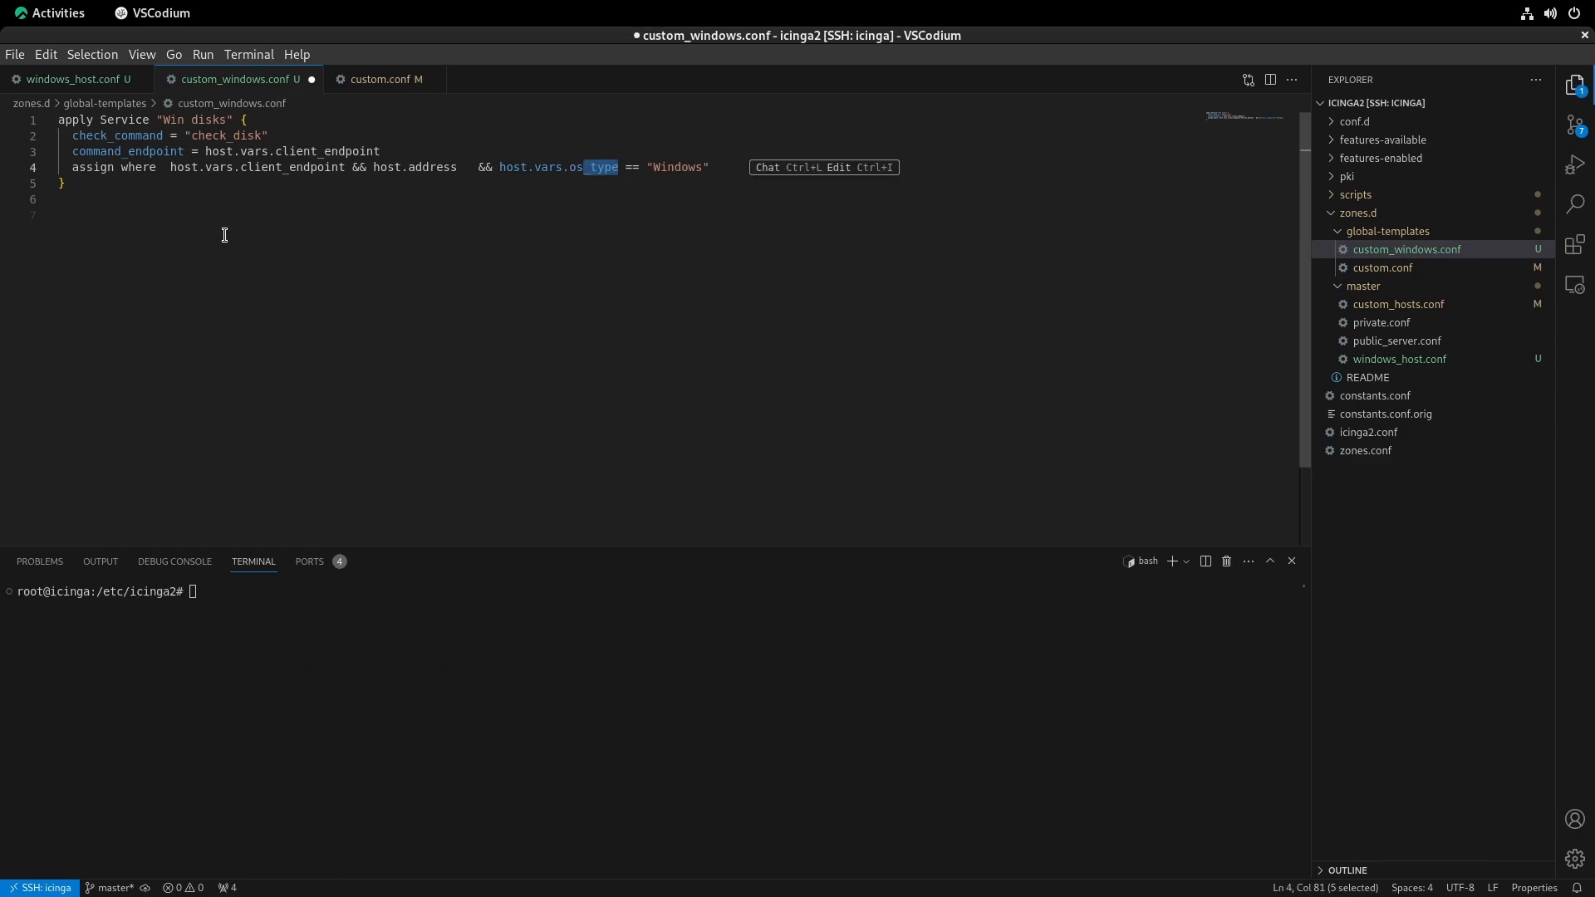
pyautogui.hotkey('ctrl', 'z')
pyautogui.hotkey('ctrl', 'shift', 'z')
pyautogui.hotkey('ctrl', 'shift', 'z')
pyautogui.doubleClick(253, 216)
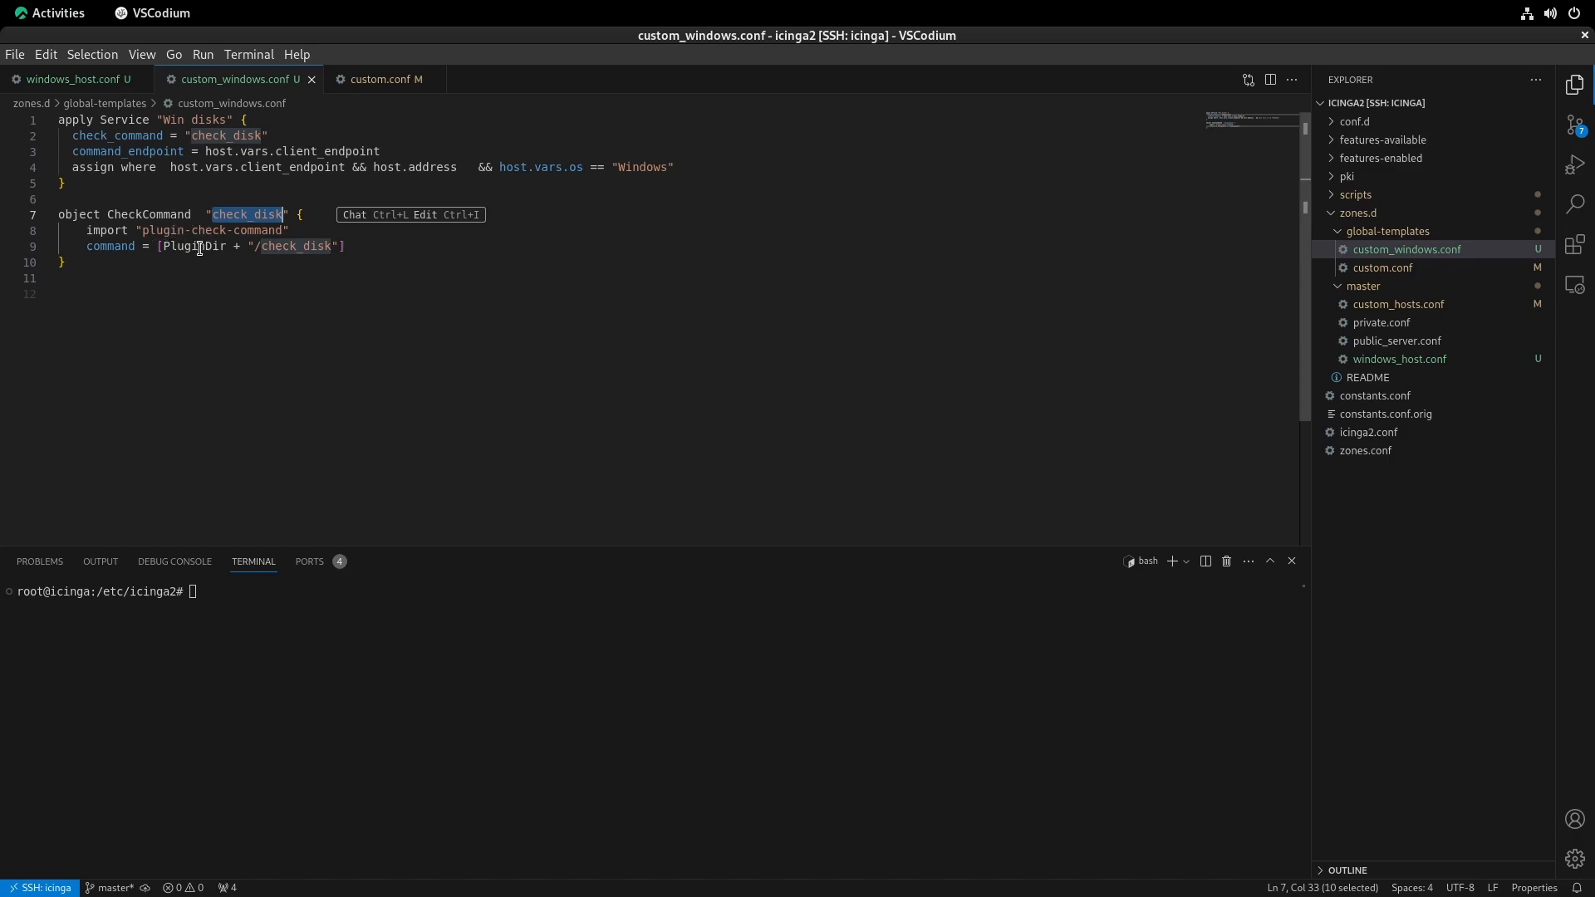
pyautogui.moveTo(72, 151); pyautogui.dragTo(389, 146)
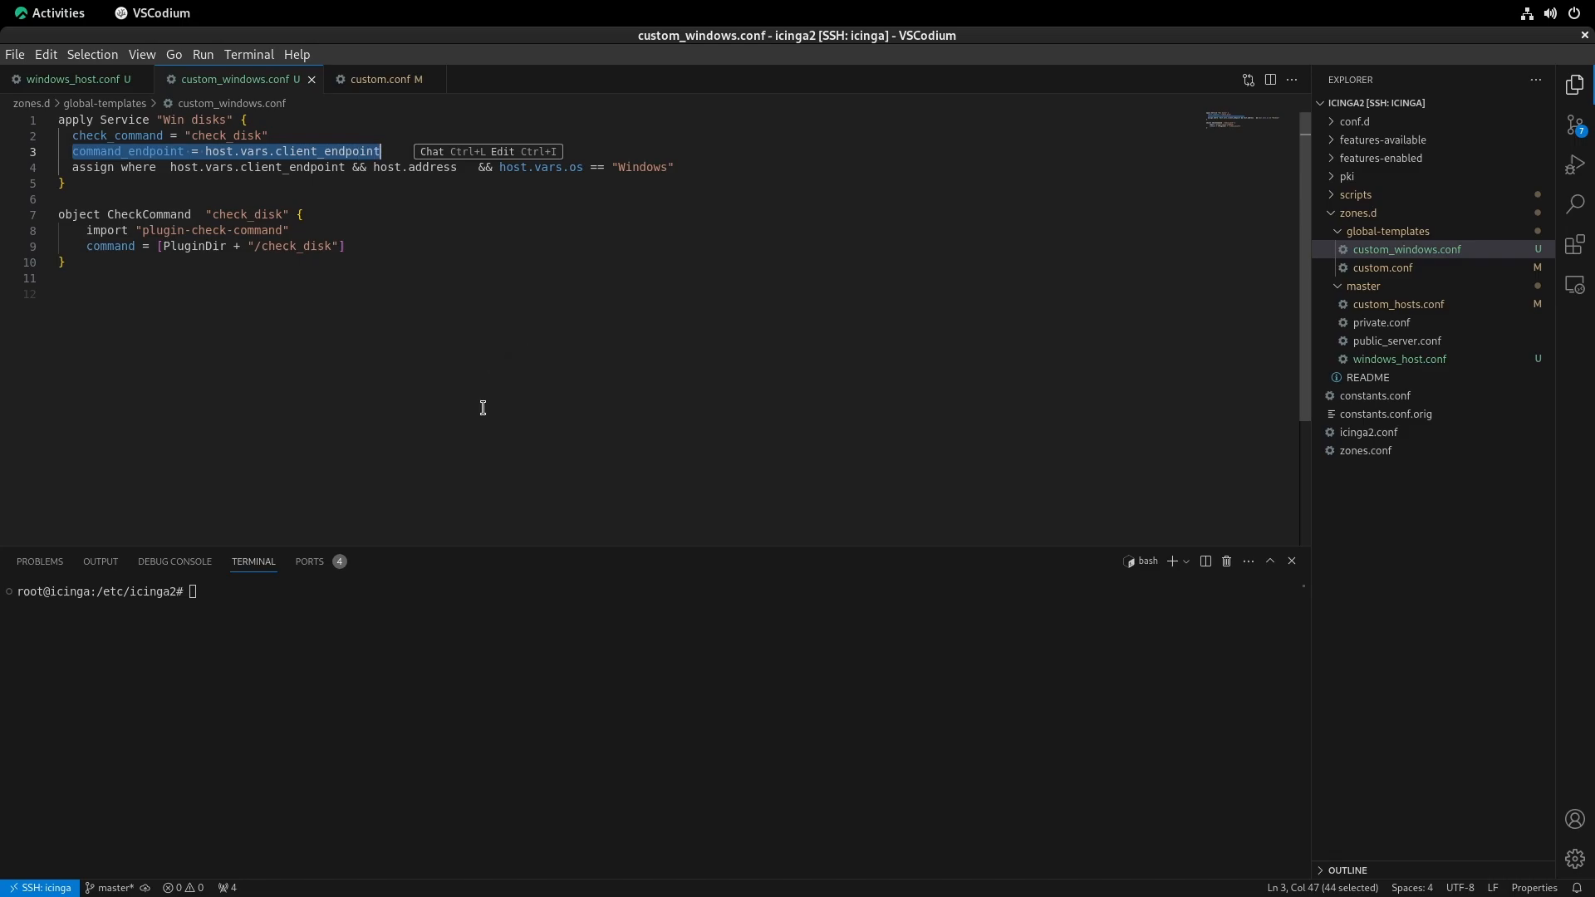
# - Restart Icinga 2 by running i2rst in the terminal, and stop following the log output
pyautogui.click(553, 748)
pyautogui.write('i2rst')
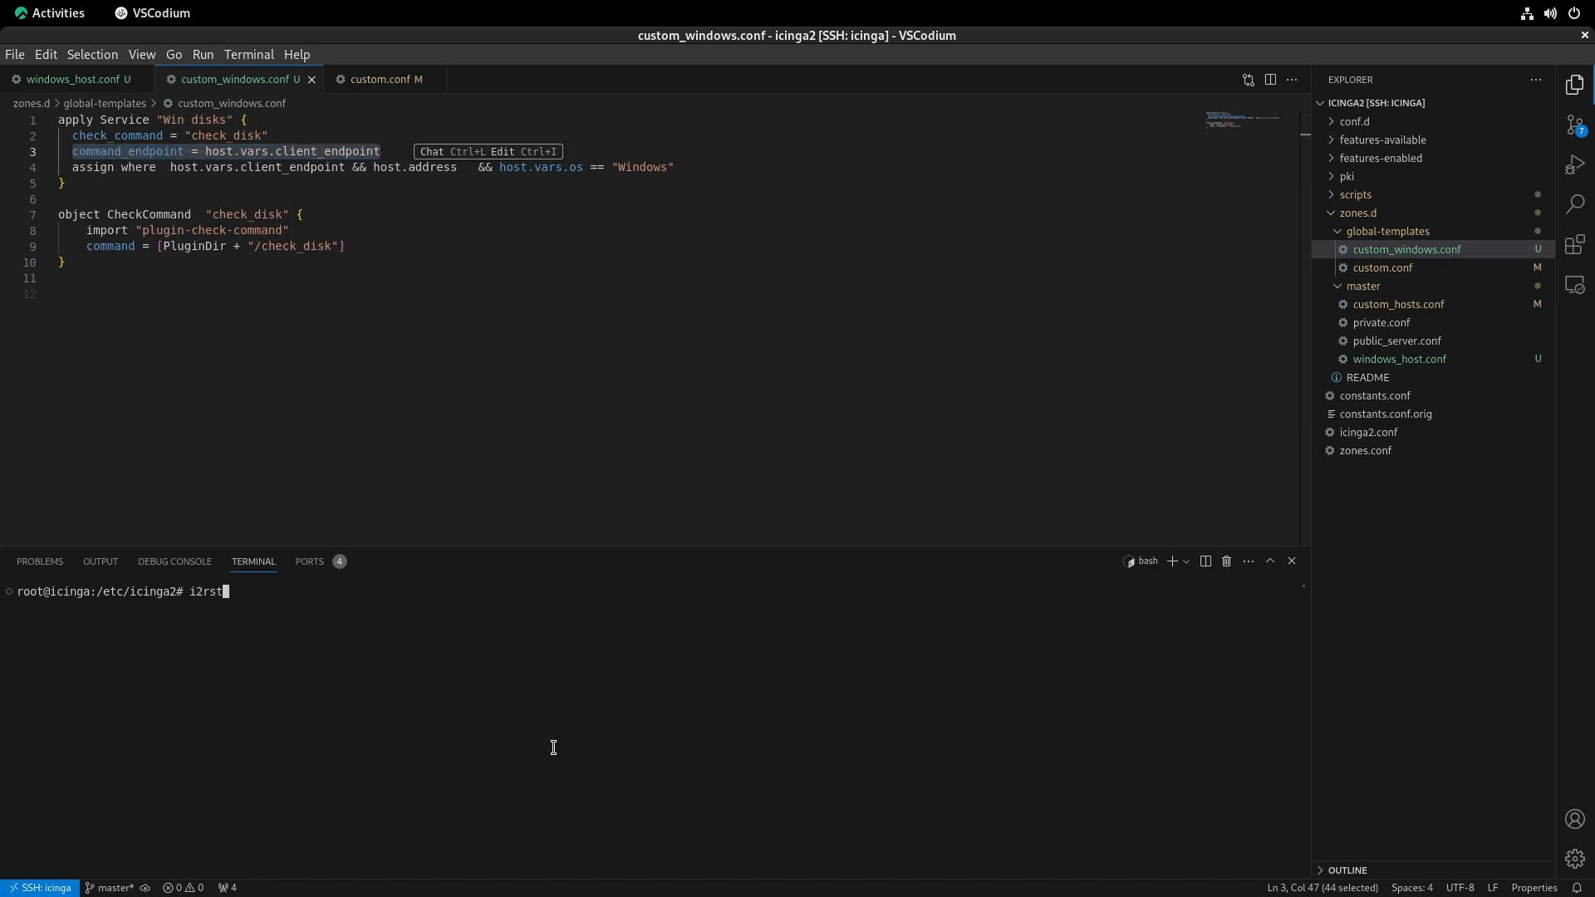
pyautogui.press('Return')
pyautogui.hotkey('ctrl', 'c')
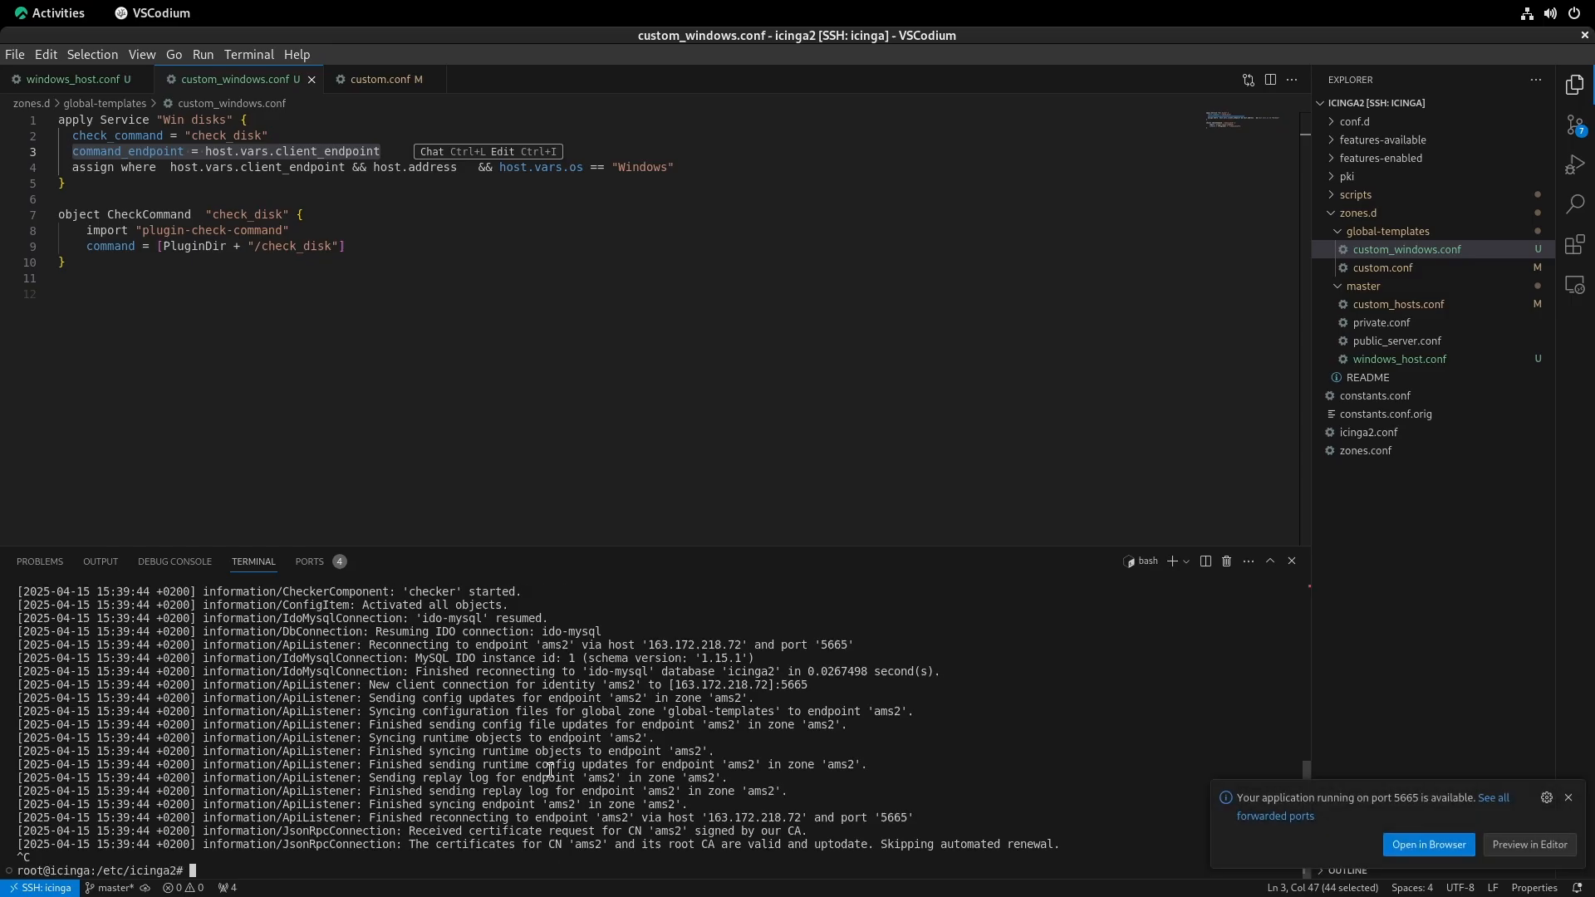
# - Check the sammy-11 service list in Icinga Web for Win disks, and return to the sammy-11 remote desktop
pyautogui.hotkey('alt', 'Tab')
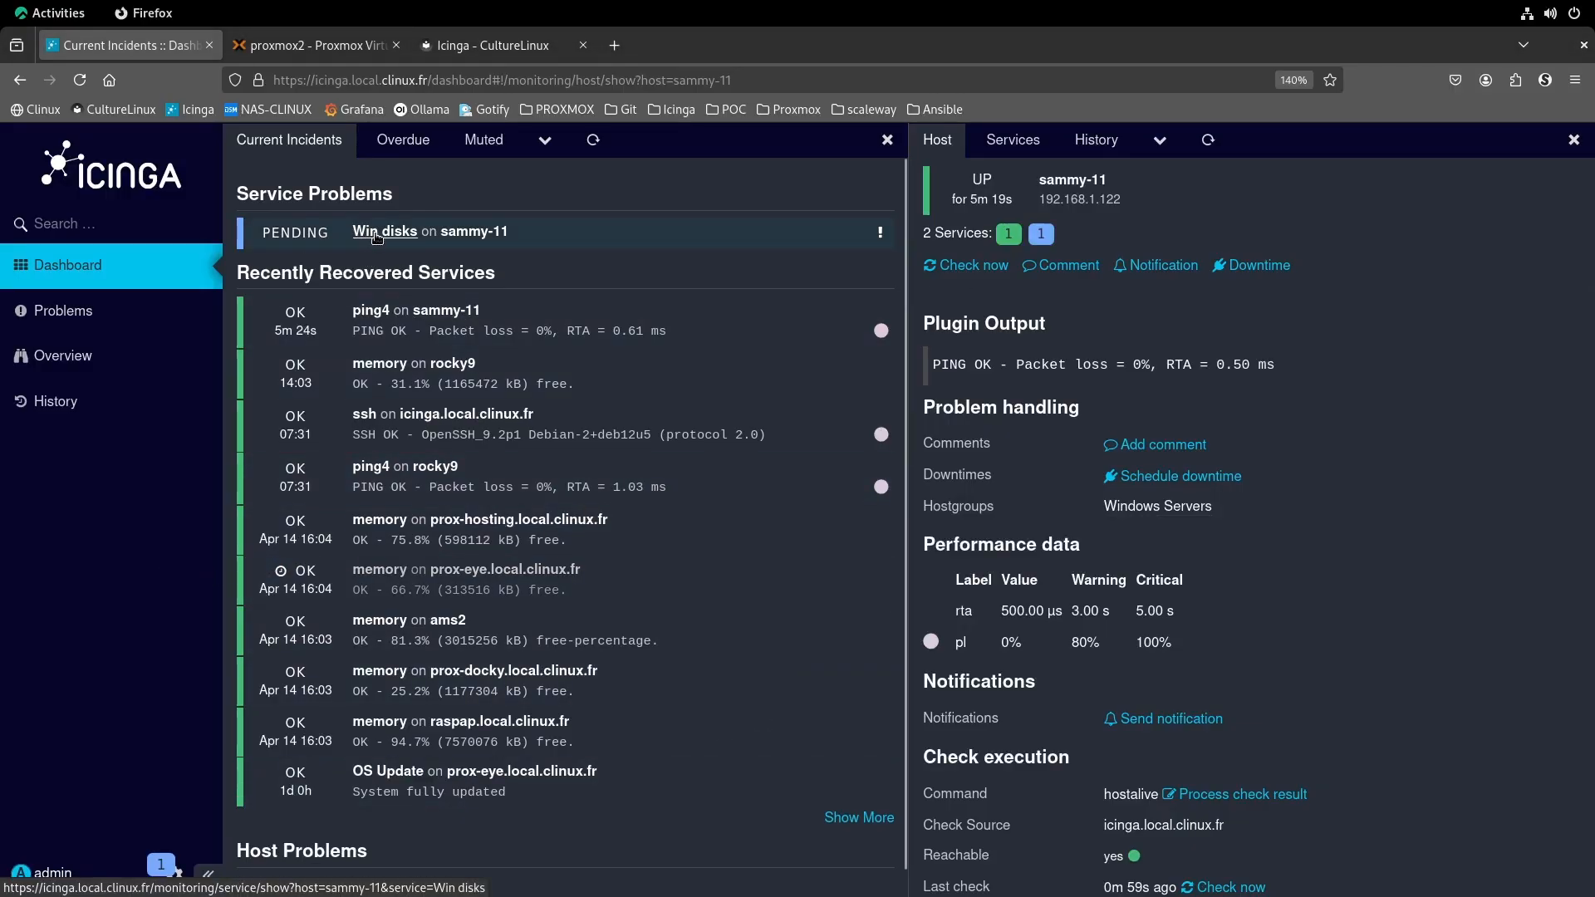
pyautogui.click(952, 234)
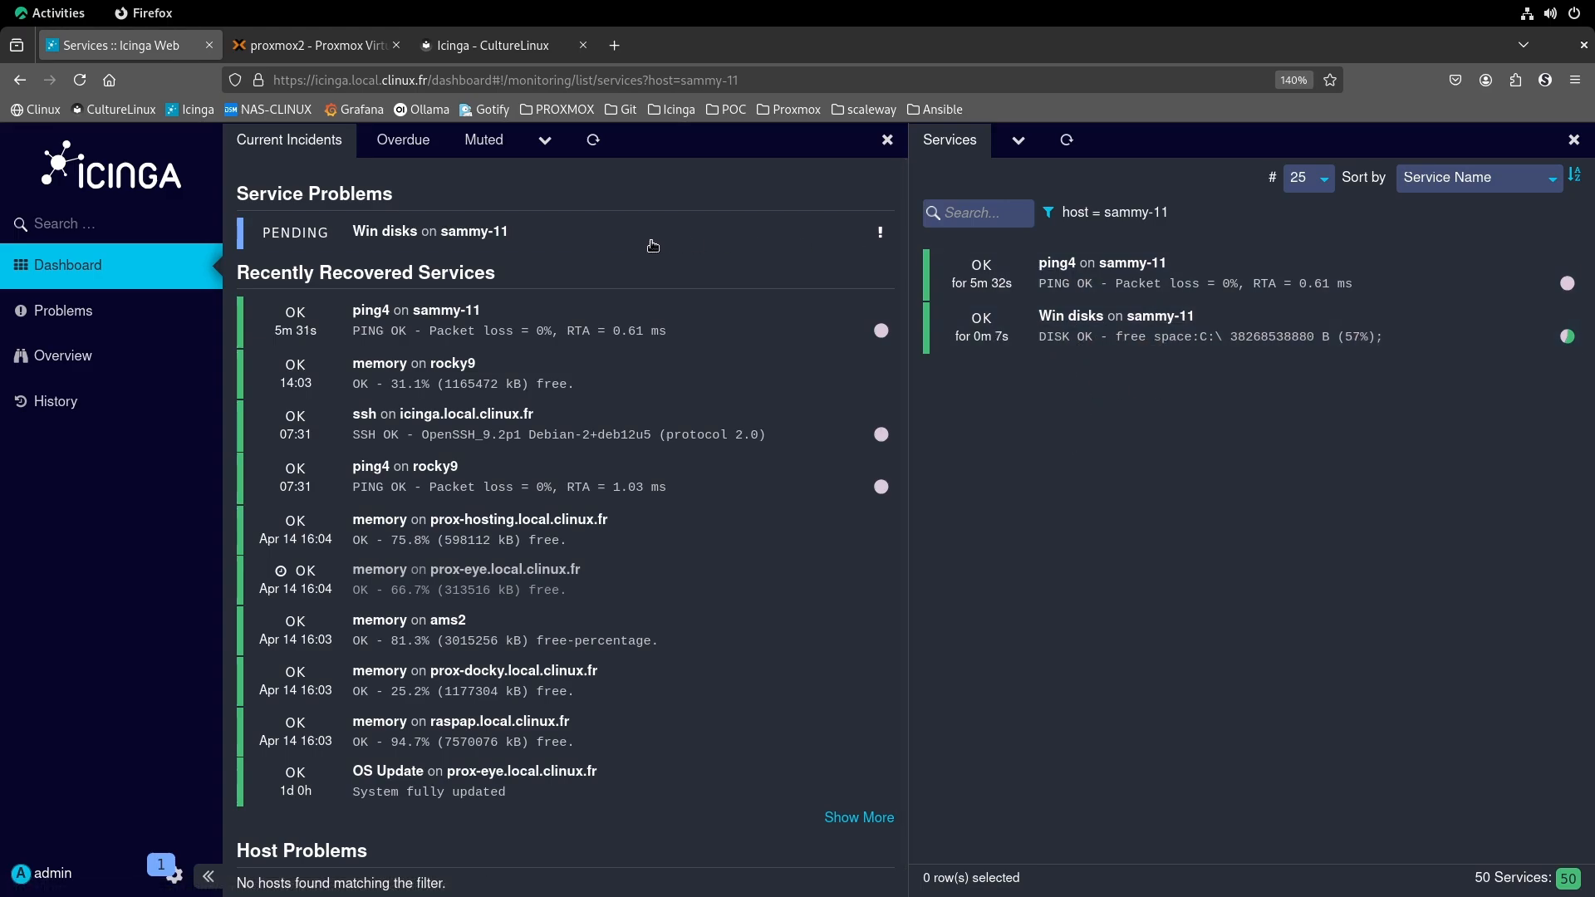
pyautogui.press('super')
pyautogui.click(1021, 394)
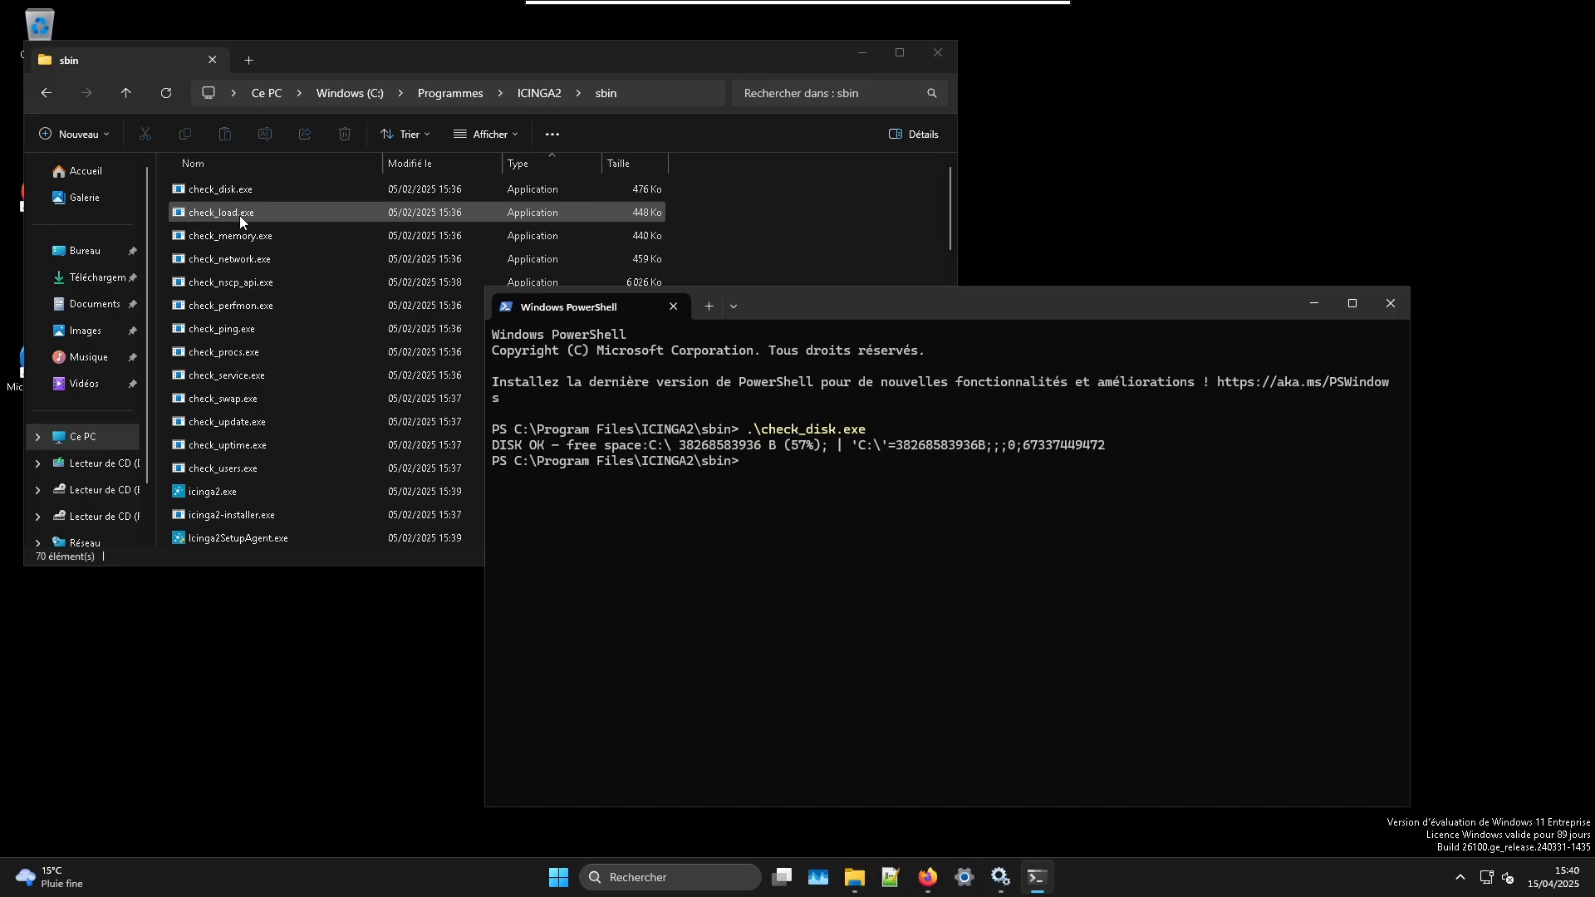
# - Duplicate the Win disks service and check_disk command blocks in custom_windows.conf, change the copy to "Win load" and check_load, and save the file
pyautogui.click(238, 218)
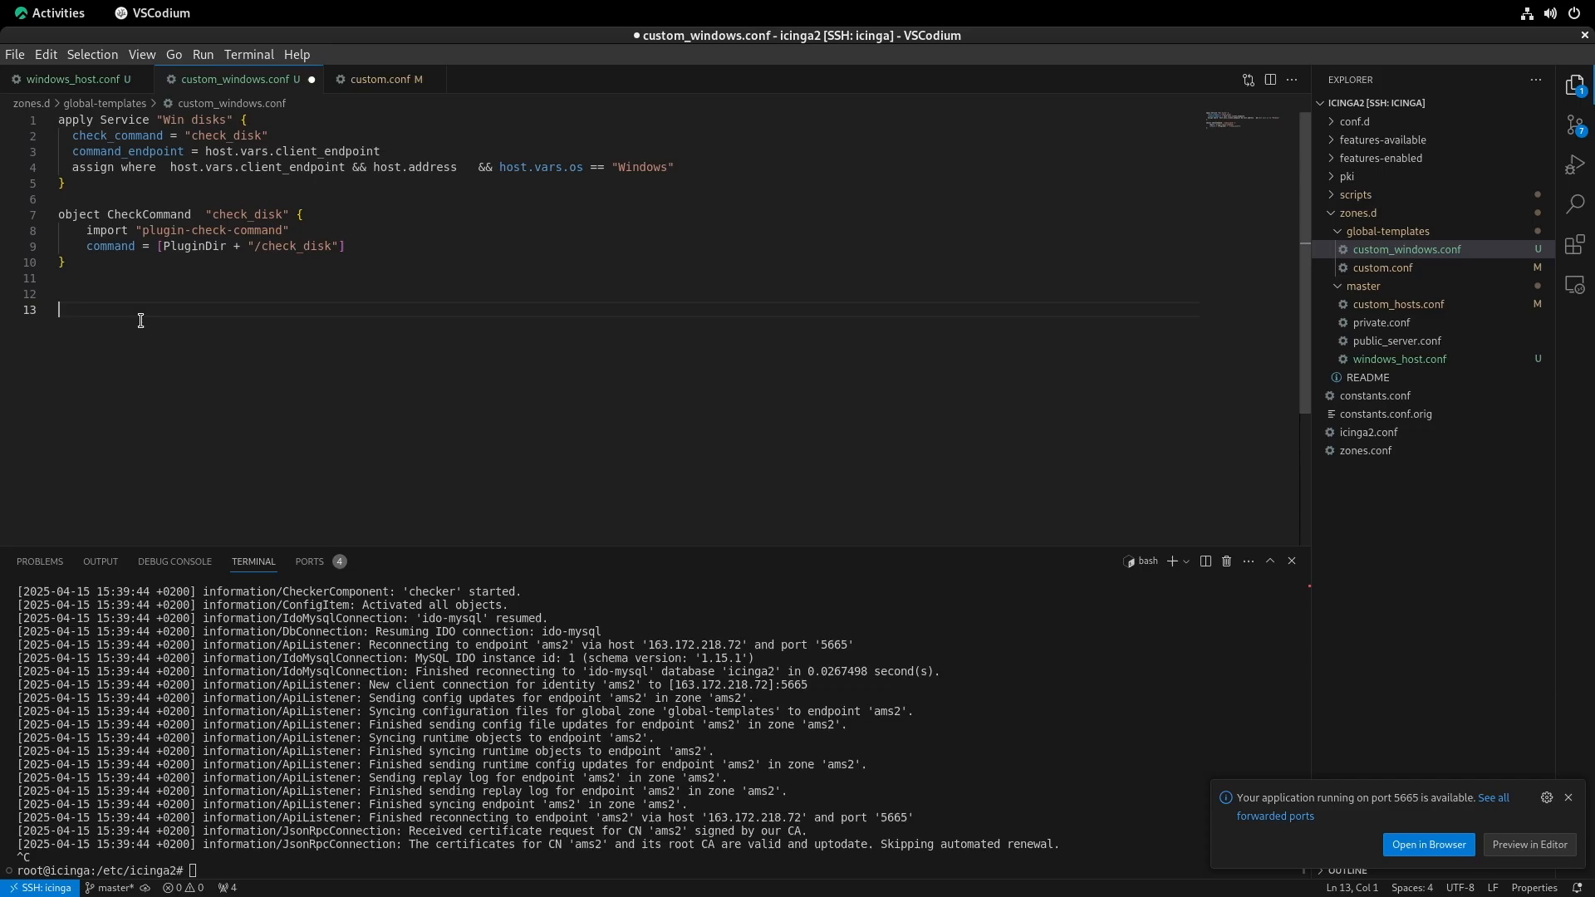
pyautogui.hotkey('ctrl', 'v')
pyautogui.doubleClick(208, 309)
pyautogui.write('load')
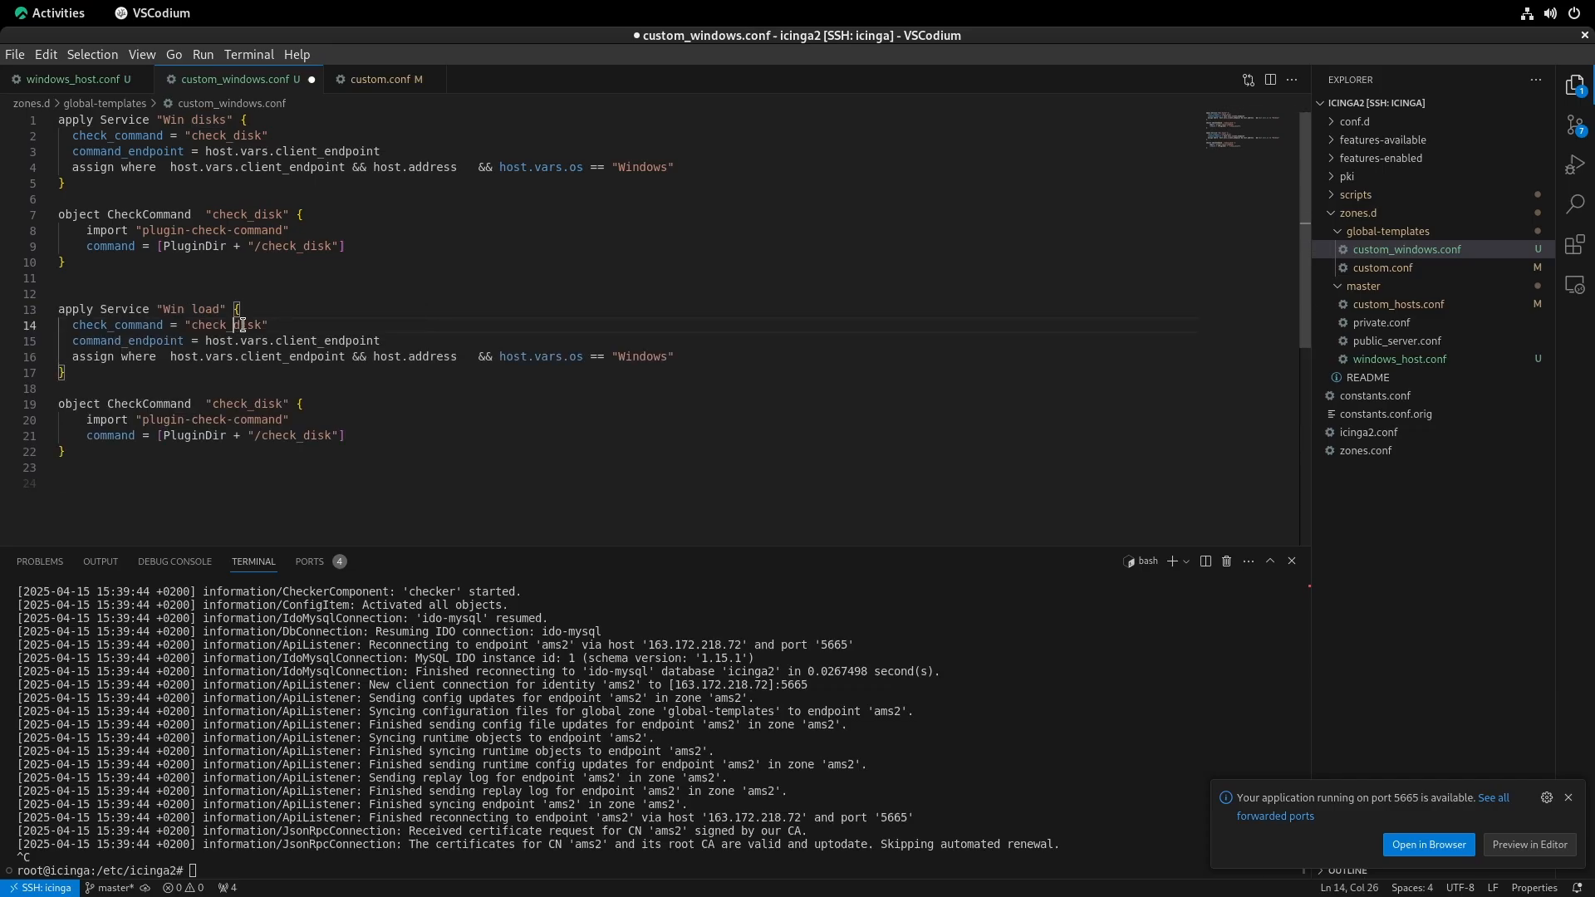
pyautogui.doubleClick(249, 325)
pyautogui.write('load')
pyautogui.doubleClick(255, 406)
pyautogui.write('load')
pyautogui.doubleClick(314, 435)
pyautogui.write('load')
pyautogui.hotkey('ctrl', 's')
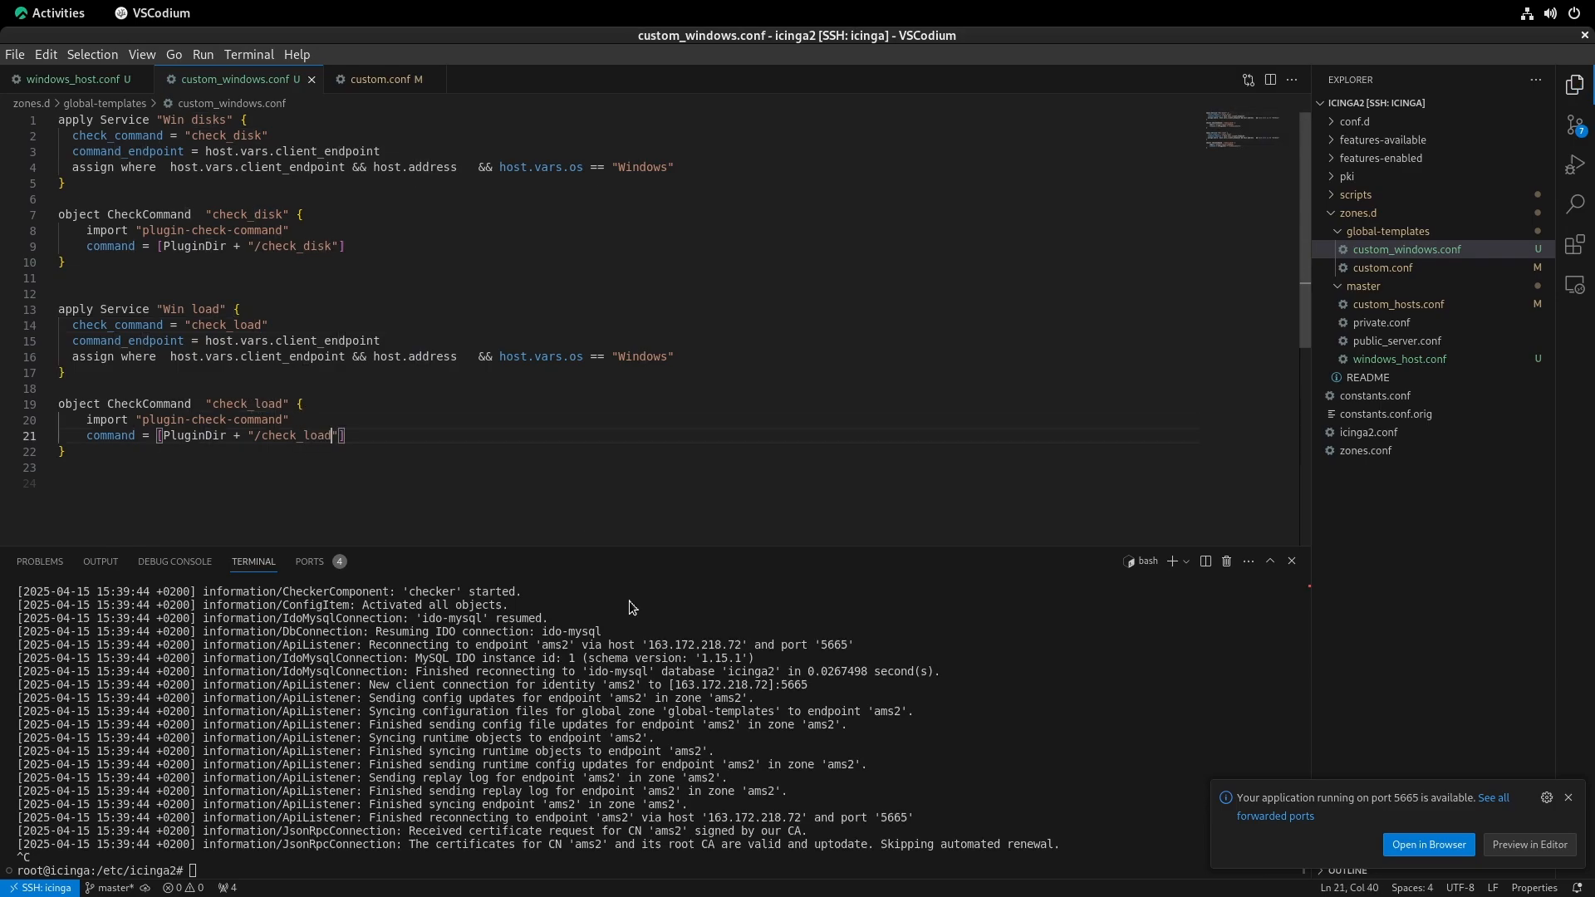
# - Restart Icinga 2 by rerunning the restart command in the terminal, and stop following the log with the Win load check saved
pyautogui.click(867, 766)
pyautogui.hotkey('ctrl', 'c')
pyautogui.press('Up')
pyautogui.press('Return')
pyautogui.hotkey('ctrl', 'c')
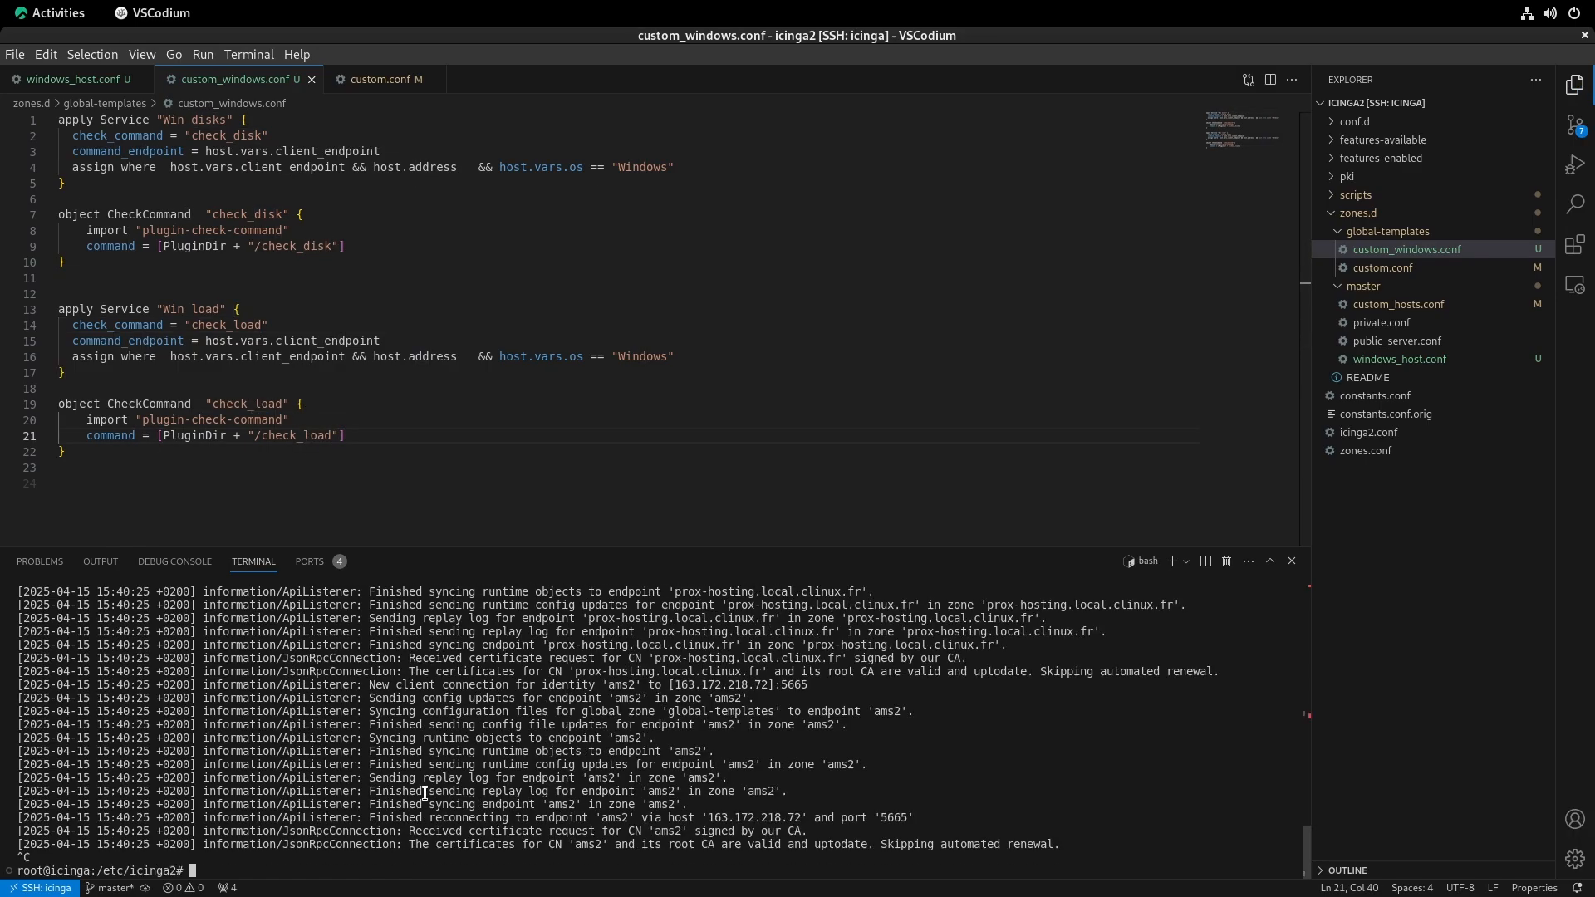
# - Open the Win load service of sammy-11 in Icinga Web and run its check immediately
pyautogui.hotkey('alt', 'Tab')
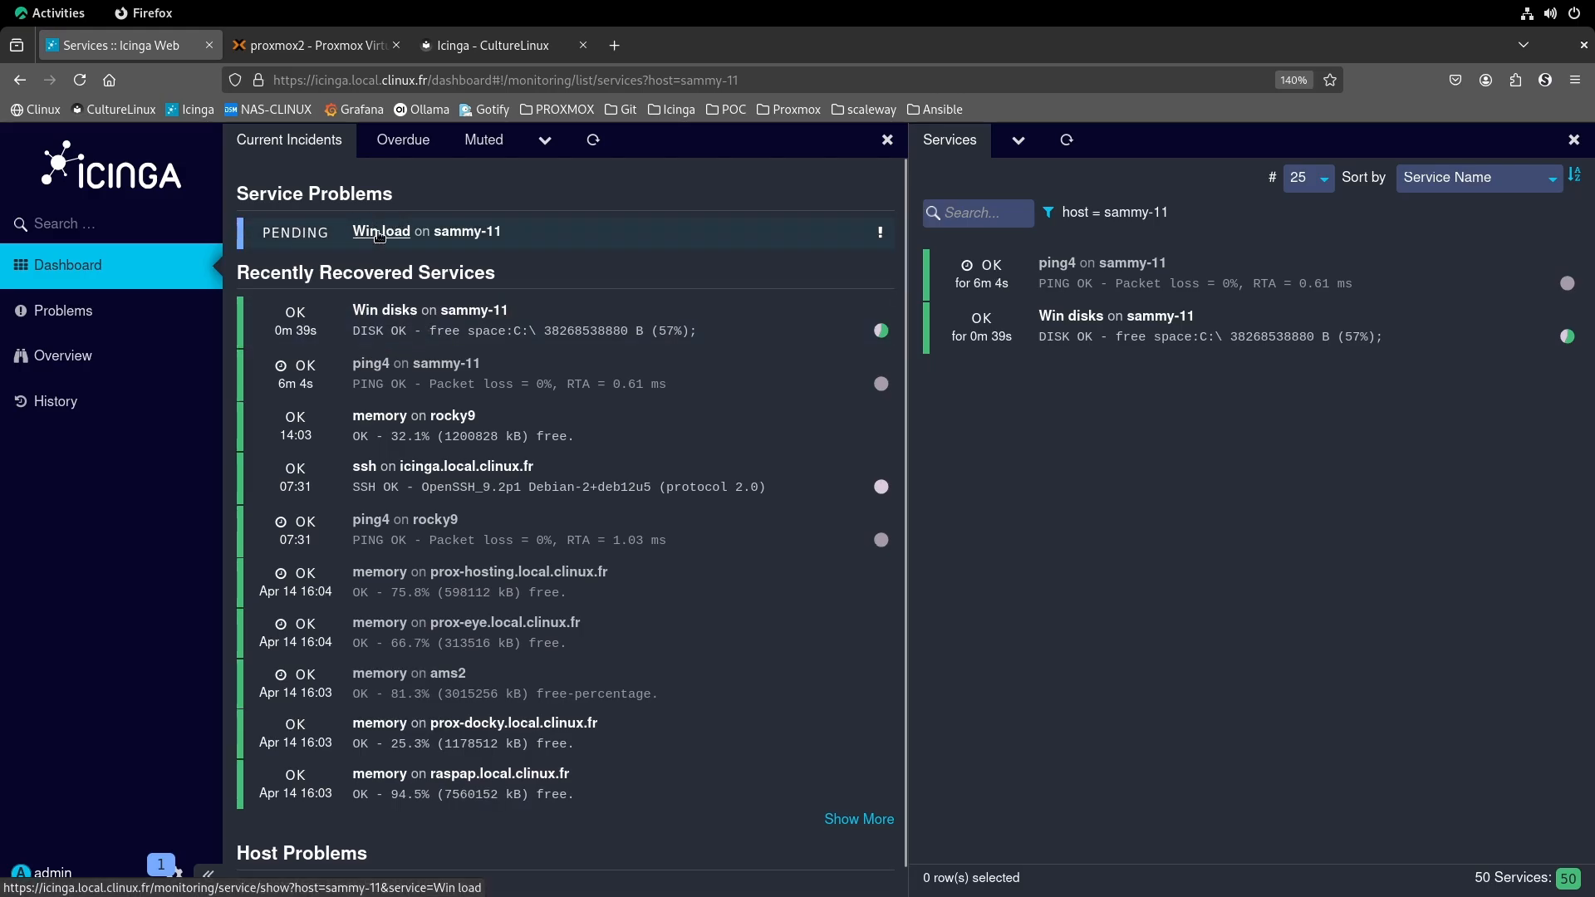
pyautogui.click(379, 235)
pyautogui.click(996, 287)
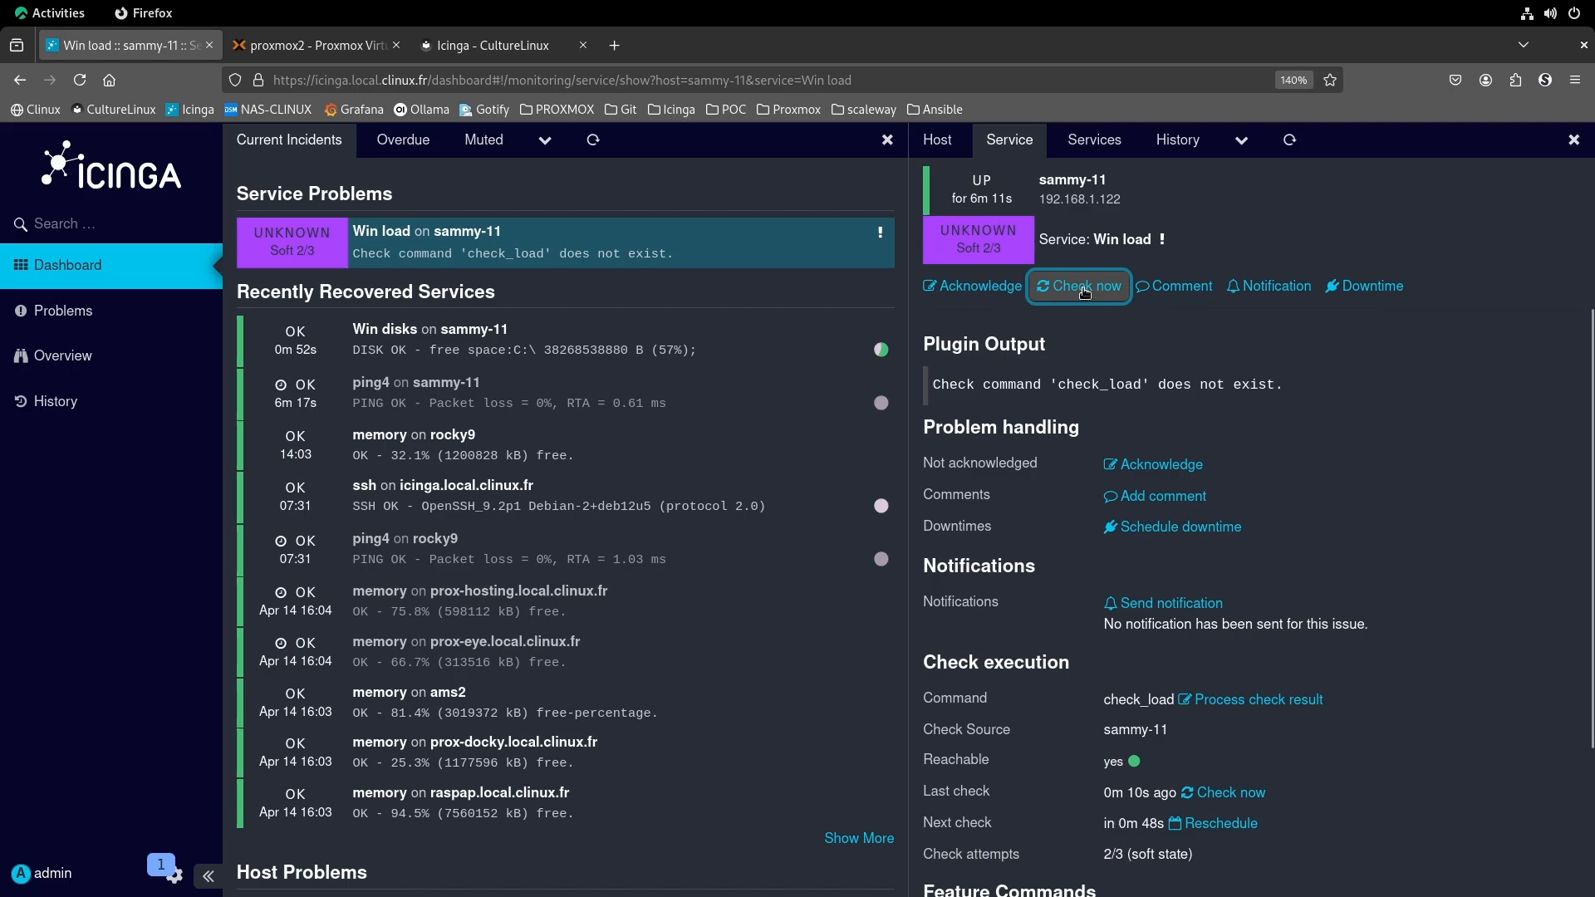
pyautogui.click(1085, 291)
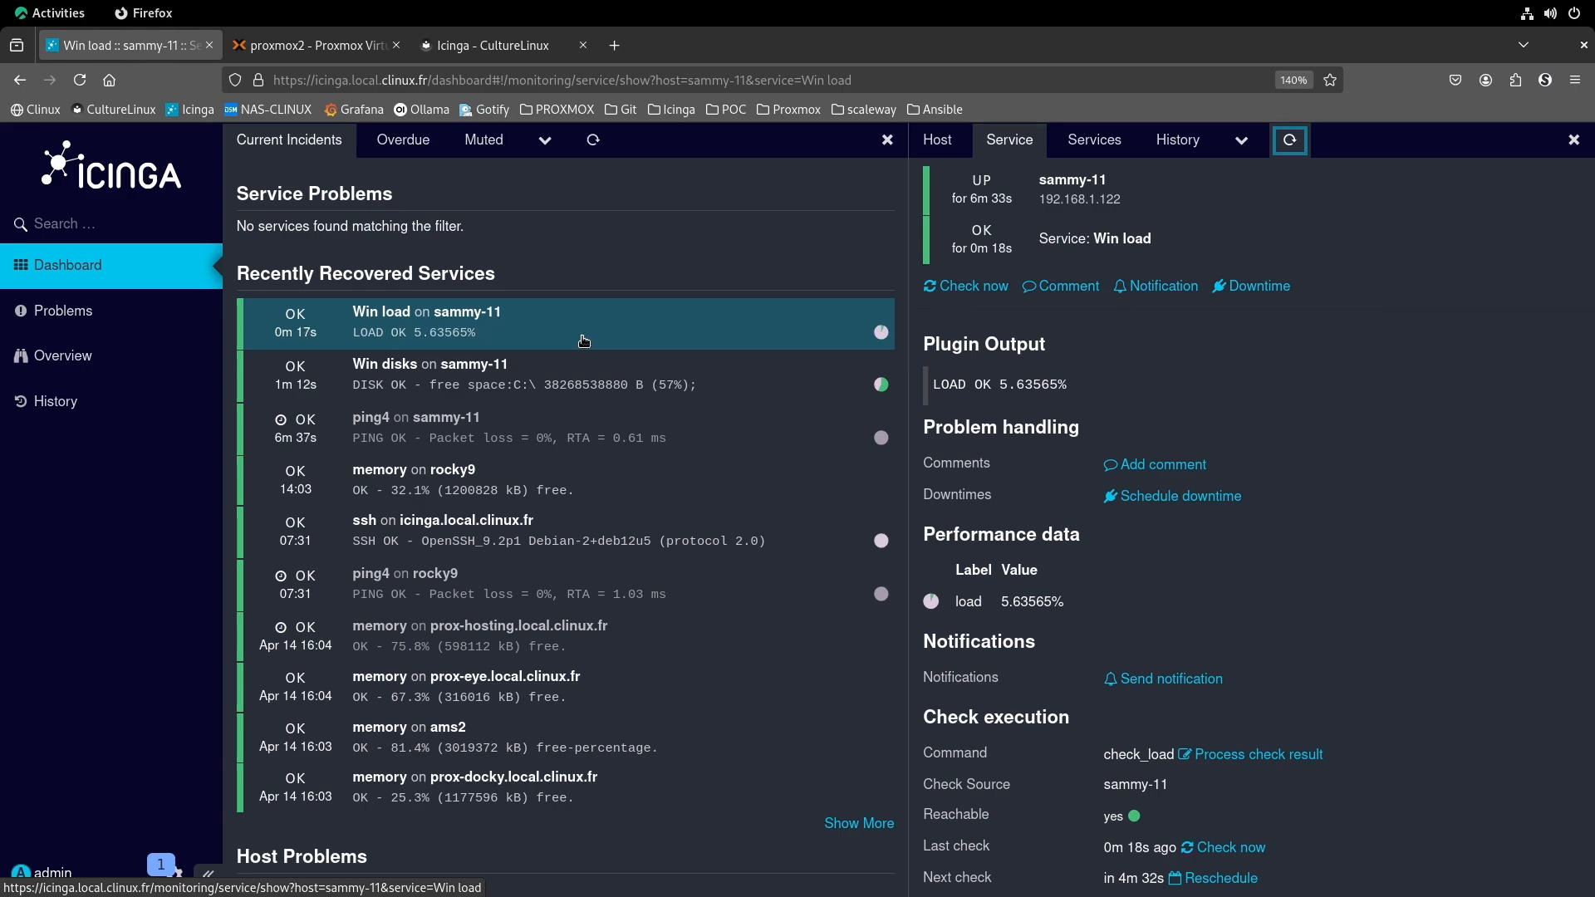
# - Copy the Win load service and check_load command blocks to the end of custom_windows.conf, and look up the memory plugin in sammy-11's sbin folder
pyautogui.hotkey('alt', 'Tab')
pyautogui.moveTo(220, 485); pyautogui.dragTo(25, 295)
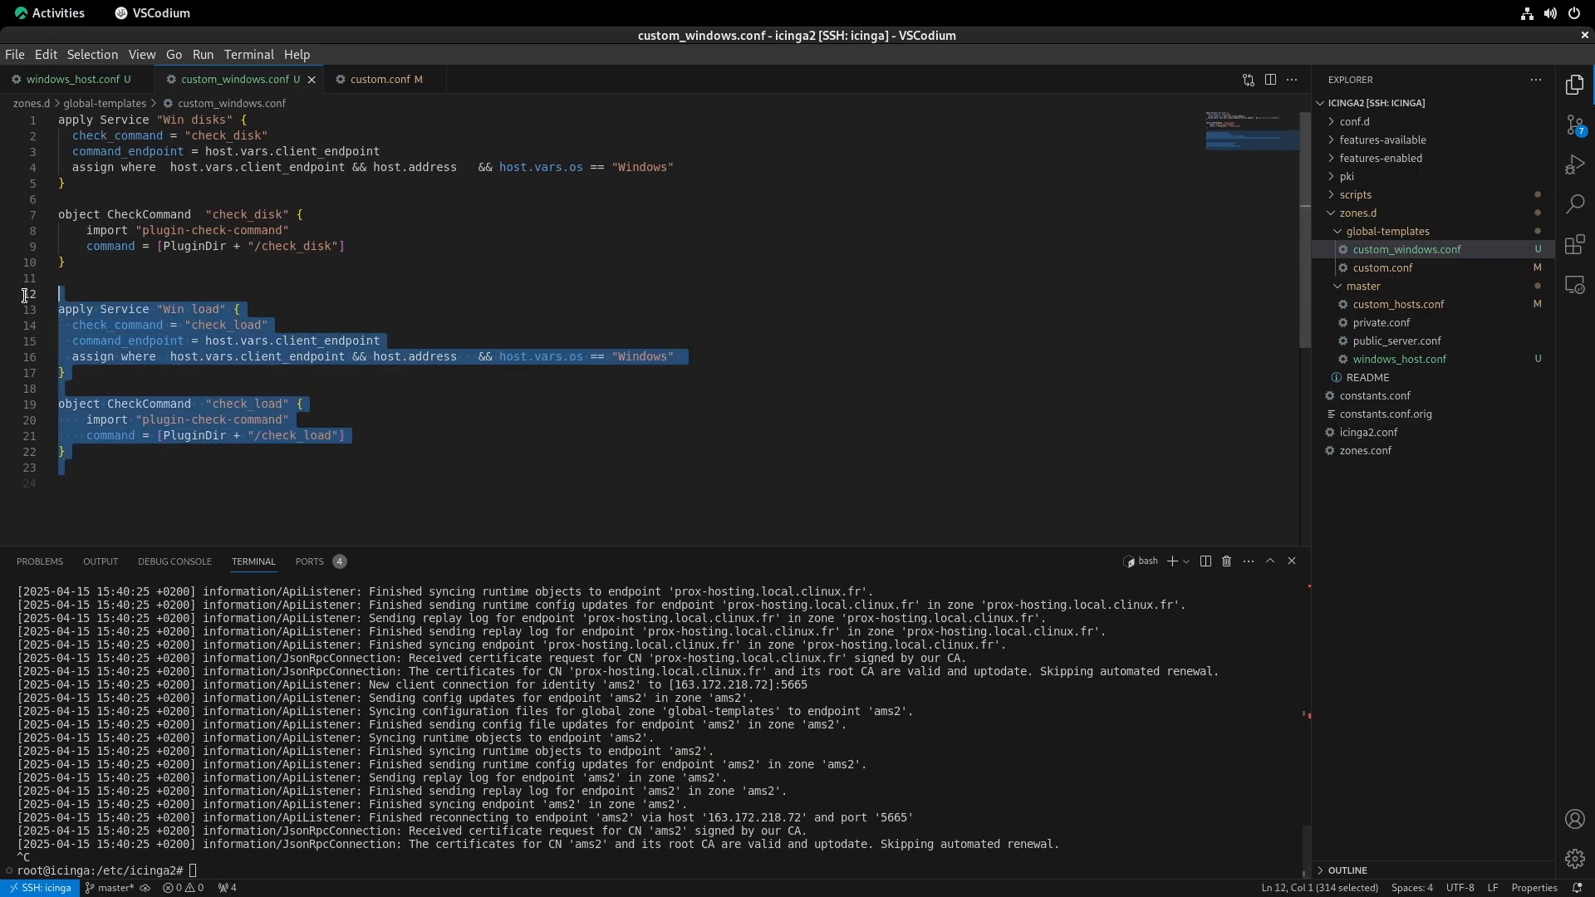
pyautogui.hotkey('alt', 'Tab')
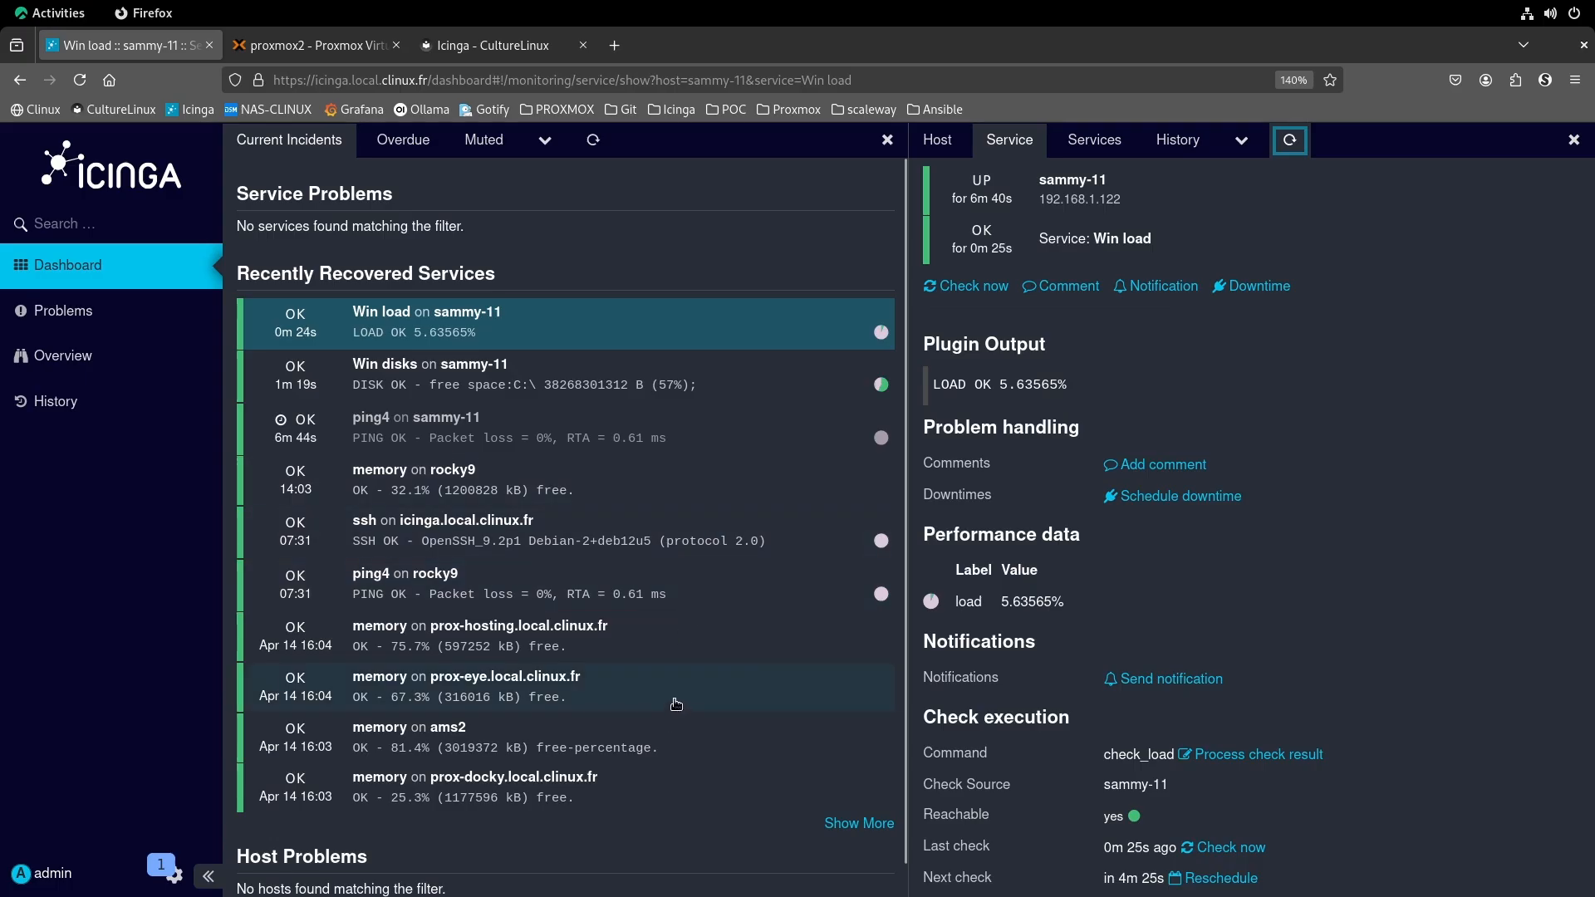
pyautogui.press('super')
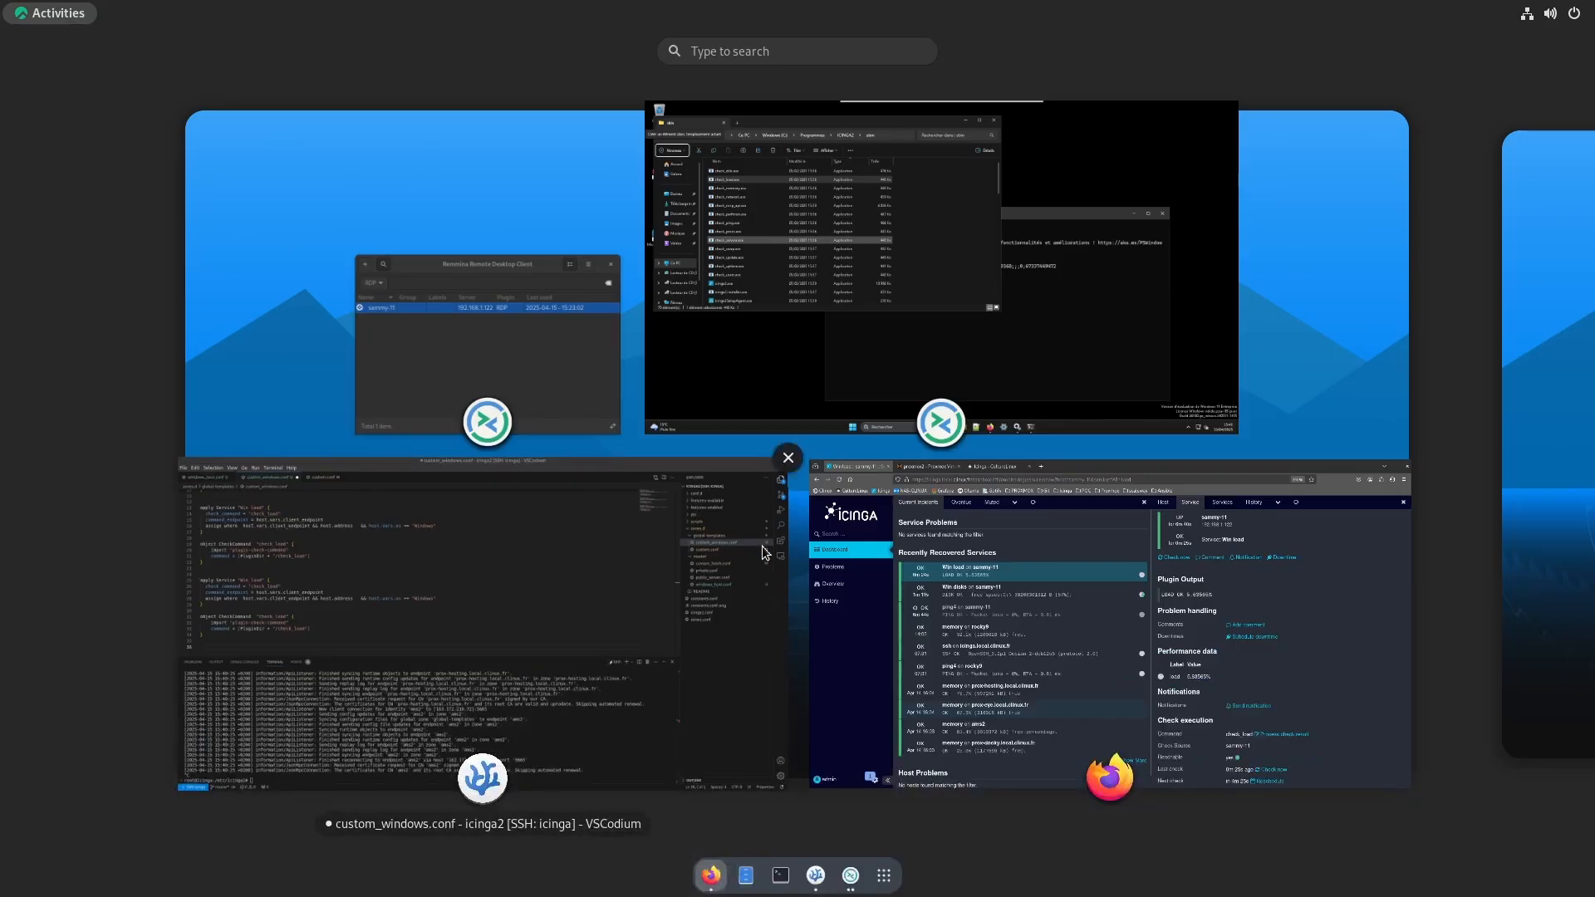
pyautogui.click(938, 348)
pyautogui.hotkey('alt', 'Tab')
pyautogui.press('super')
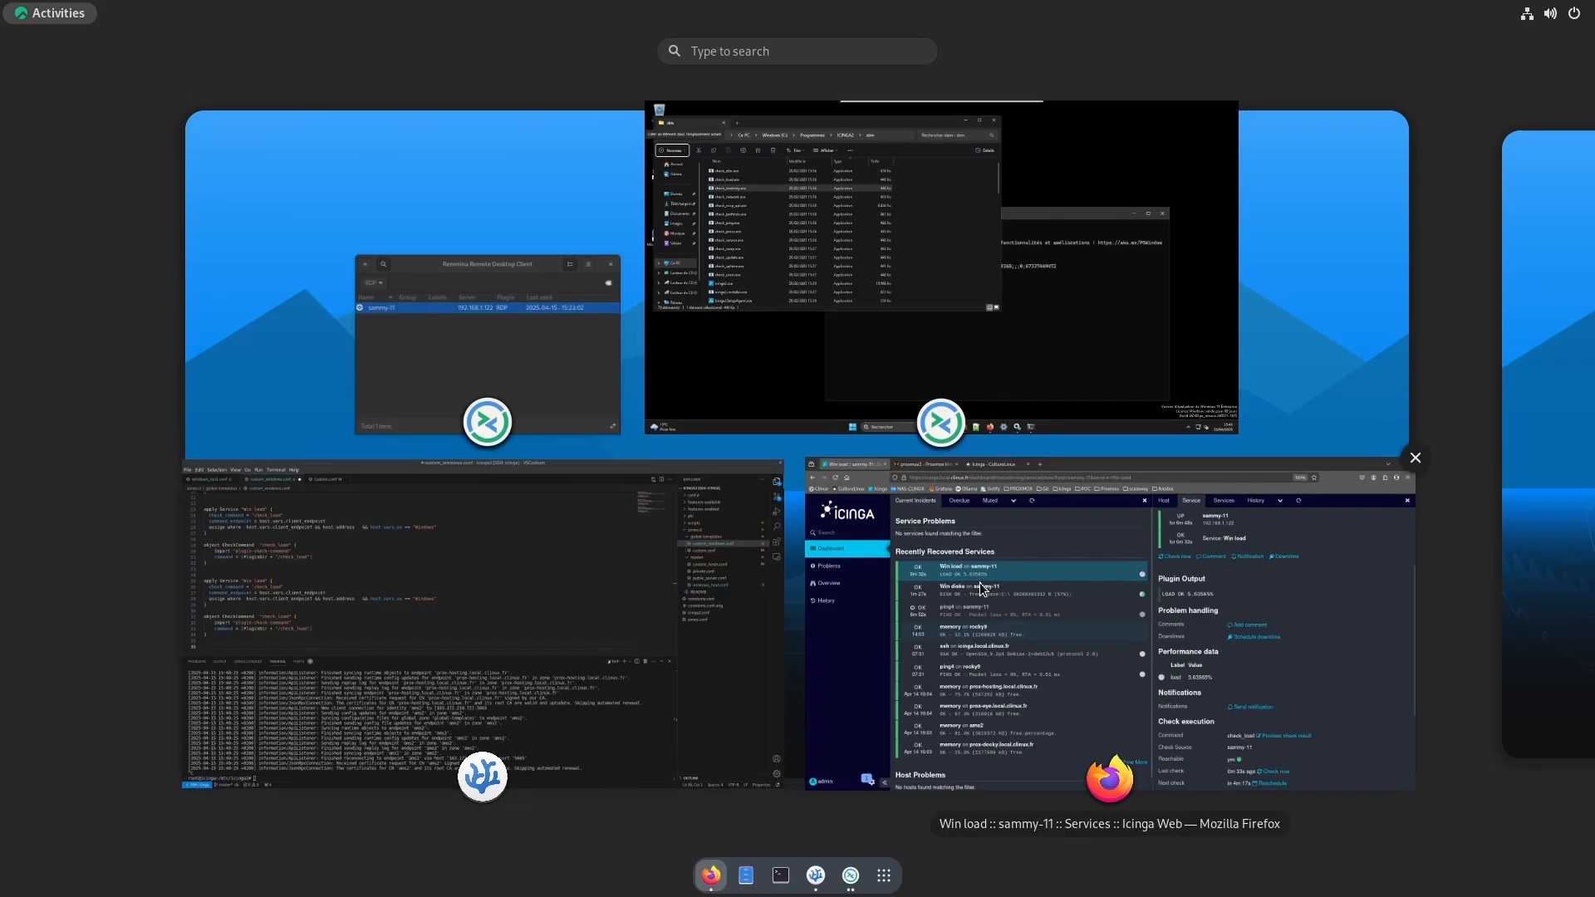
pyautogui.click(534, 616)
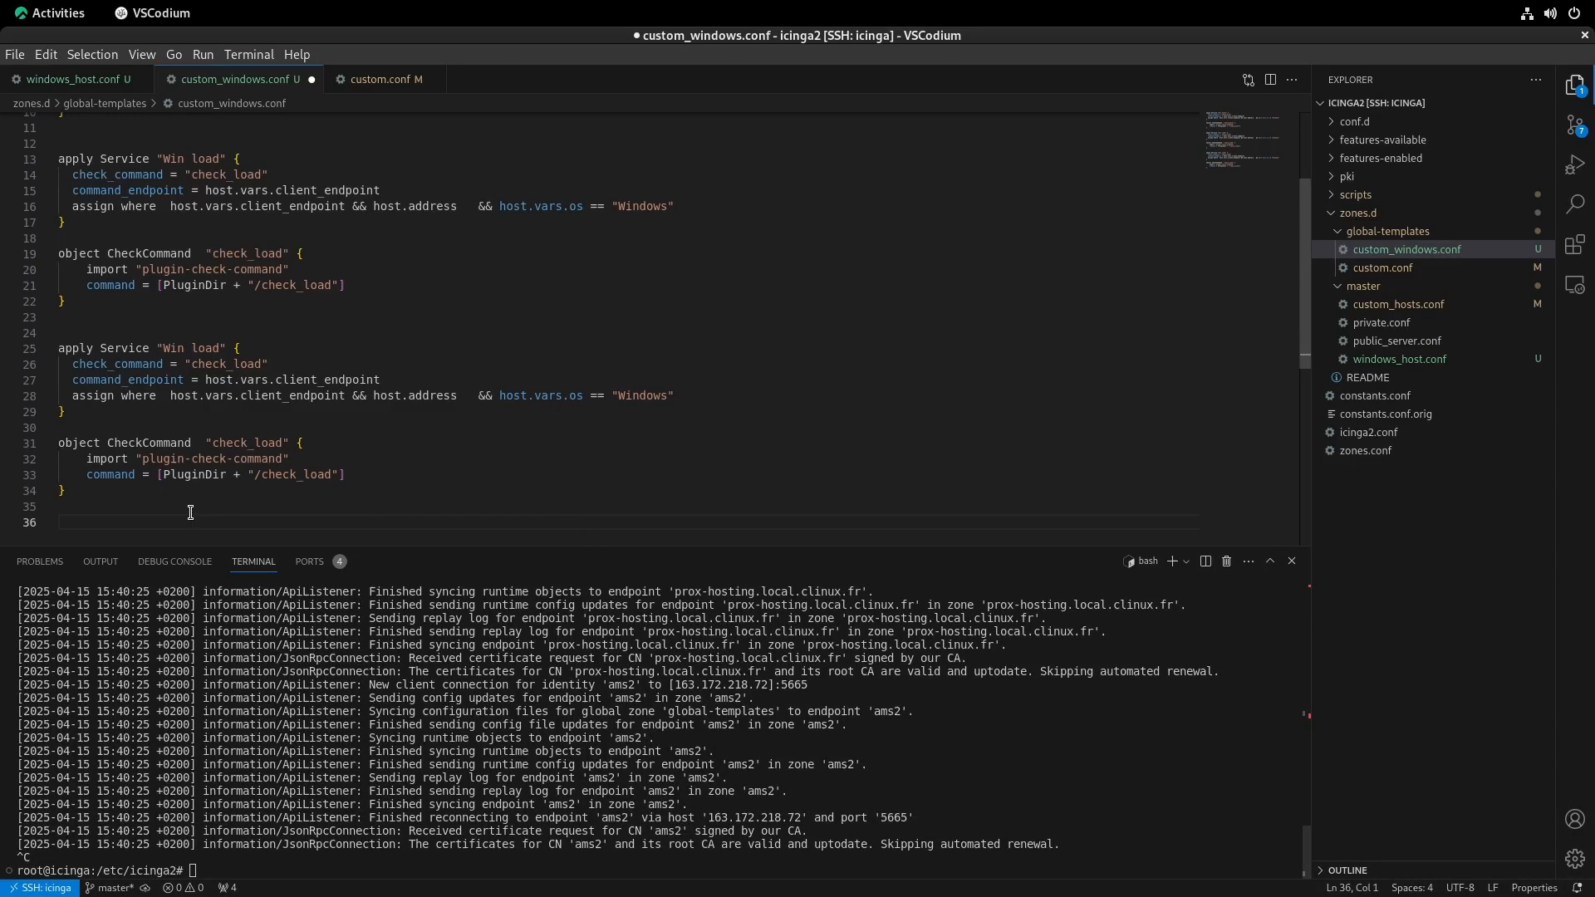
# - Rename the copied service to "Win memory", set its check command, CheckCommand object and plugin path to check_memory, and save custom_windows.conf
pyautogui.doubleClick(206, 348)
pyautogui.write('memo')
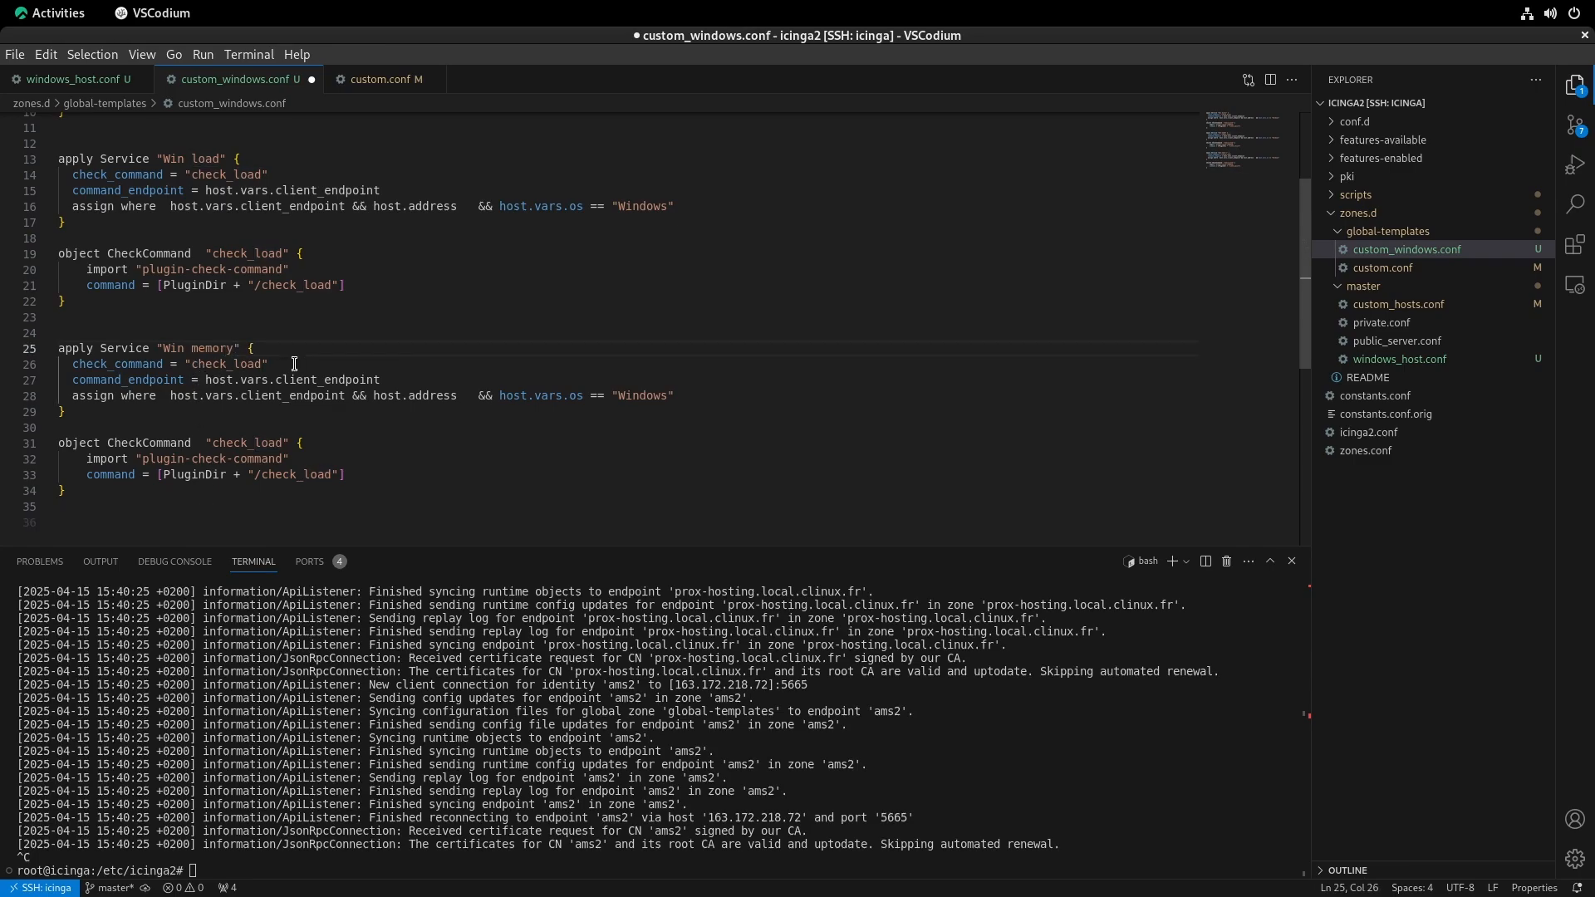
pyautogui.click(262, 365)
pyautogui.press('BackSpace')
pyautogui.press('BackSpace')
pyautogui.press('BackSpace')
pyautogui.press('BackSpace')
pyautogui.write('memory')
pyautogui.write('memory')
pyautogui.moveTo(254, 445); pyautogui.dragTo(332, 475)
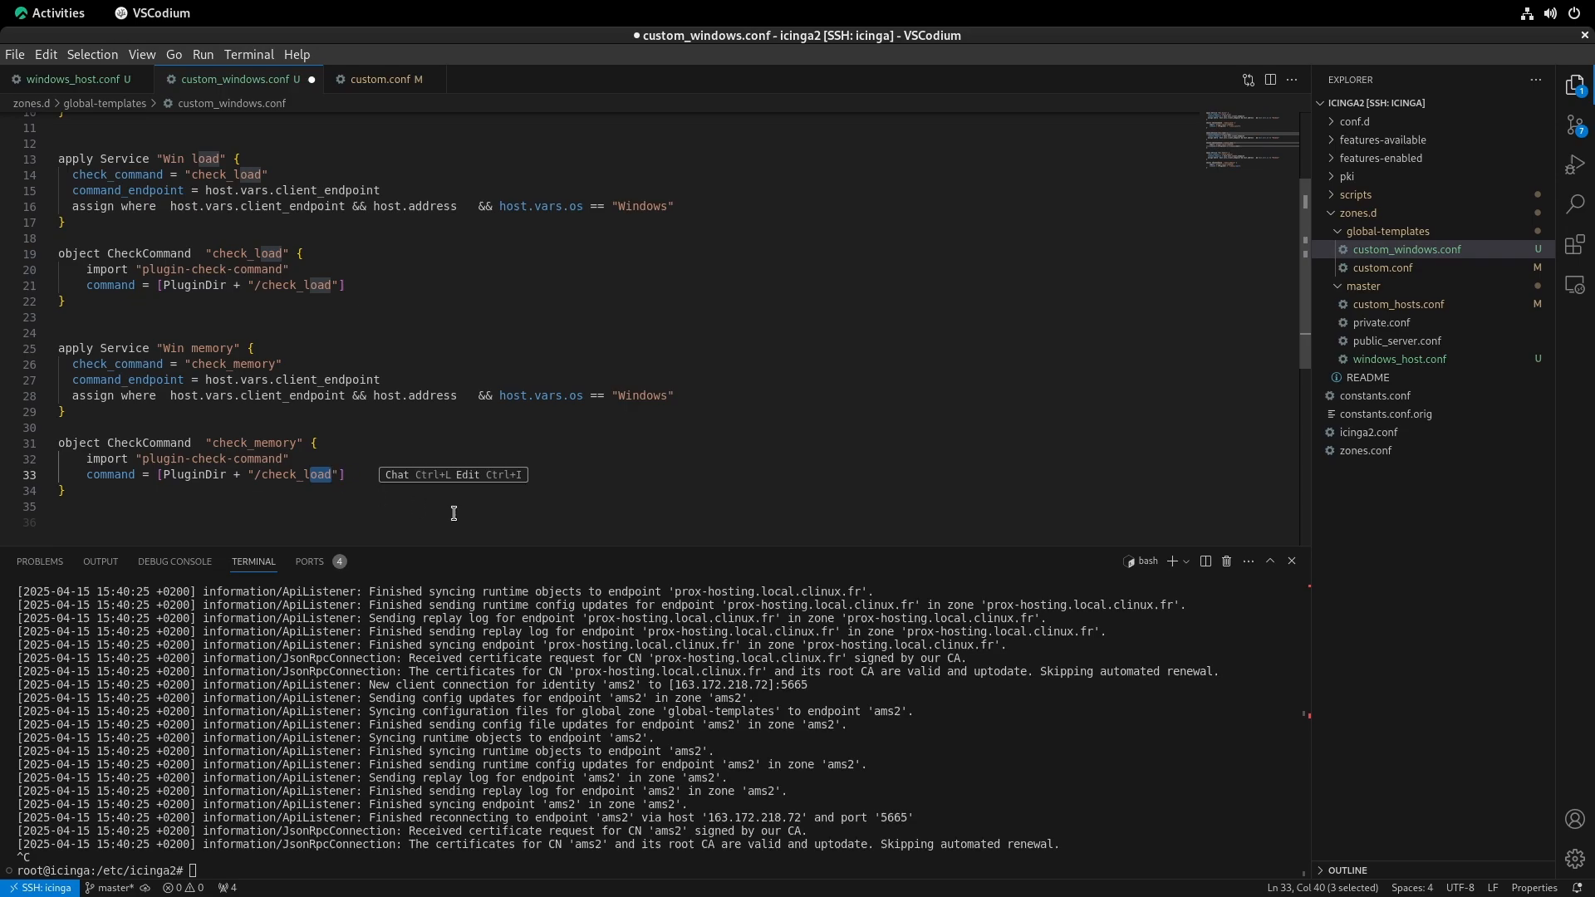
pyautogui.write('memory')
pyautogui.hotkey('ctrl', 's')
# - Try to restart Icinga 2 with i2rst in the terminal using the check_memory command definition
pyautogui.click(780, 722)
pyautogui.hotkey('ctrl', 'c')
pyautogui.hotkey('ctrl', 'c')
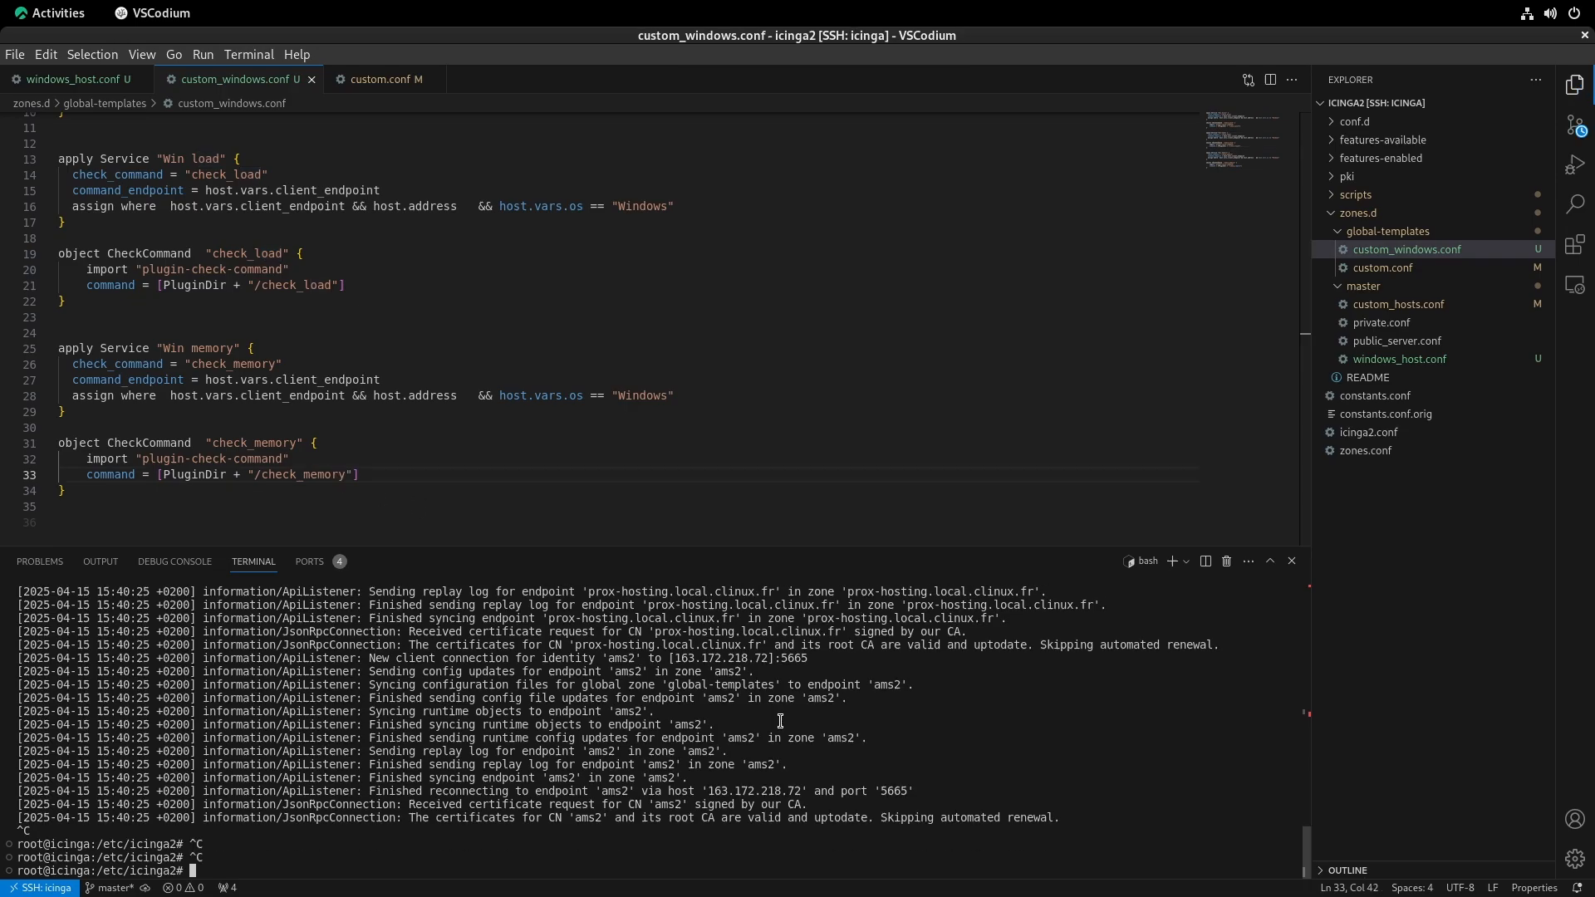
pyautogui.hotkey('ctrl', 'c')
pyautogui.write('i2rst')
pyautogui.press('Return')
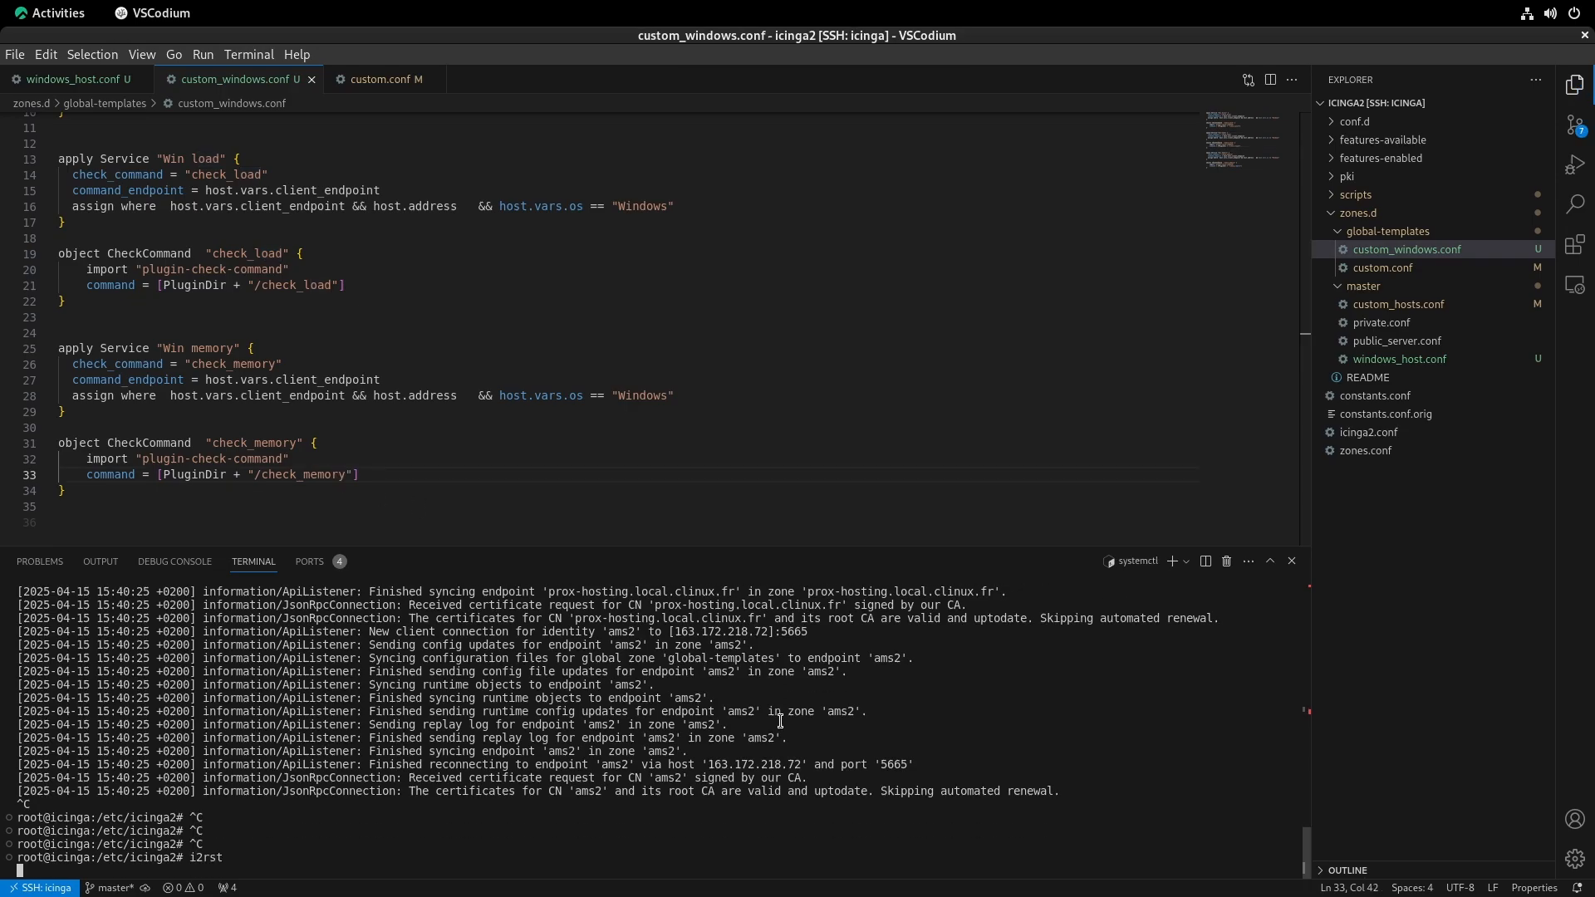
pyautogui.hotkey('ctrl', 'c')
# - Read the restart output and run service icinga2 status to examine which configuration object is reported
pyautogui.moveTo(614, 672); pyautogui.dragTo(7, 662)
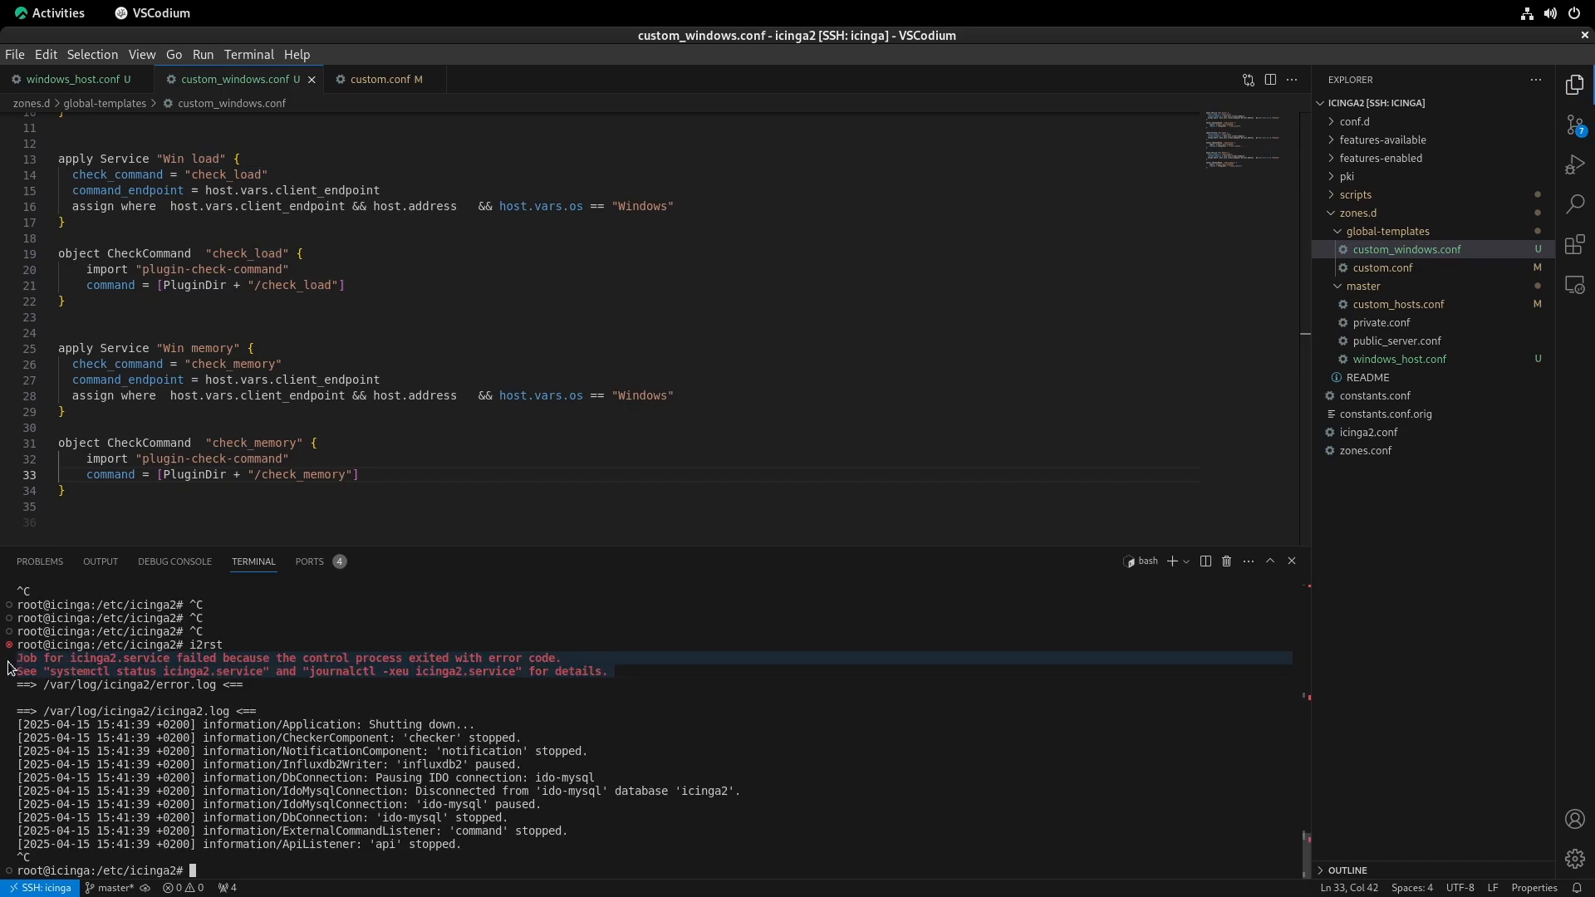
pyautogui.click(693, 725)
pyautogui.write('ser')
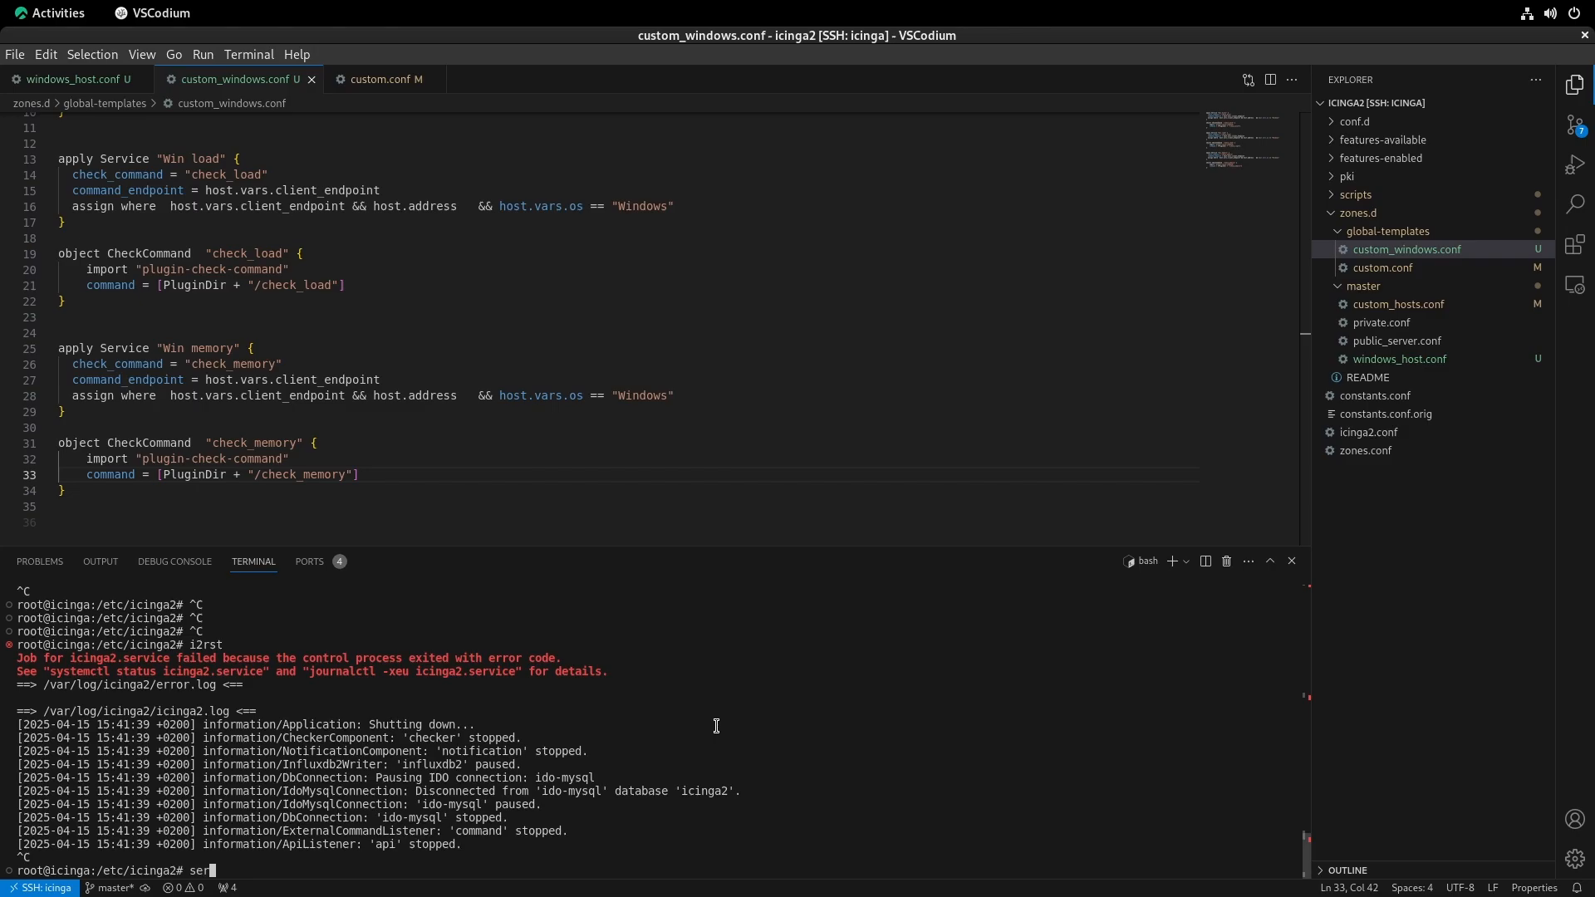
pyautogui.write('vice icinga2 status')
pyautogui.press('Return')
pyautogui.doubleClick(885, 776)
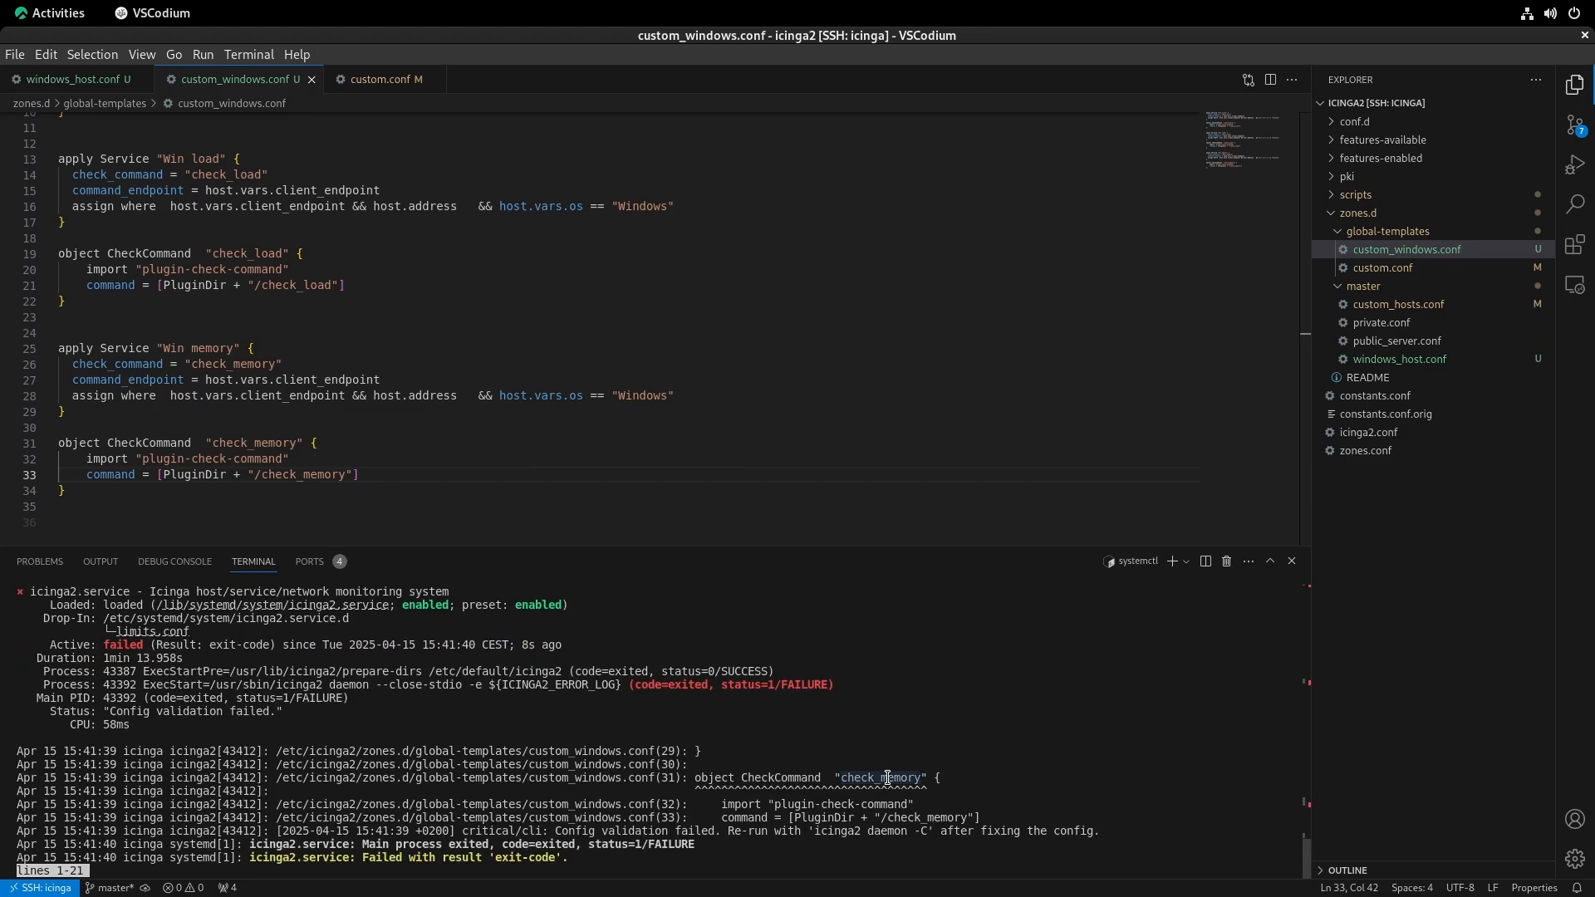
# - Search all configuration files for check_memory, inspect its use in custom.conf, and return to custom_windows.conf
pyautogui.doubleClick(262, 442)
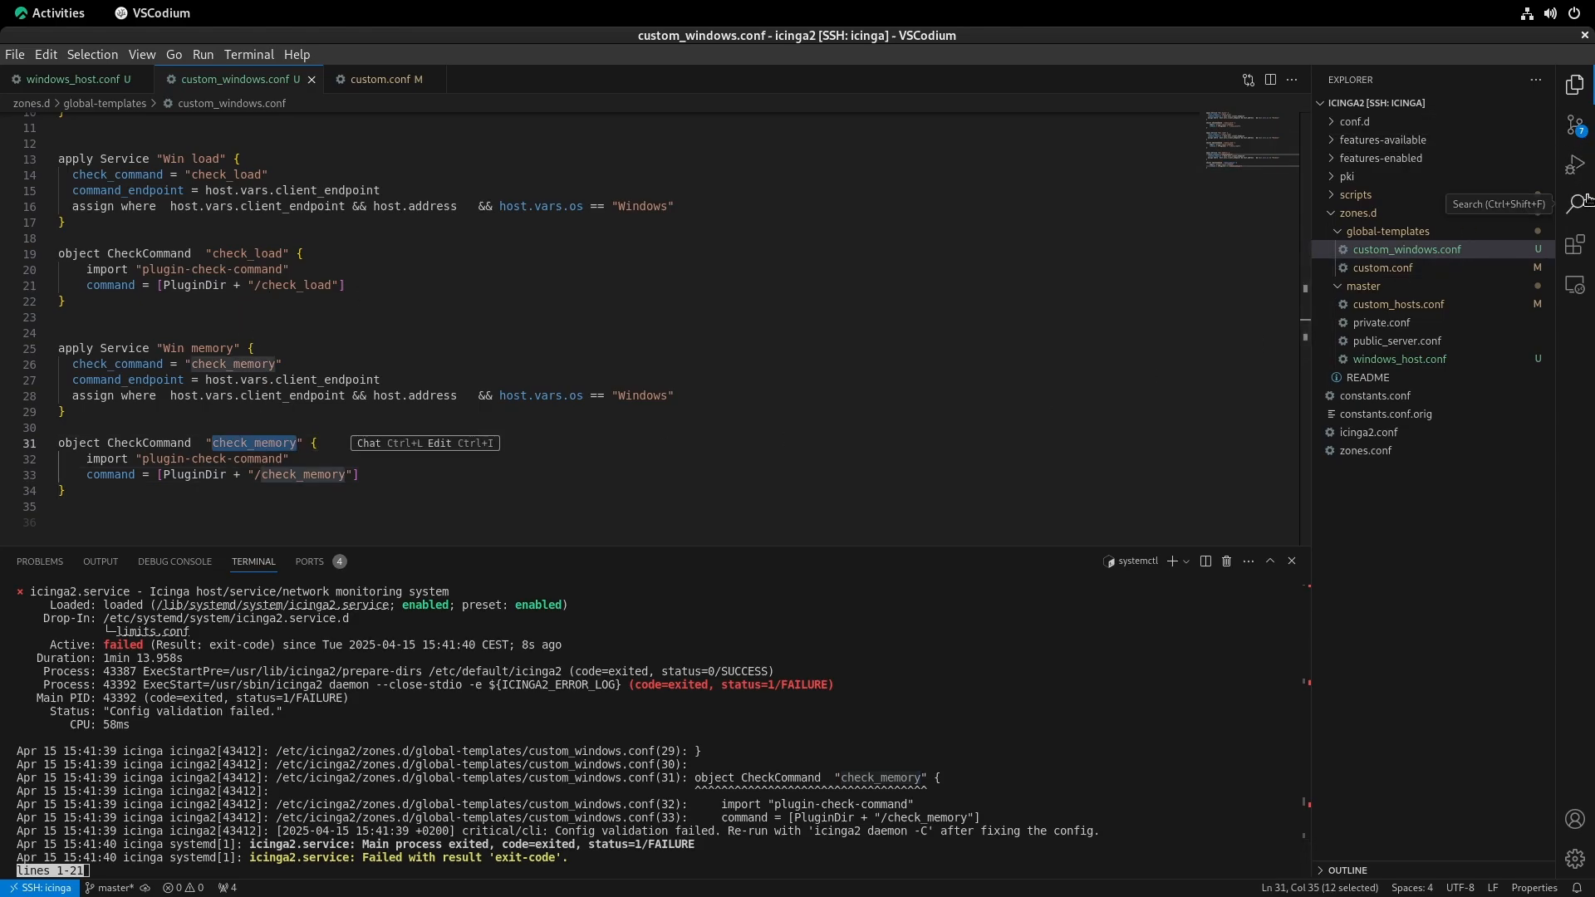
pyautogui.hotkey('ctrl', 'shift', 'f')
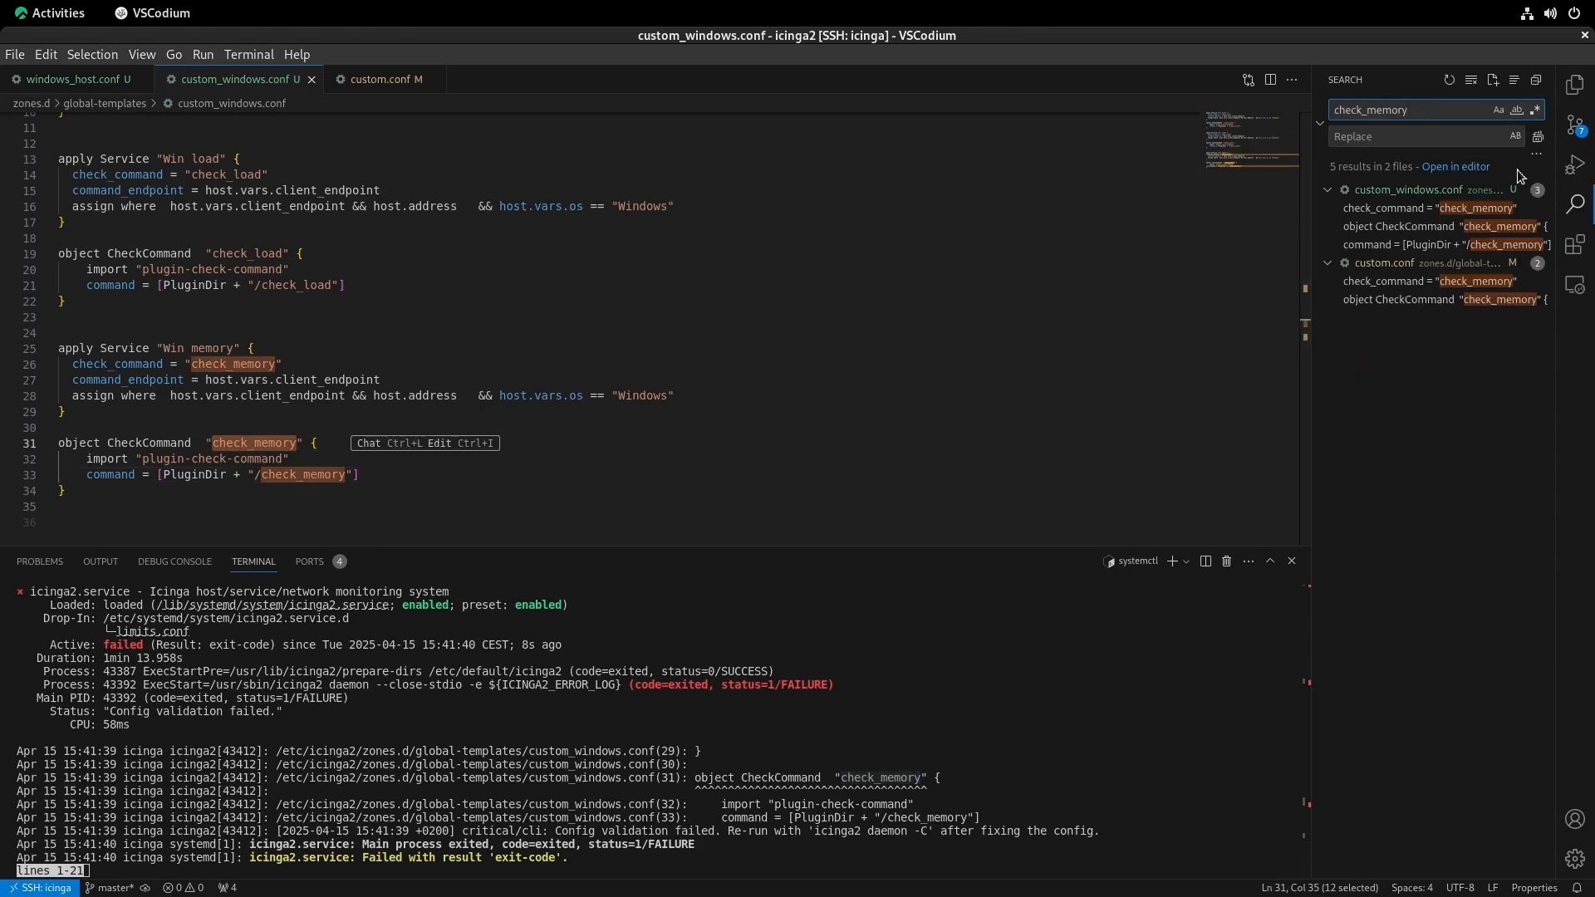
pyautogui.click(1421, 281)
pyautogui.click(498, 377)
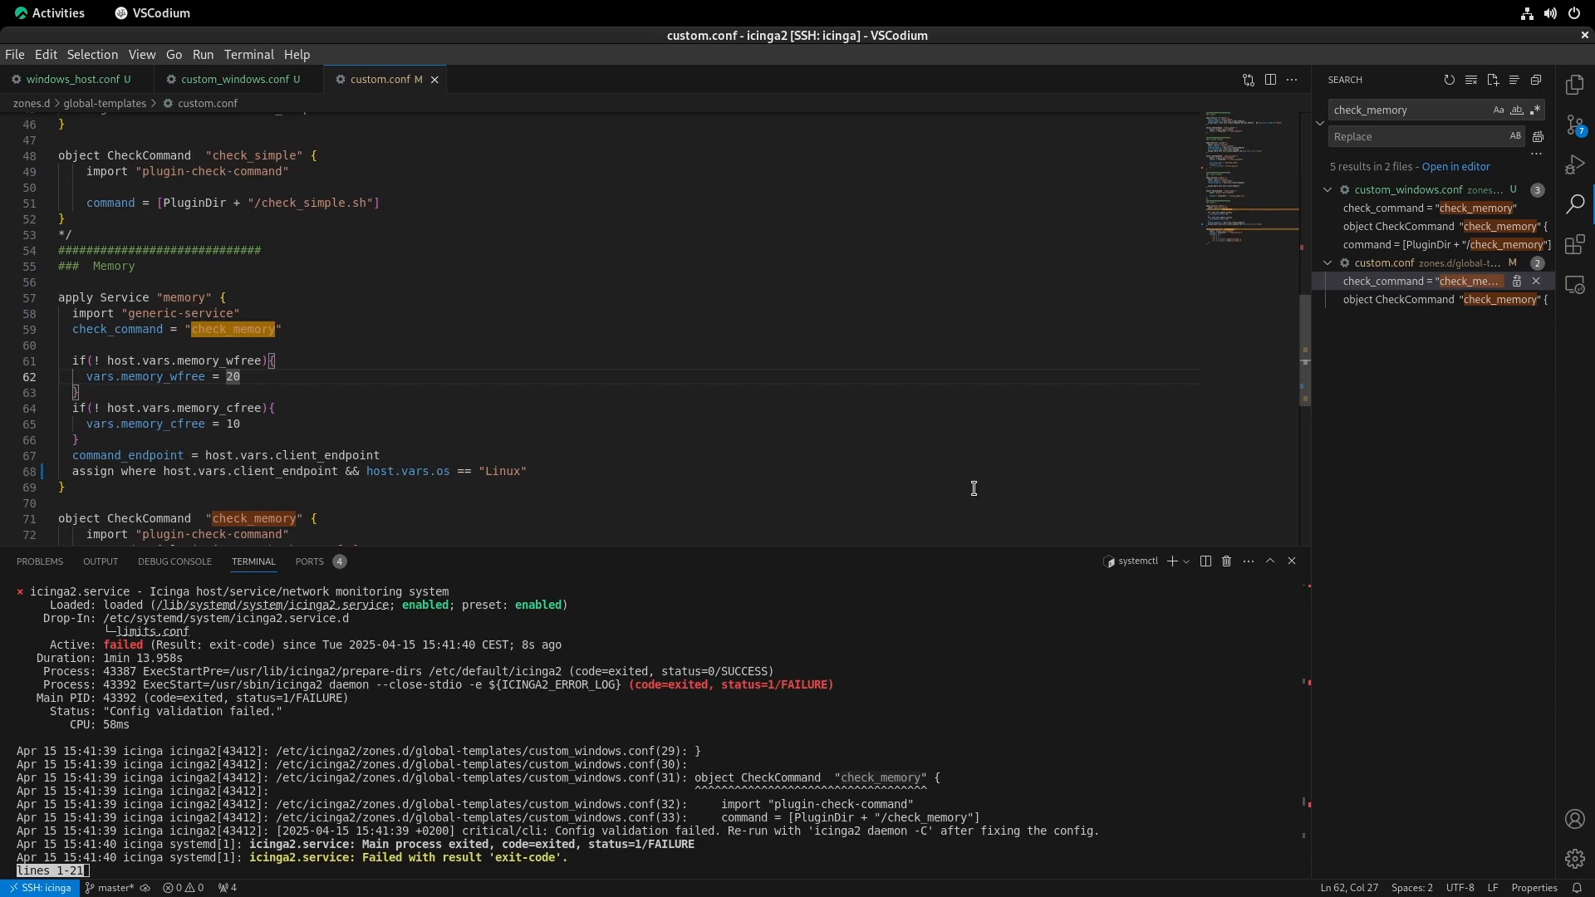
pyautogui.click(241, 79)
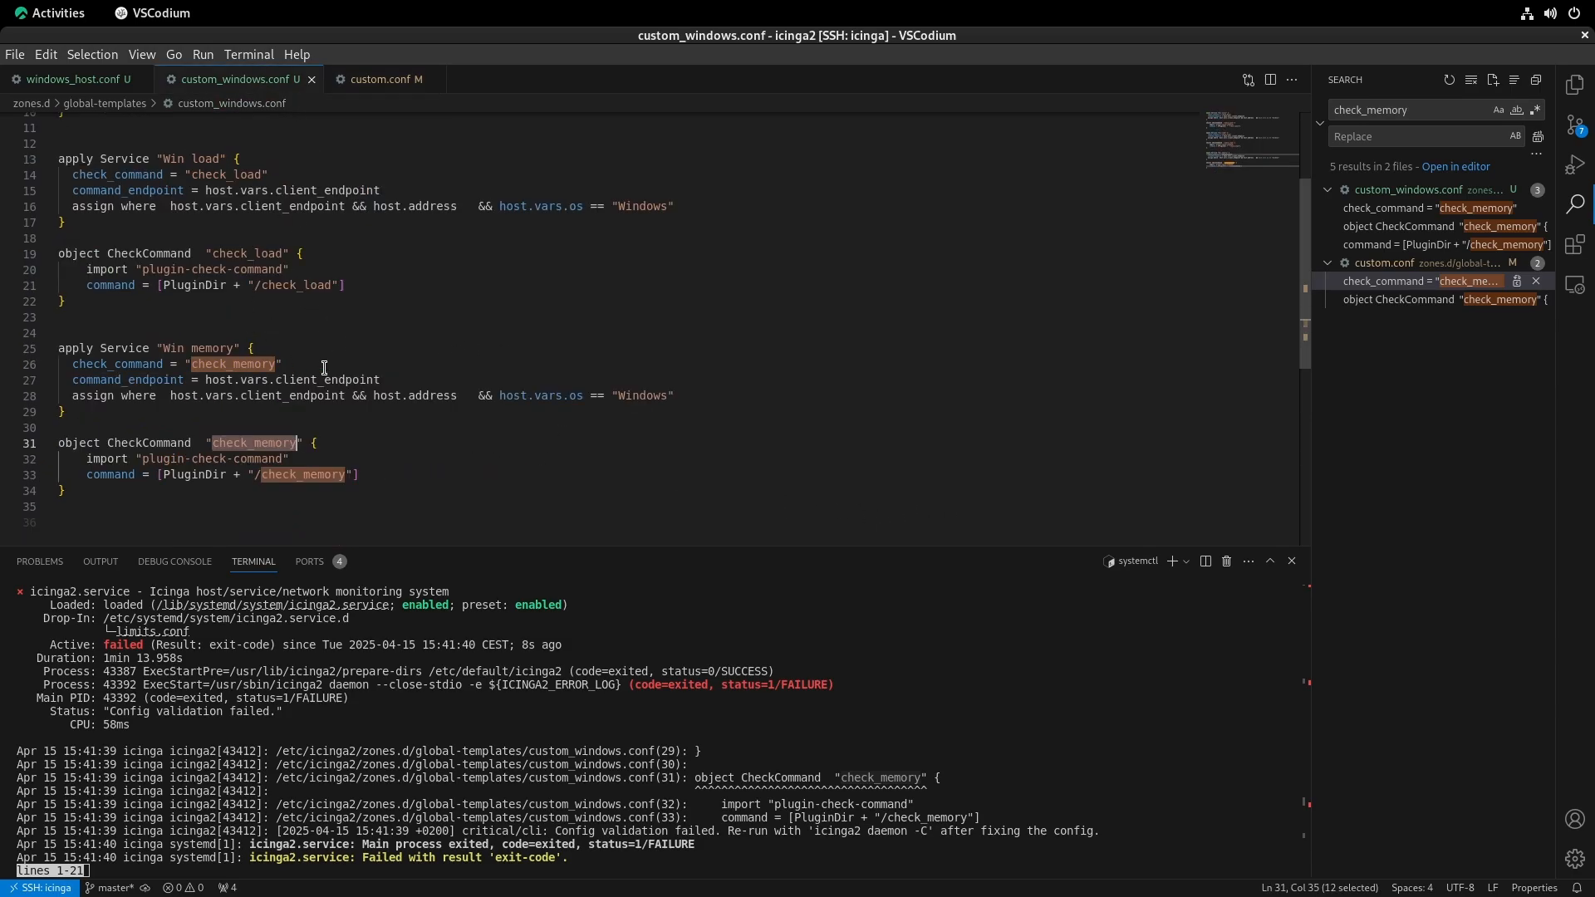
# - Rename the Win memory service's check command and its CheckCommand object to check_win_memory, and save custom_windows.conf
pyautogui.click(238, 364)
pyautogui.write('win_')
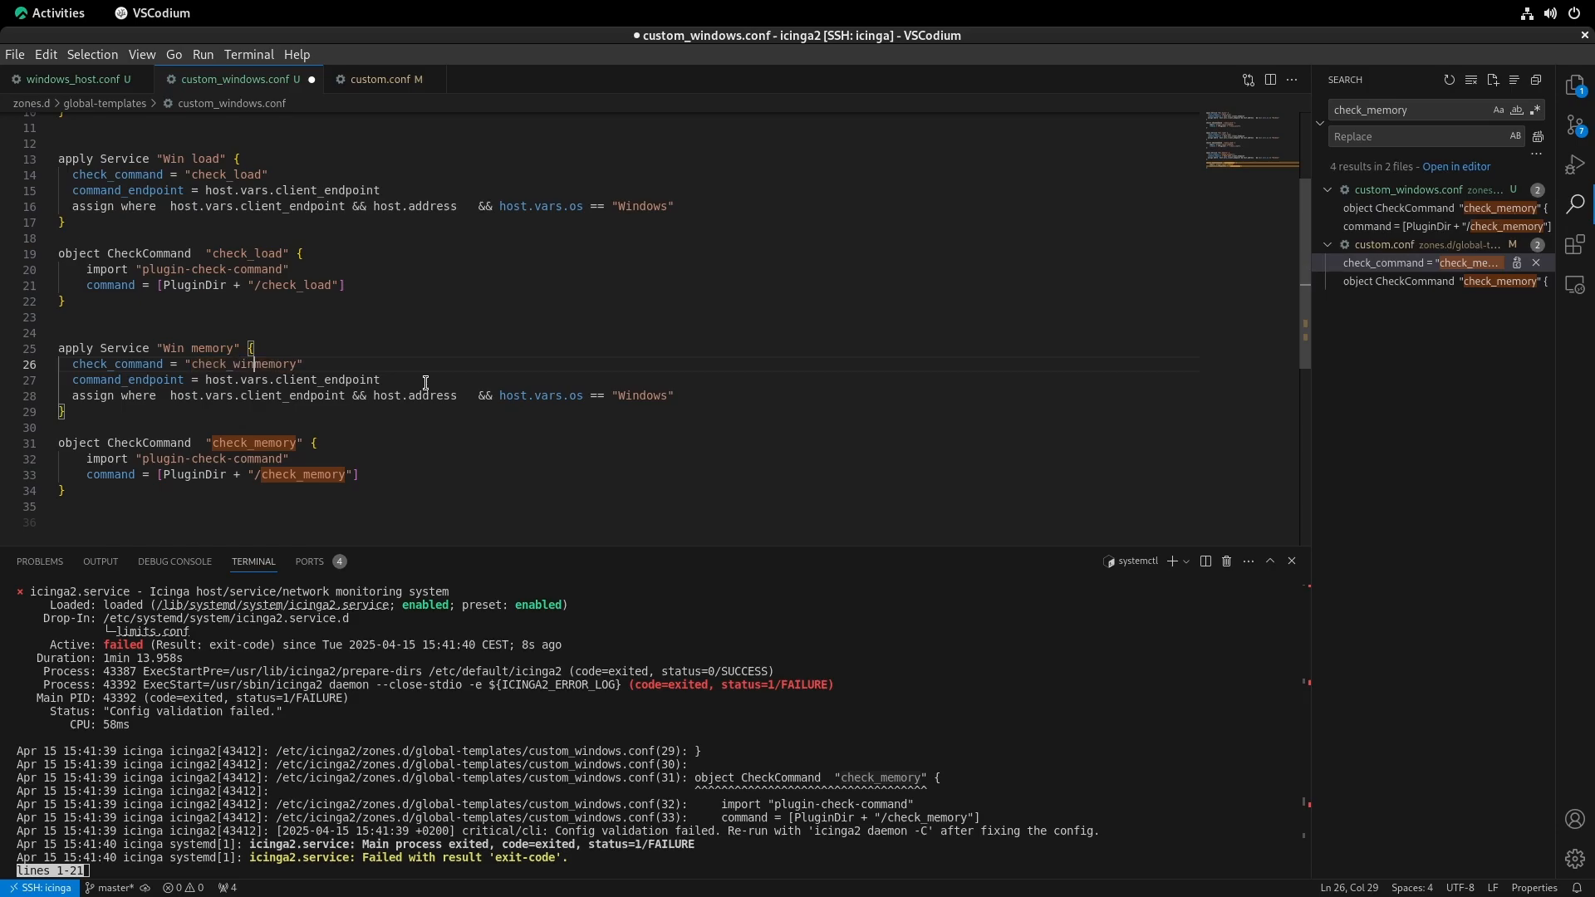
pyautogui.doubleClick(254, 443)
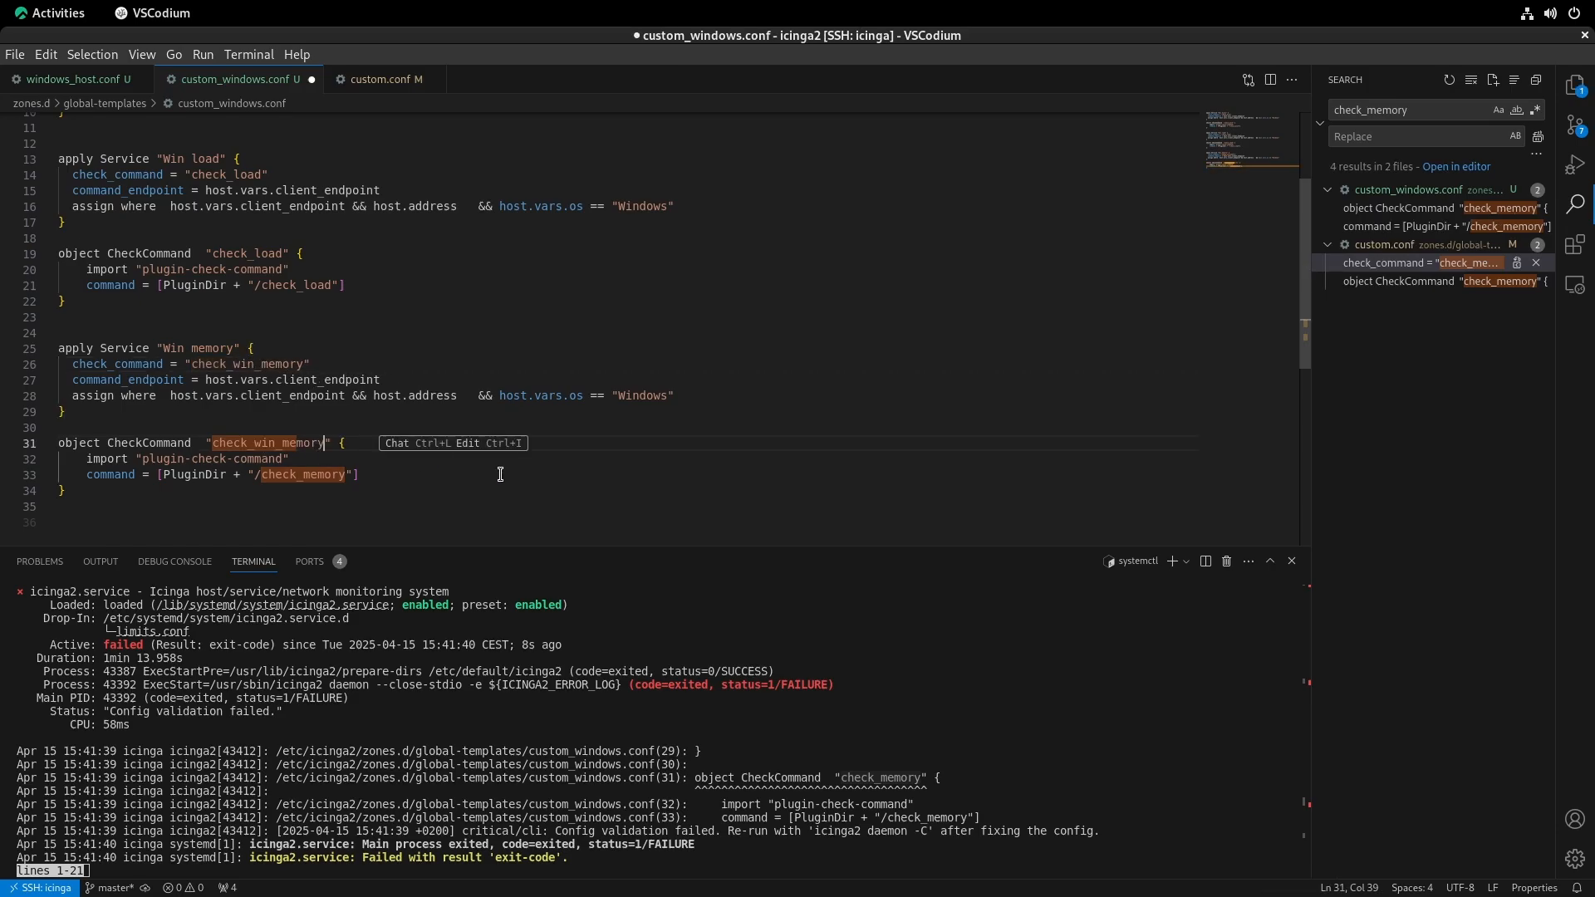
pyautogui.hotkey('ctrl', 'v')
pyautogui.hotkey('ctrl', 's')
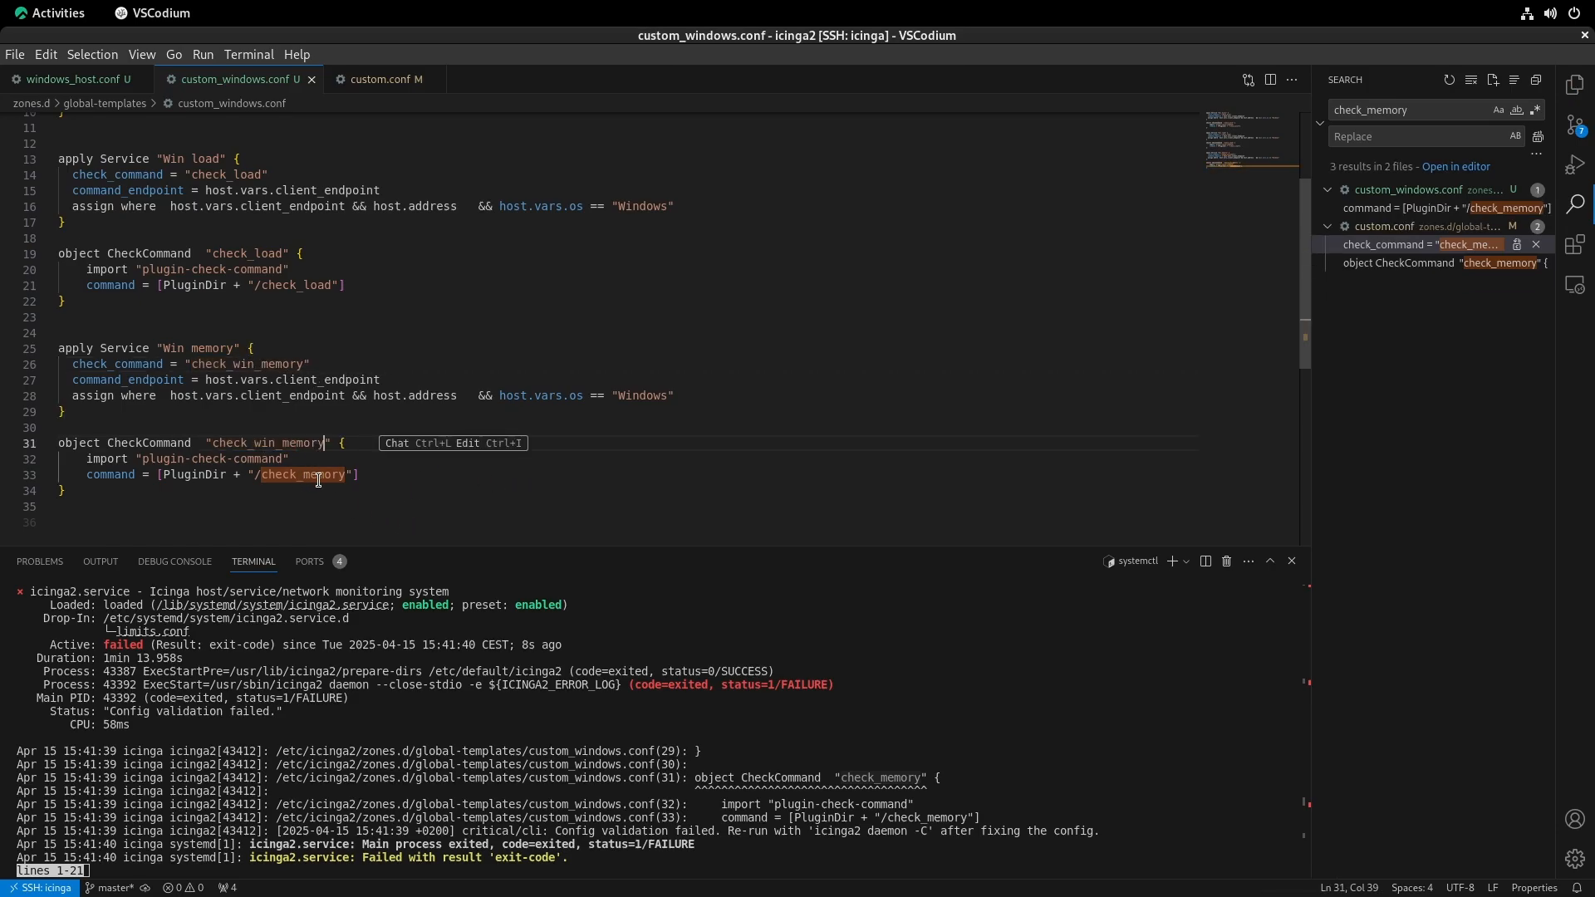
# - Quit the service status output, restart Icinga 2 with i2rst, and stop following the log
pyautogui.click(884, 717)
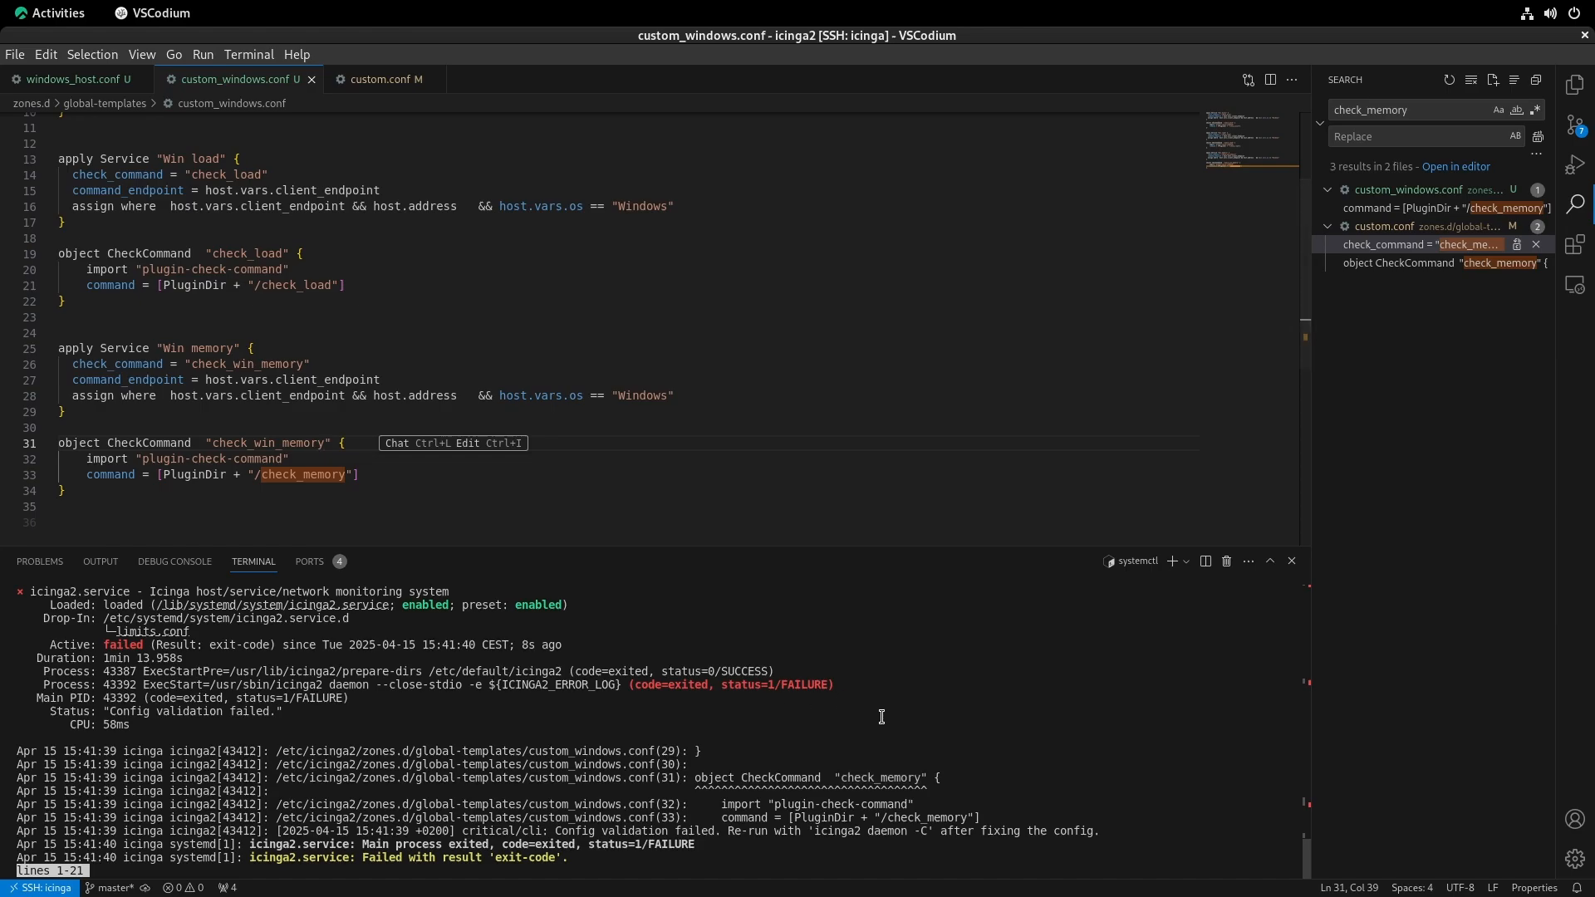
pyautogui.press('q')
pyautogui.hotkey('ctrl', 'c')
# - Open the Win memory service of sammy-11 in Icinga Web, run its check immediately, refresh the current incidents, and view the host
pyautogui.hotkey('alt', 'Tab')
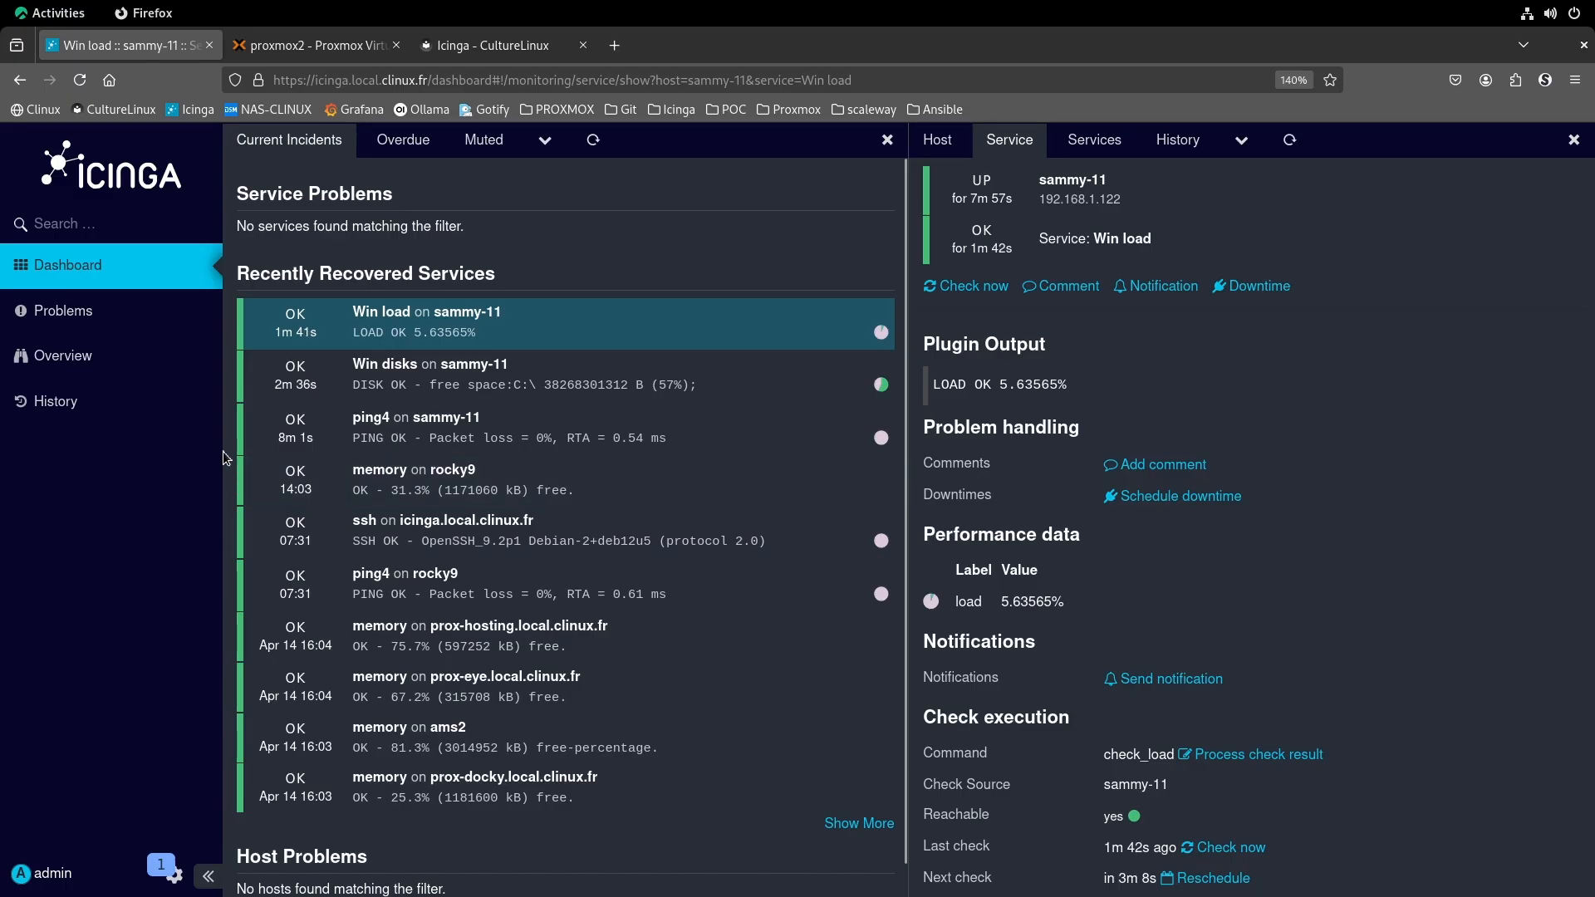
pyautogui.click(364, 244)
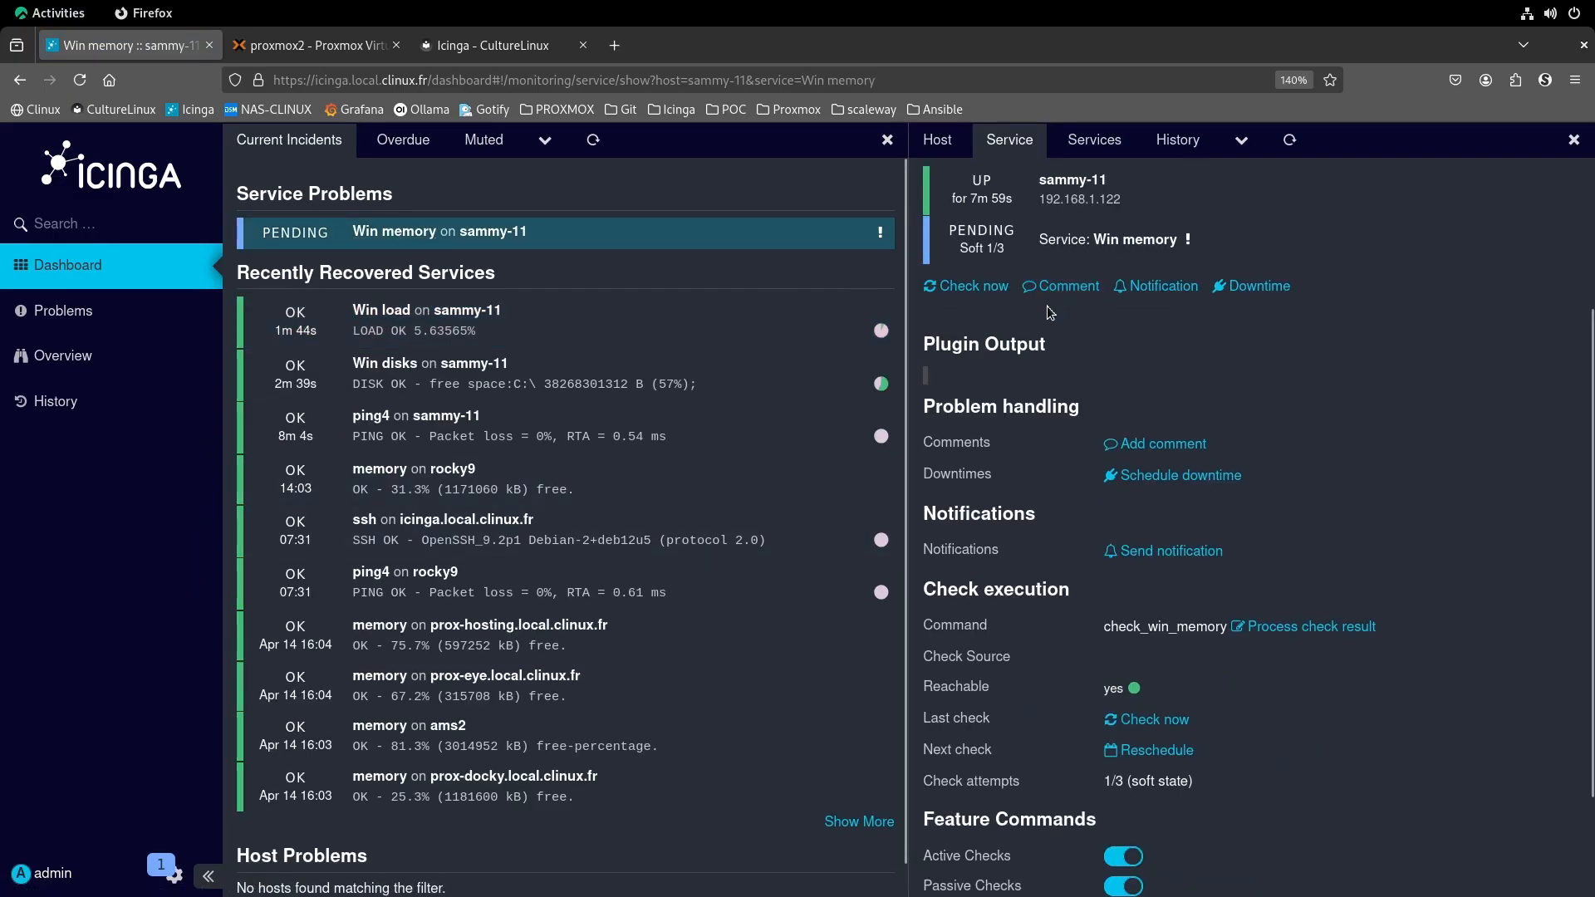
pyautogui.click(1007, 291)
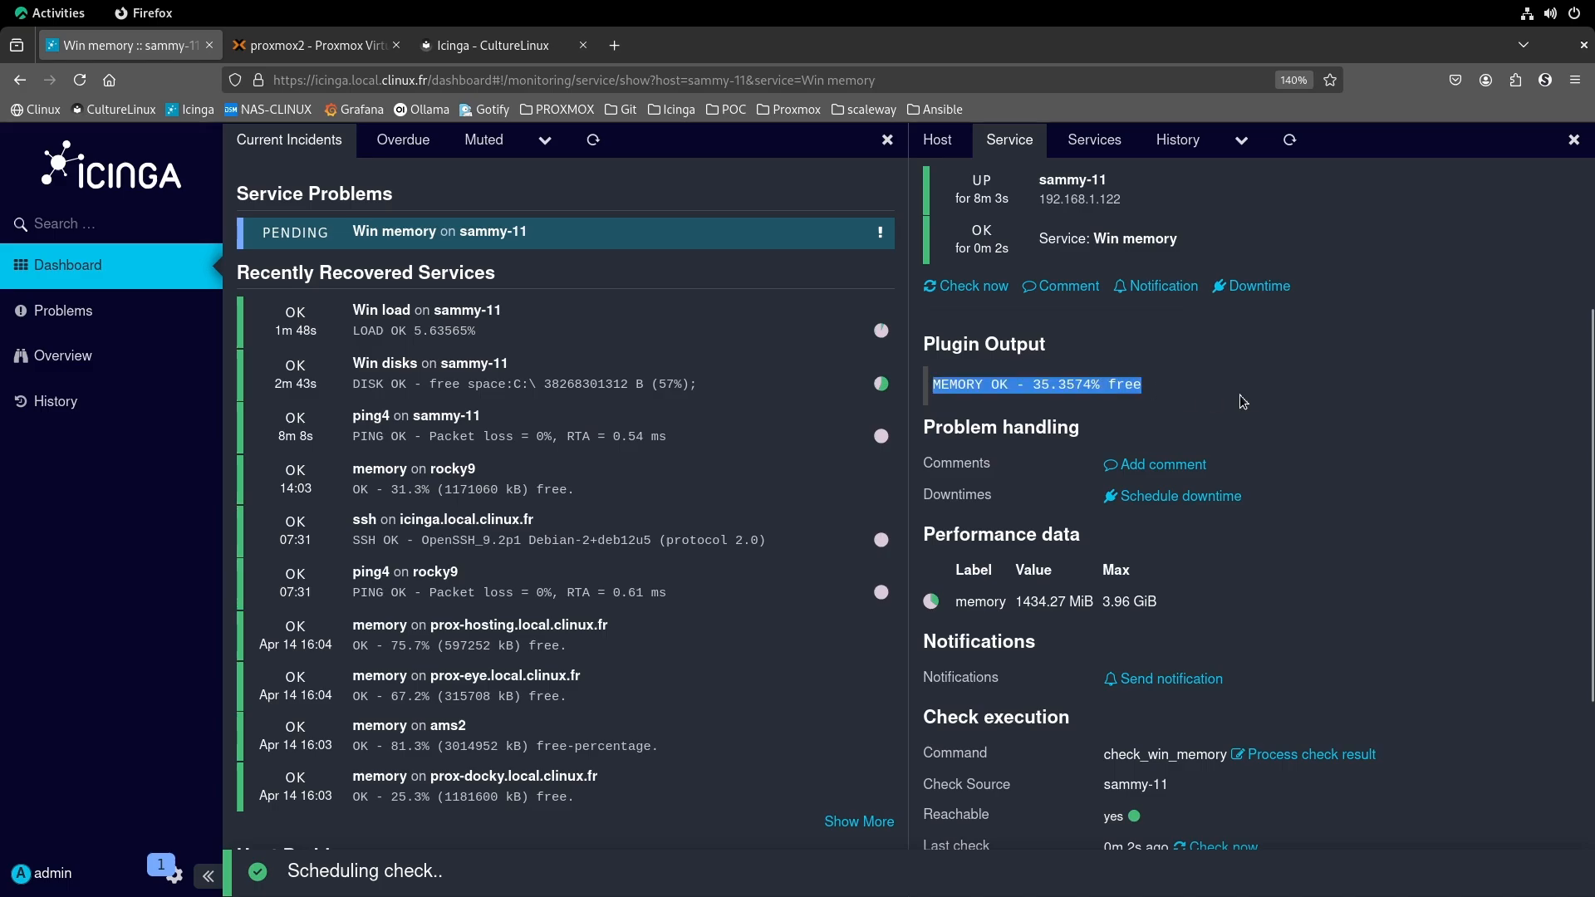
pyautogui.click(593, 139)
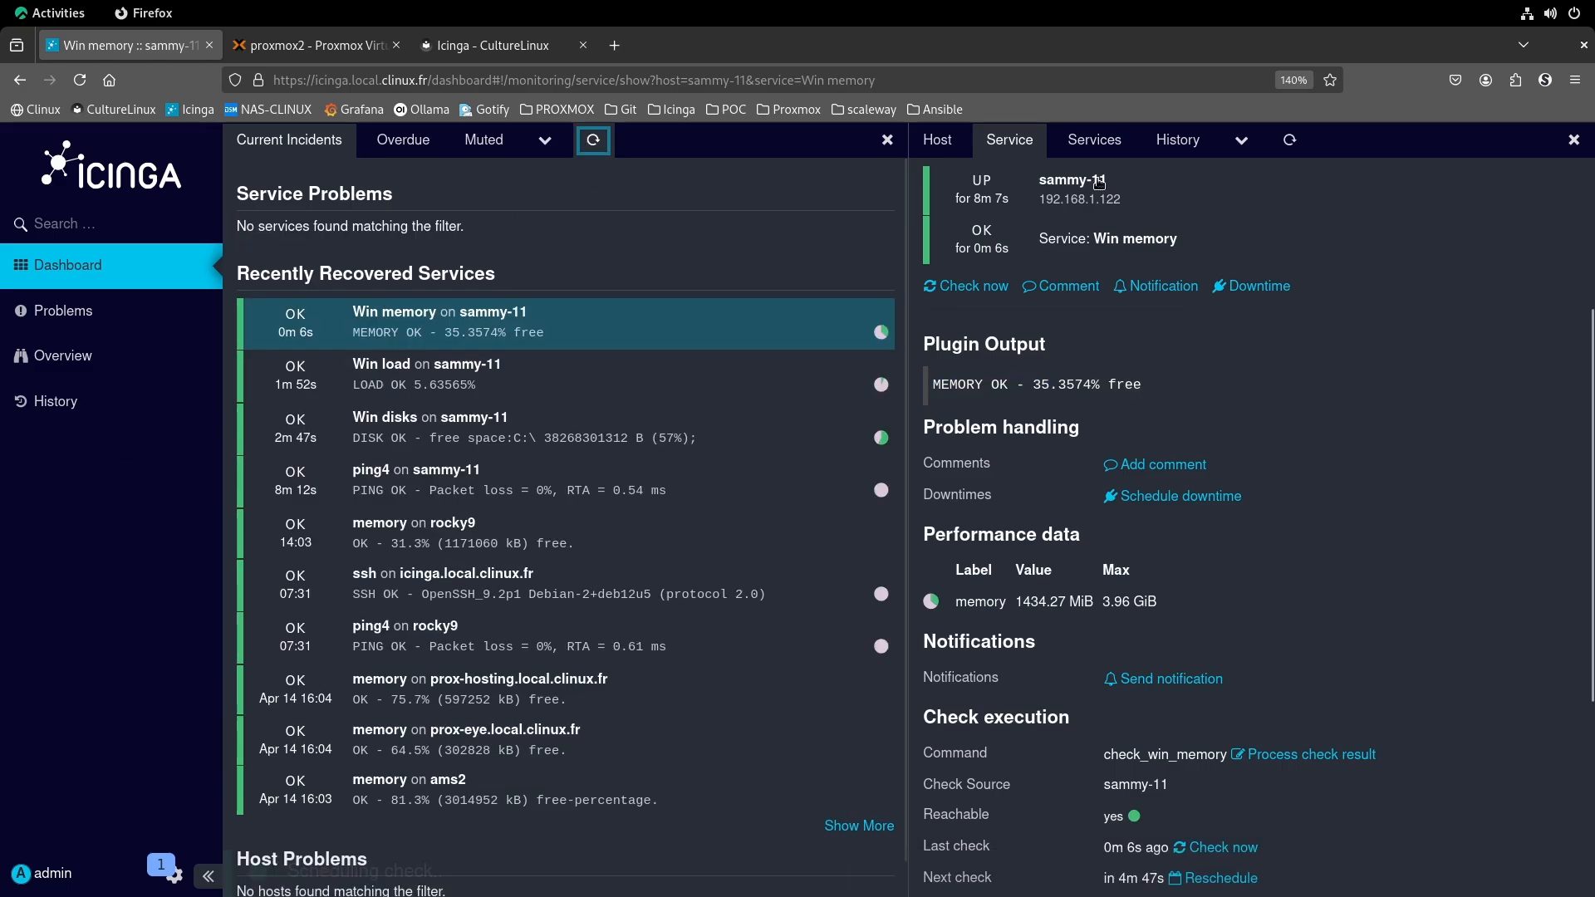
pyautogui.click(937, 140)
# - Look through the swap, update, uptime and users check plugins in the sbin folder on the sammy-11 remote desktop
pyautogui.click(942, 234)
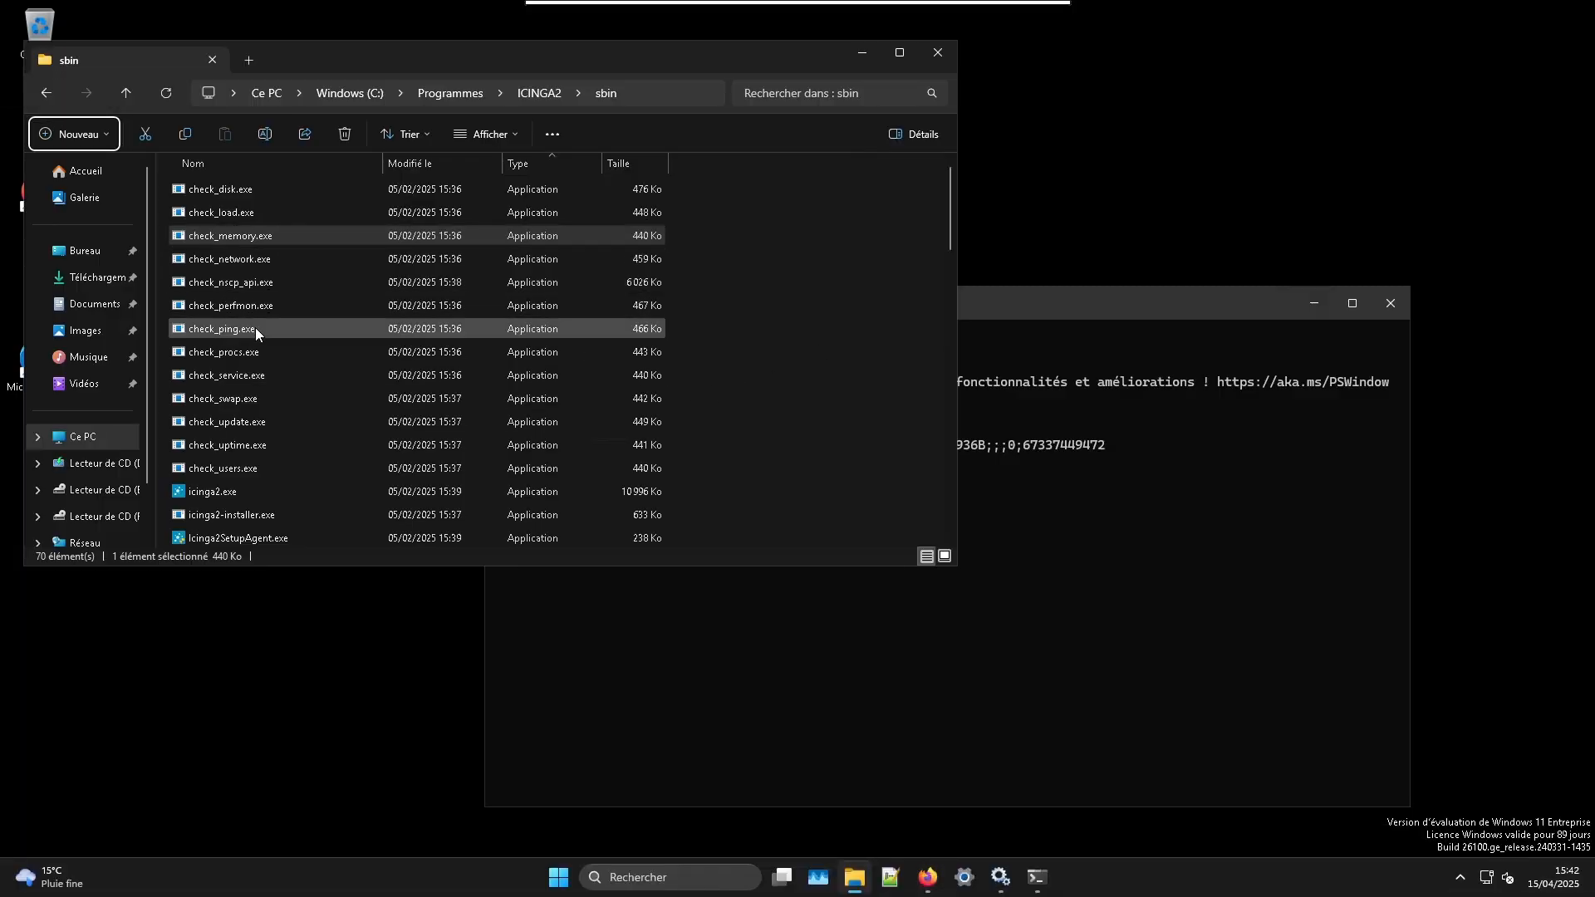
pyautogui.click(252, 402)
pyautogui.click(242, 429)
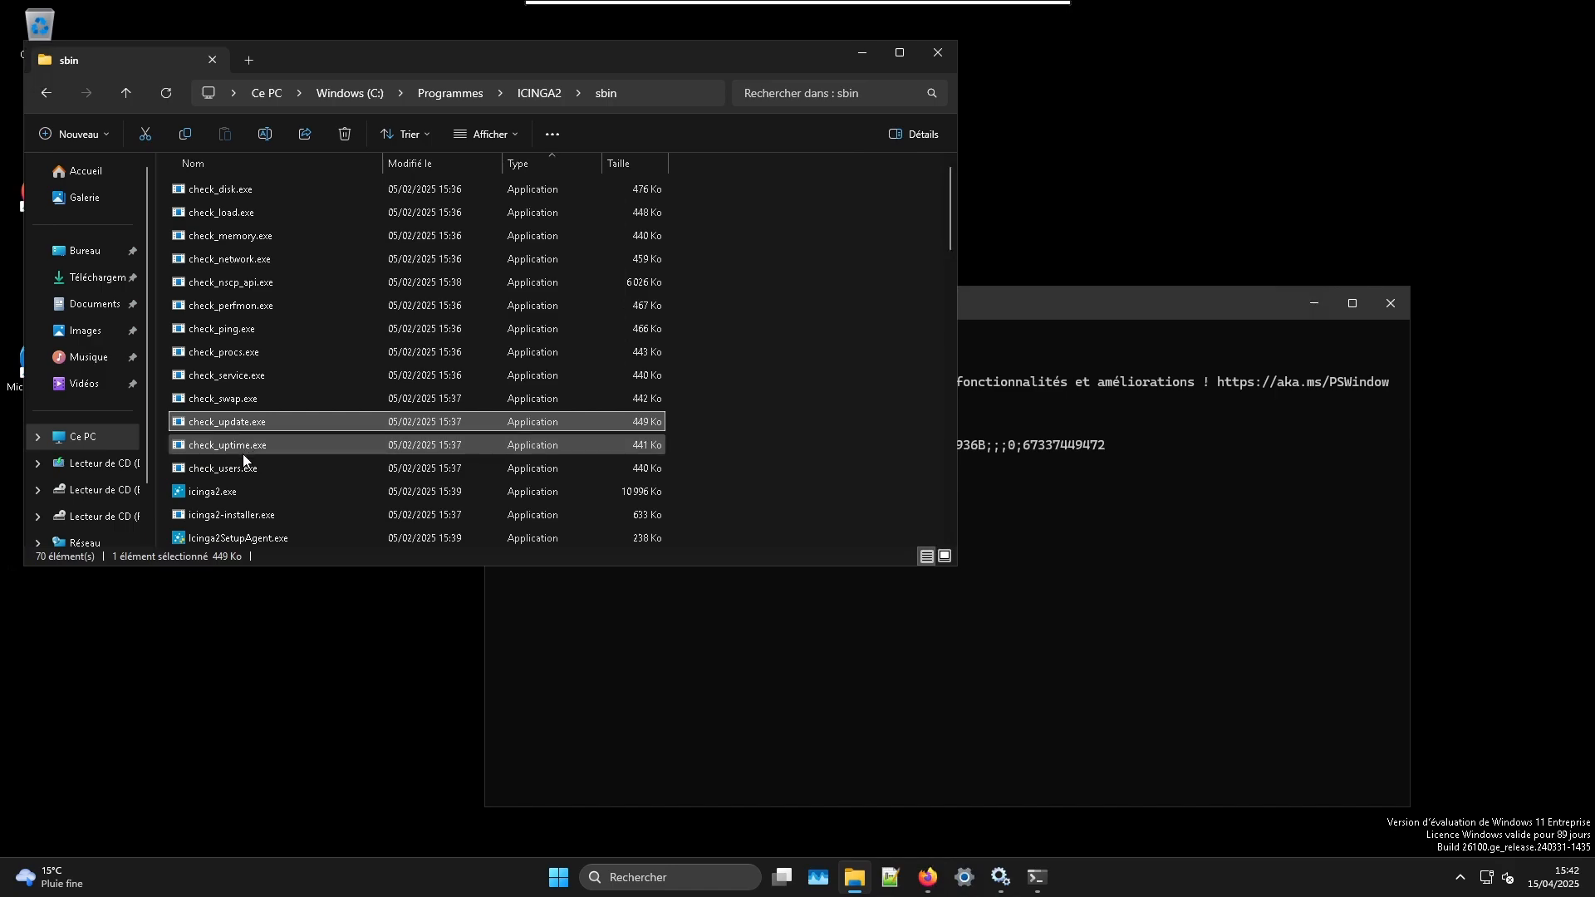
pyautogui.click(236, 452)
pyautogui.click(238, 470)
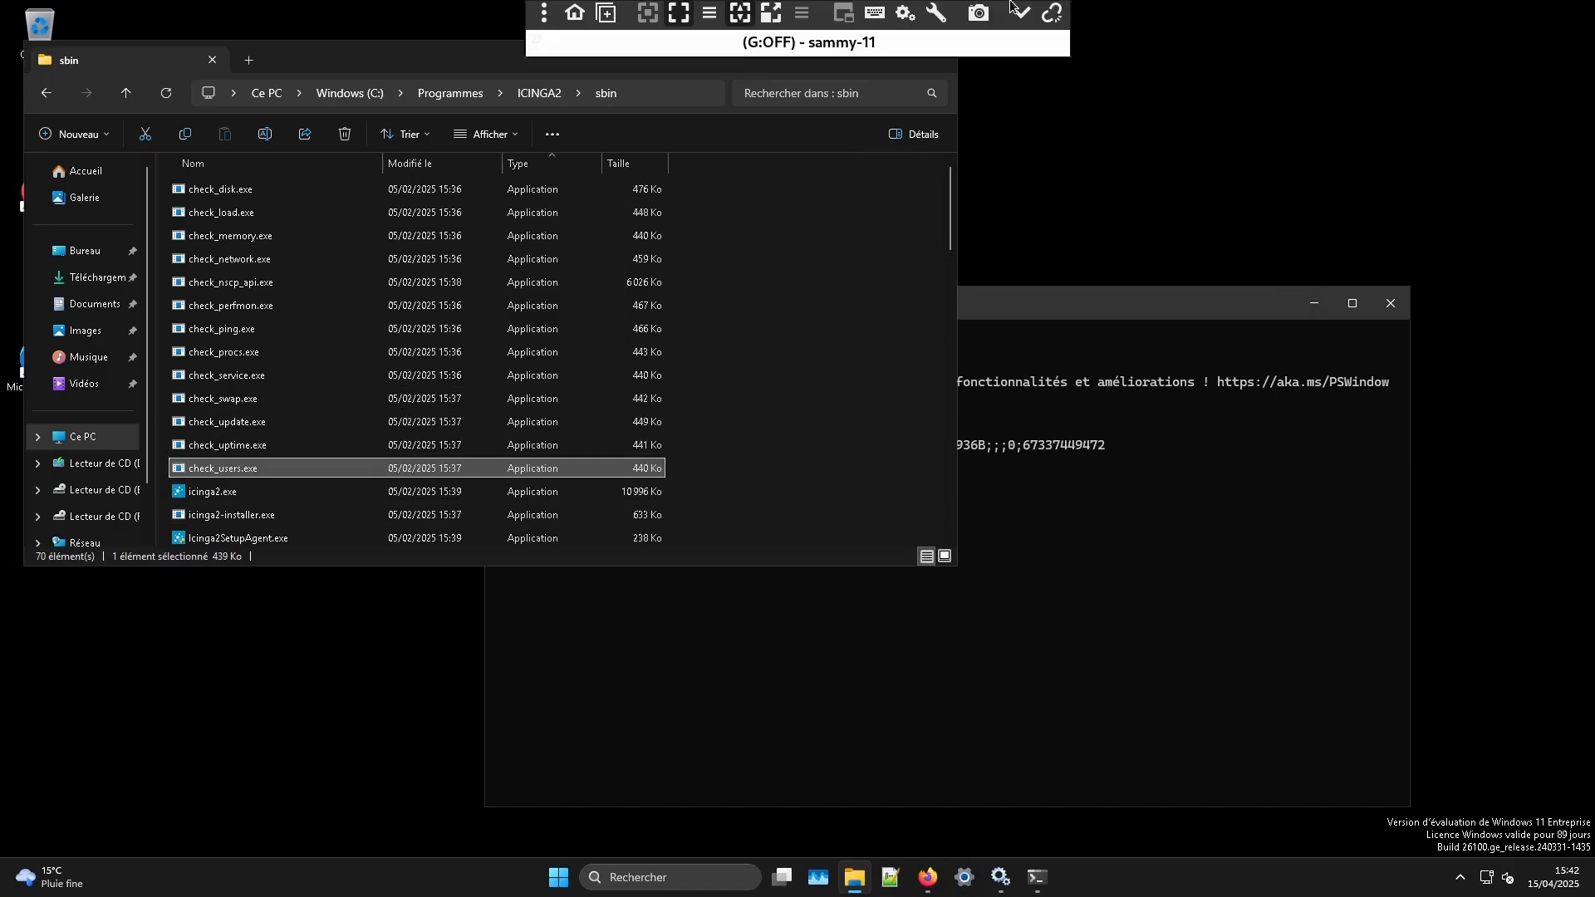
# - In custom_windows.conf, turn the copied Win memory block into Win update with check_update, and start a duplicate service named Win users
pyautogui.hotkey('alt', 'Tab')
pyautogui.moveTo(234, 381); pyautogui.dragTo(306, 382)
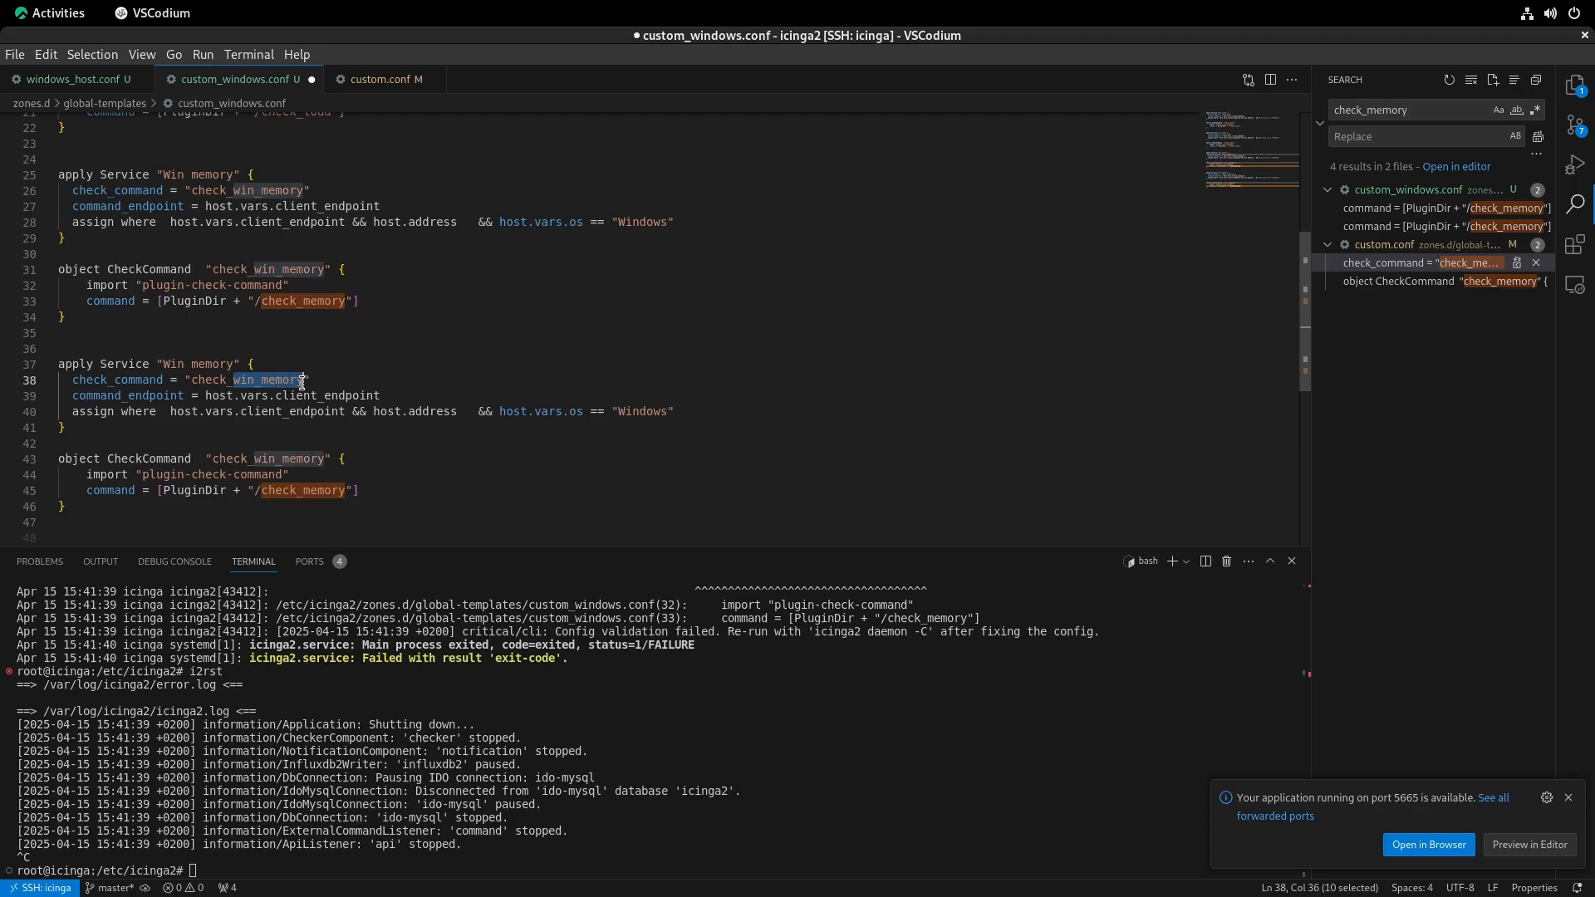
pyautogui.hotkey('alt', 'Tab')
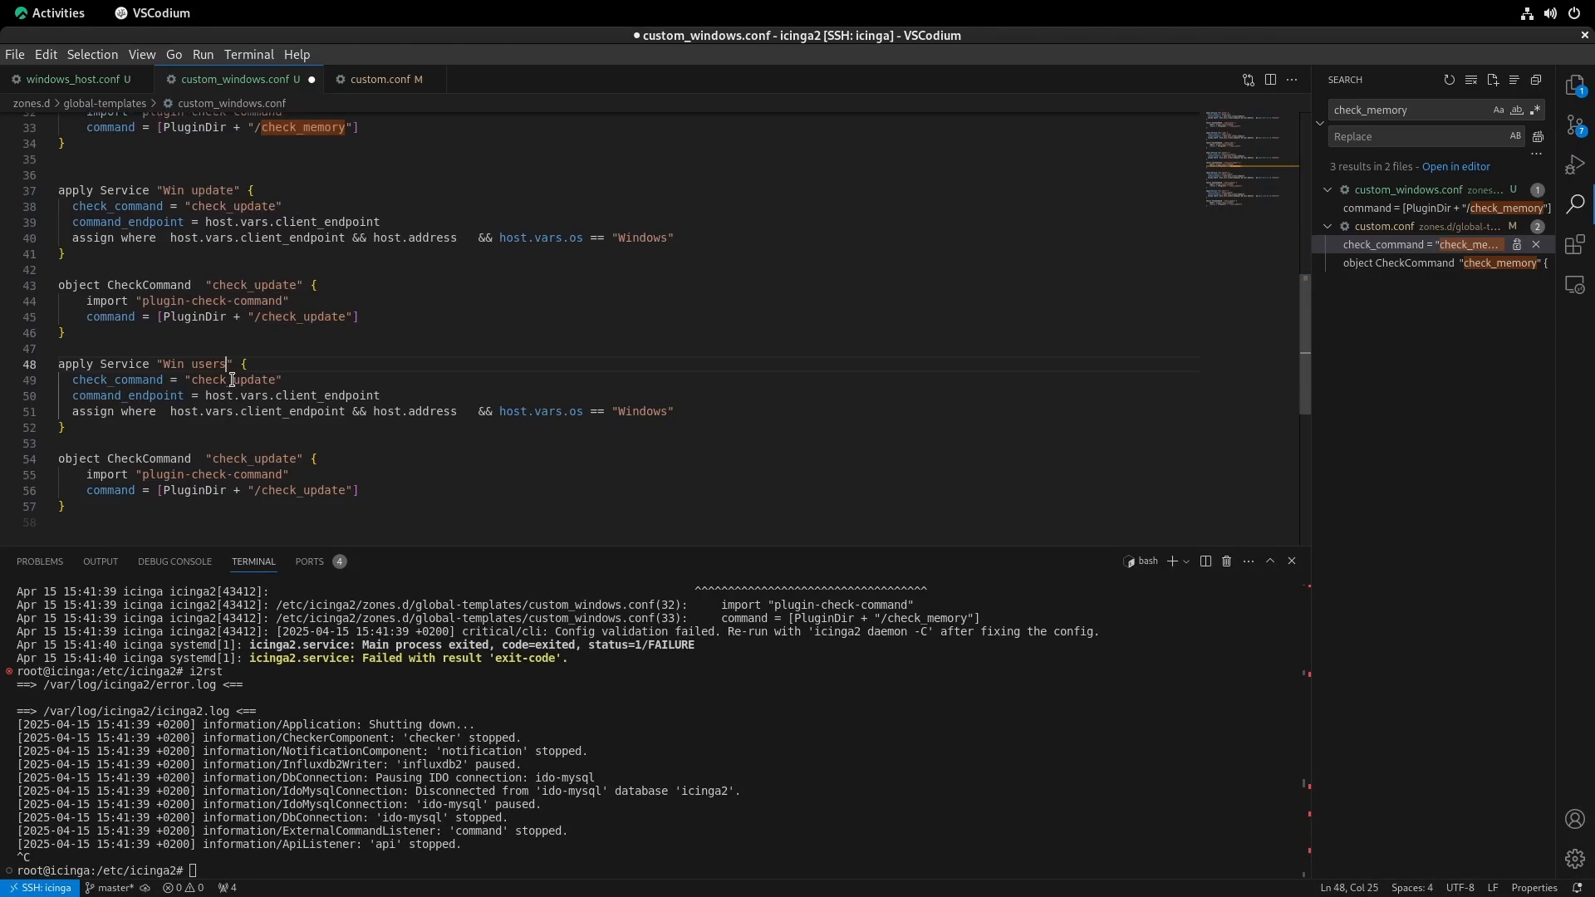
# - Change the Win users service's check command, CheckCommand object and plugin path to check_users, and save custom_windows.conf
pyautogui.moveTo(233, 380); pyautogui.dragTo(277, 380)
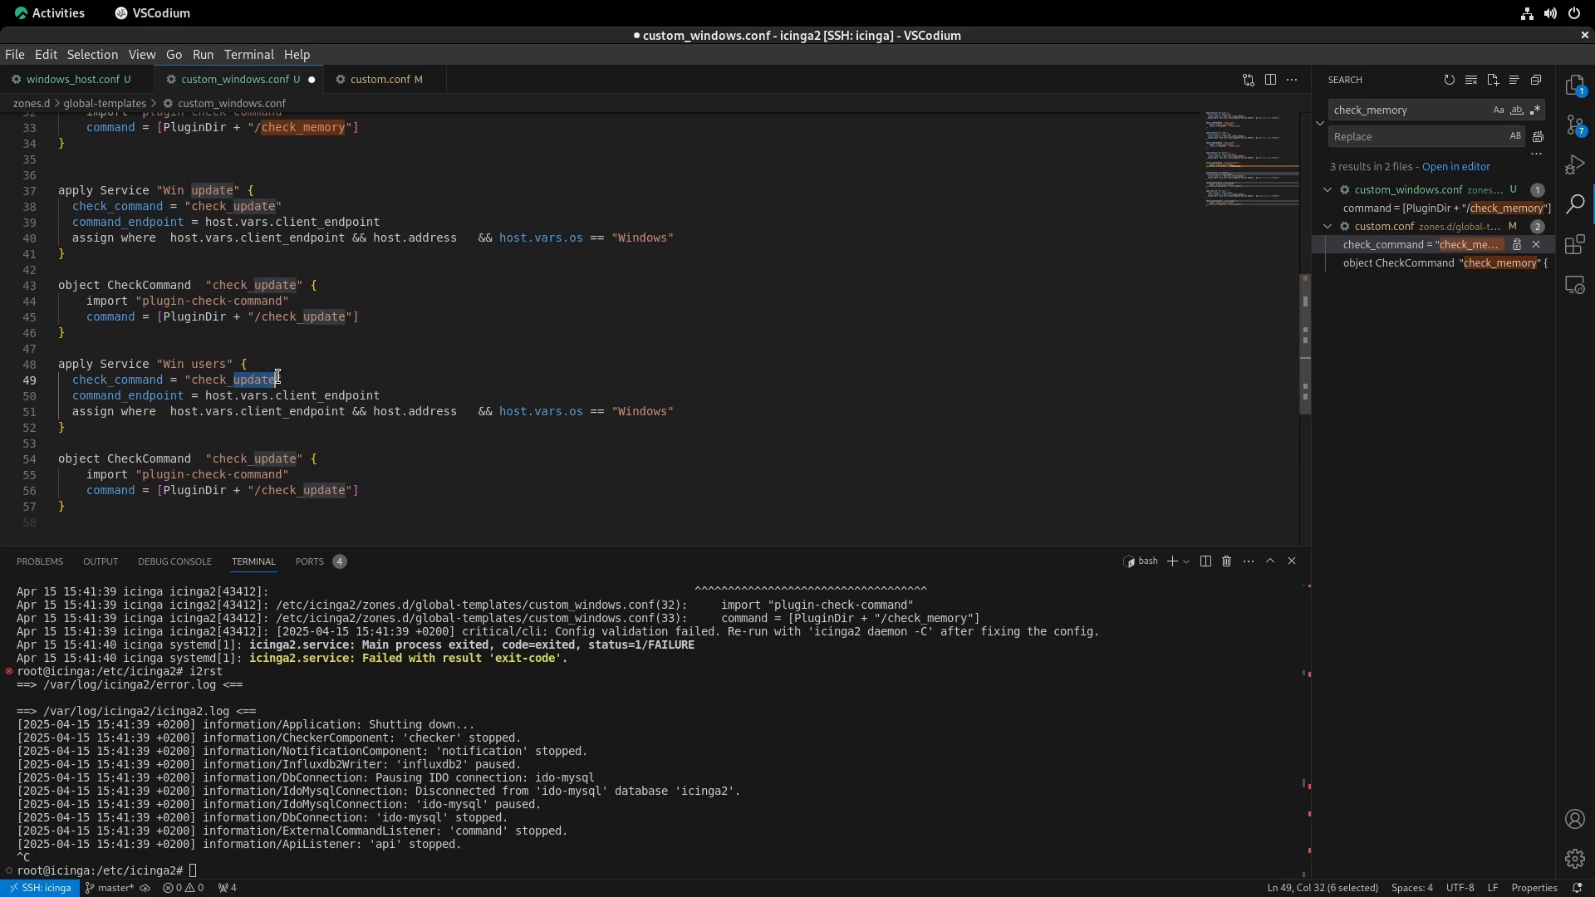
pyautogui.write('users')
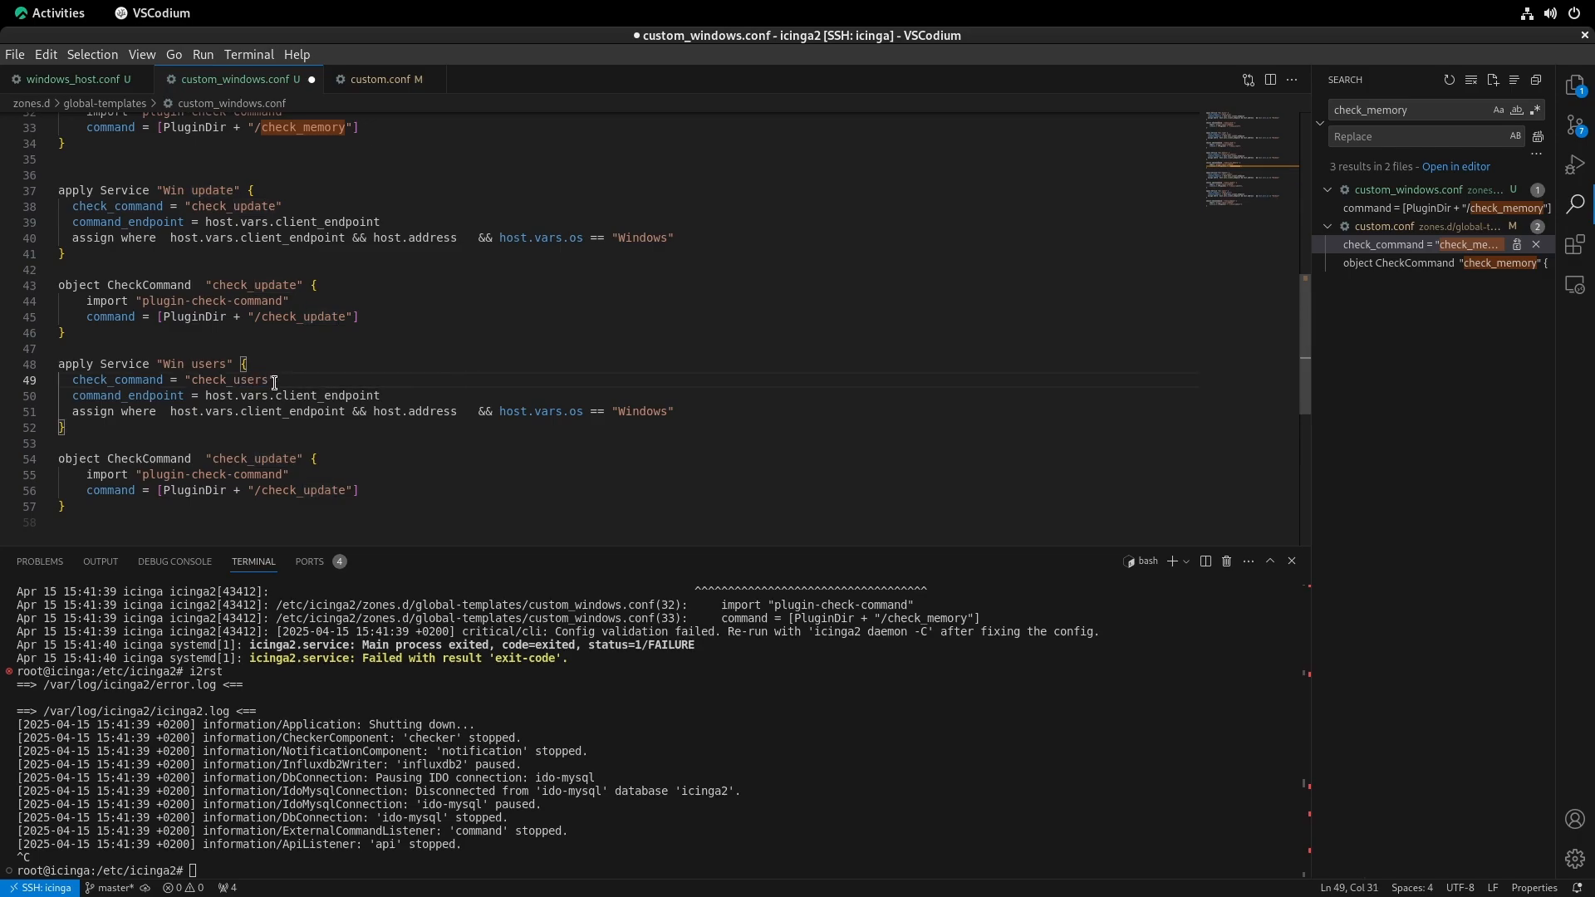
pyautogui.doubleClick(264, 381)
# - Try to restart Icinga 2 with i2rst and stop following the log
pyautogui.press('Up')
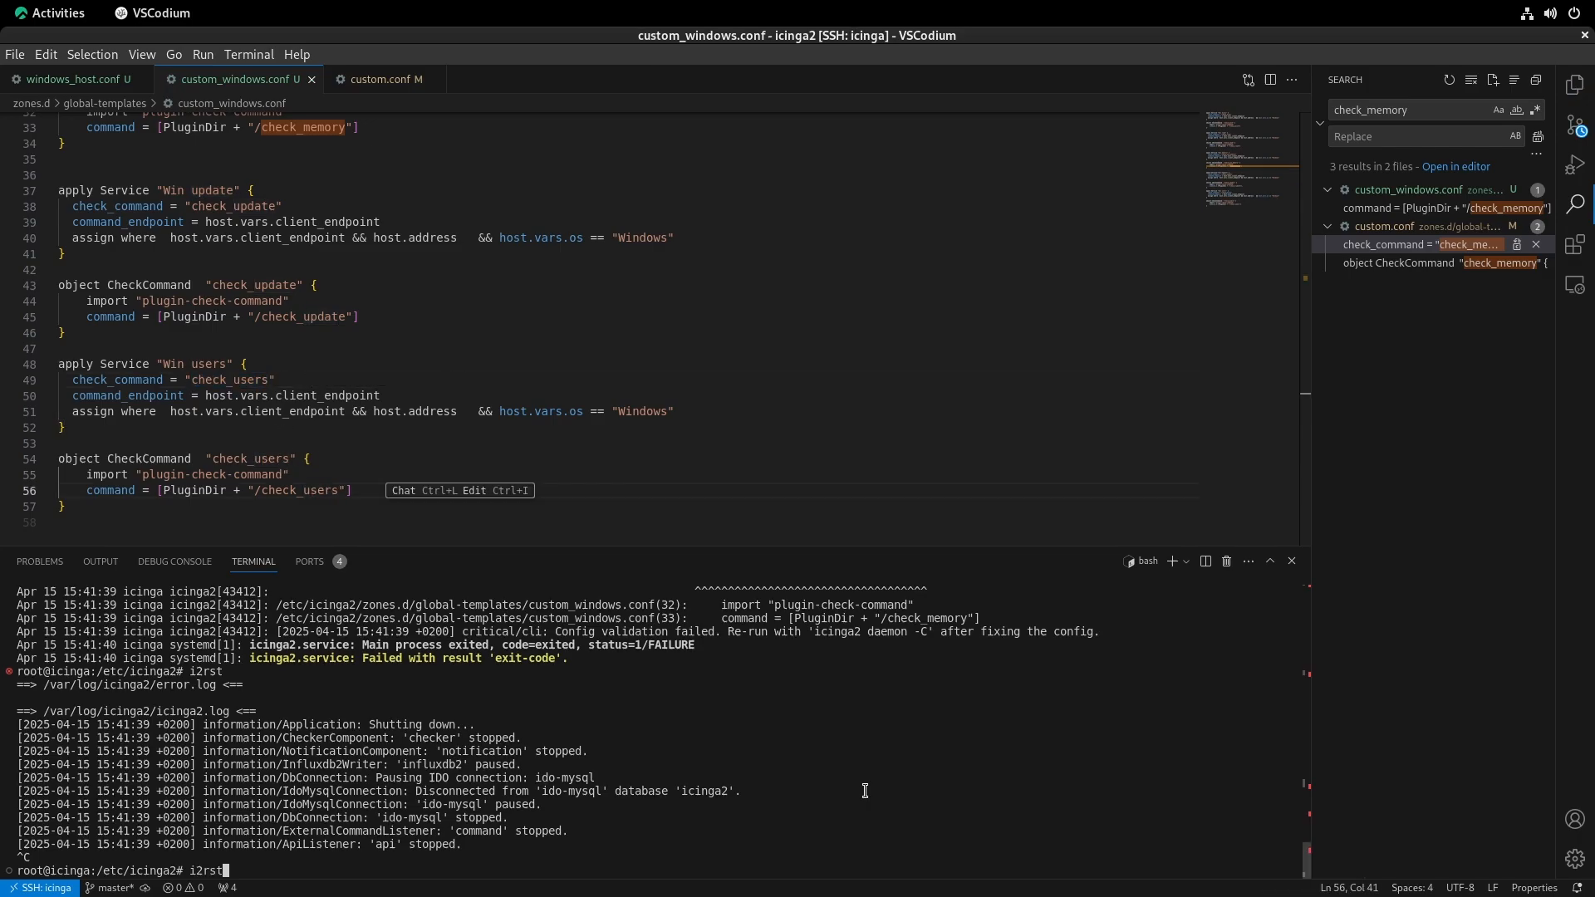
pyautogui.press('Return')
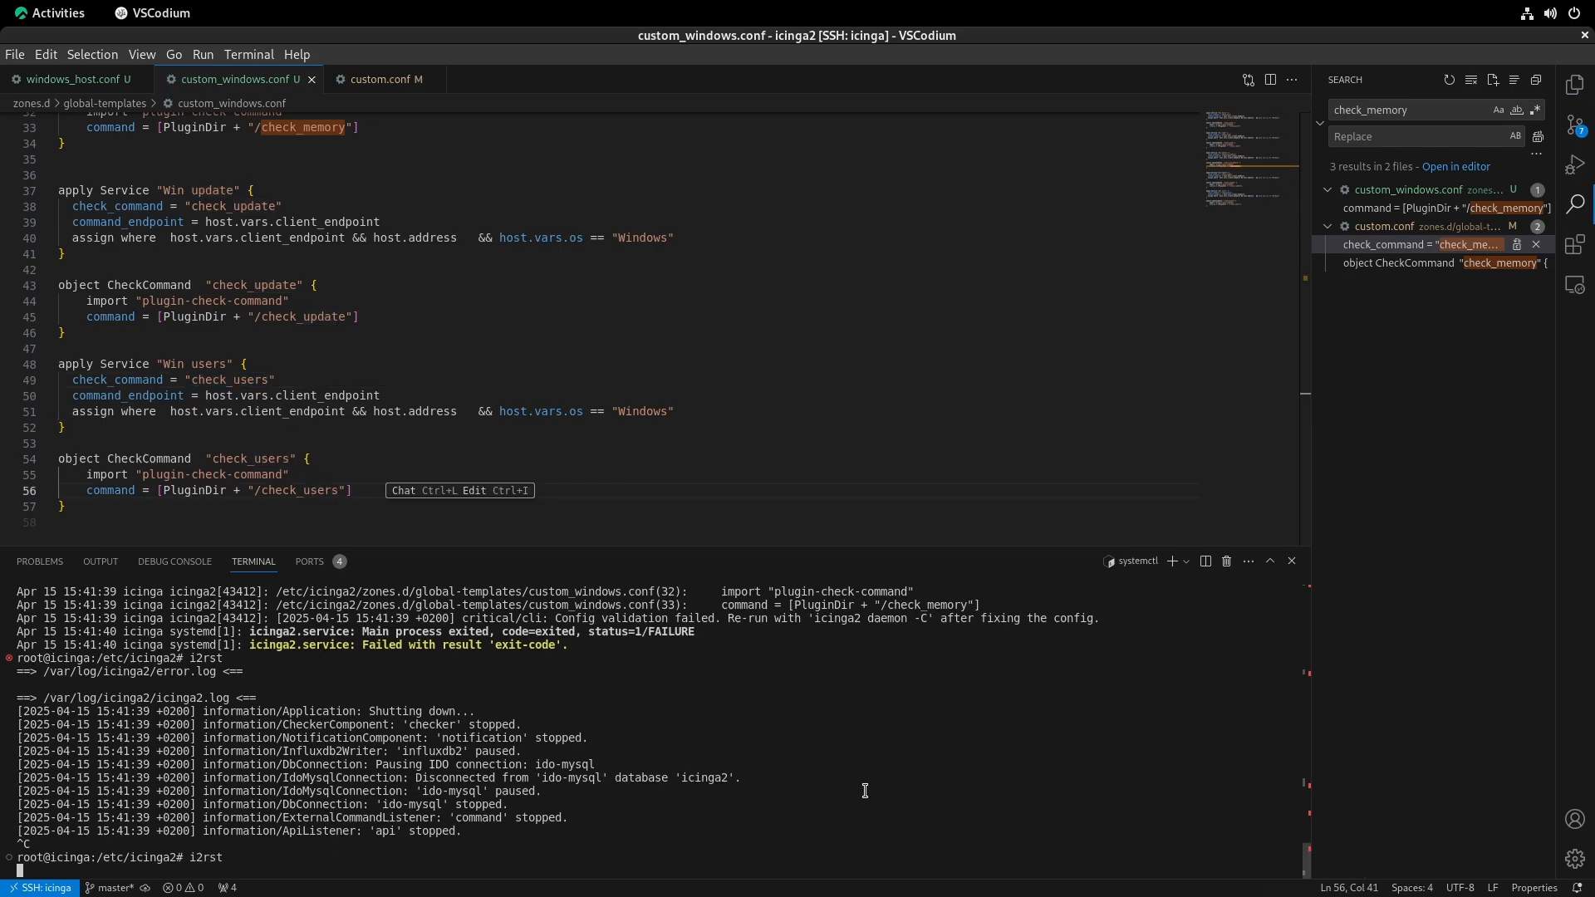
pyautogui.hotkey('ctrl', 'c')
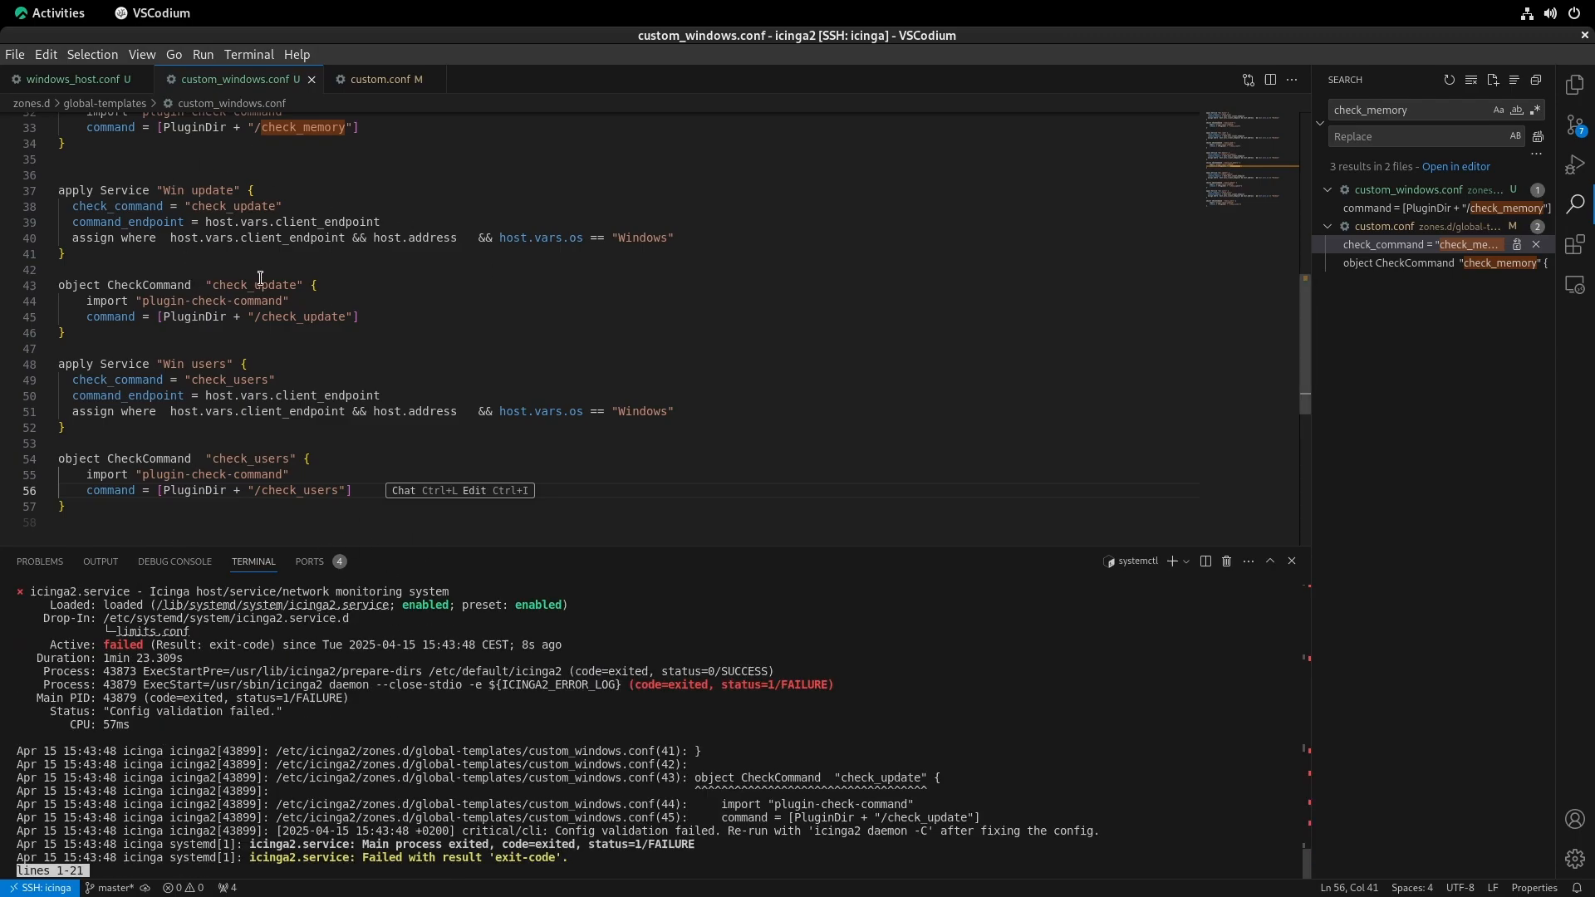
# - Rename the Win update service's CheckCommand object and check command to check_win_update, and save custom_windows.conf
pyautogui.click(252, 287)
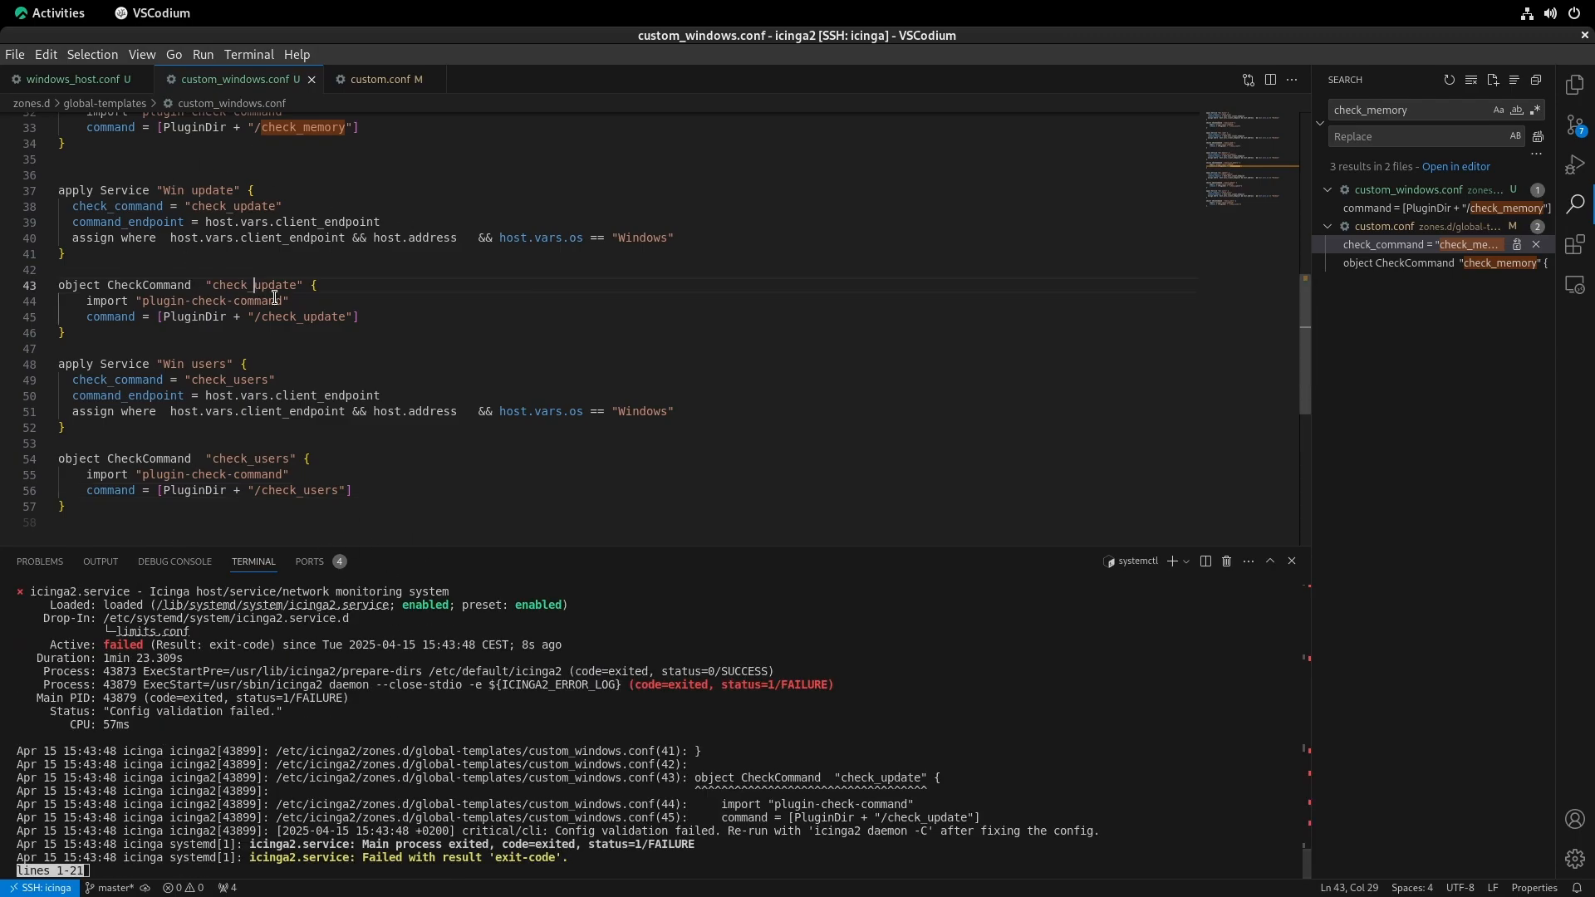
pyautogui.write('win_')
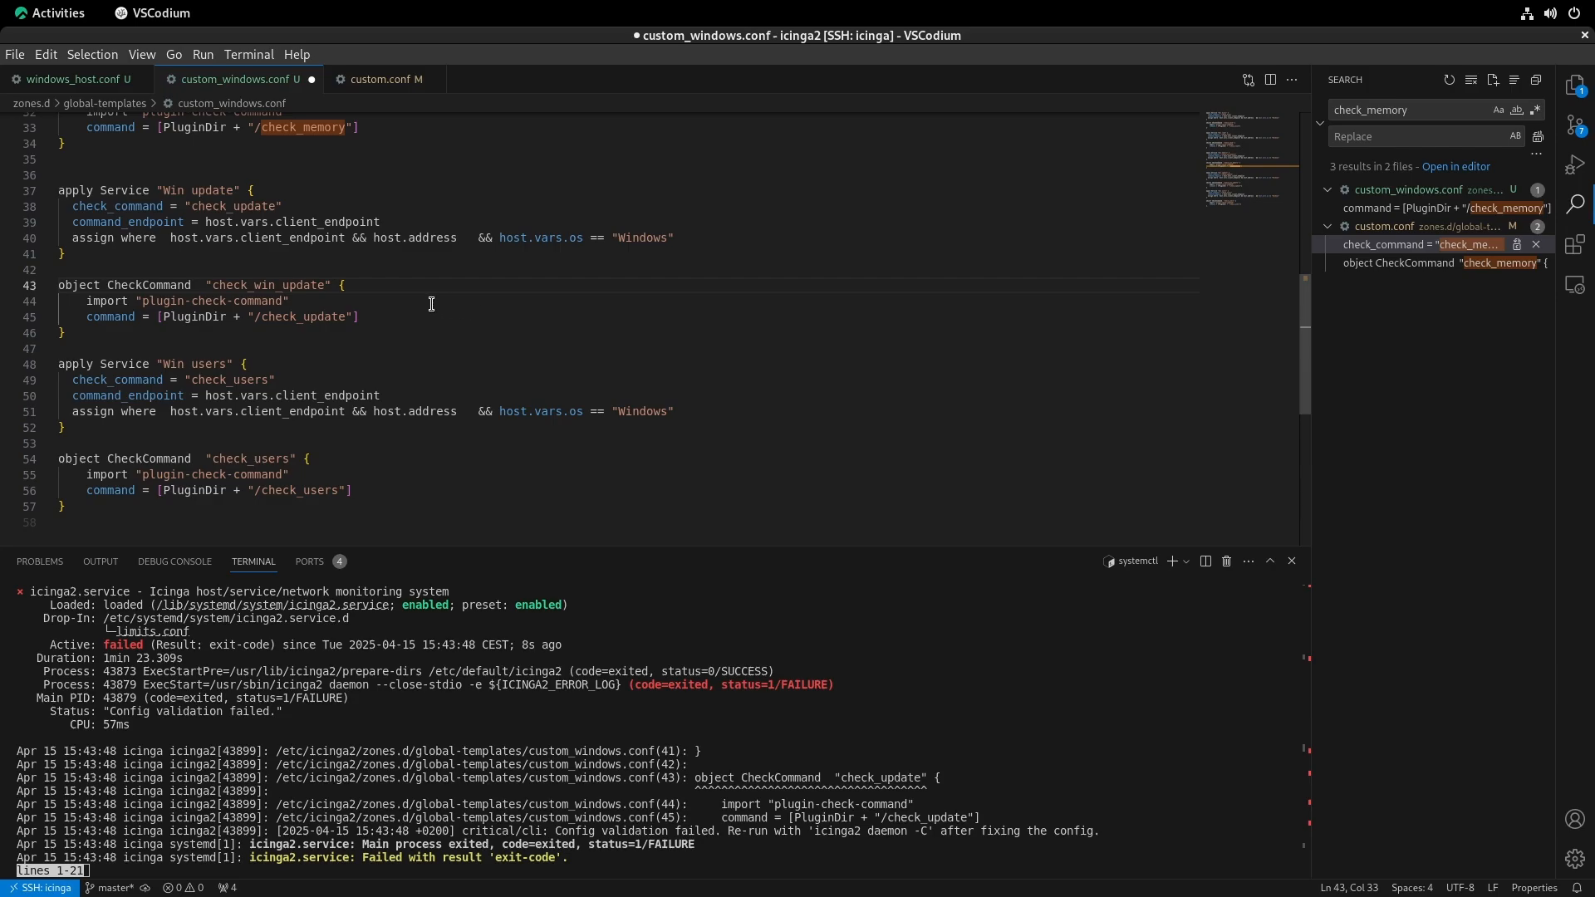
pyautogui.doubleClick(298, 286)
pyautogui.hotkey('ctrl', 'c')
pyautogui.doubleClick(236, 206)
pyautogui.hotkey('ctrl', 'v')
pyautogui.hotkey('ctrl', 's')
# - Quit the service status output and restart Icinga 2 with i2rst
pyautogui.click(1140, 727)
pyautogui.write('qi2rst')
pyautogui.press('Return')
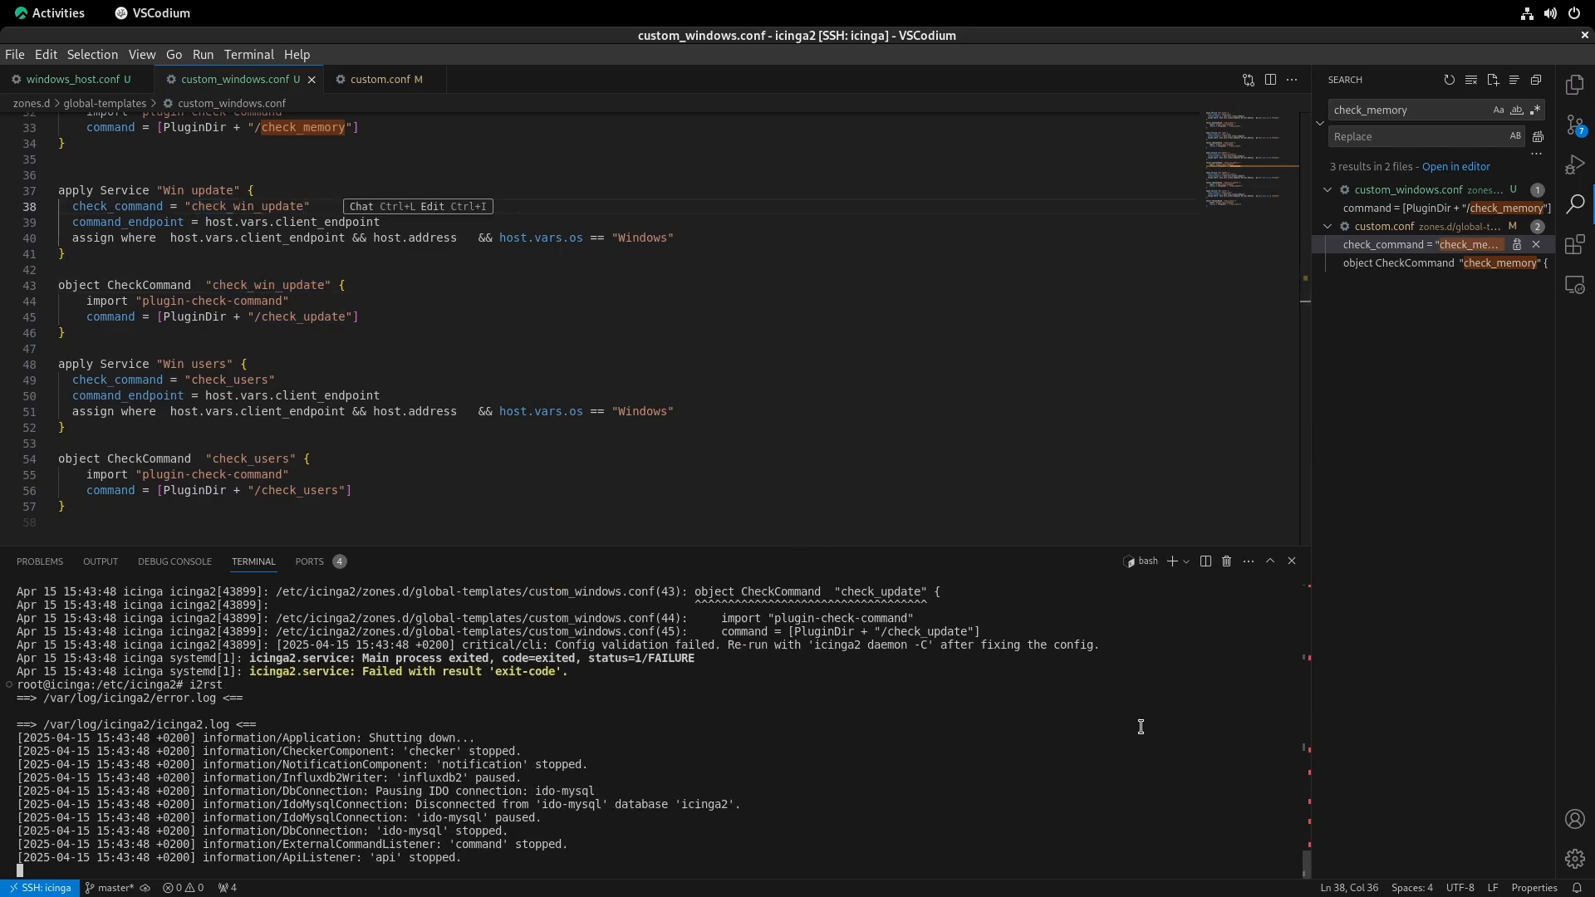
# - In Icinga Web, run the Win users and Win update checks of sammy-11 immediately and examine the update plugin output
pyautogui.hotkey('alt', 'Tab')
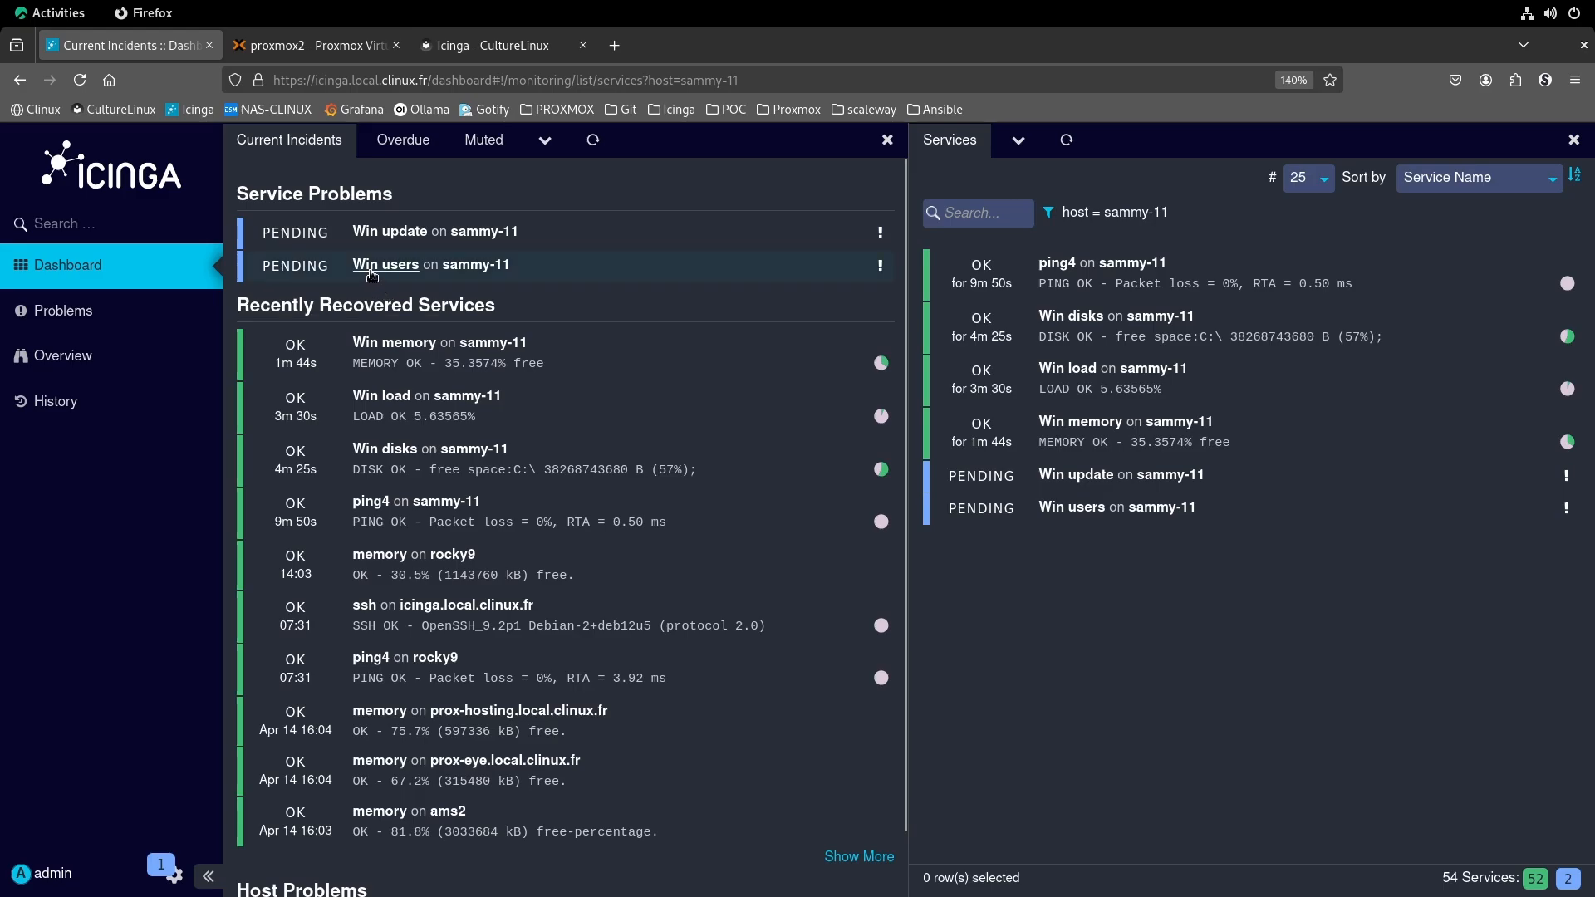
pyautogui.click(391, 265)
pyautogui.click(1006, 290)
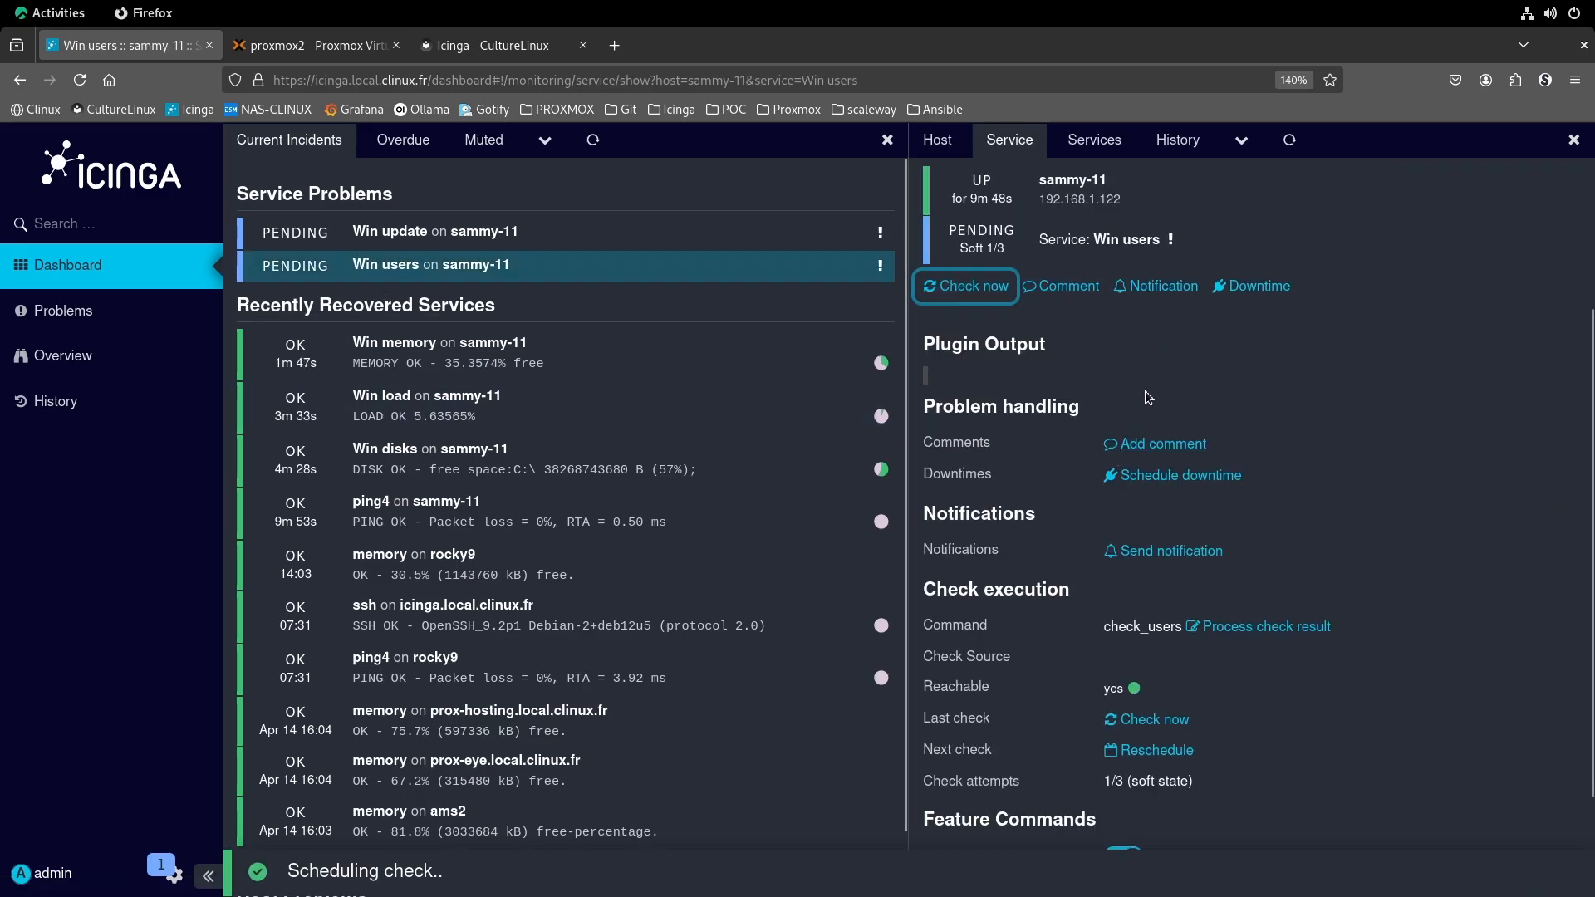
pyautogui.click(380, 237)
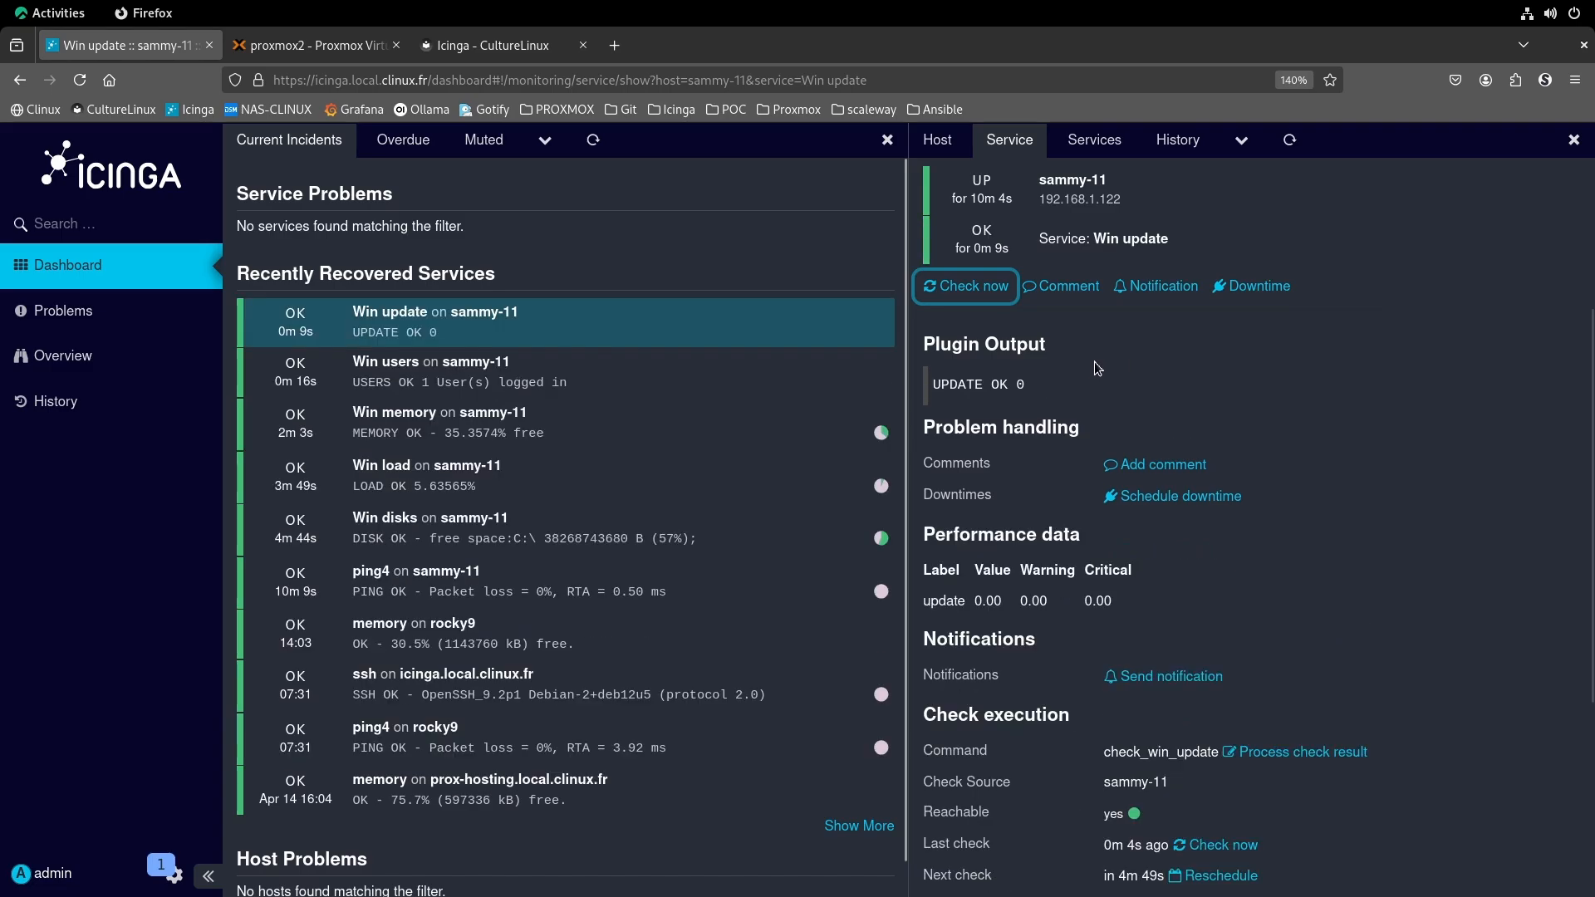
pyautogui.moveTo(1029, 384); pyautogui.dragTo(947, 385)
# - On the sammy-11 remote desktop, open the Windows Update settings and check for updates
pyautogui.press('super')
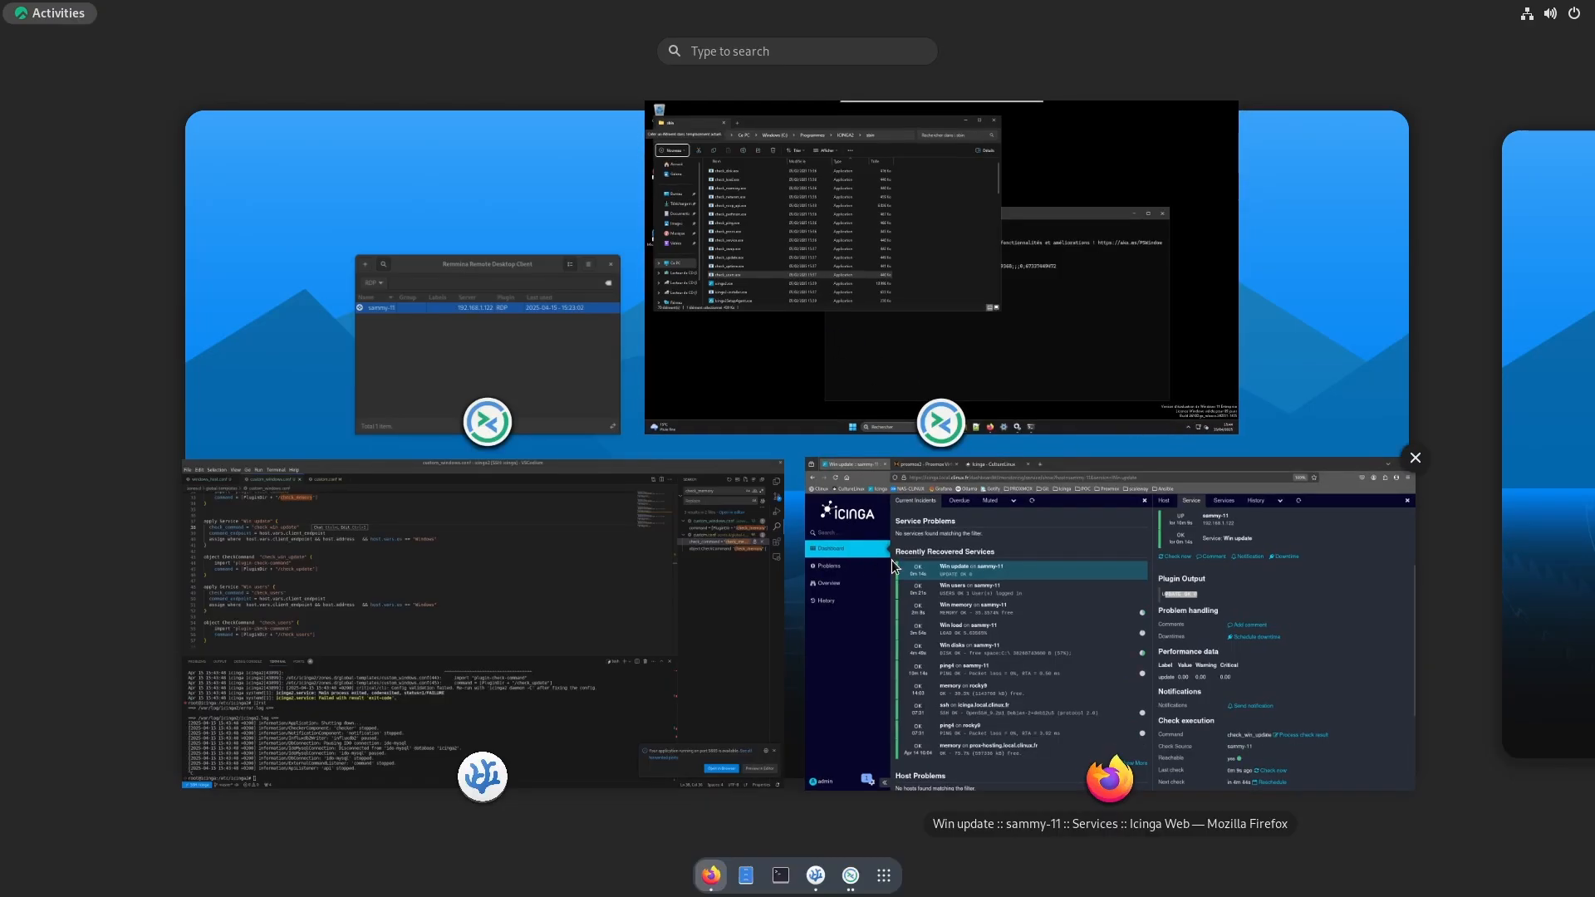
pyautogui.click(943, 336)
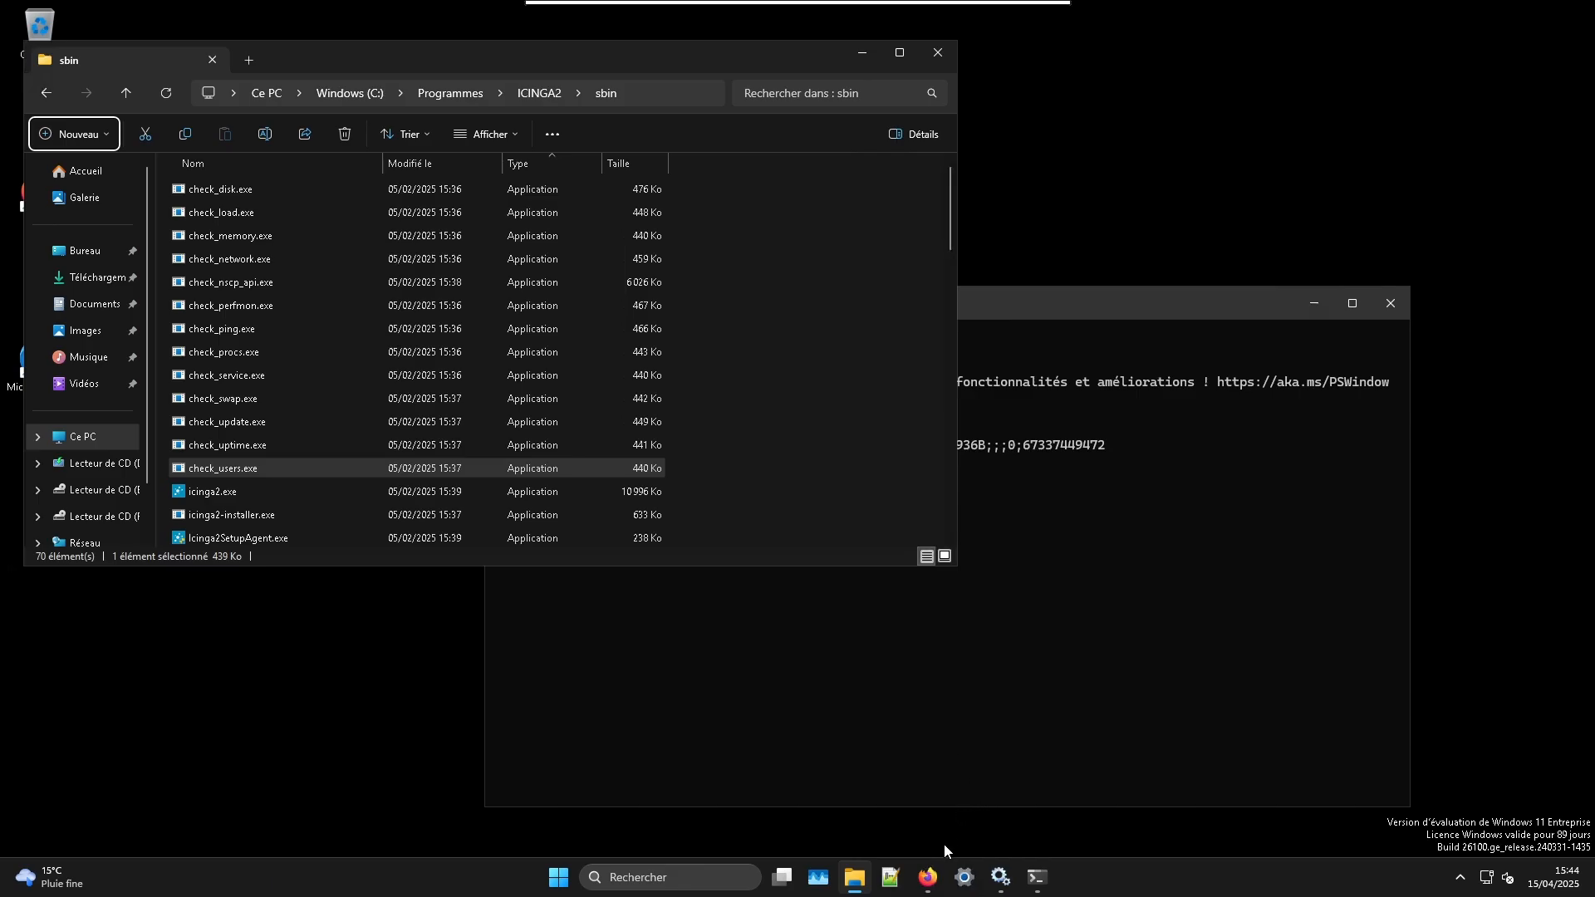
pyautogui.click(965, 878)
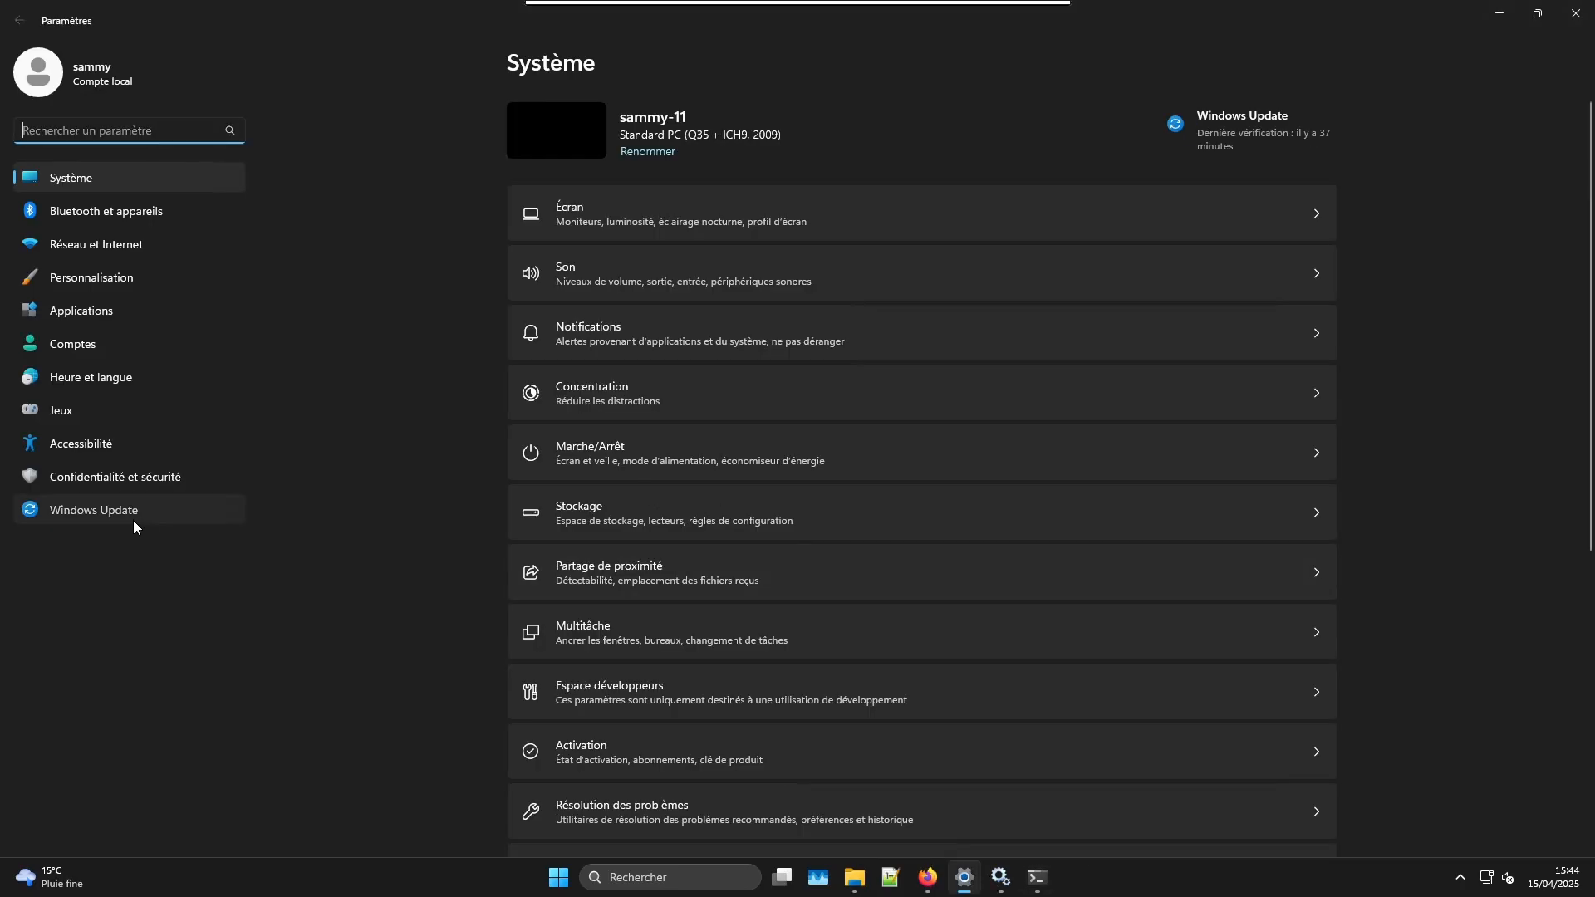
pyautogui.click(133, 519)
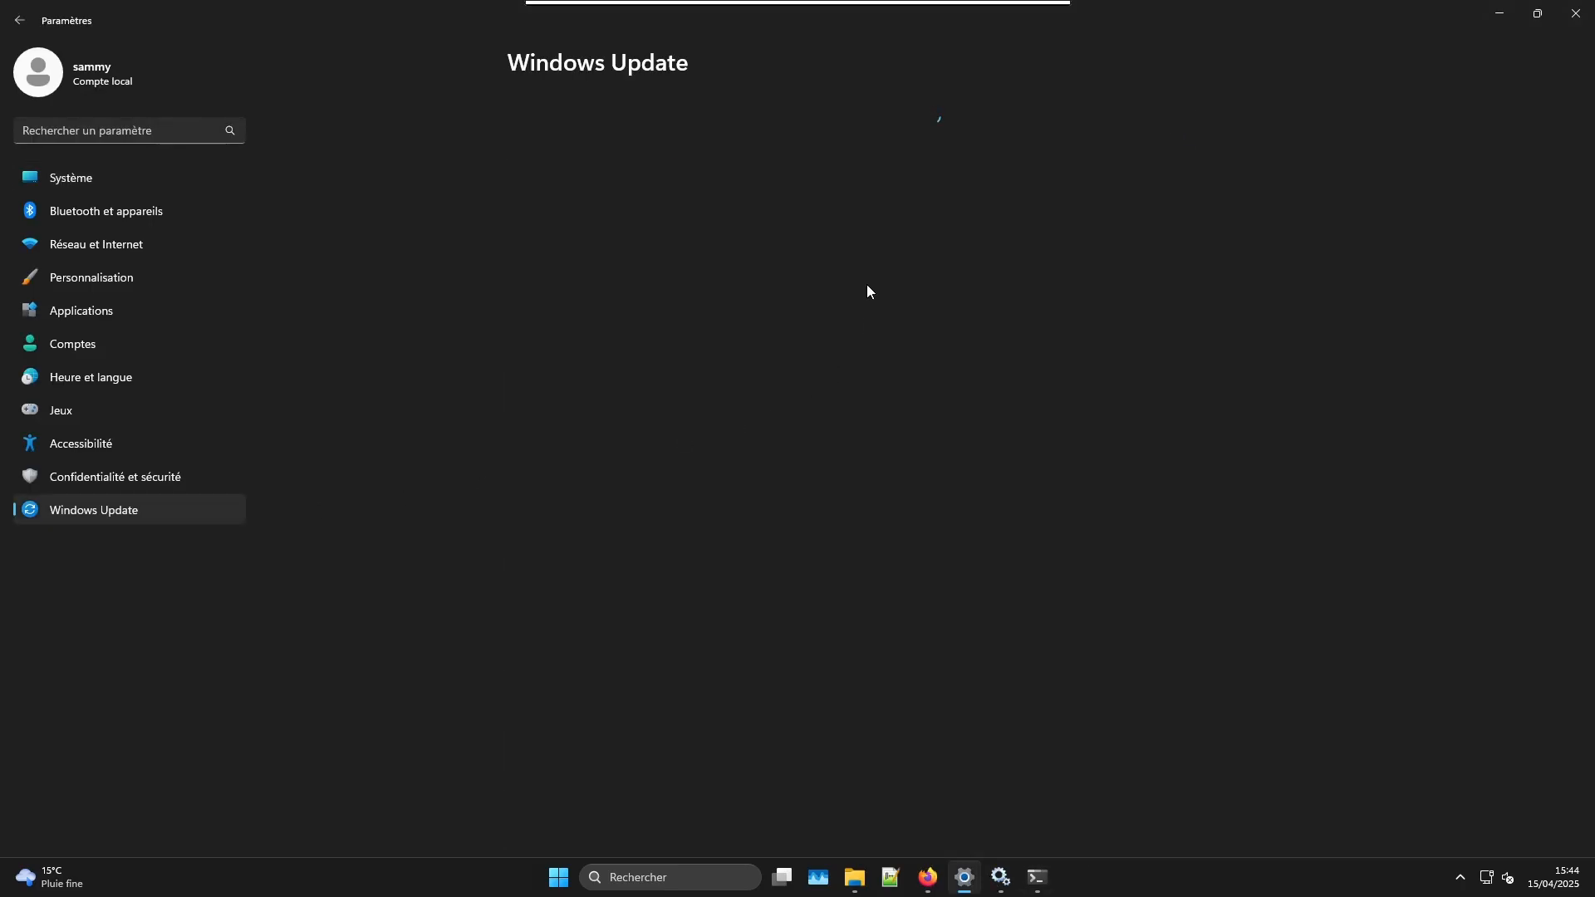
pyautogui.click(1228, 146)
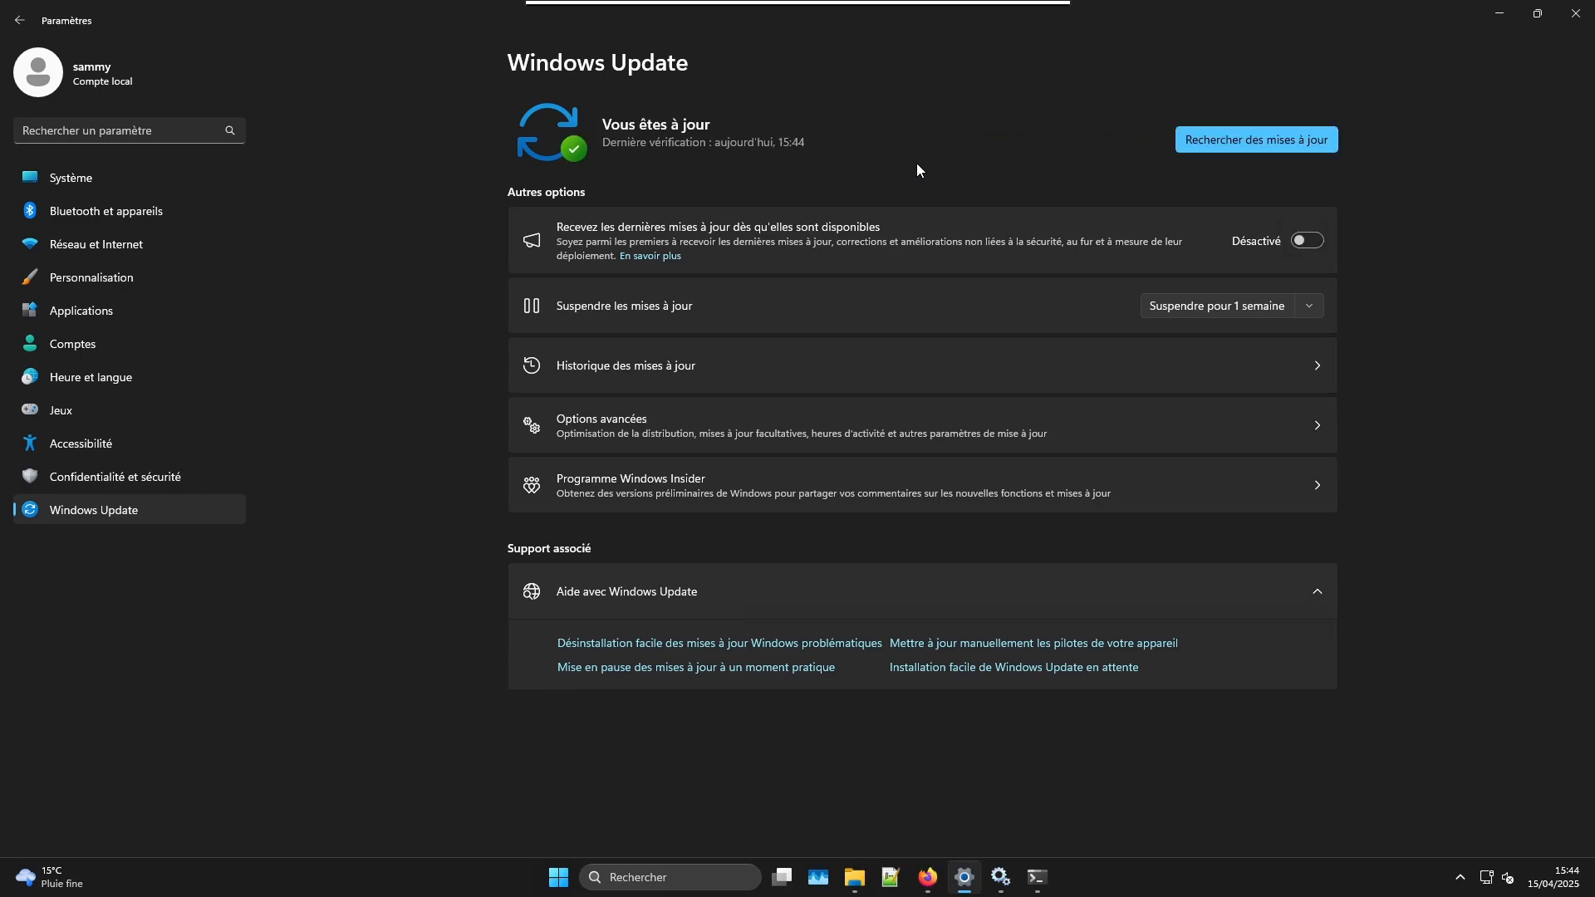
# - Look at the Win users result in Icinga Web, and disconnect the sammy-11 remote desktop session
pyautogui.press('super')
pyautogui.click(1038, 573)
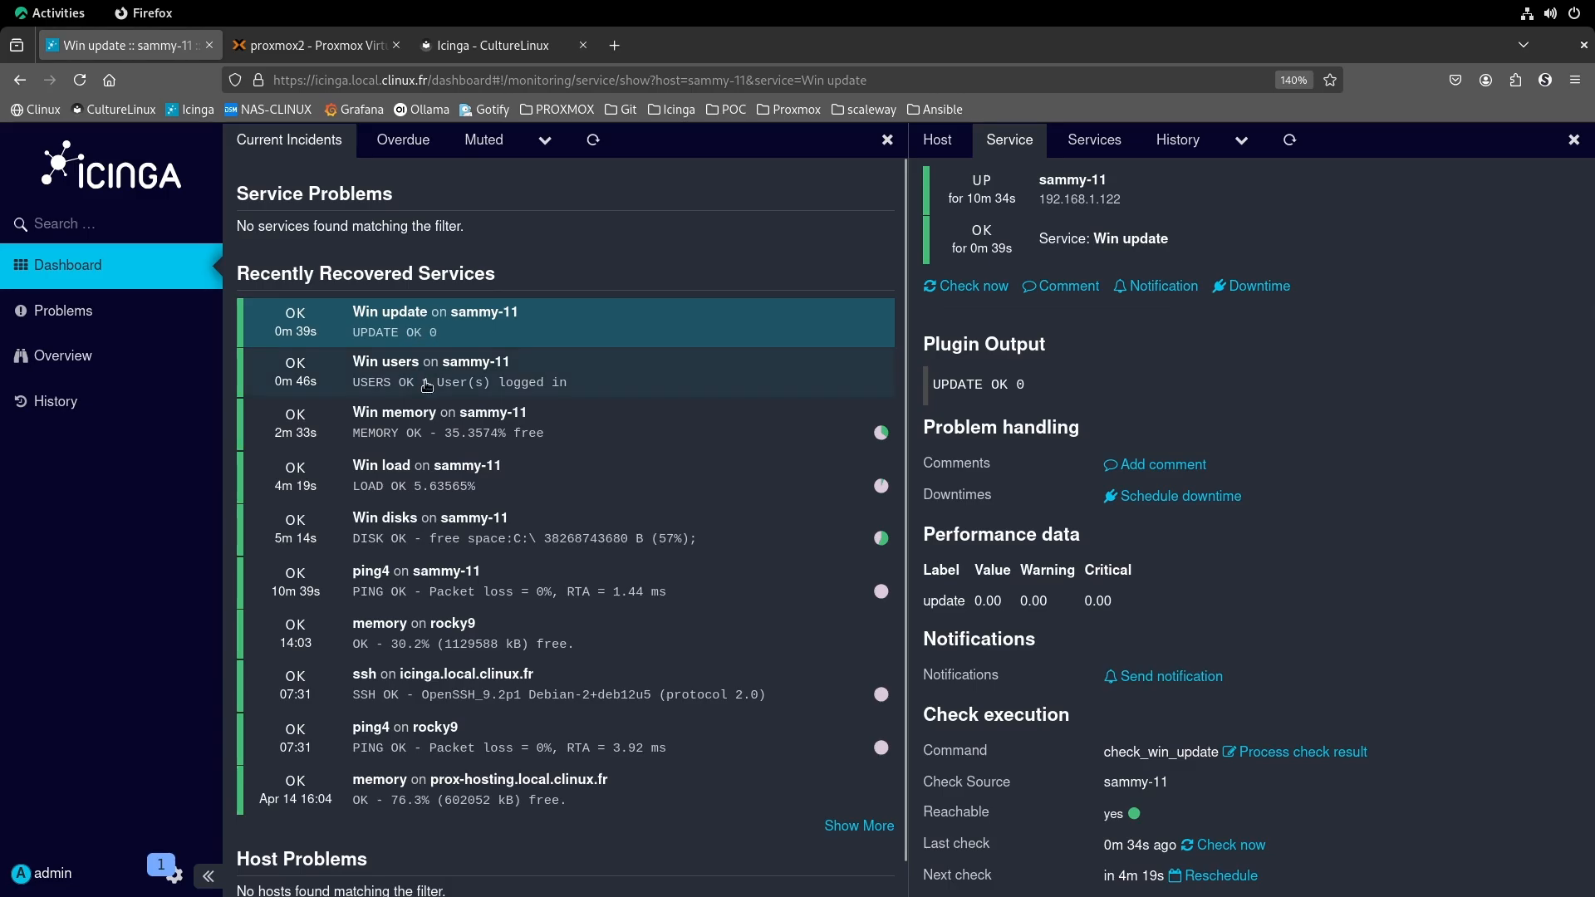
pyautogui.hotkey('alt', 'Tab')
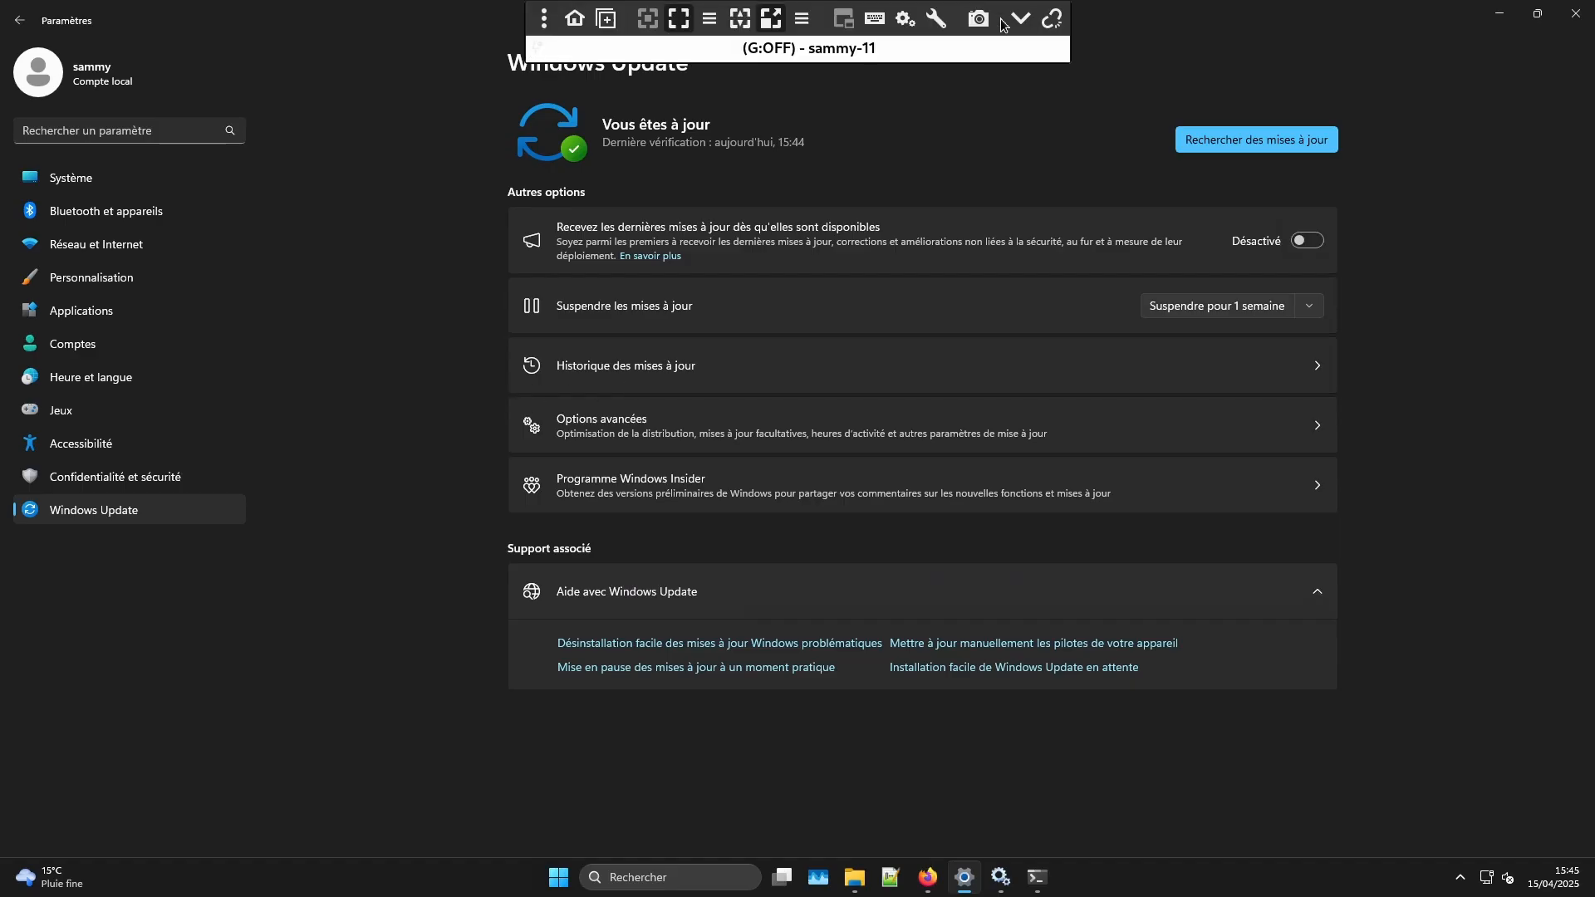
pyautogui.click(1051, 25)
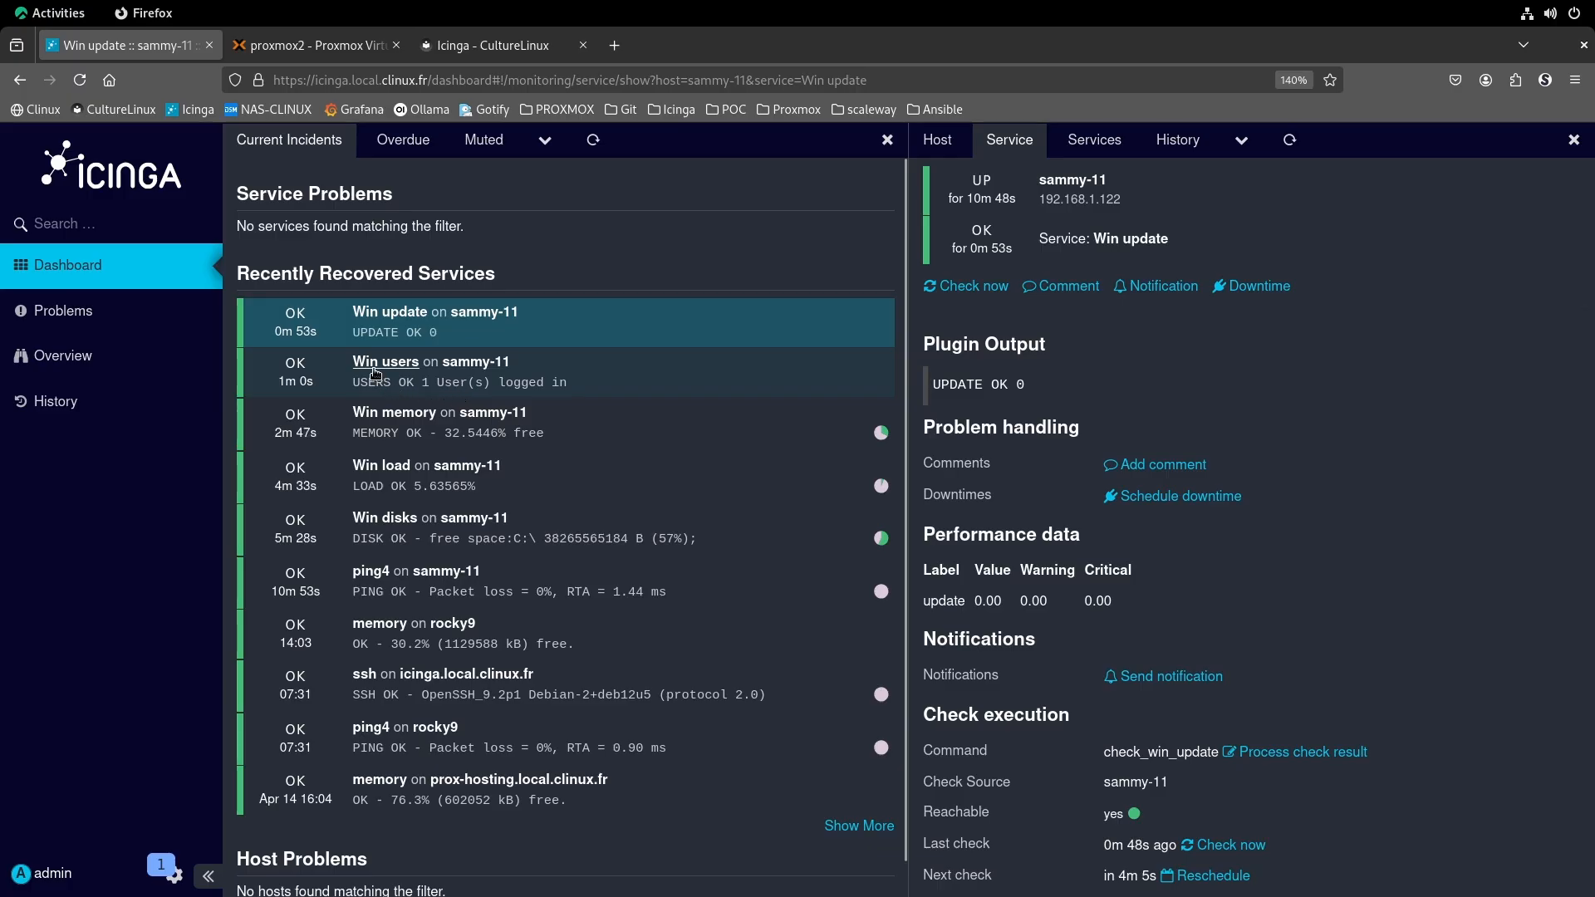
# - Rerun the Win users check of sammy-11 in Icinga Web and examine its plugin output
pyautogui.click(387, 372)
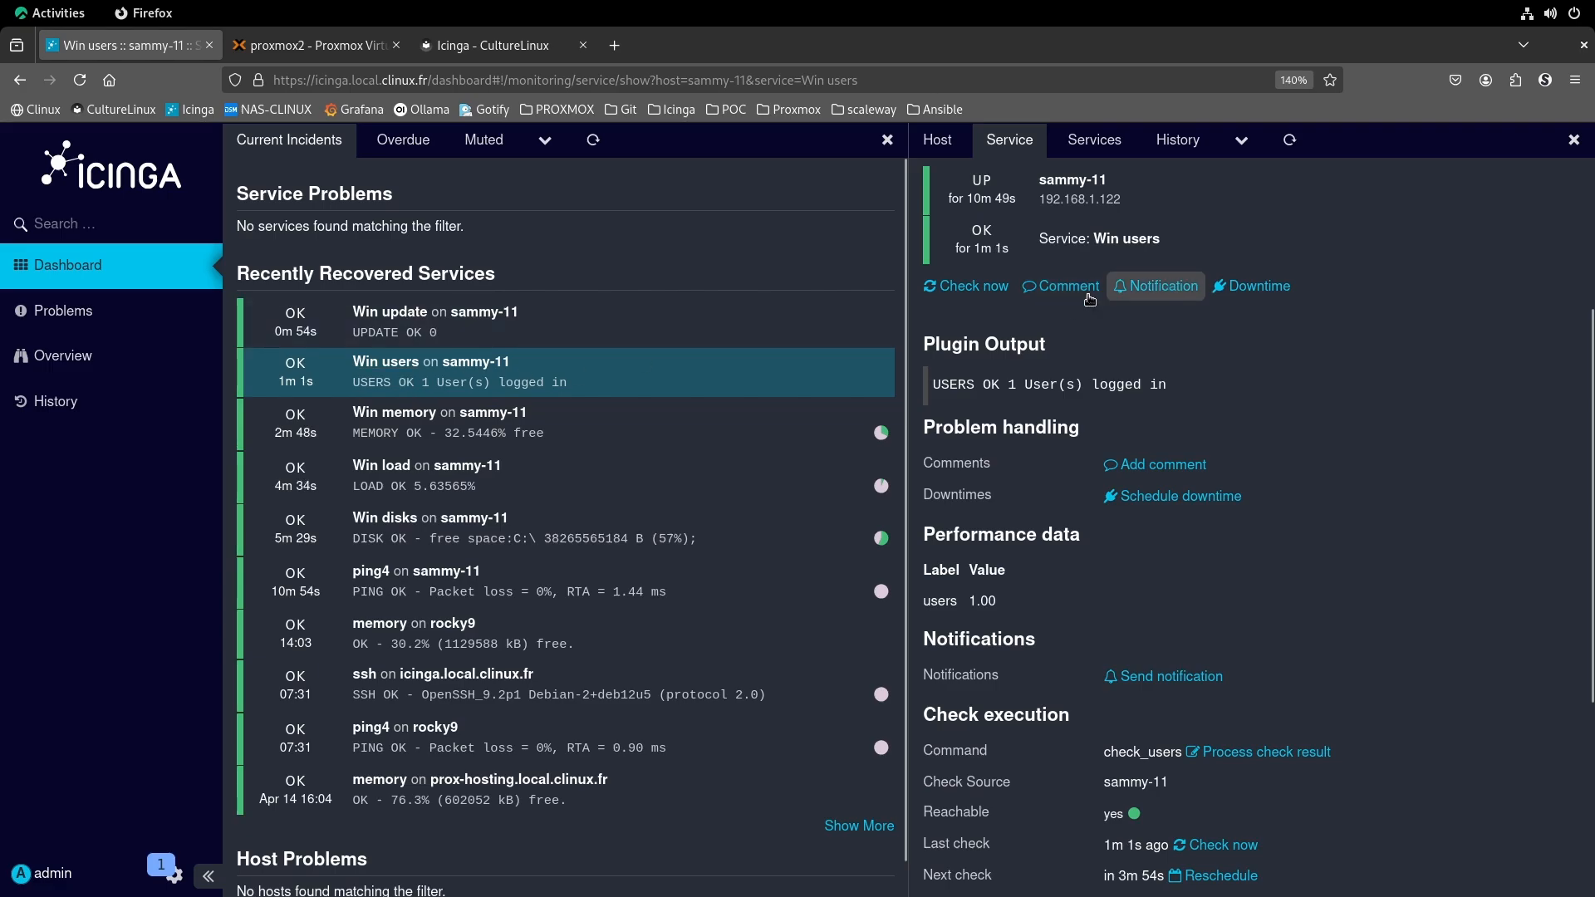
pyautogui.click(1080, 288)
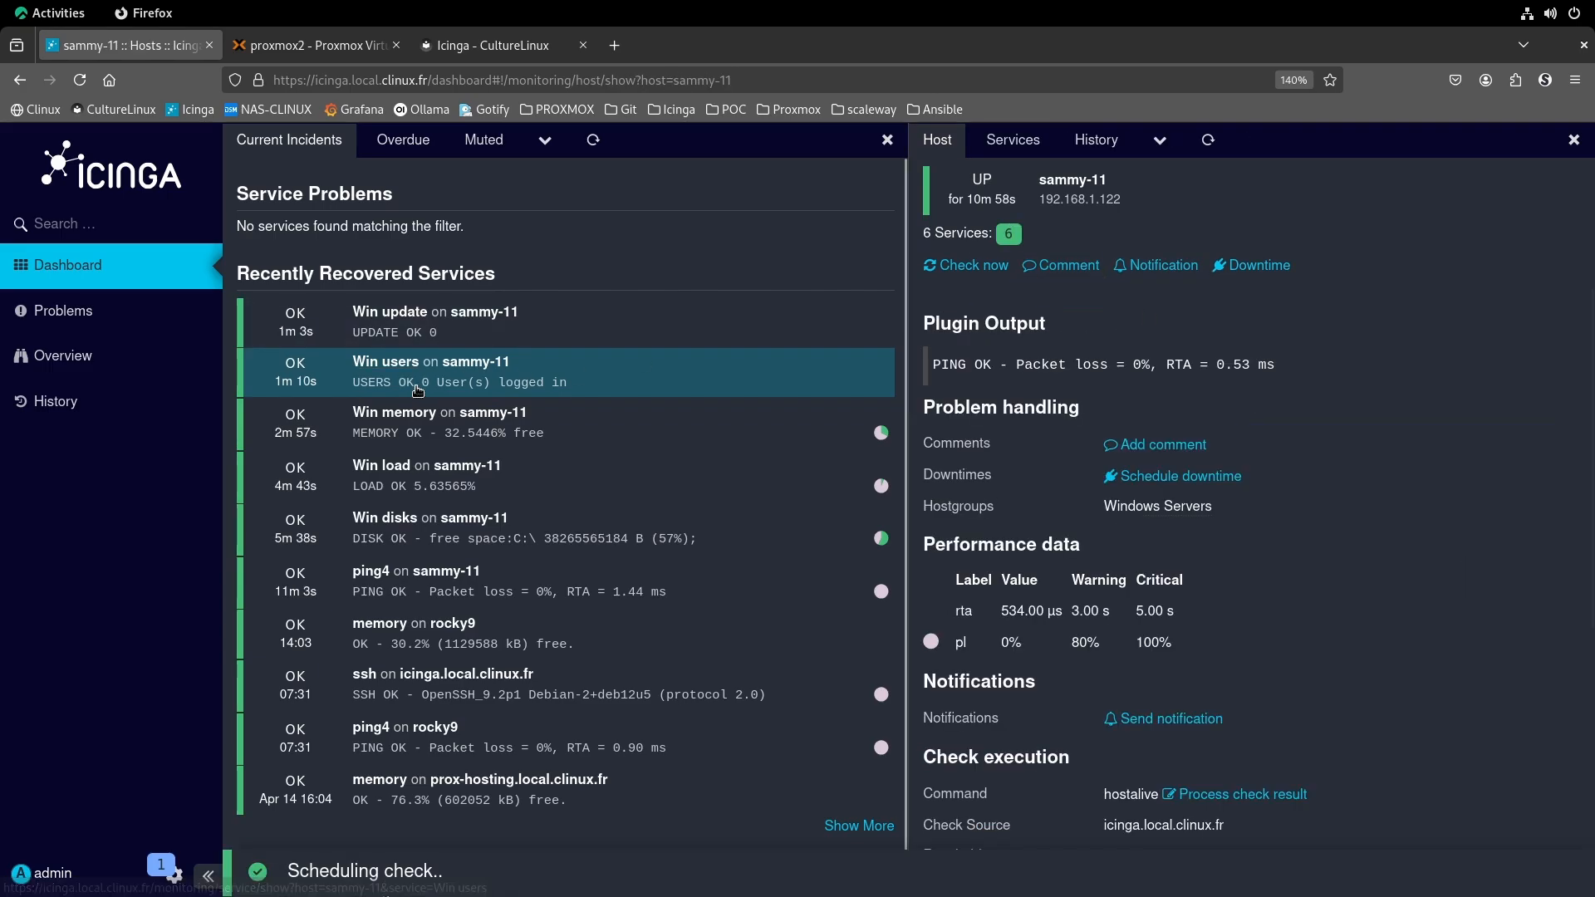
pyautogui.click(418, 391)
pyautogui.moveTo(999, 384); pyautogui.dragTo(1058, 382)
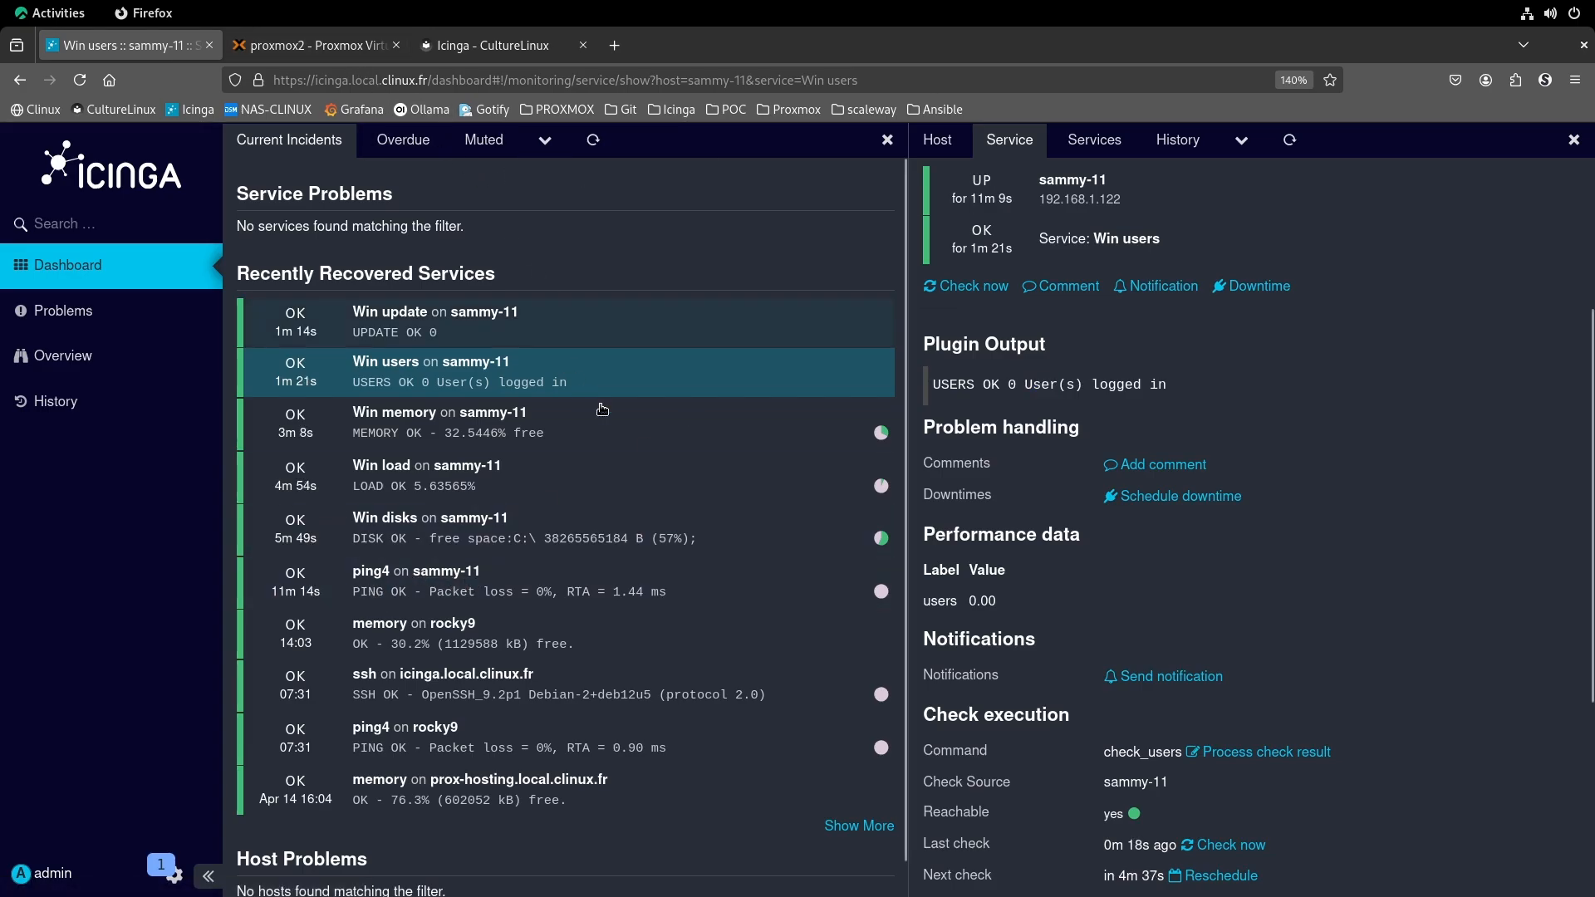
# - Examine the host.vars.os == "Windows" condition in the Win users assign rule of custom_windows.conf
pyautogui.hotkey('alt', 'Tab')
pyautogui.click(432, 487)
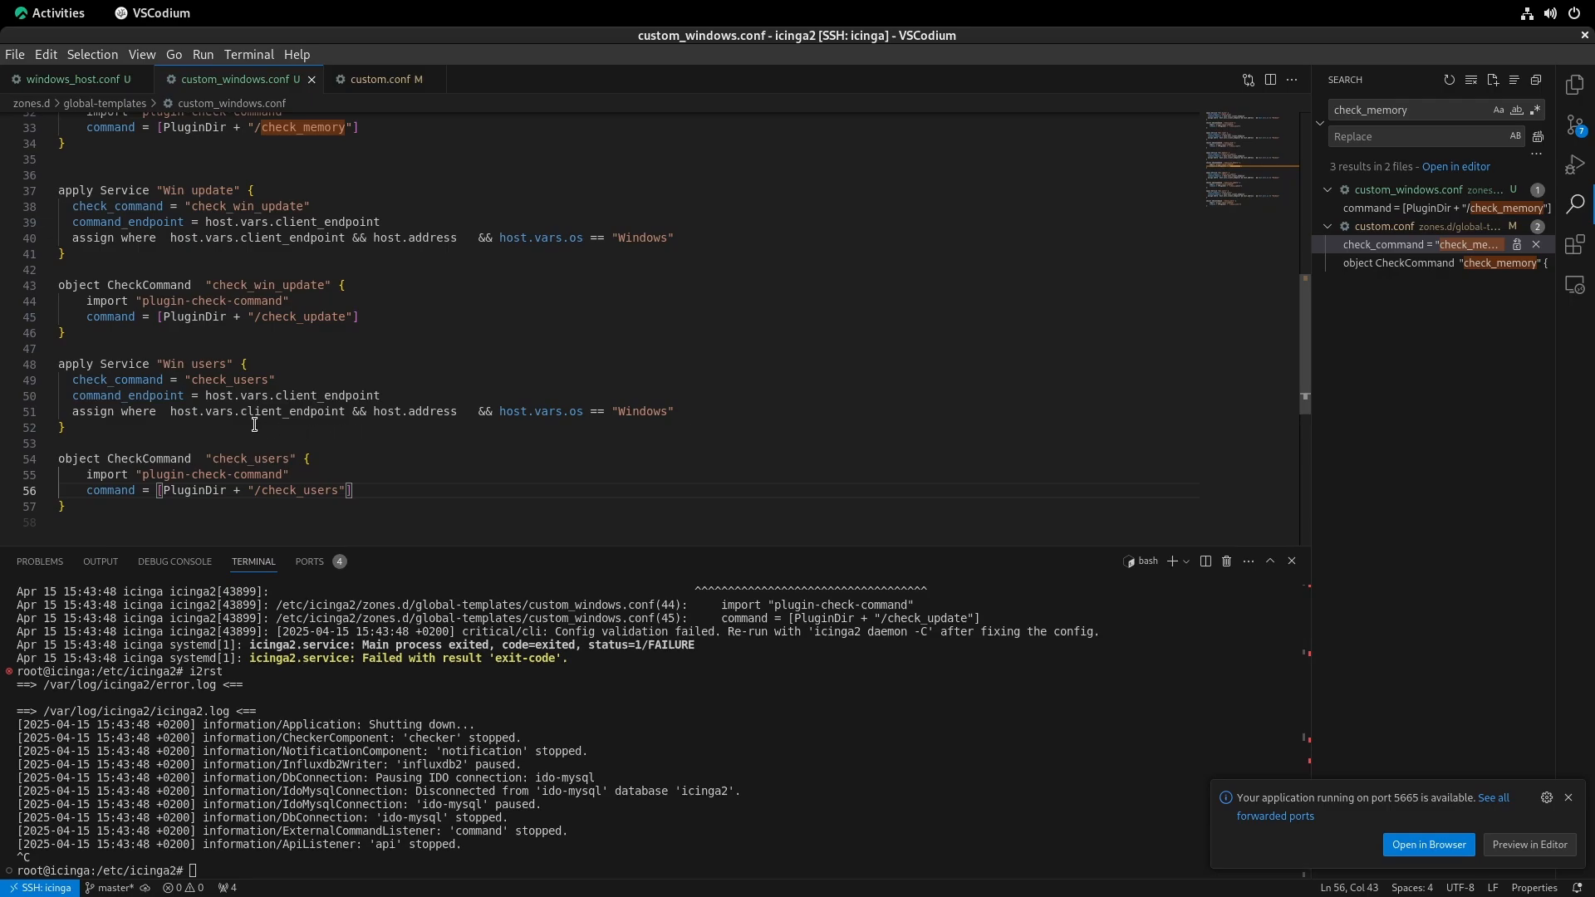
pyautogui.moveTo(678, 412); pyautogui.dragTo(476, 415)
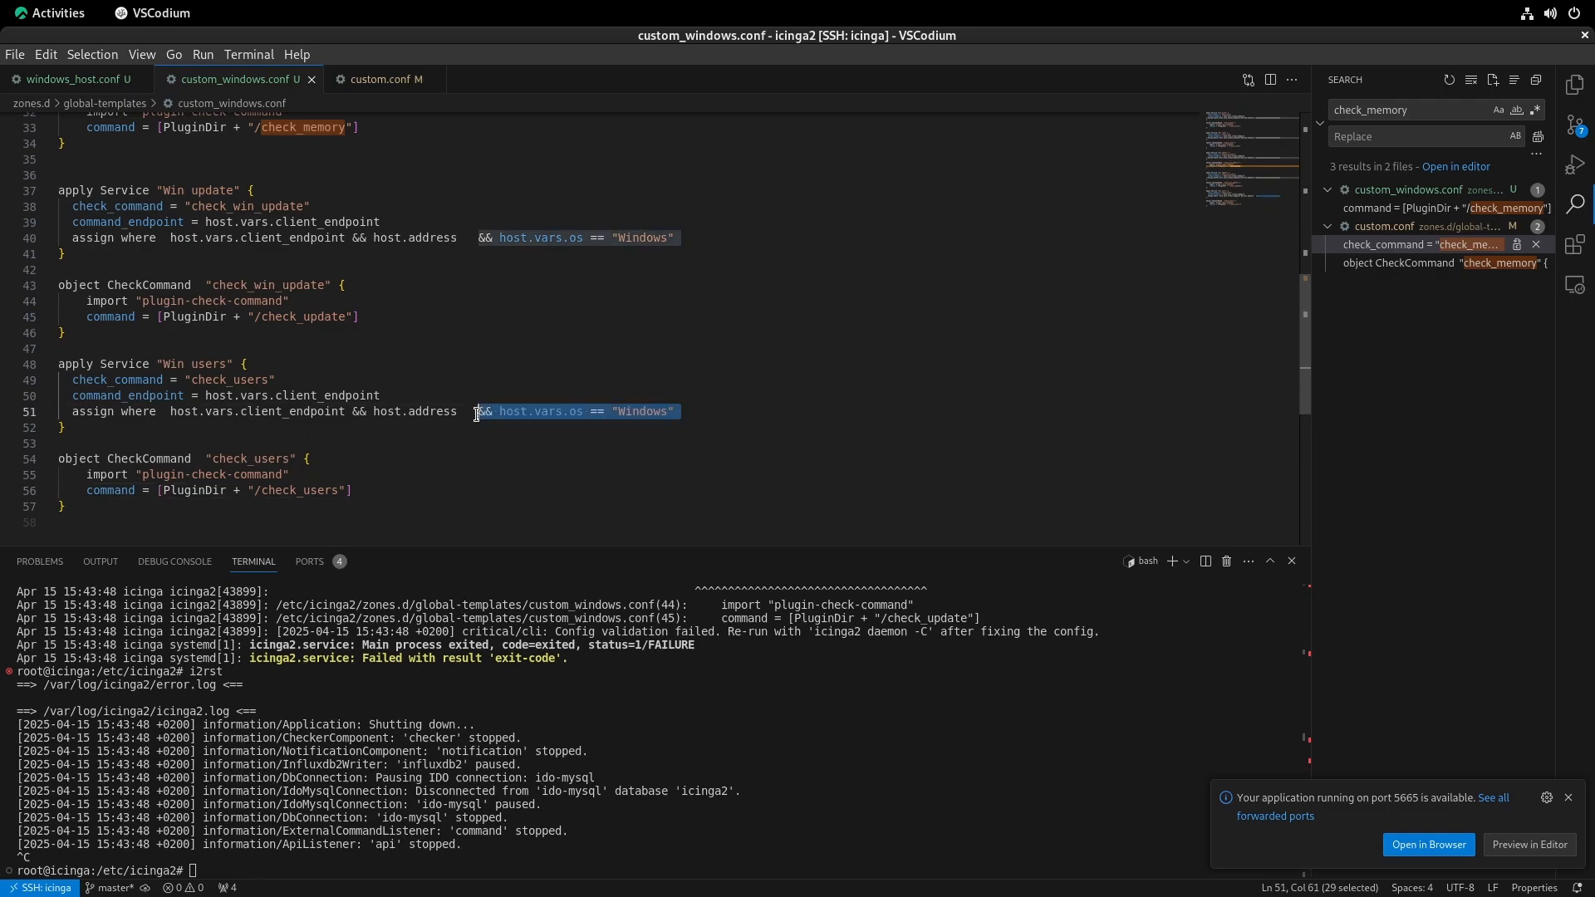
pyautogui.click(645, 448)
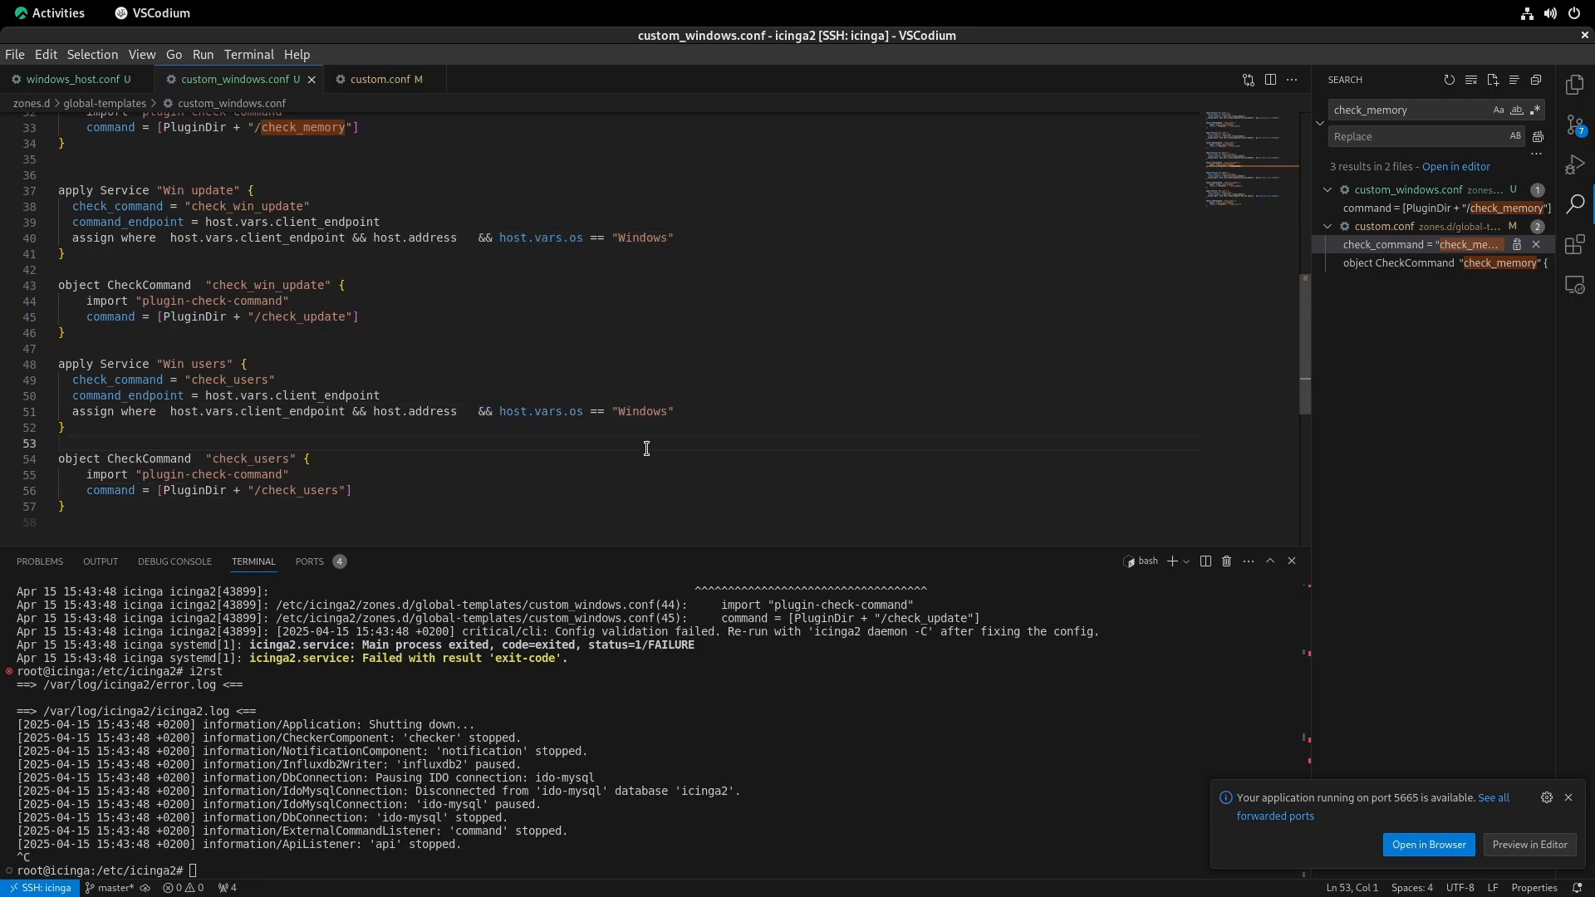
# - Add the line vars.os_type "w-11" below vars.os in the sammy-11 Host object of windows_host.conf, and save the file
pyautogui.click(359, 80)
pyautogui.click(93, 81)
pyautogui.click(253, 313)
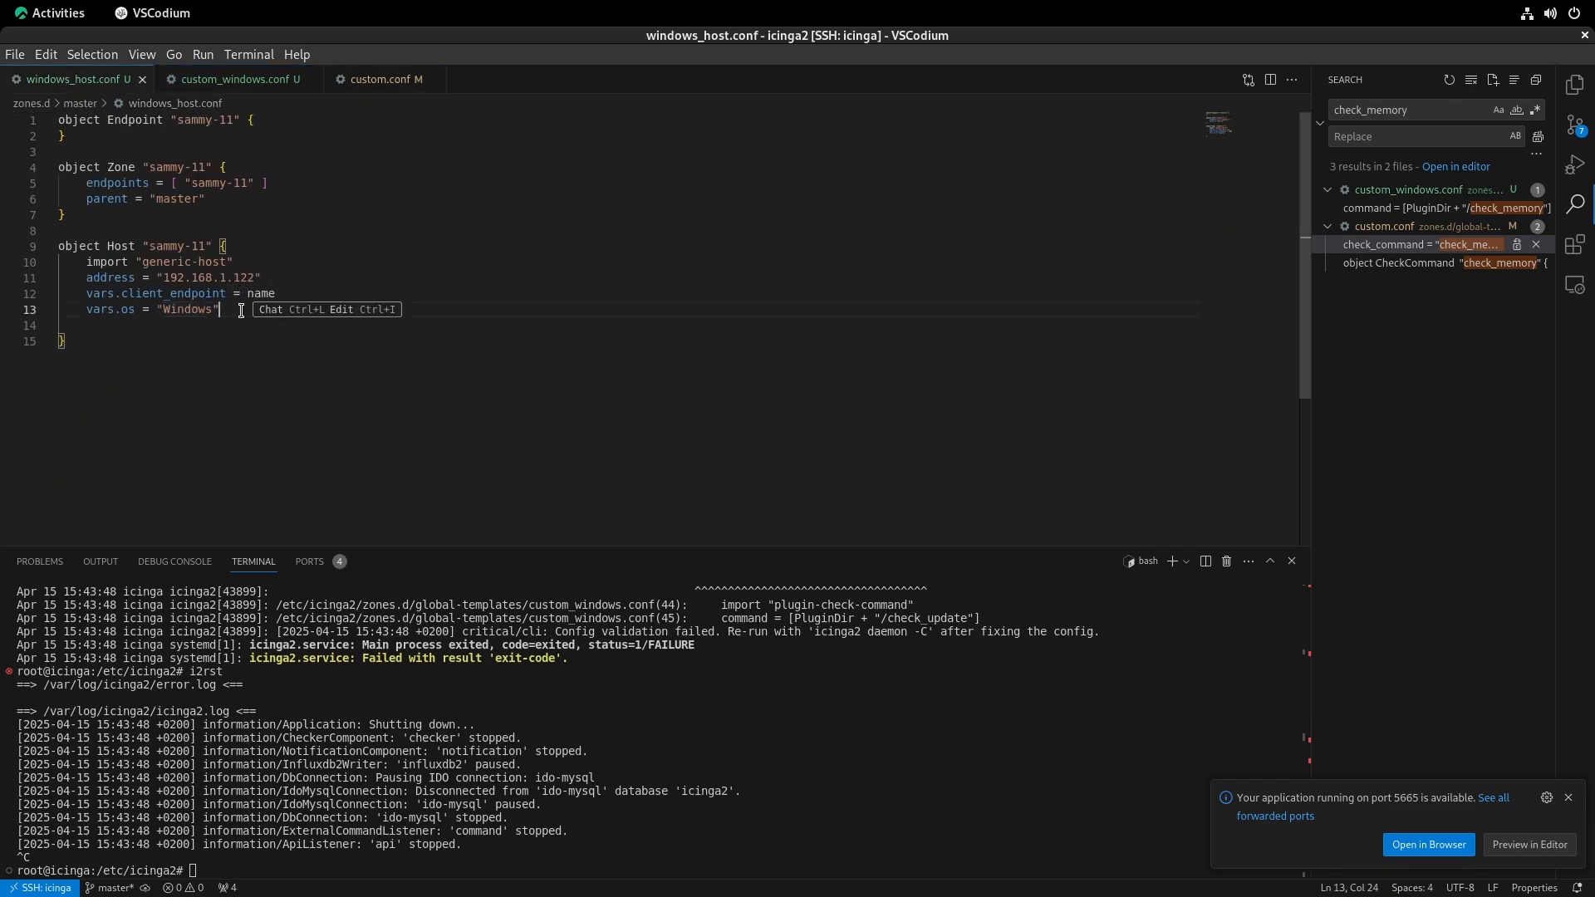
pyautogui.press('Return')
pyautogui.write('c')
pyautogui.press('BackSpace')
pyautogui.write('vars.os')
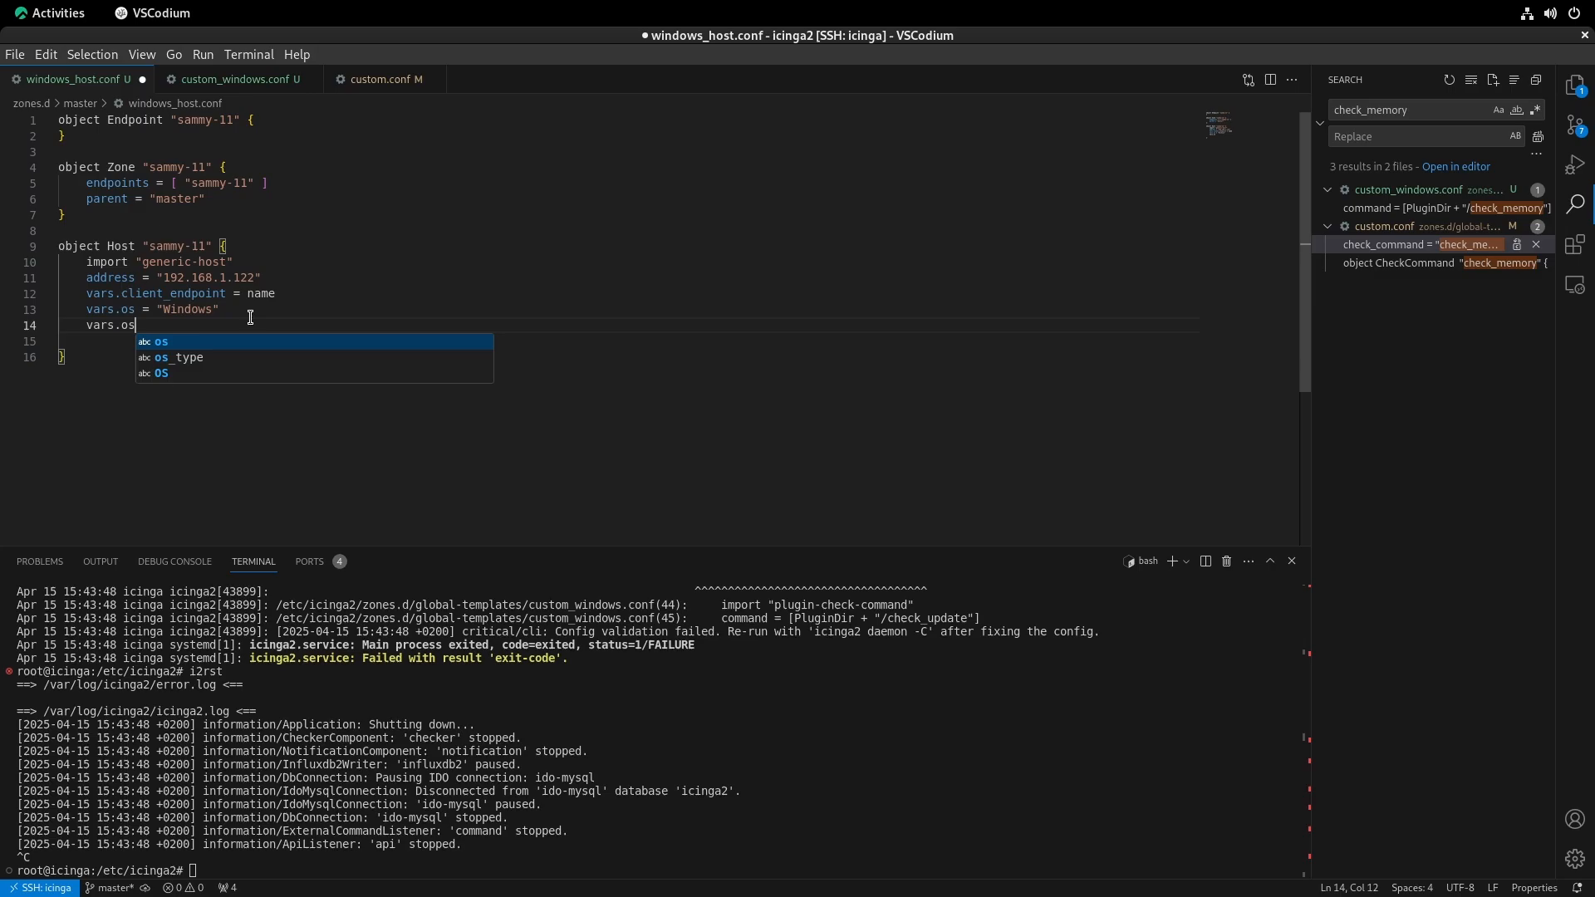
pyautogui.press('Down')
pyautogui.press('Return')
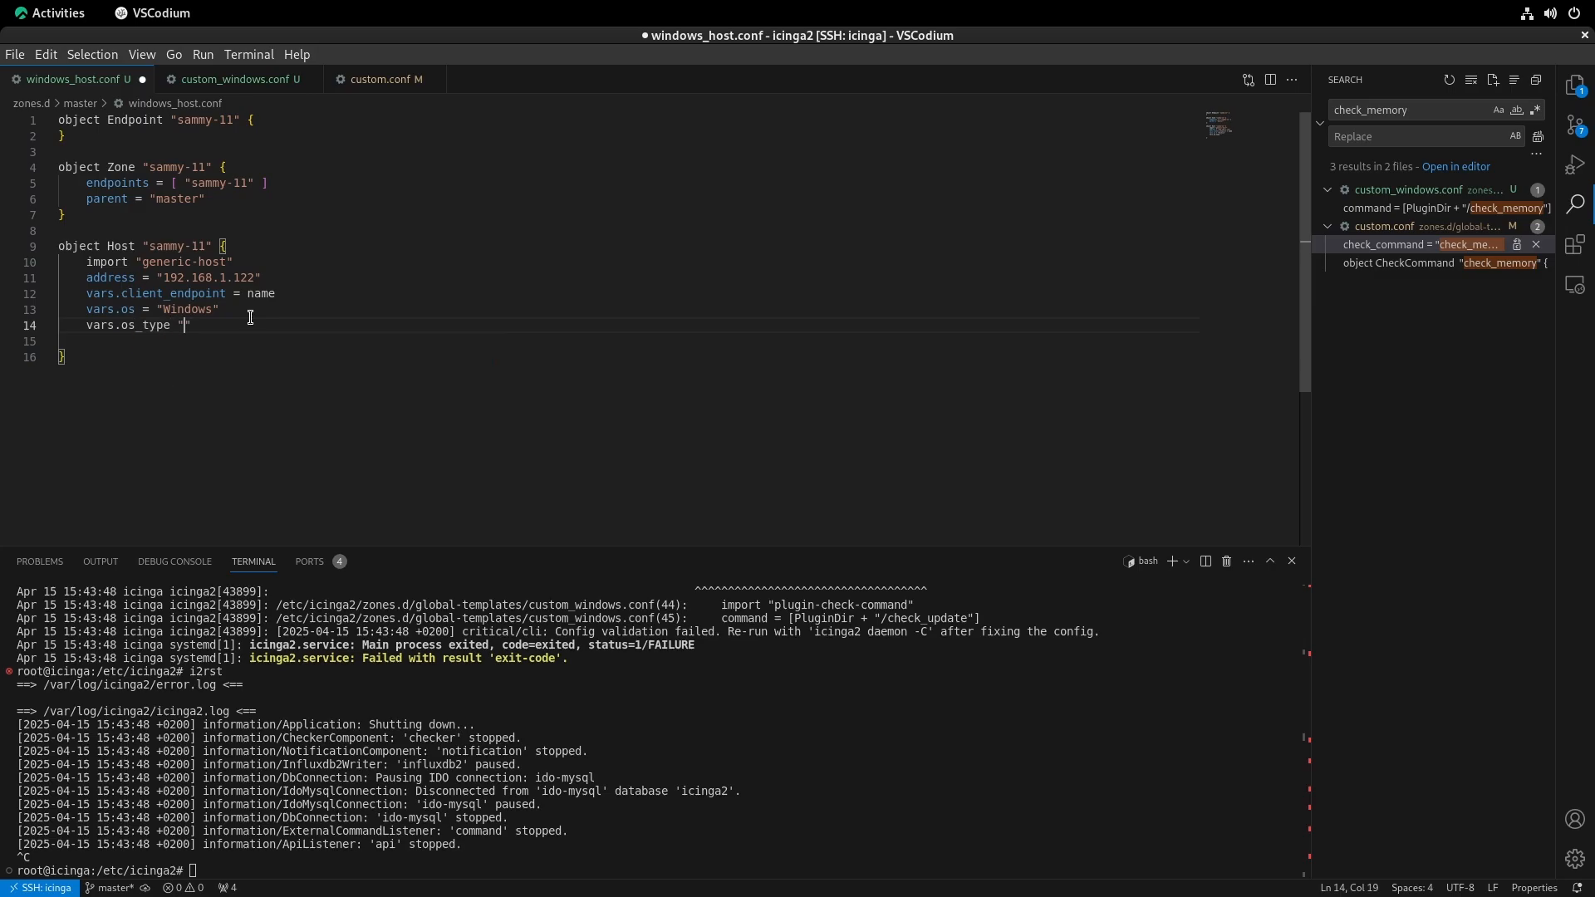
pyautogui.hotkey('ctrl', 's')
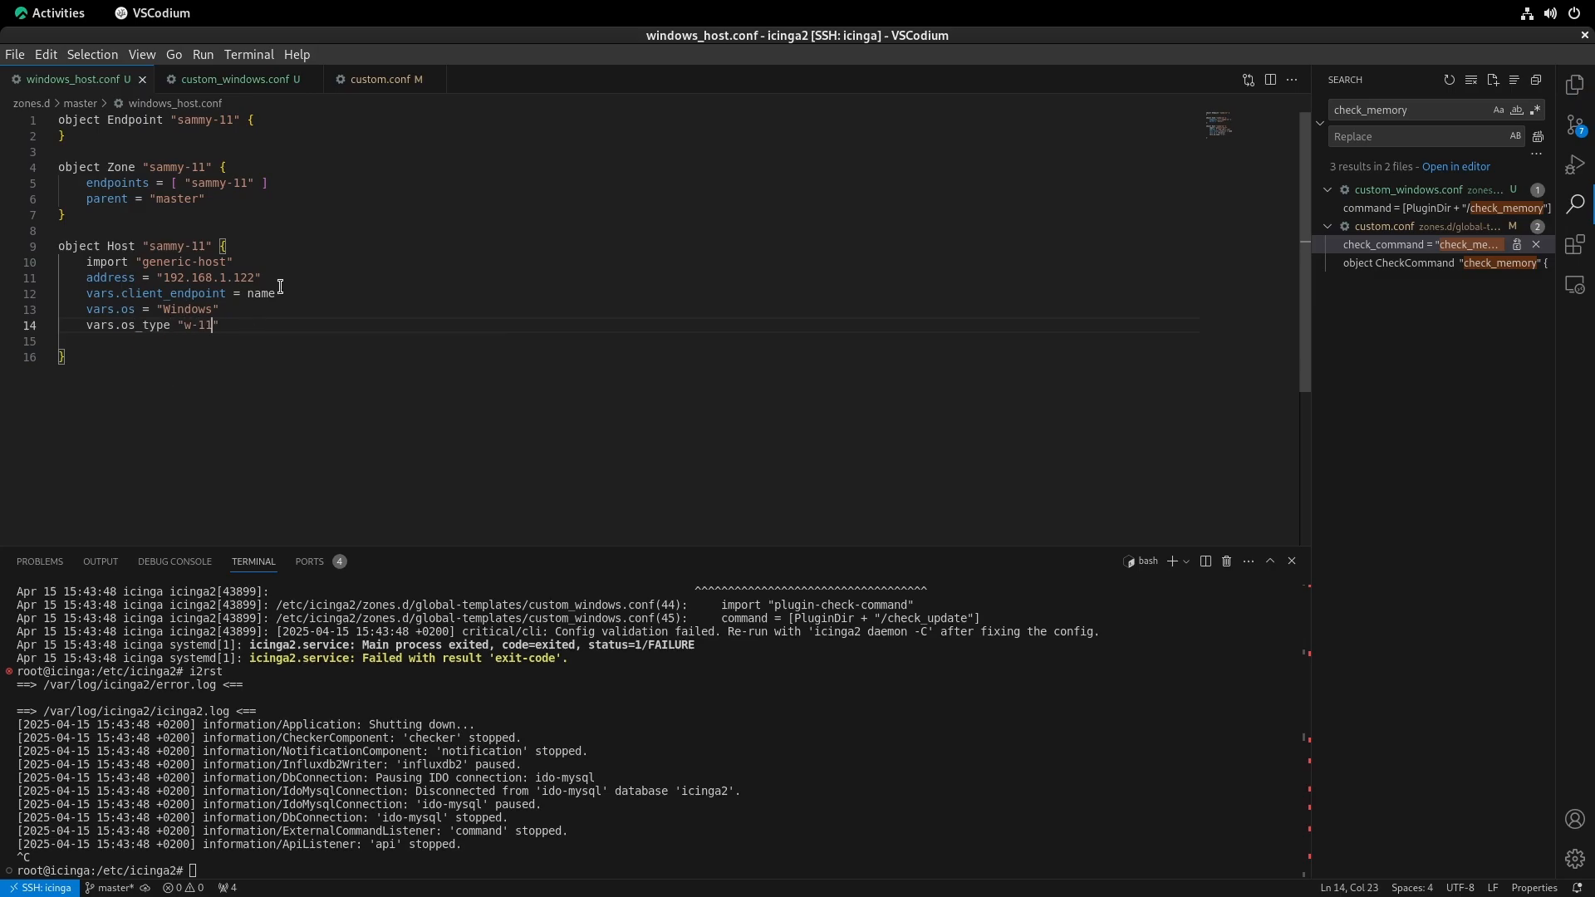
# - Remove the blank line before the closing brace of the sammy-11 Host object and save windows_host.conf
pyautogui.click(217, 341)
pyautogui.press('BackSpace')
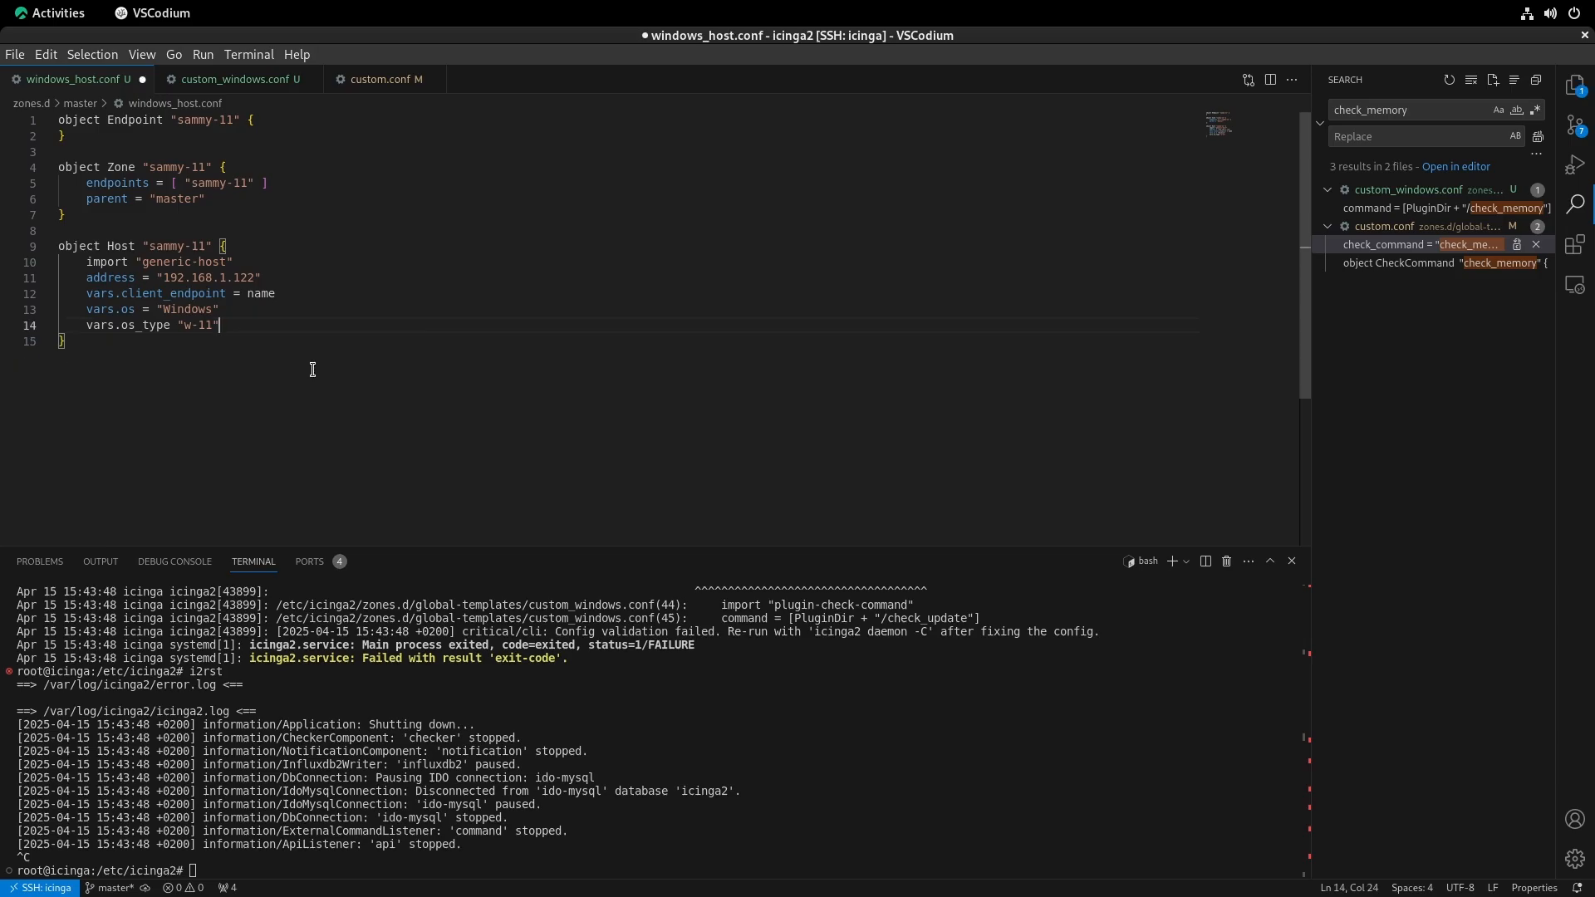
pyautogui.hotkey('ctrl', 's')
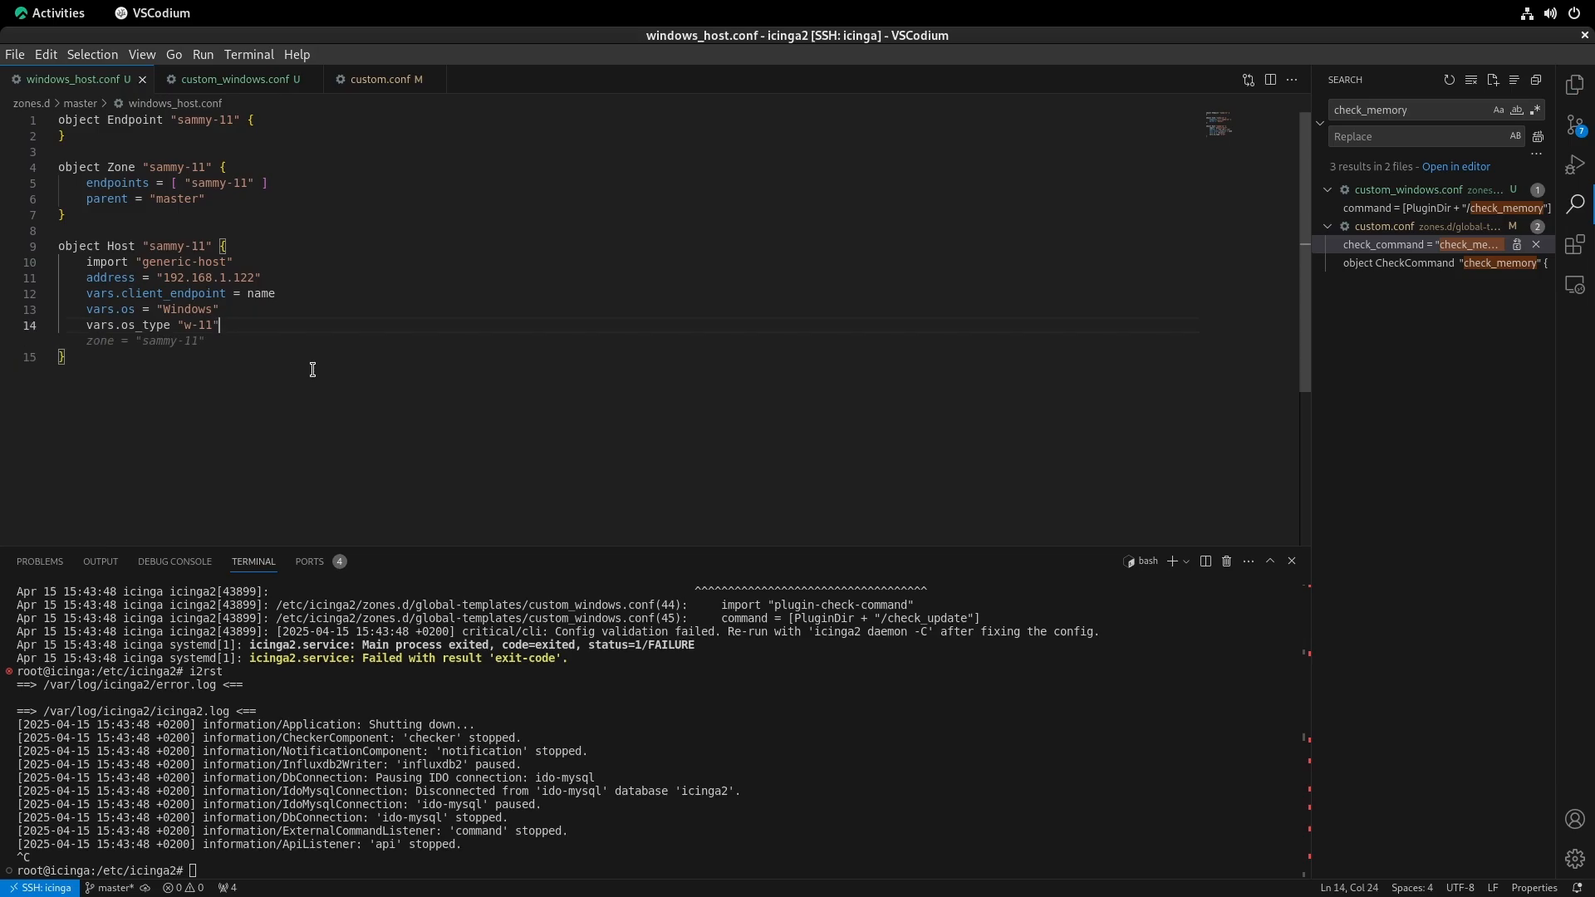
pyautogui.click(312, 369)
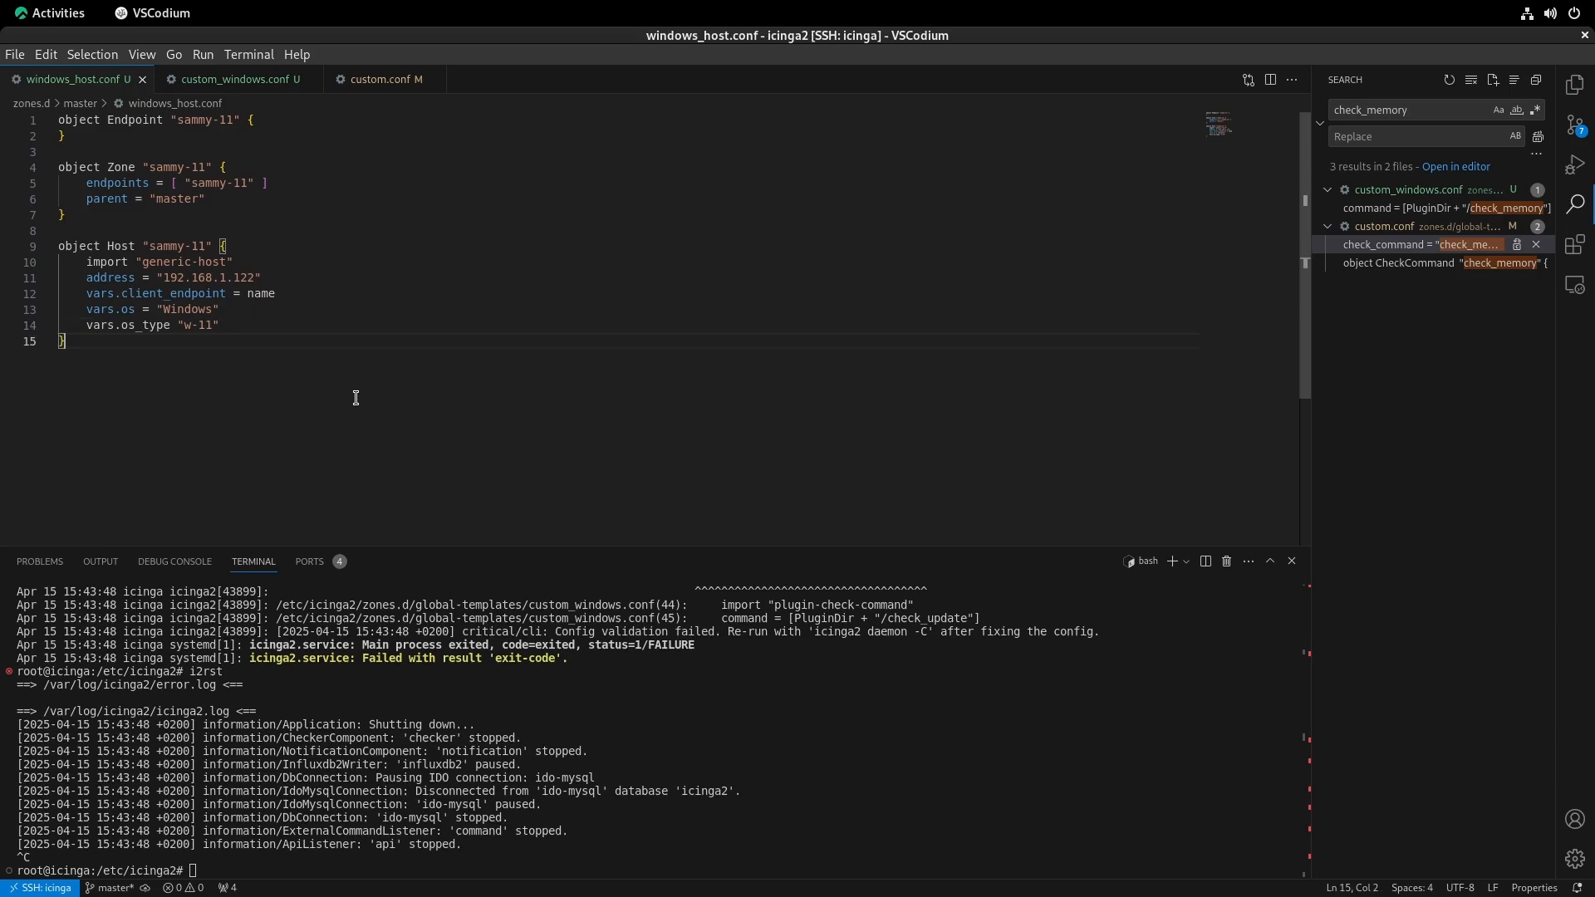